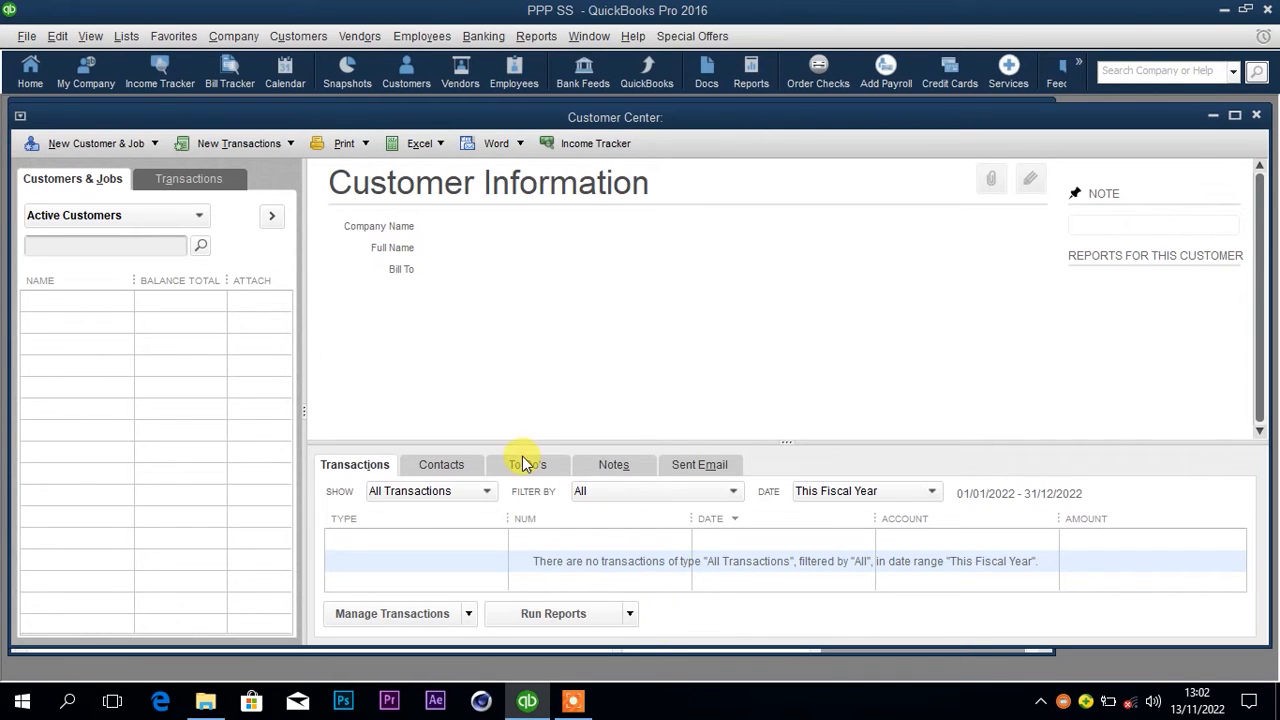
# Close the Customer Center and open it again
pyautogui.click(305, 40)
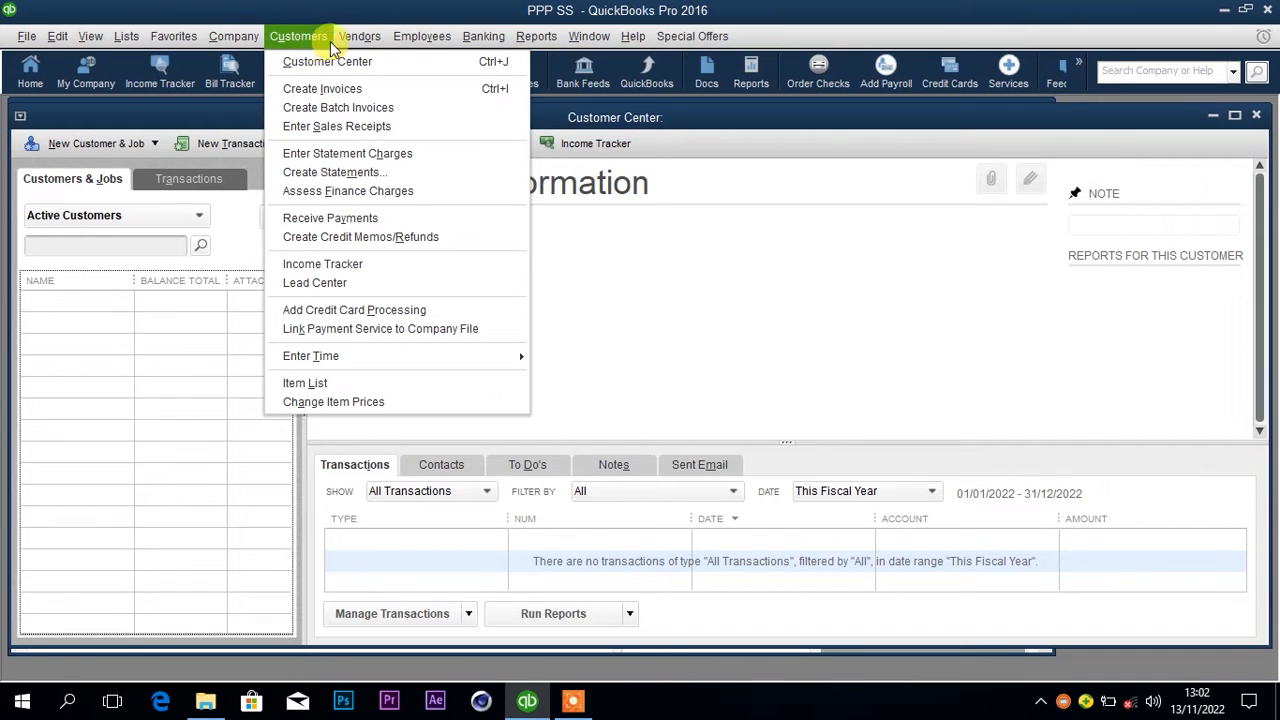
pyautogui.click(1258, 116)
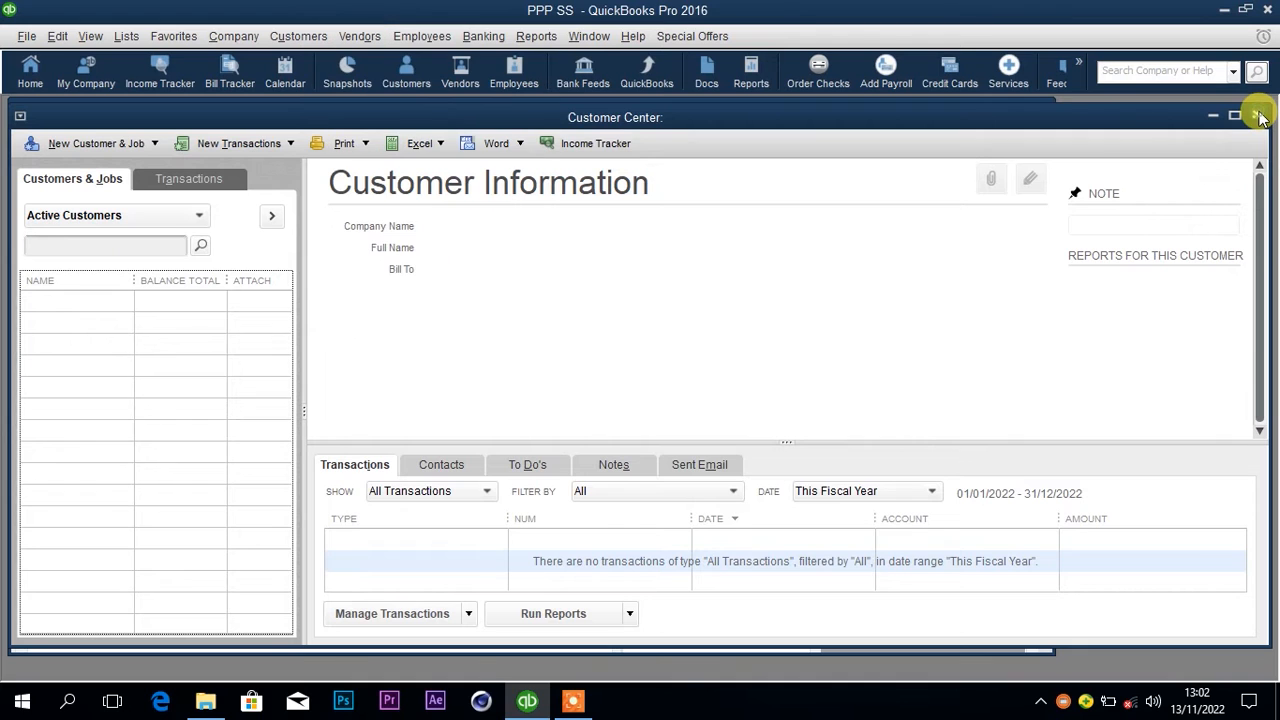
pyautogui.click(1258, 116)
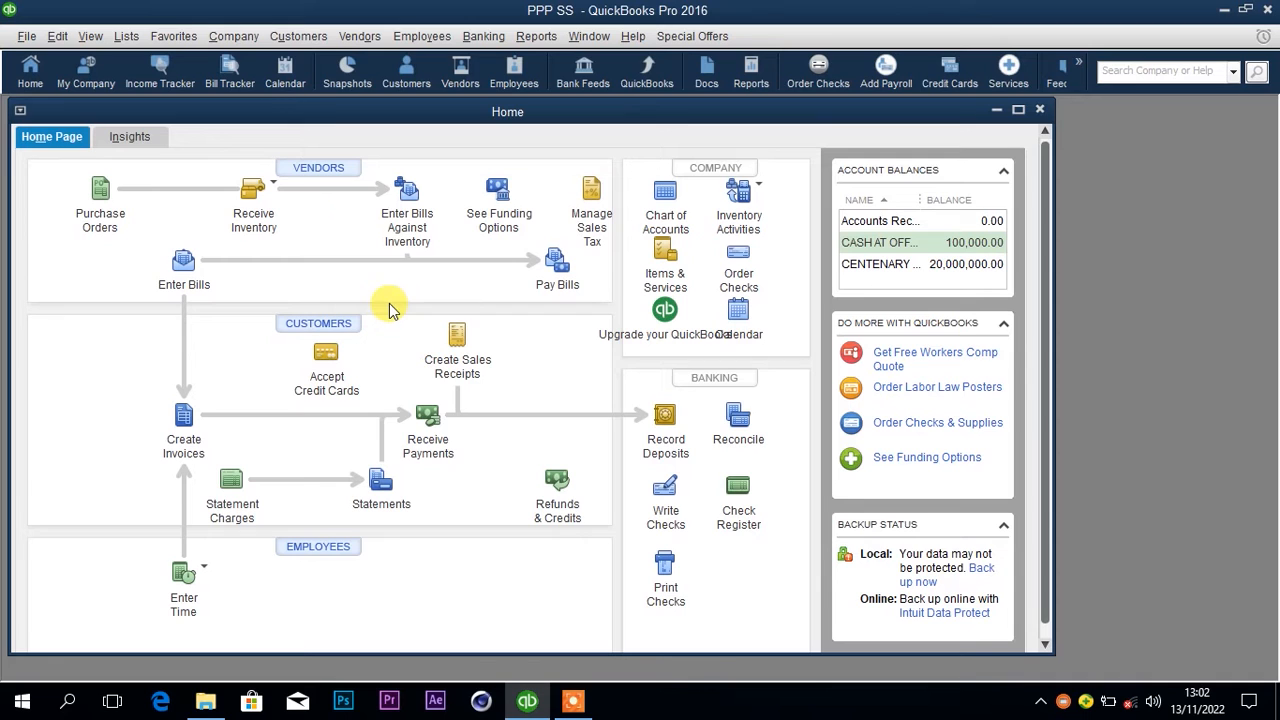
pyautogui.click(305, 38)
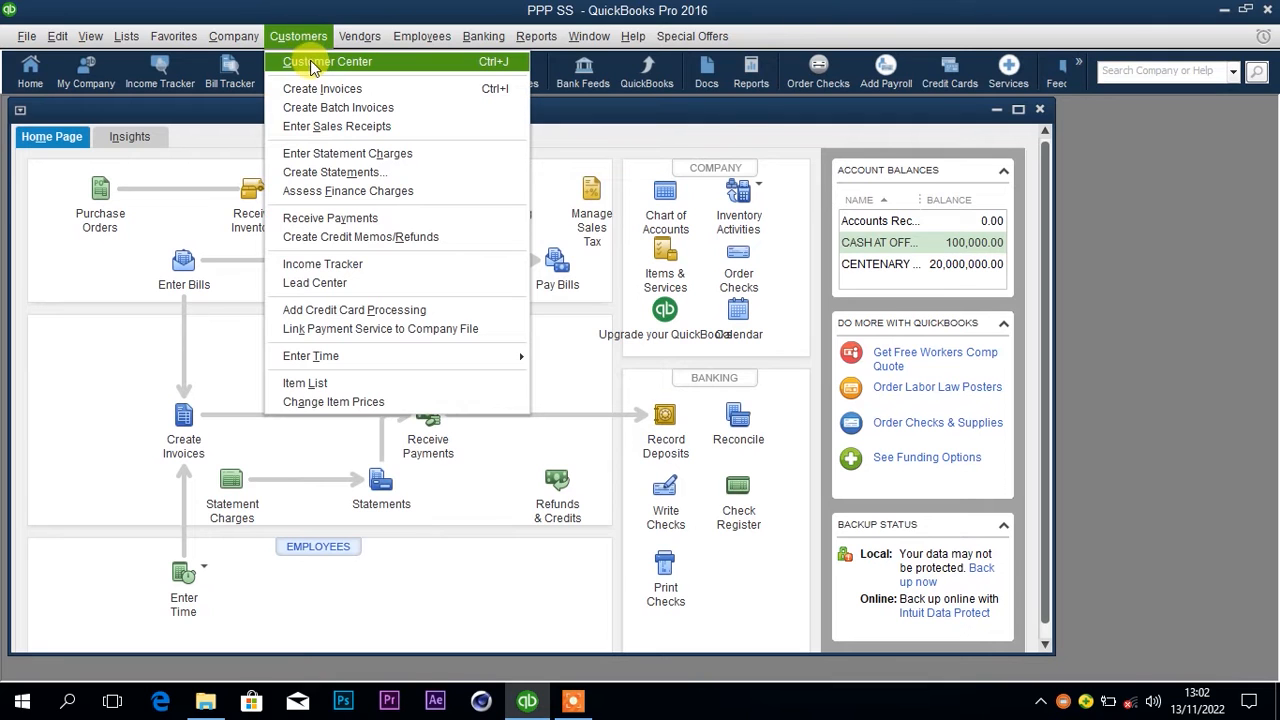
pyautogui.click(310, 63)
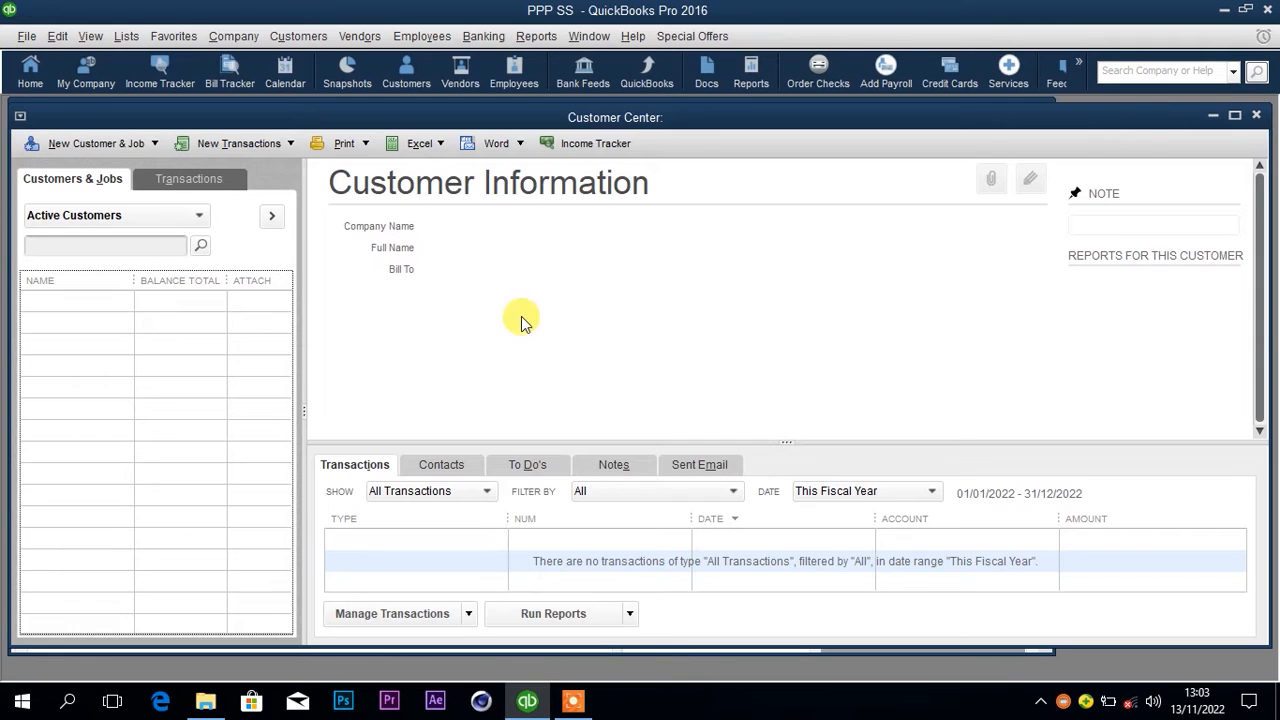
# Start a new customer record and enter the customer's name
pyautogui.click(108, 151)
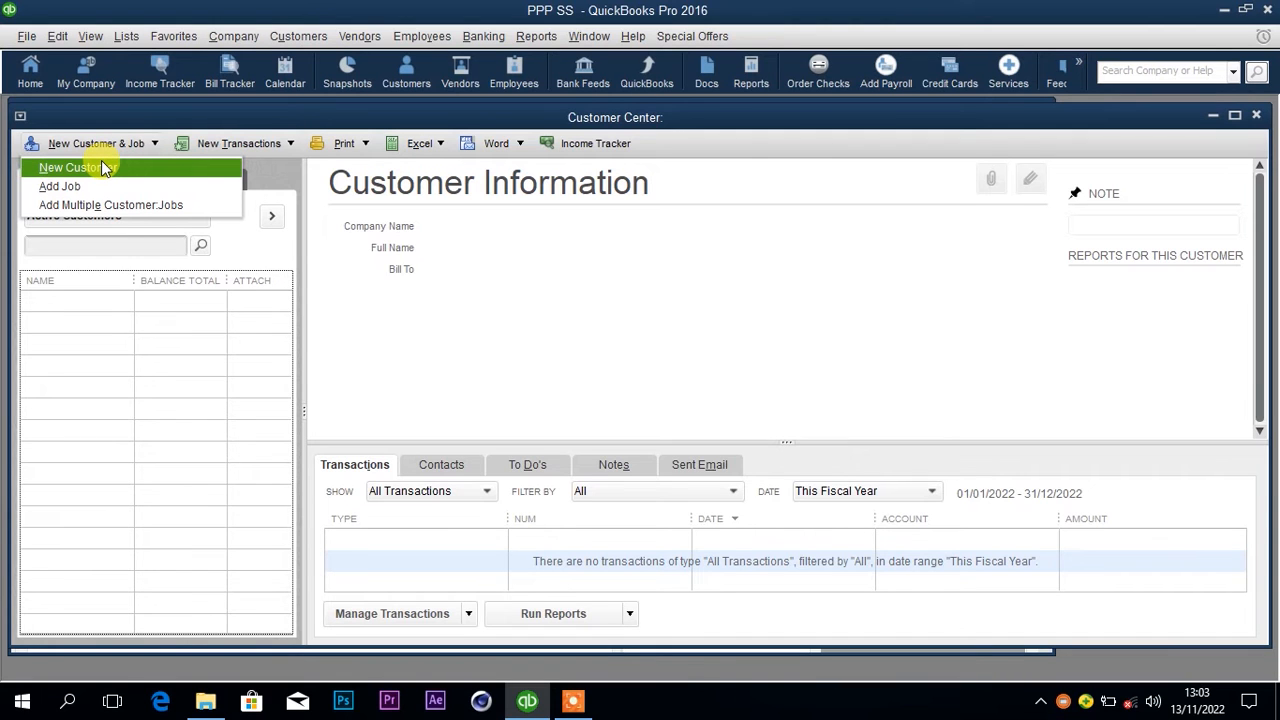
pyautogui.click(104, 168)
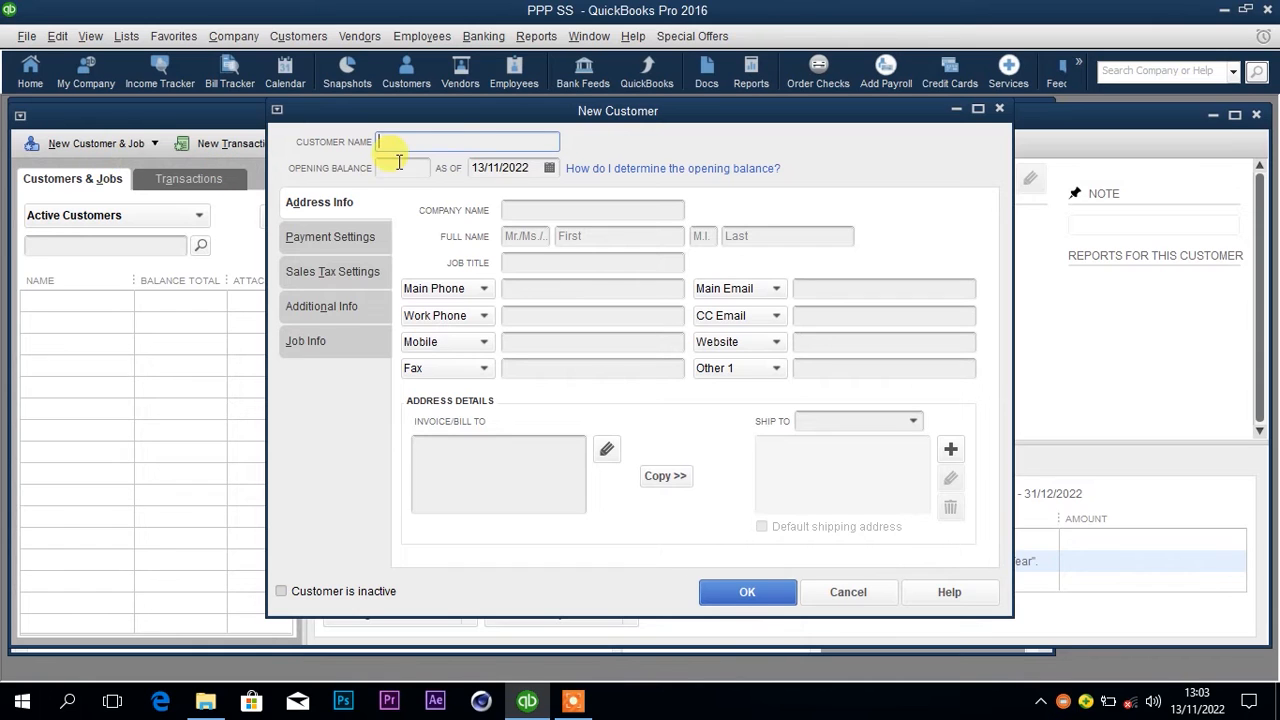
pyautogui.click(552, 141)
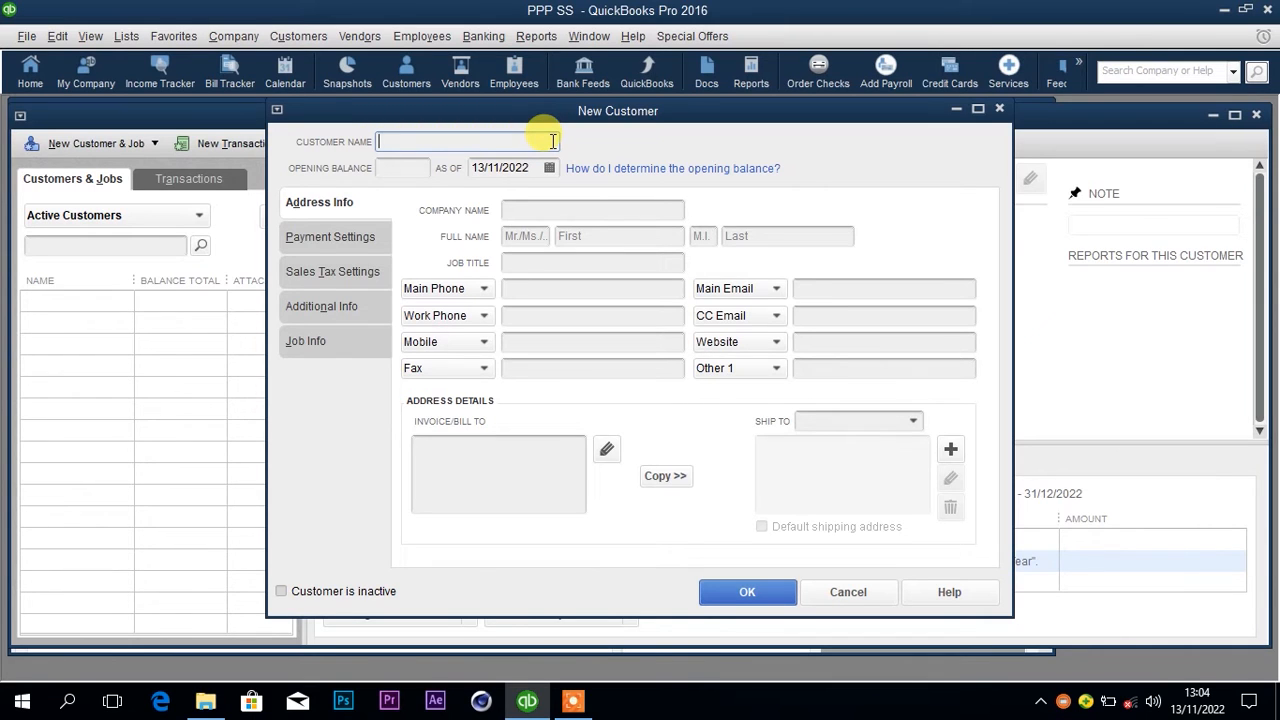
pyautogui.write('JOH')
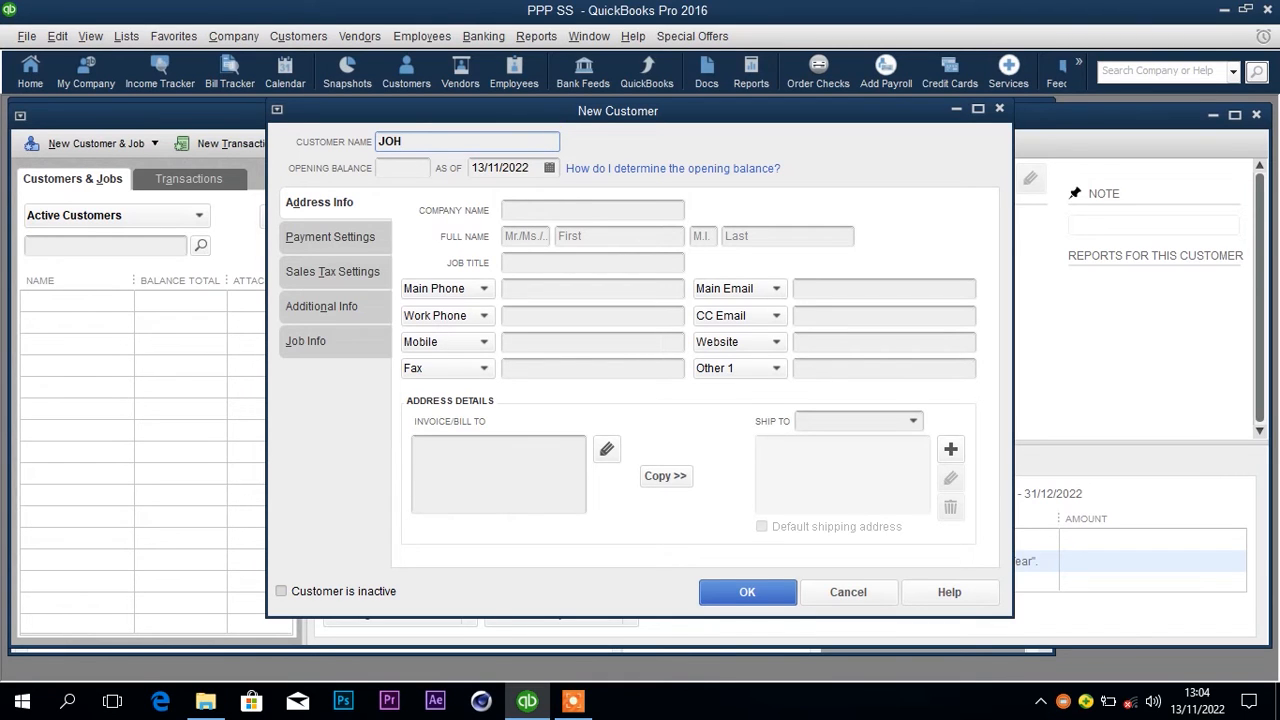
pyautogui.write('N')
# Set the new customer's opening balance to 100000
pyautogui.click(410, 168)
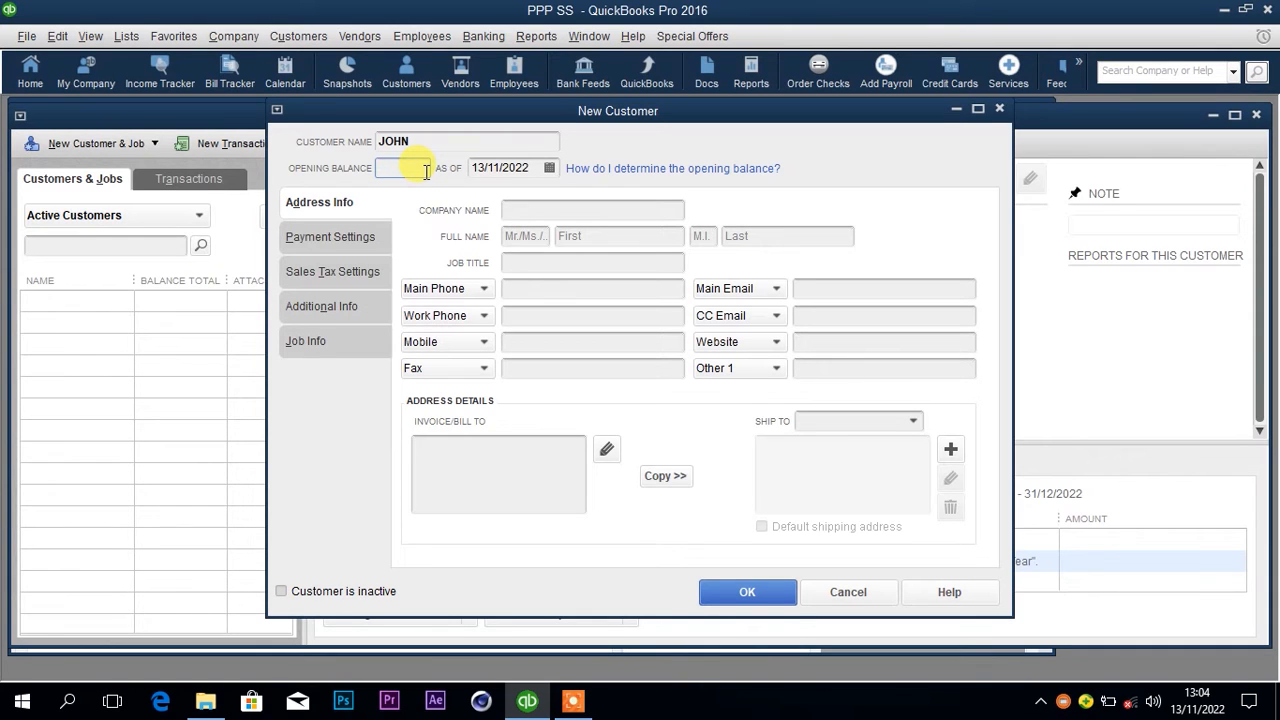
pyautogui.click(406, 168)
pyautogui.write('100000')
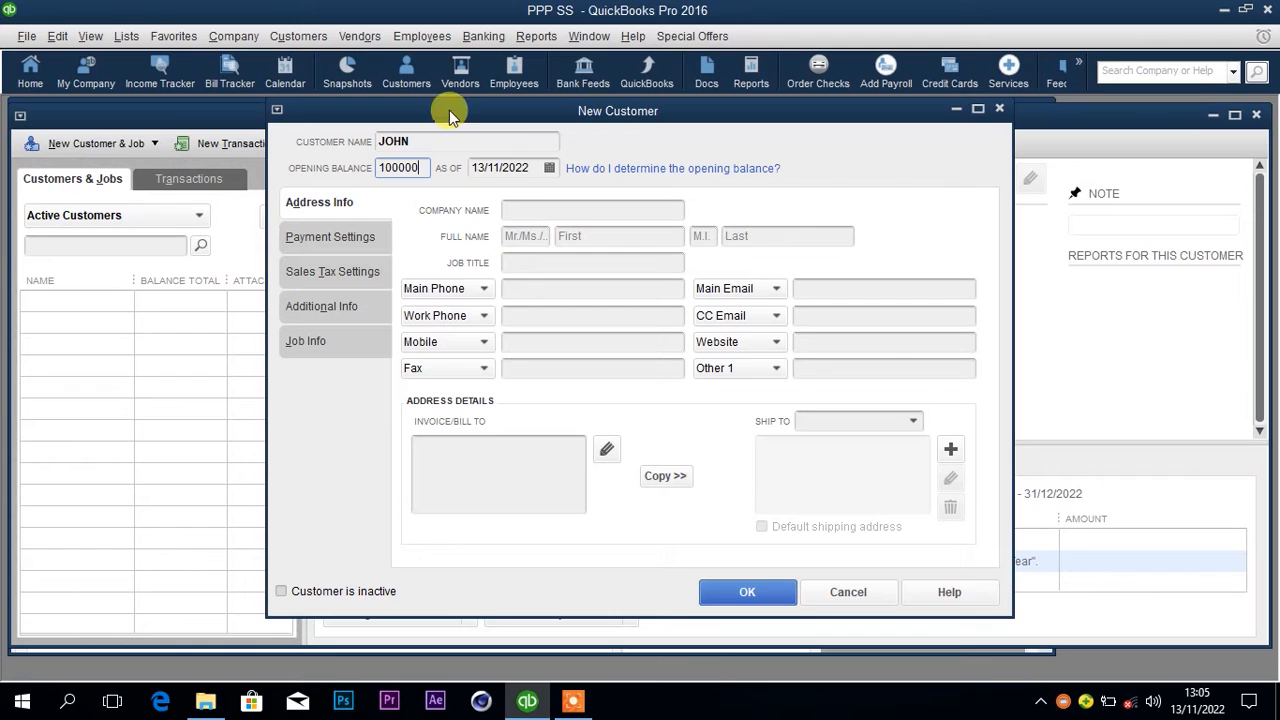
# Set the opening balance's as-of date to 01/01/2022
pyautogui.click(550, 168)
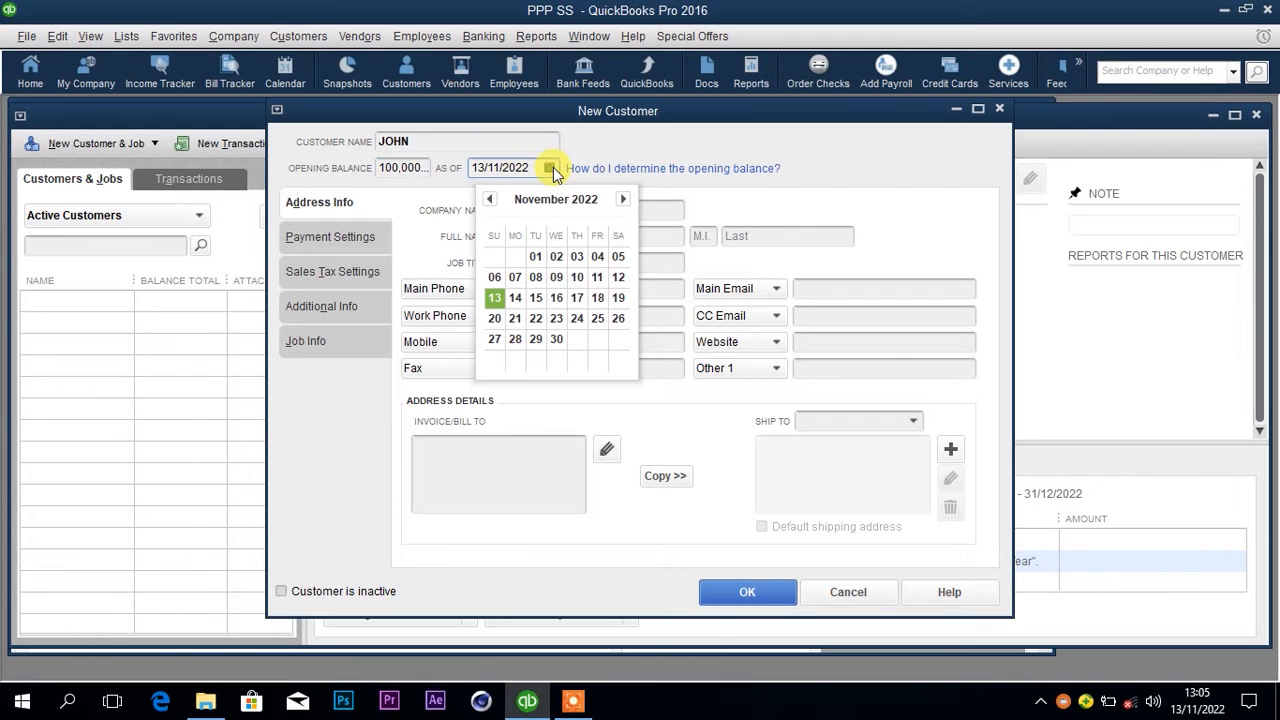
pyautogui.click(491, 199)
pyautogui.click(491, 199)
pyautogui.click(491, 199)
pyautogui.click(491, 199)
pyautogui.click(491, 199)
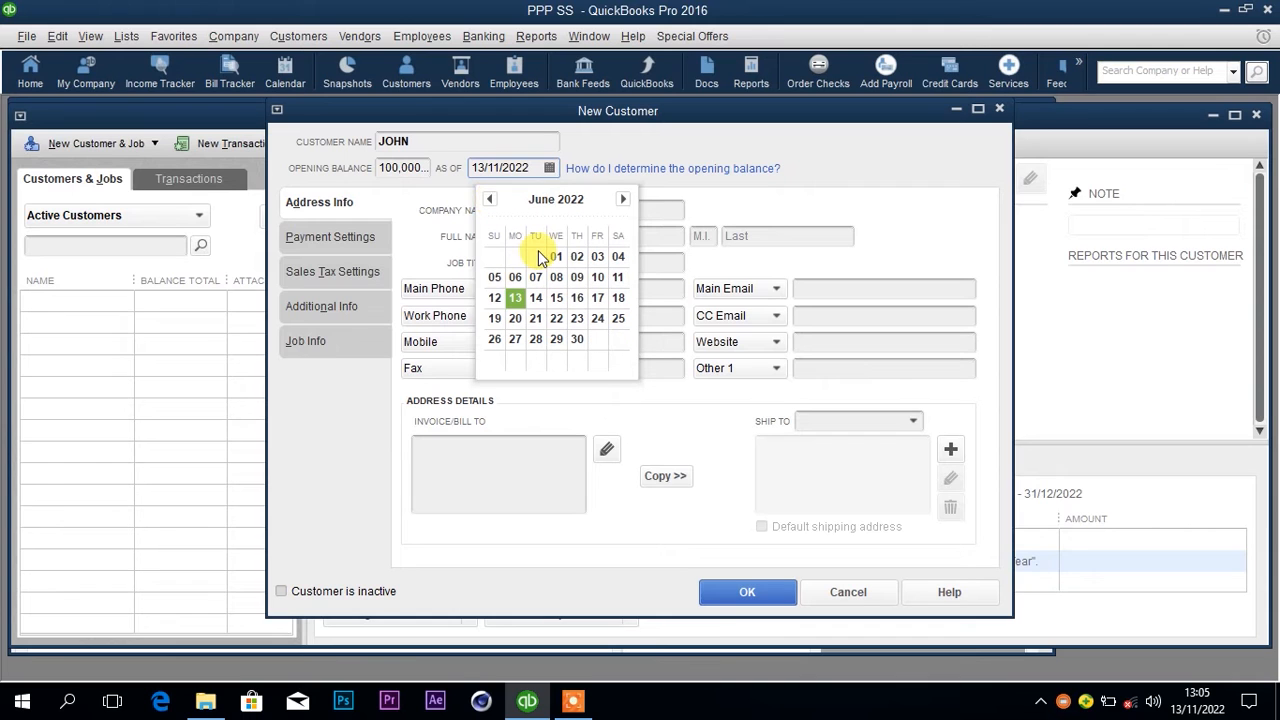
pyautogui.click(492, 201)
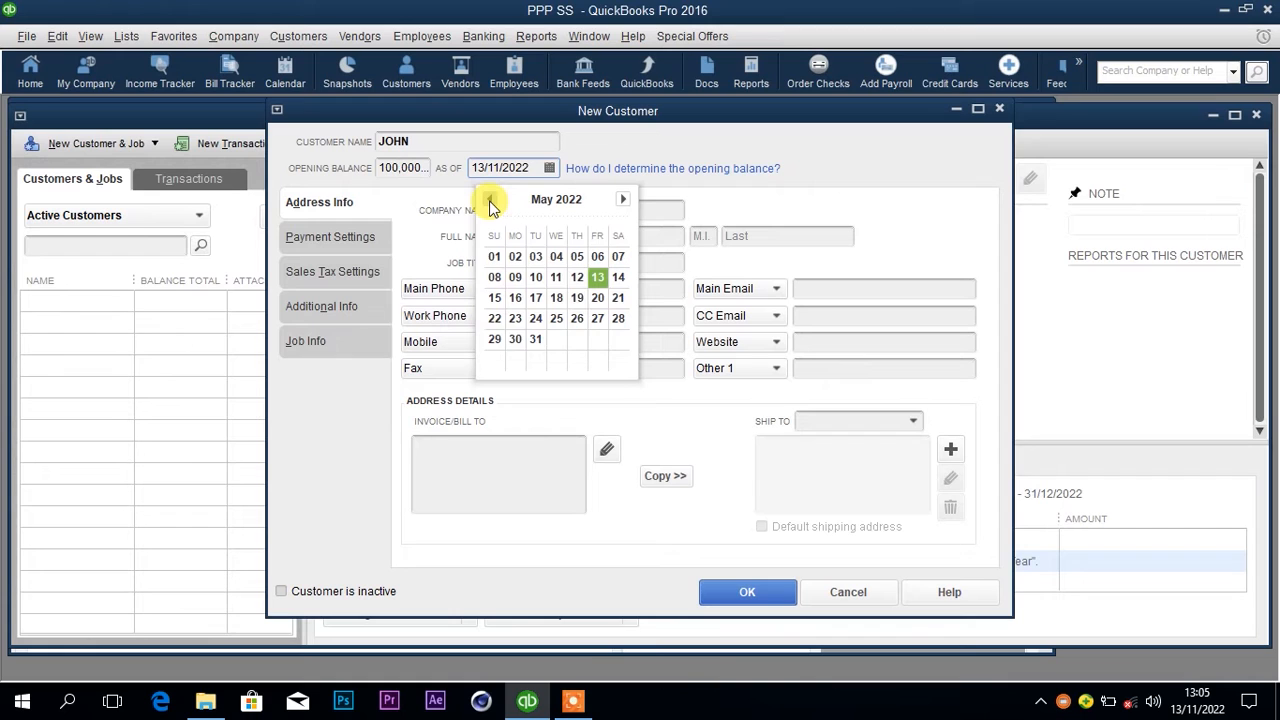
pyautogui.click(491, 201)
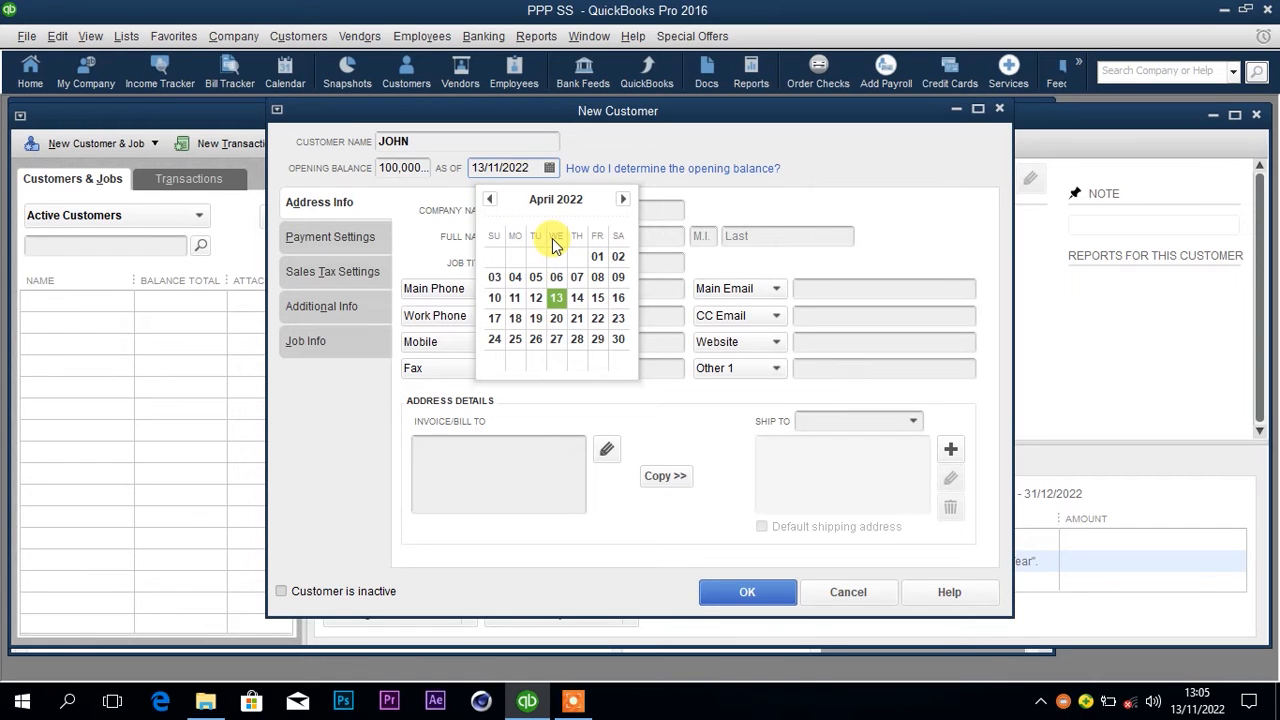
pyautogui.doubleClick(489, 200)
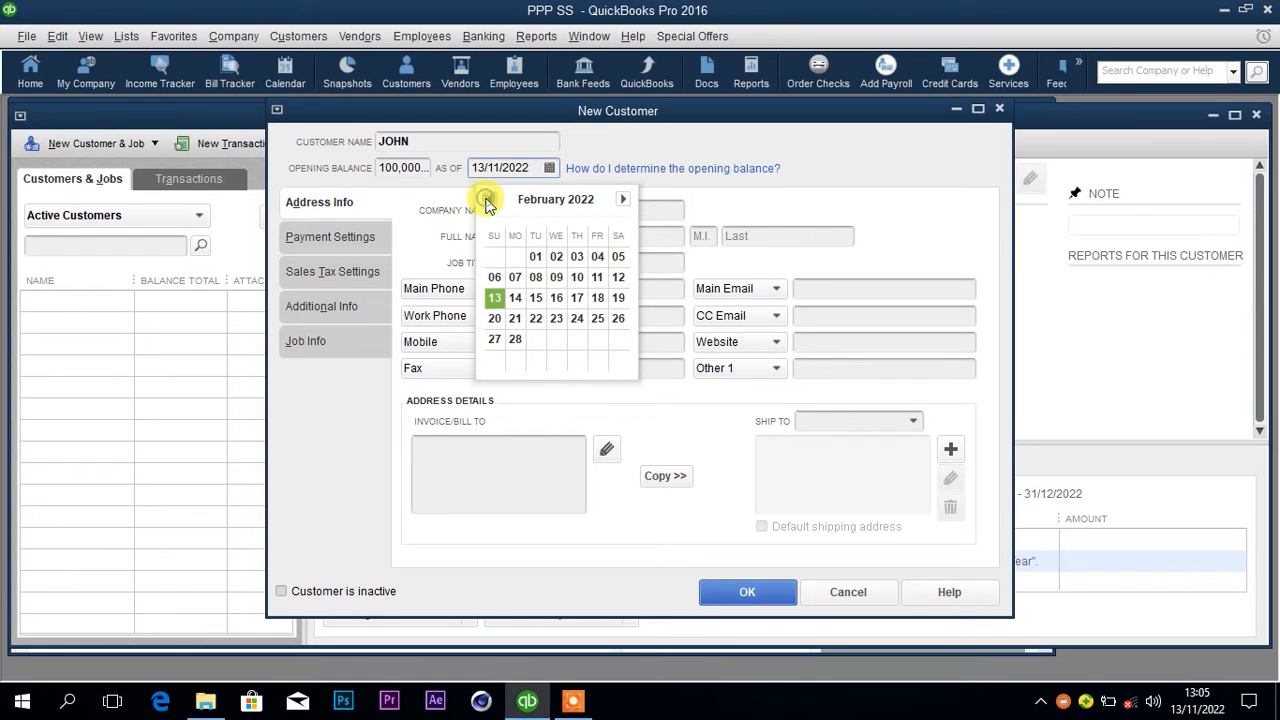
pyautogui.click(489, 201)
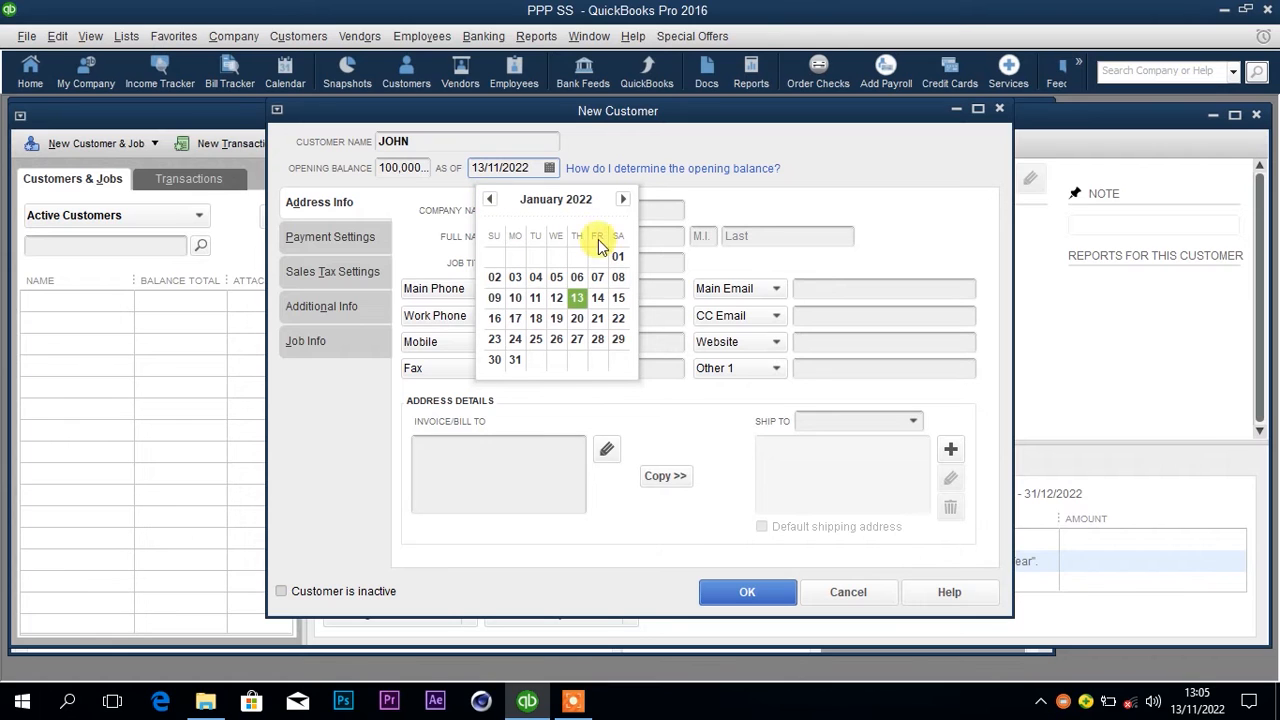
pyautogui.click(618, 256)
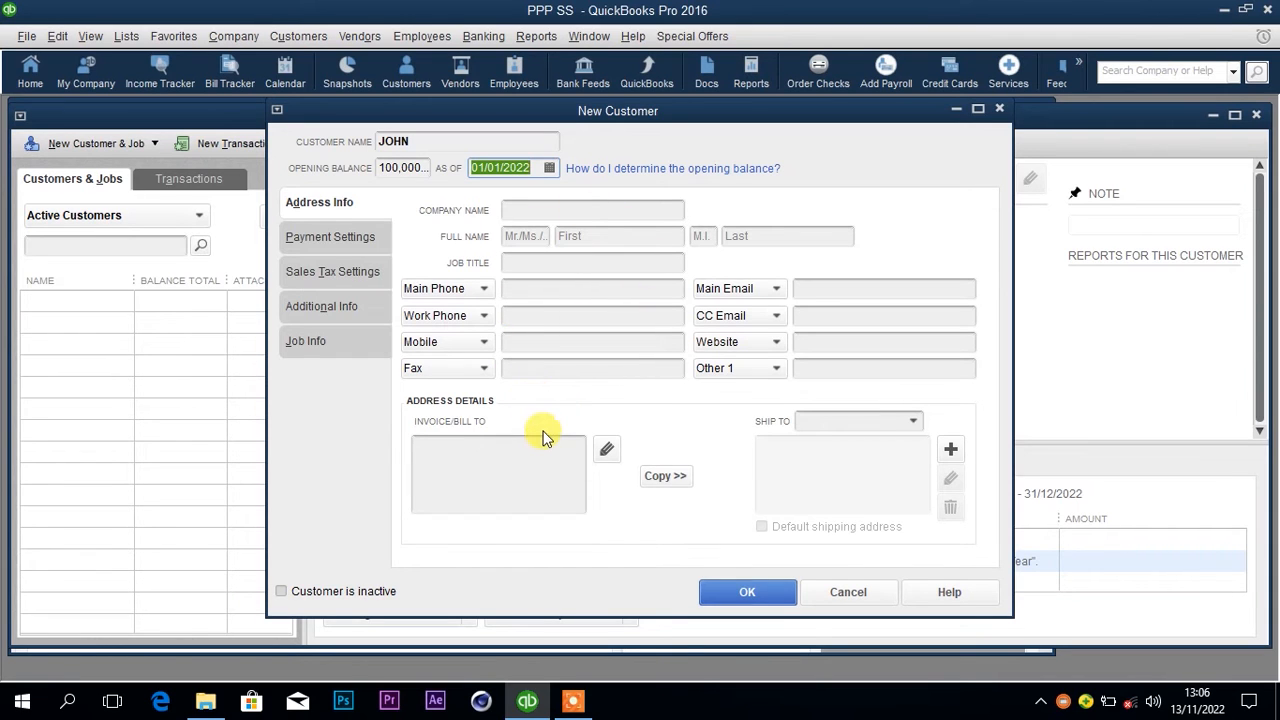
# Append a distinguishing initial to the customer's name and save the record, accepting the transaction date more than 90 days in the past
pyautogui.click(731, 585)
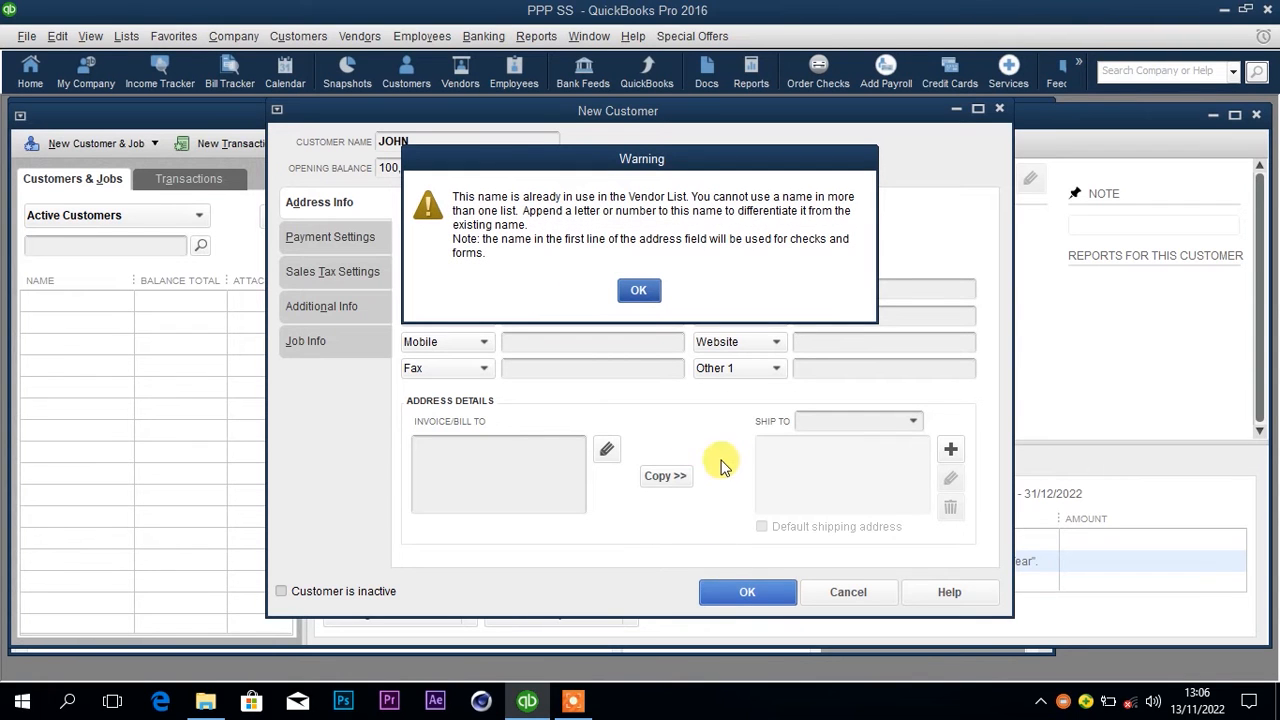
pyautogui.click(640, 291)
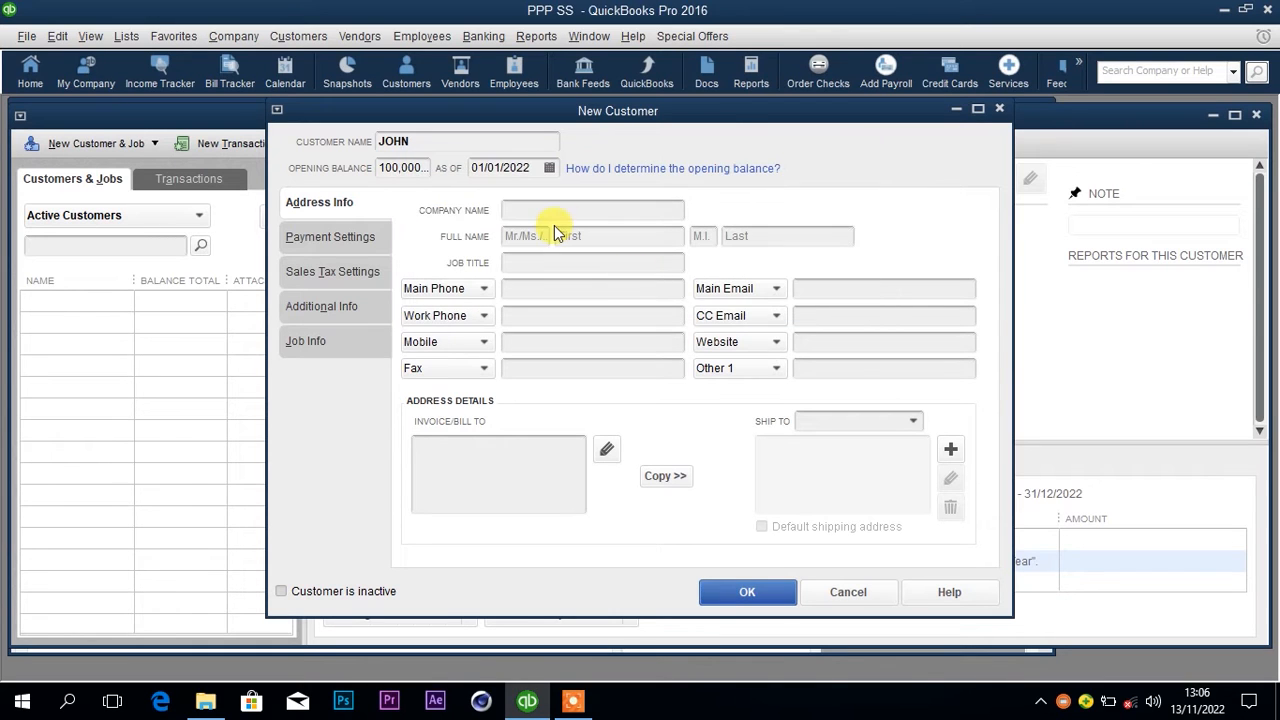
pyautogui.click(449, 143)
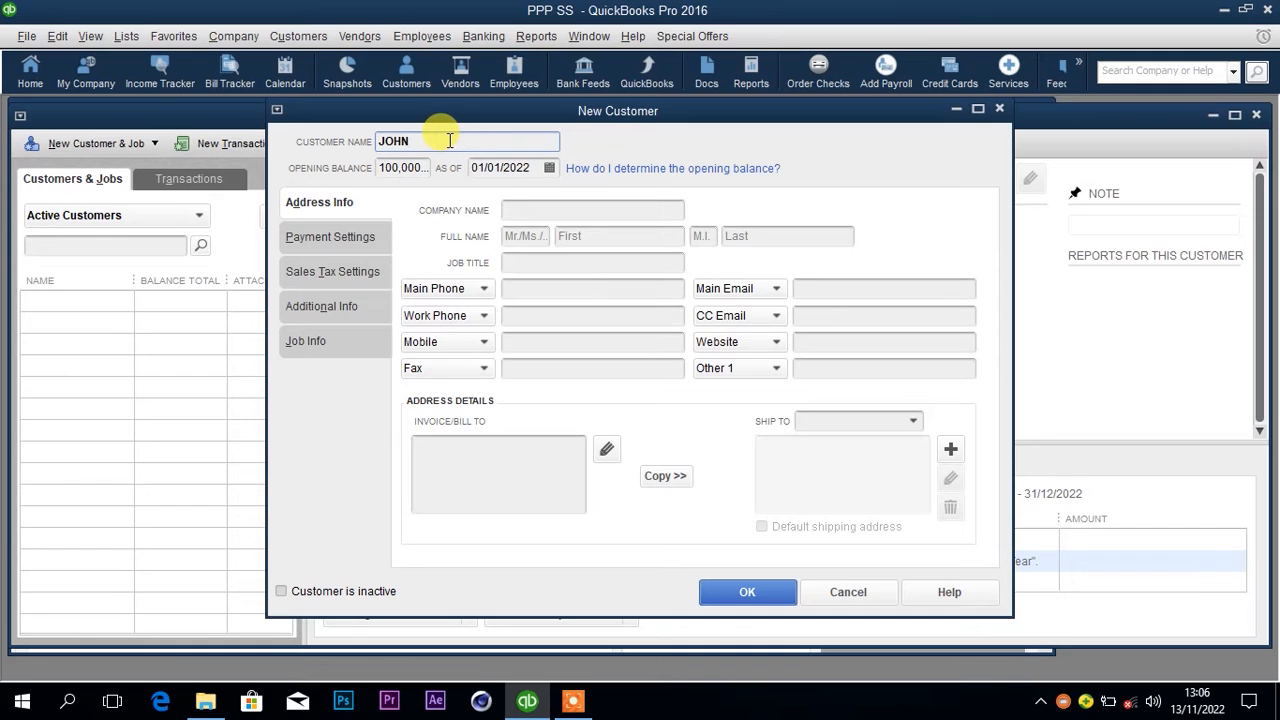
pyautogui.write('F')
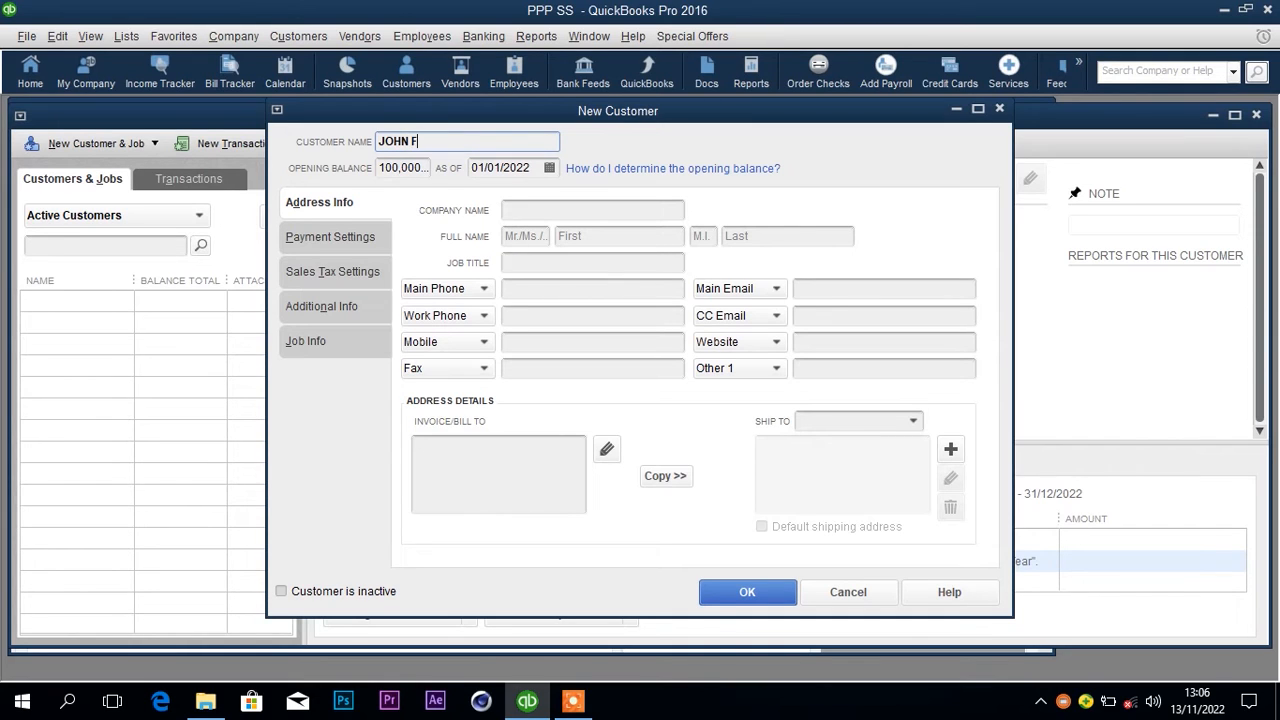
pyautogui.click(745, 595)
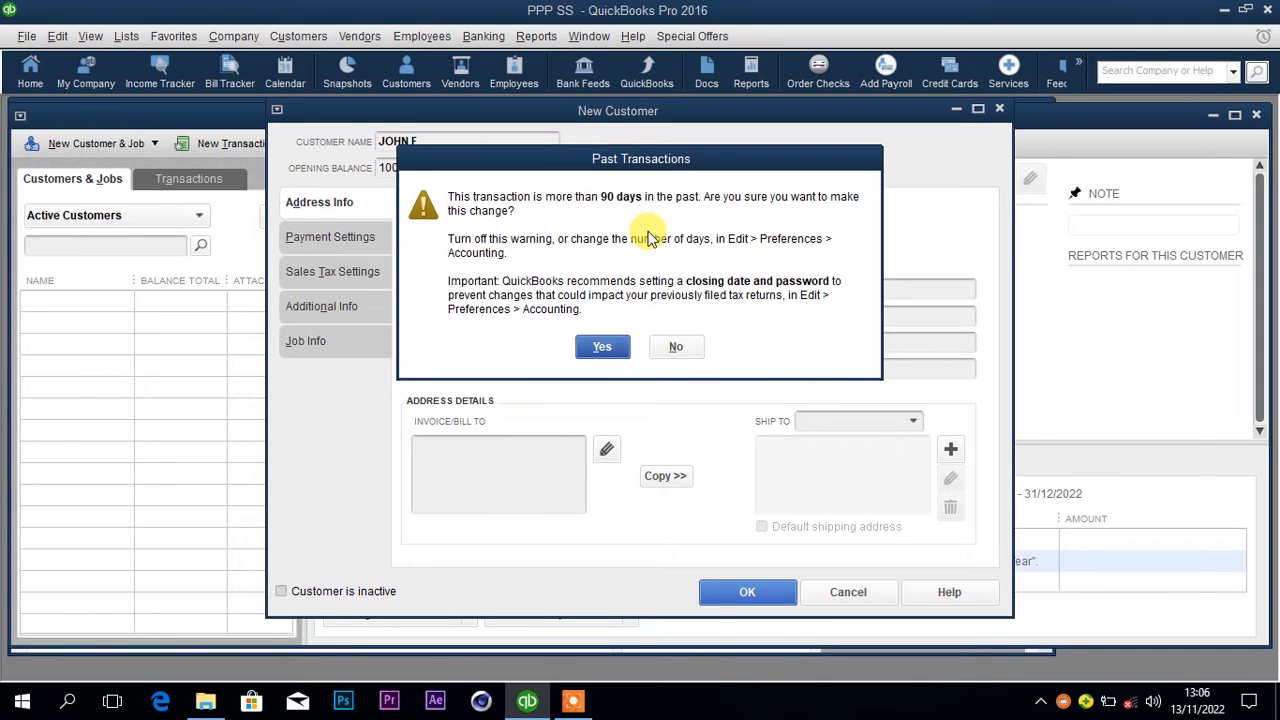
pyautogui.click(604, 347)
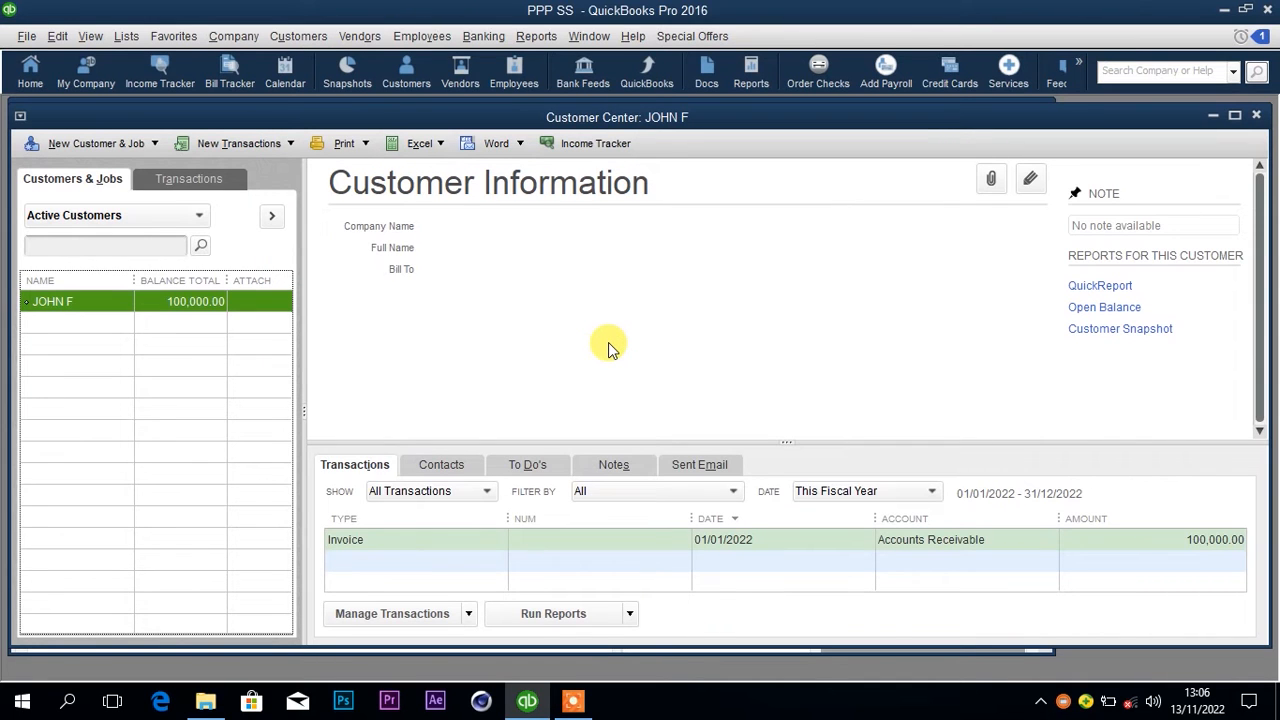
# Start a second new customer record and enter that customer's name
pyautogui.rightClick(116, 341)
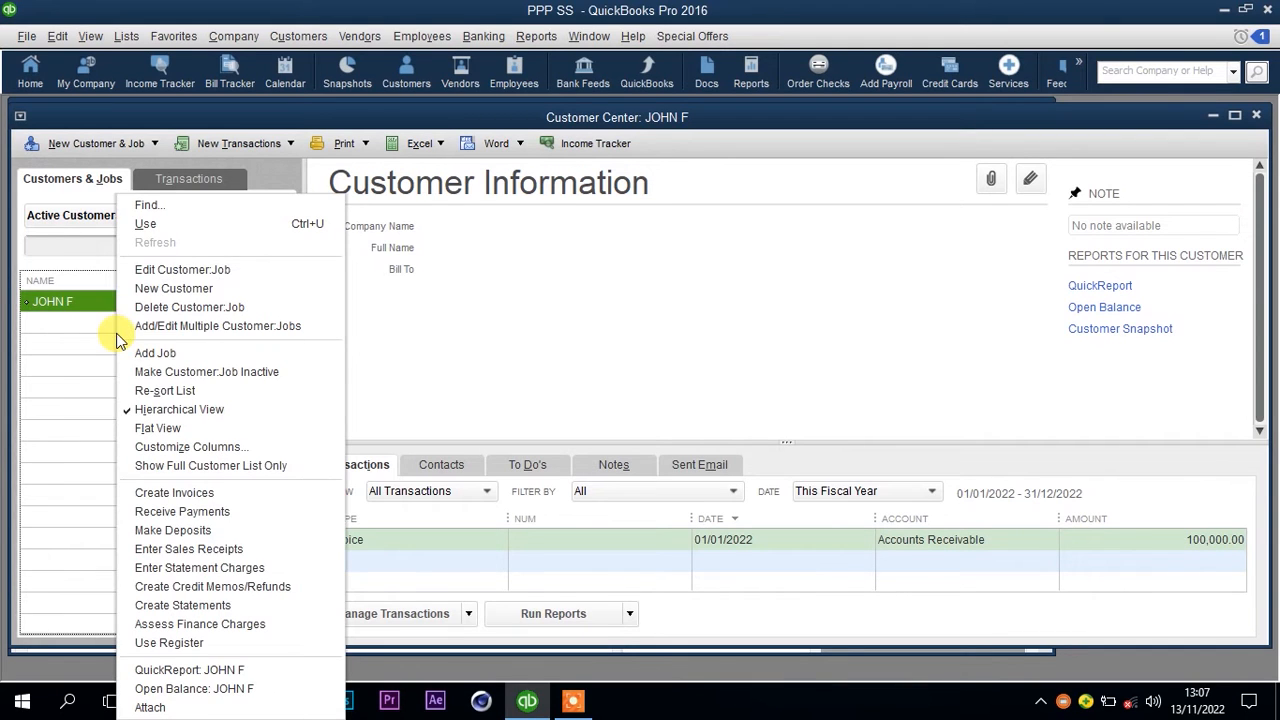
pyautogui.click(82, 337)
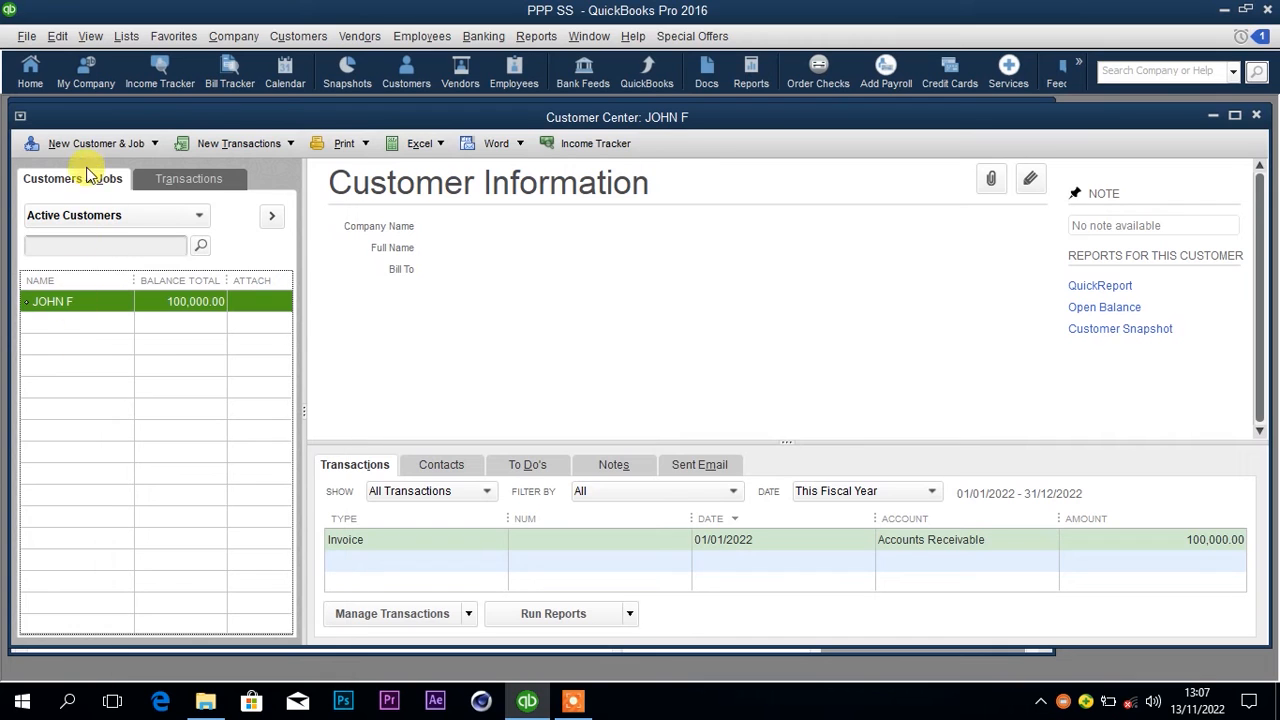
pyautogui.click(96, 145)
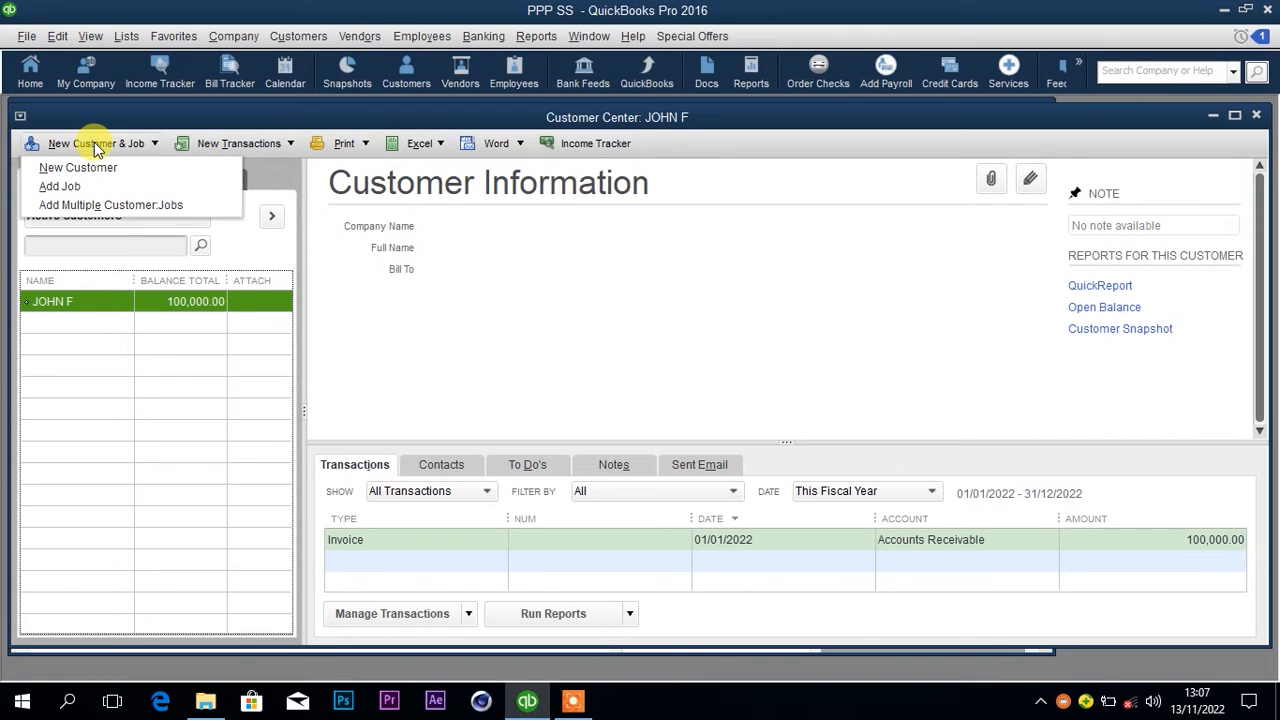
pyautogui.click(100, 169)
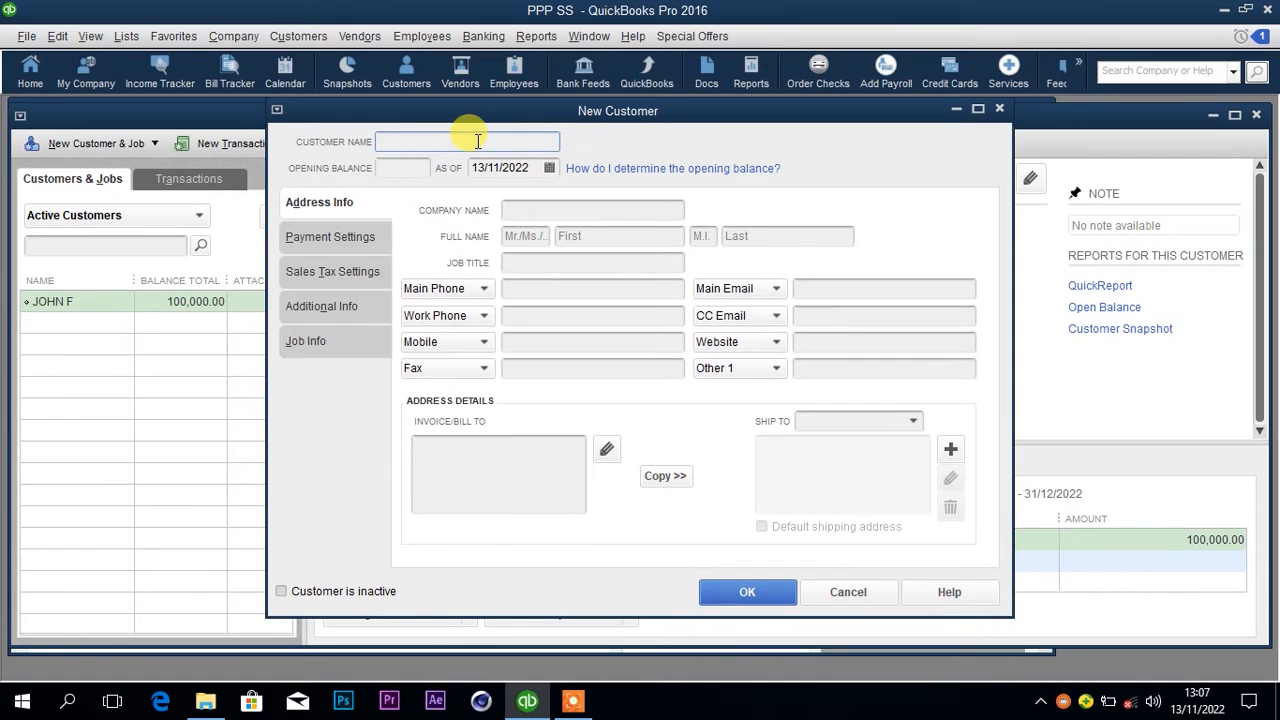
pyautogui.write('GRA')
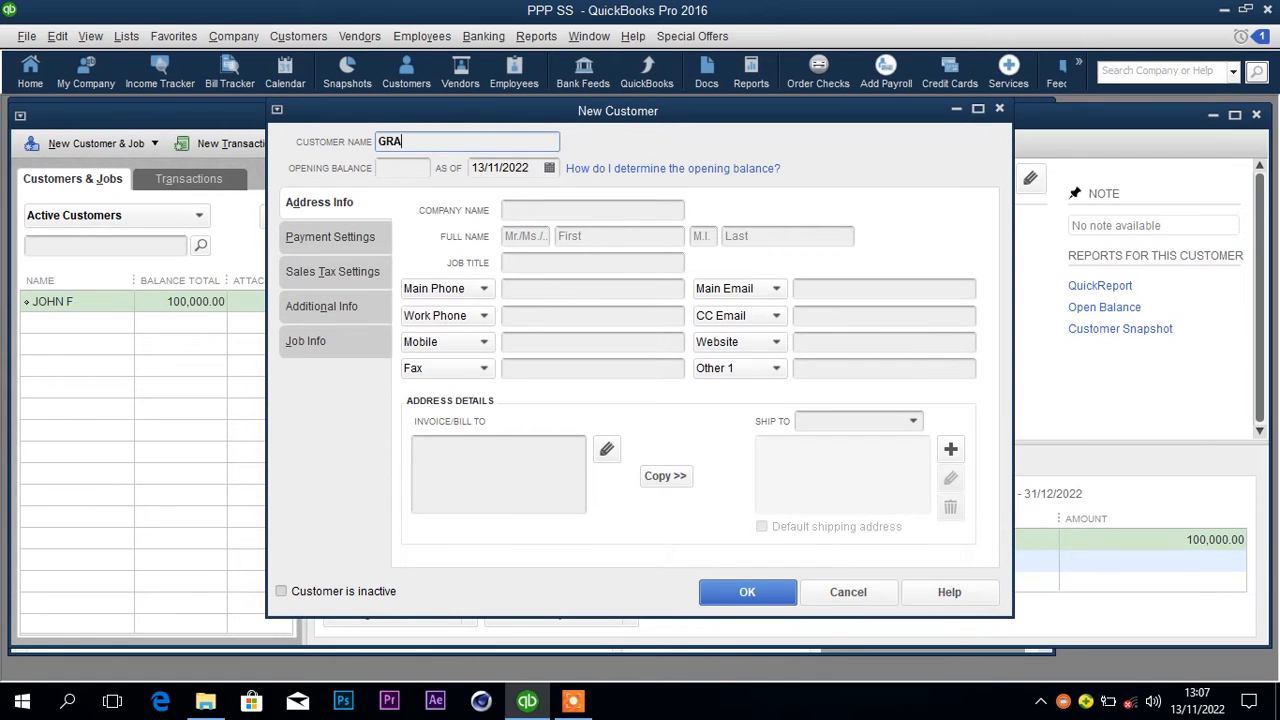
pyautogui.write('CE')
# Set the second customer's as-of date to 01/01/2022 and save the record without an opening balance
pyautogui.click(549, 168)
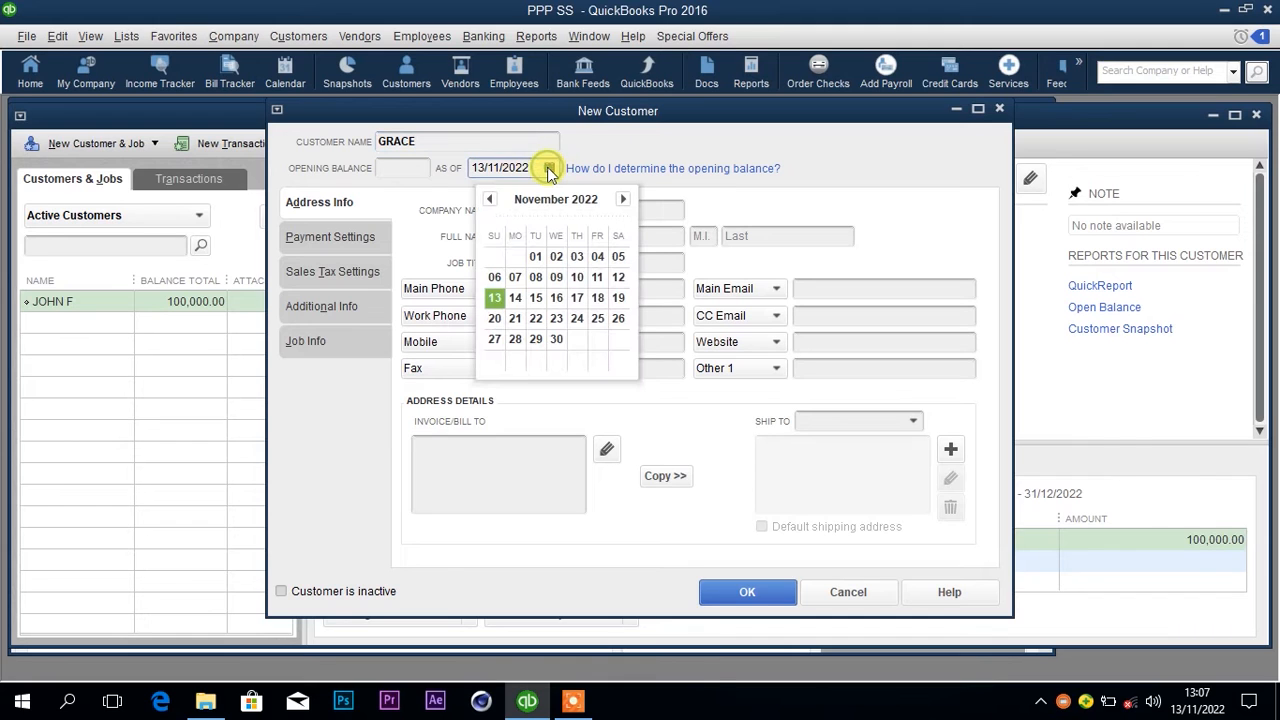
pyautogui.click(492, 201)
pyautogui.click(492, 201)
pyautogui.click(492, 201)
pyautogui.click(492, 201)
pyautogui.click(492, 201)
pyautogui.click(492, 201)
pyautogui.click(492, 201)
pyautogui.click(492, 201)
pyautogui.click(492, 201)
pyautogui.click(492, 201)
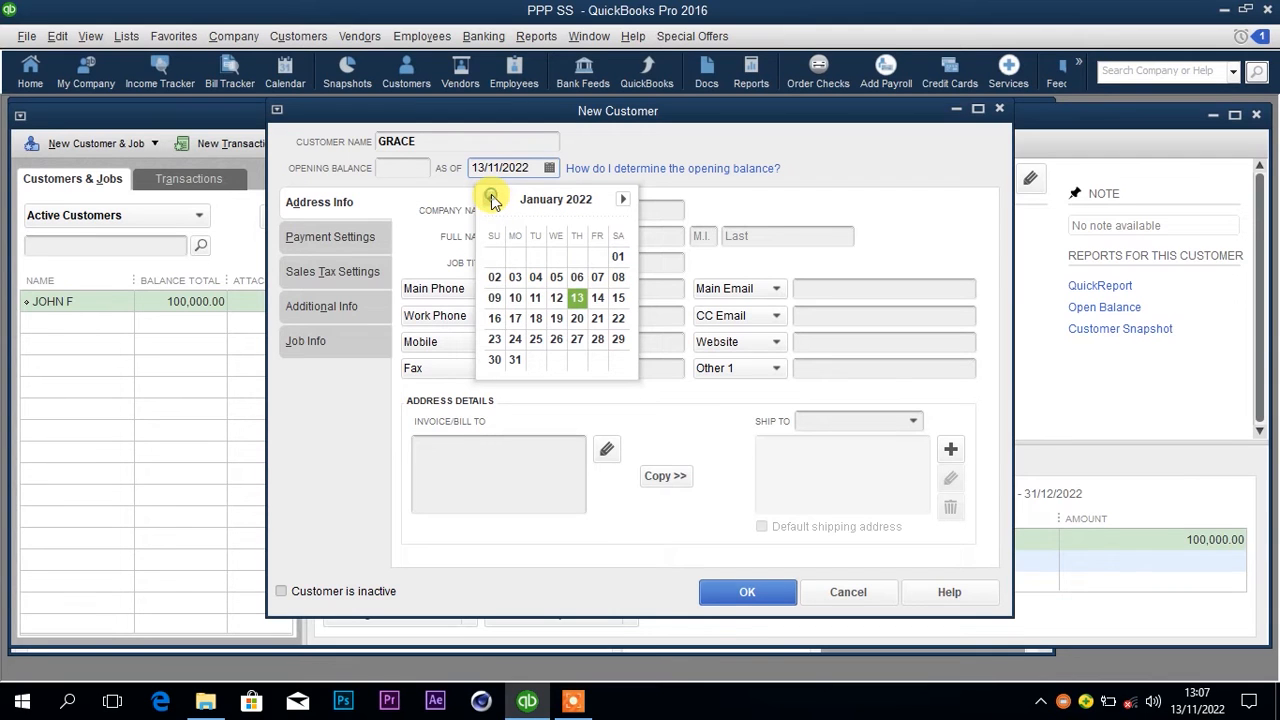
pyautogui.click(618, 257)
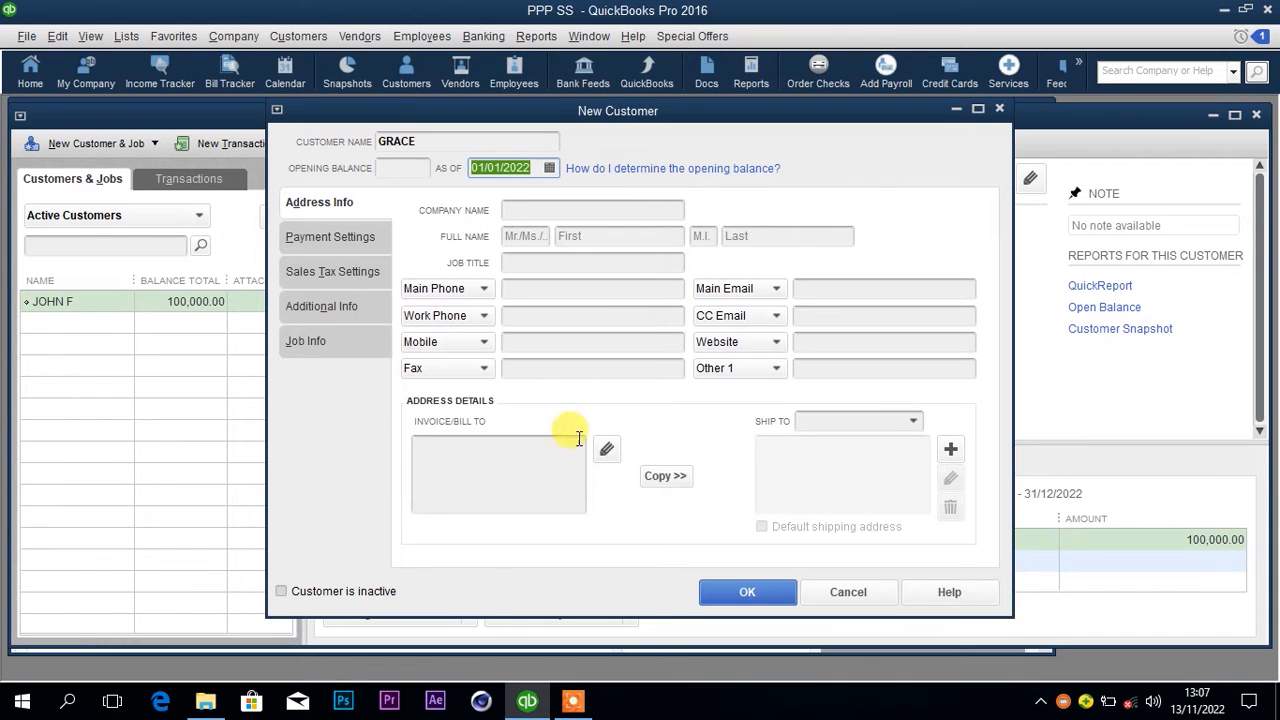
pyautogui.click(745, 592)
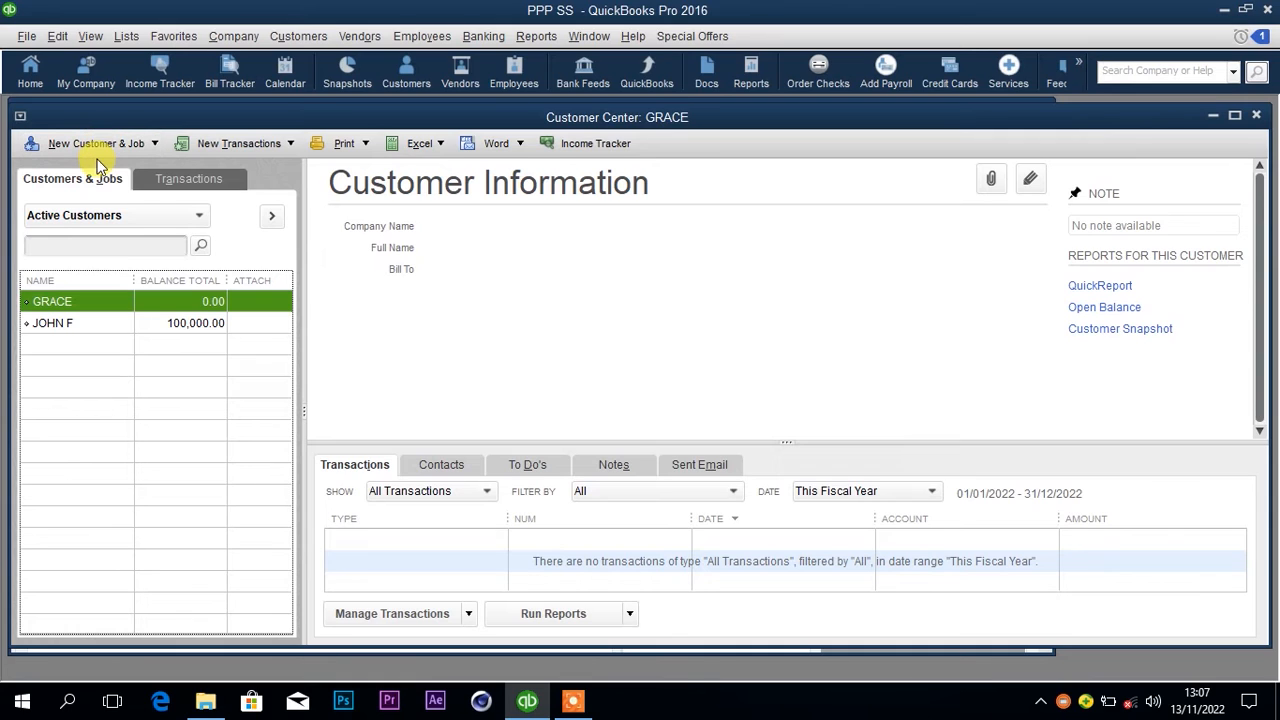
# Start a third new customer record and enter that customer's name
pyautogui.rightClick(82, 366)
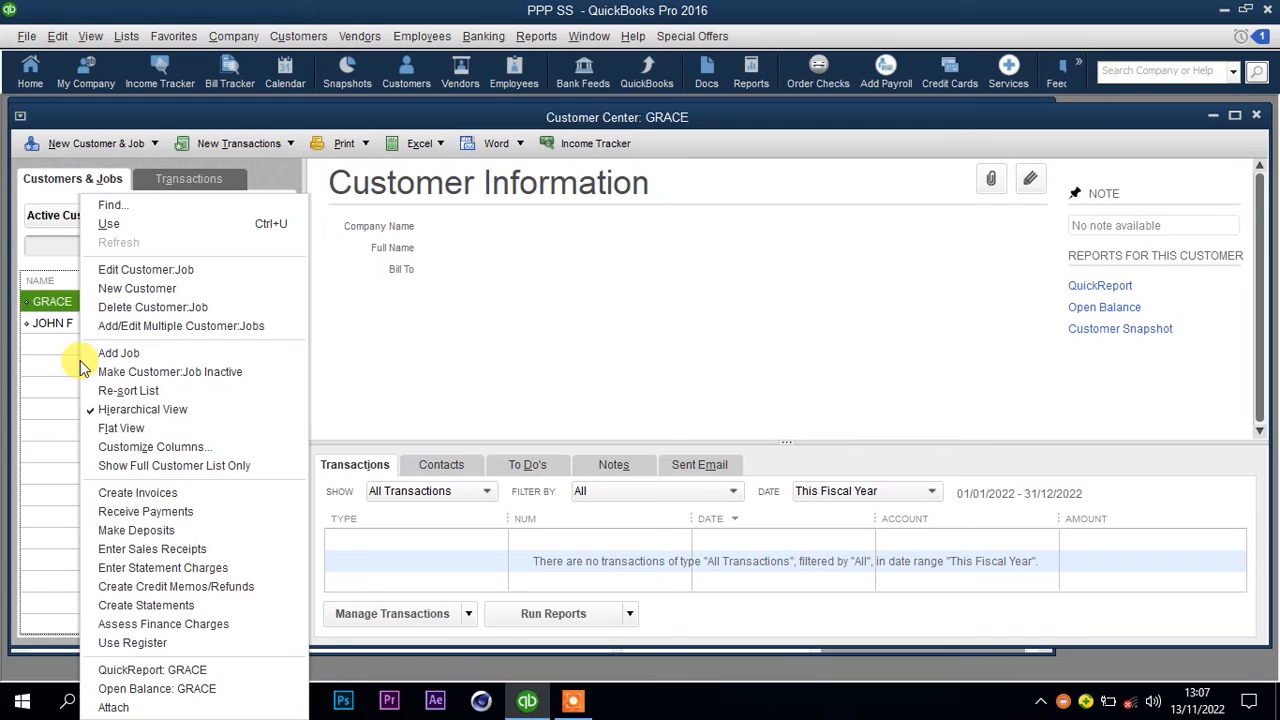
pyautogui.click(124, 290)
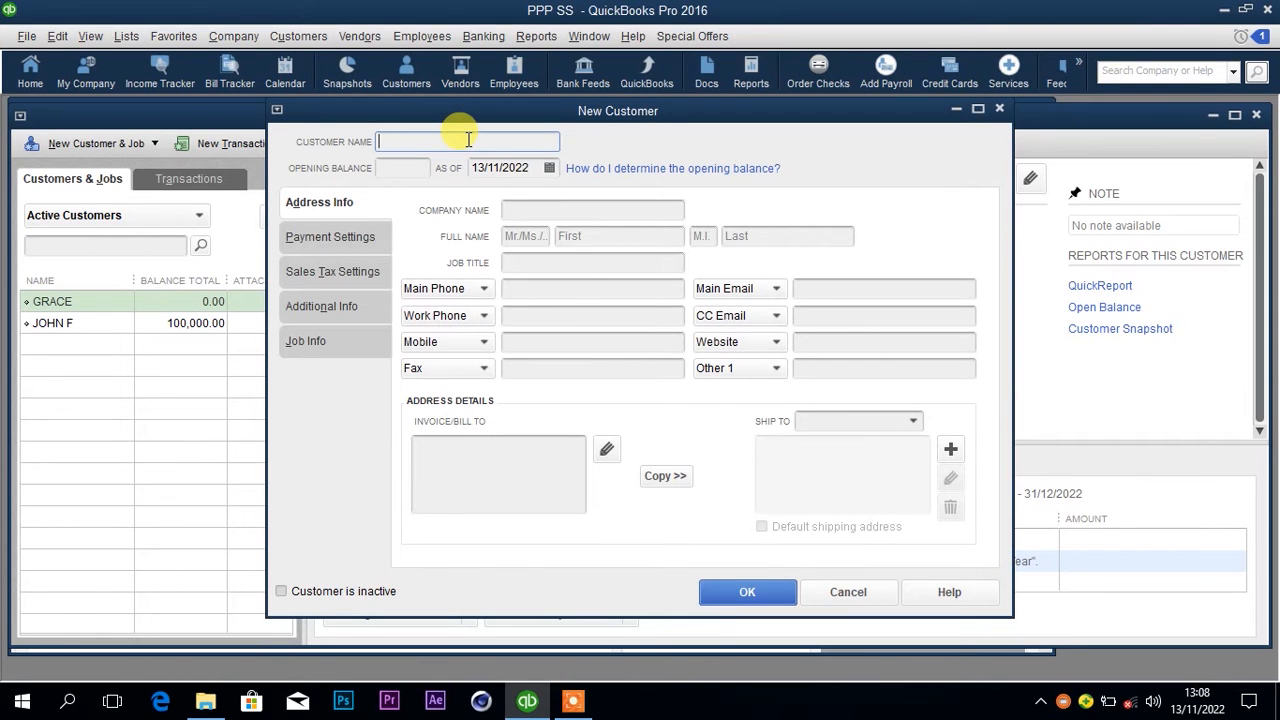
pyautogui.write('H')
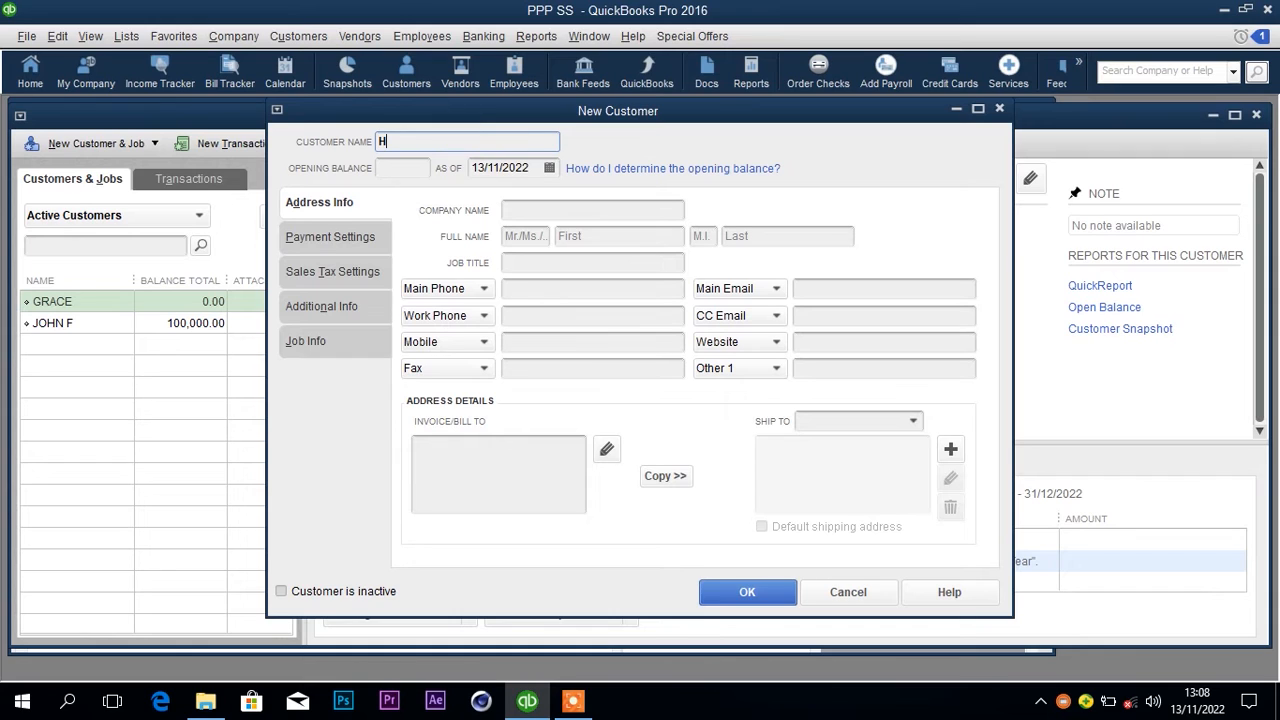
pyautogui.write('ENRY')
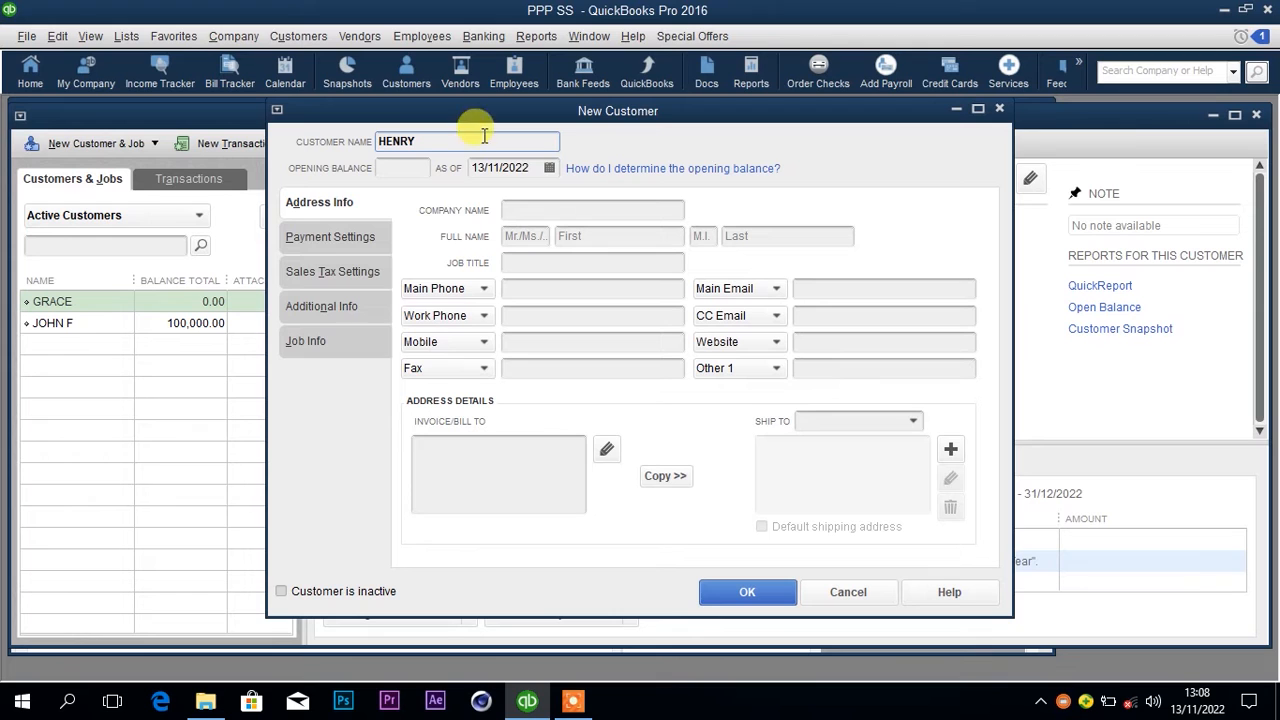
# Set the third customer's as-of date to 01/01/2022 and save the record without an opening balance
pyautogui.click(548, 169)
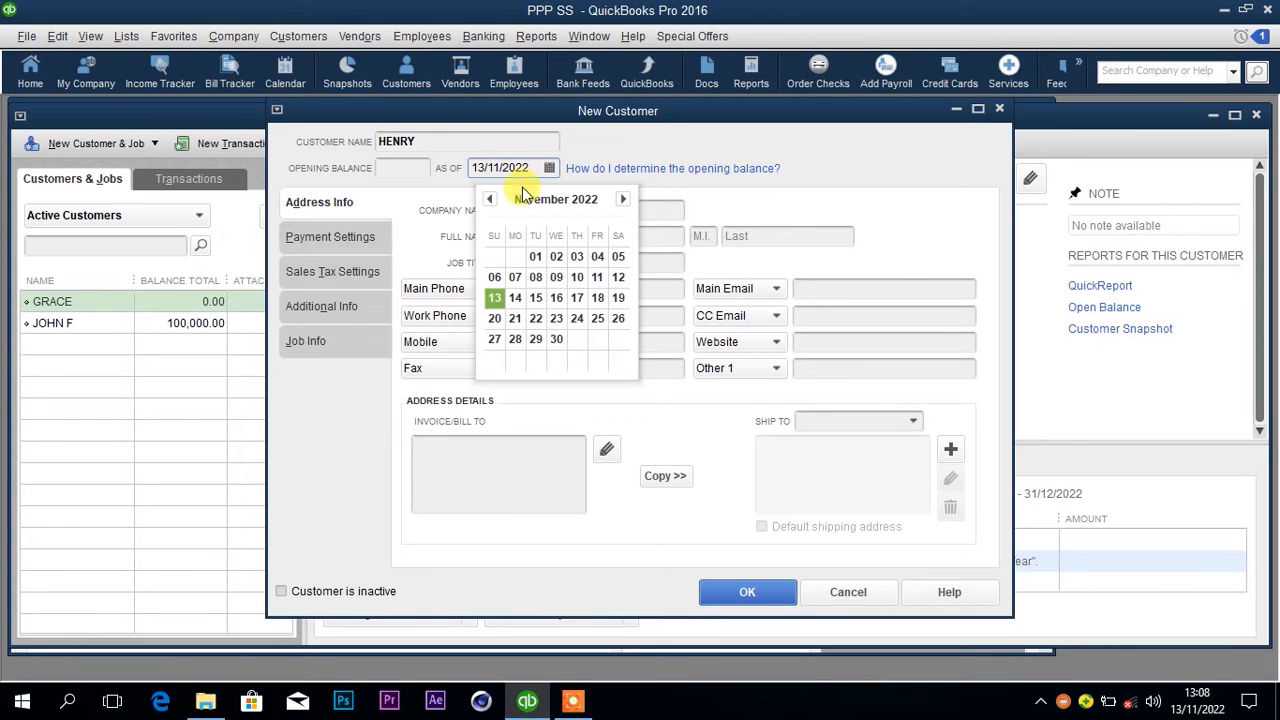
pyautogui.click(491, 199)
pyautogui.click(491, 199)
pyautogui.click(491, 199)
pyautogui.click(491, 199)
pyautogui.click(491, 199)
pyautogui.click(491, 199)
pyautogui.click(491, 199)
pyautogui.click(491, 199)
pyautogui.click(491, 199)
pyautogui.click(491, 199)
pyautogui.click(491, 199)
pyautogui.click(491, 199)
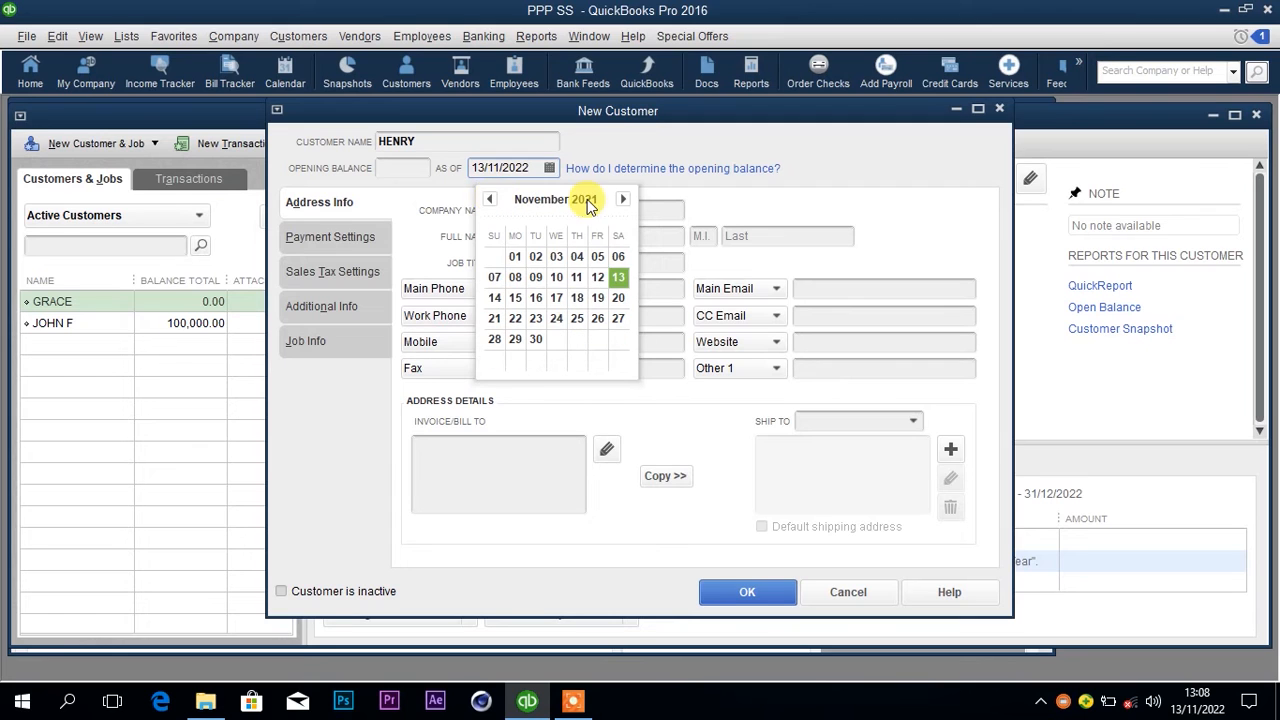
pyautogui.click(622, 199)
pyautogui.click(620, 199)
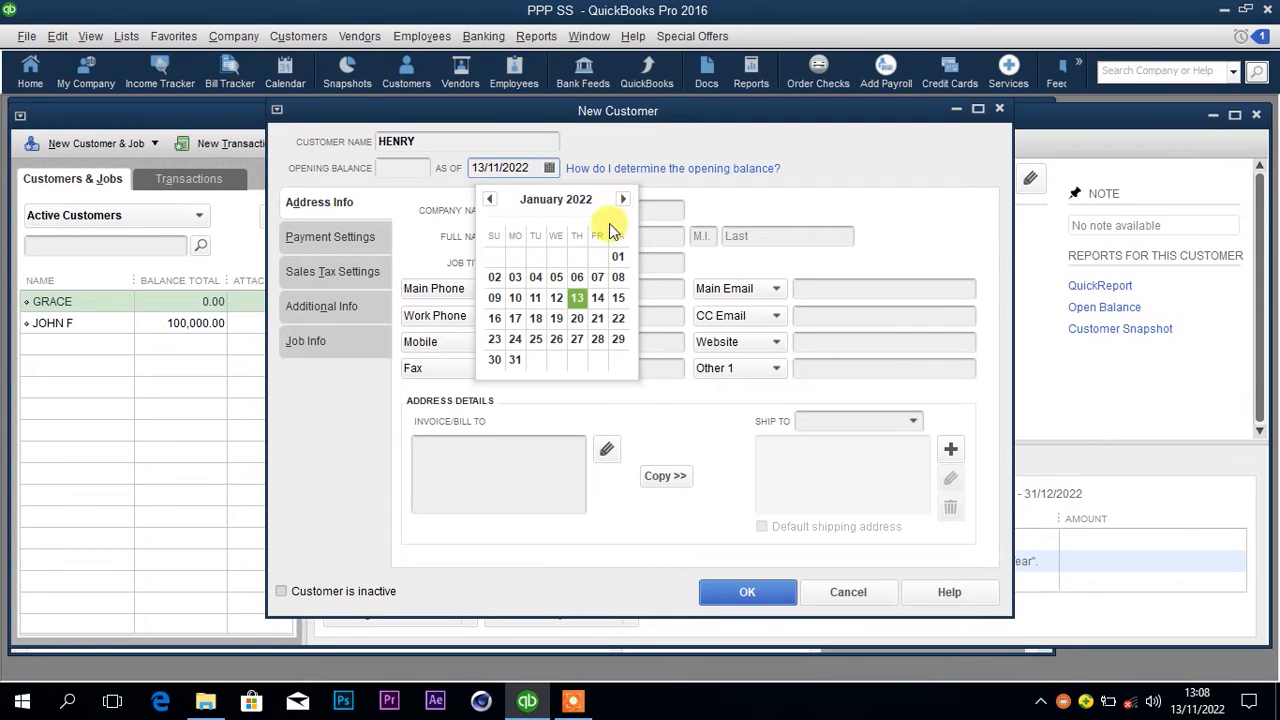
pyautogui.click(617, 257)
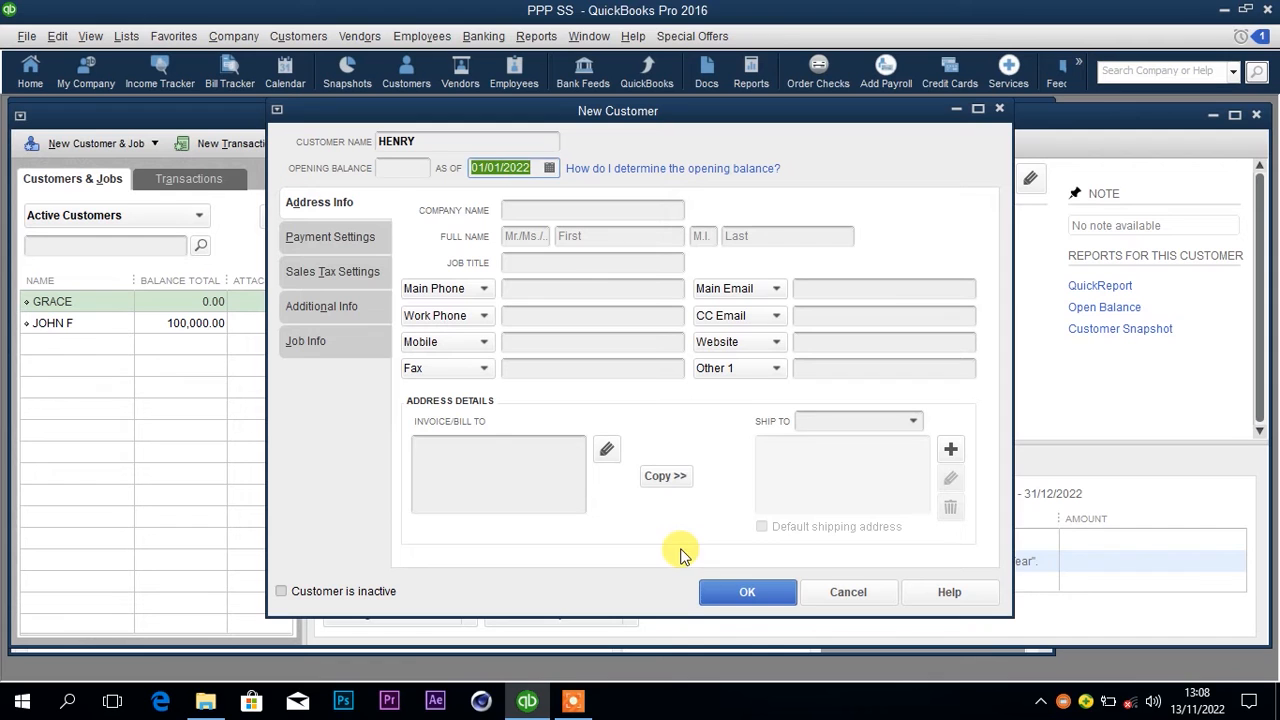
pyautogui.click(742, 594)
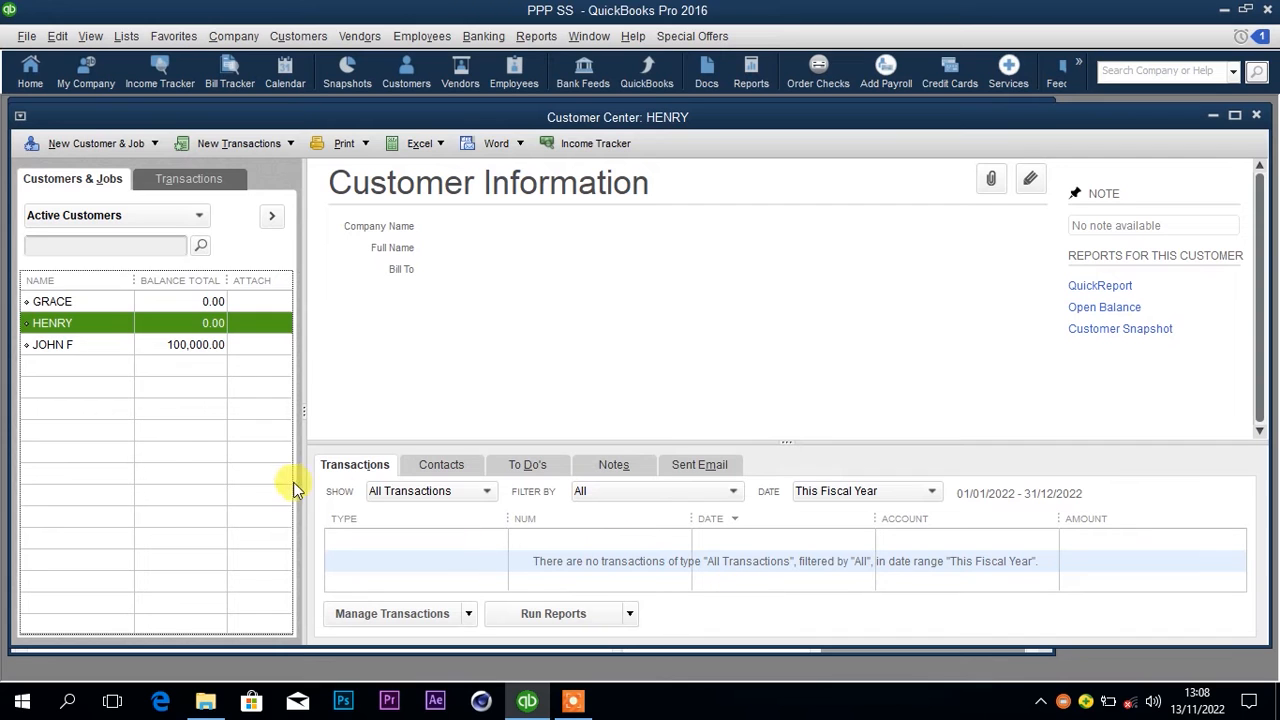
# Start a fourth new customer record and enter that customer's name
pyautogui.rightClick(90, 372)
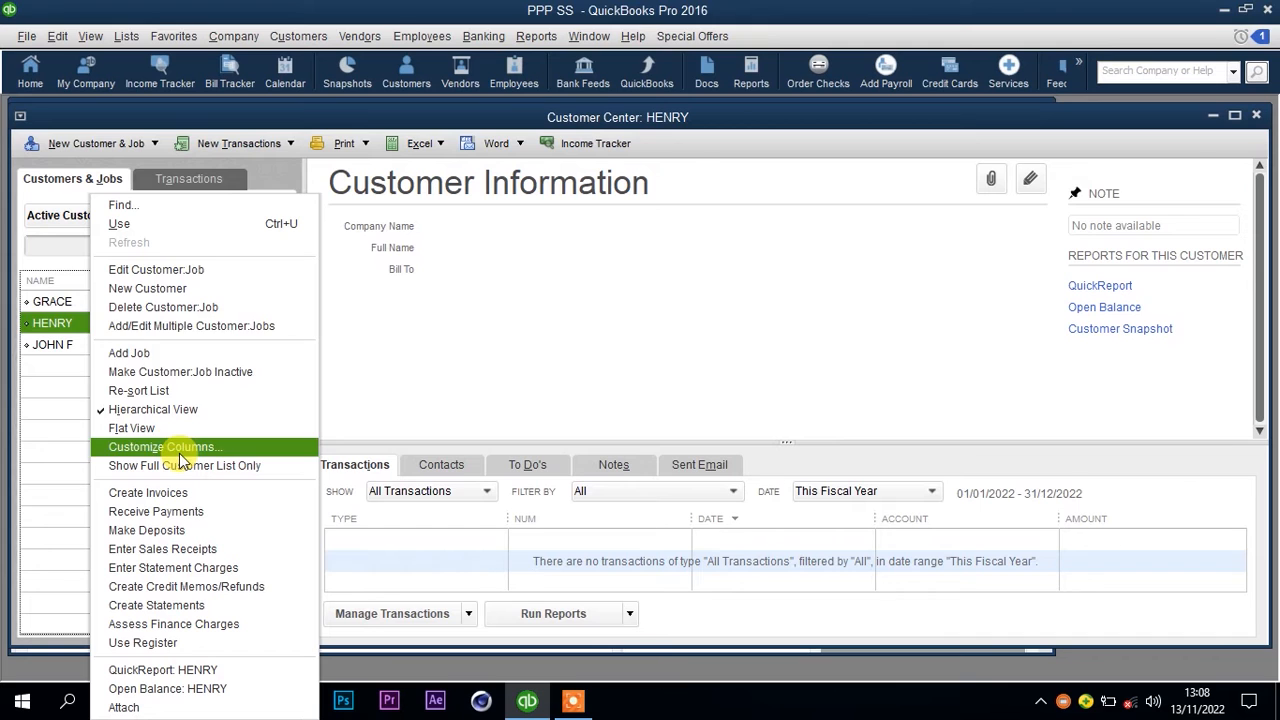
pyautogui.click(147, 288)
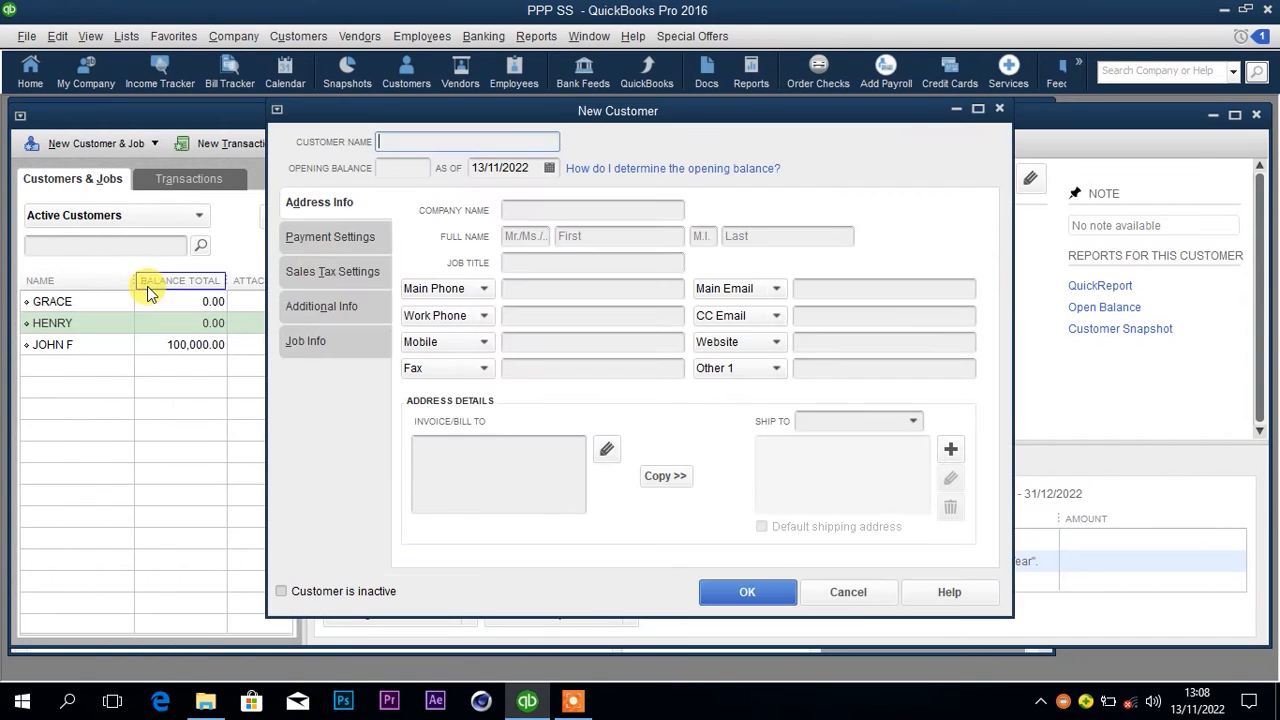
pyautogui.write('JOVIA')
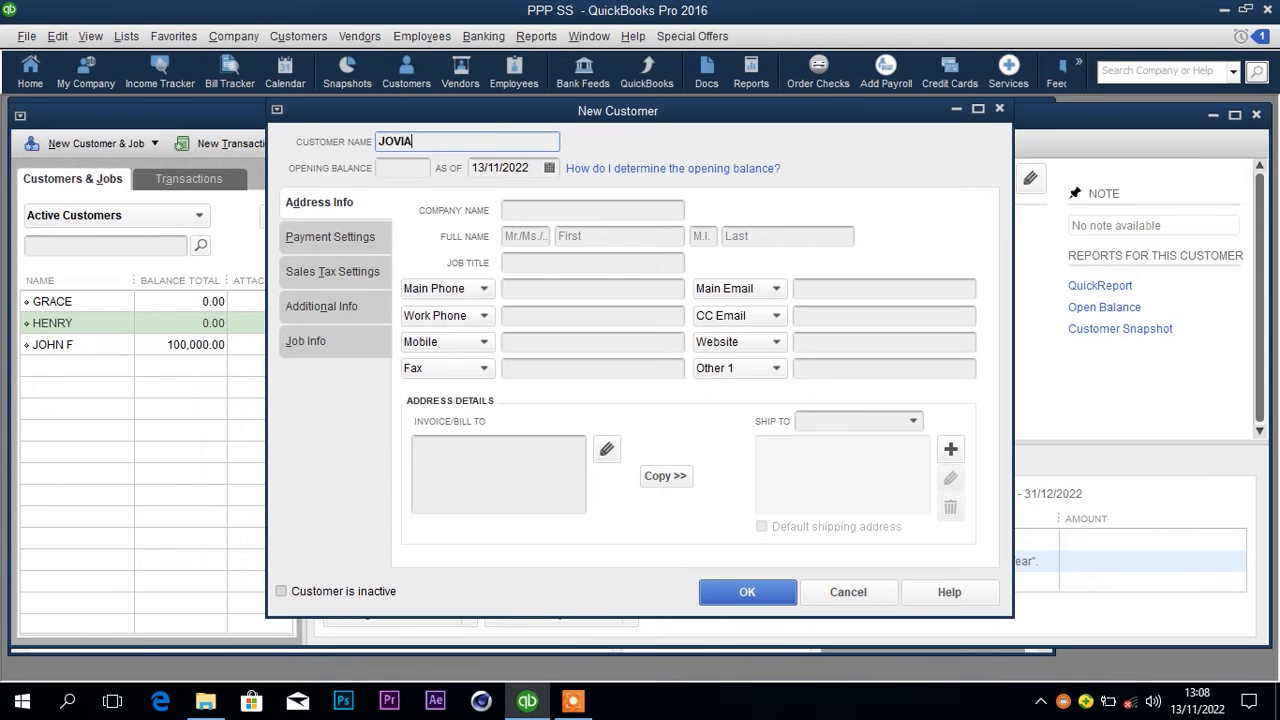
# Set the fourth customer's as-of date to 01/01/2022 and save the record without an opening balance
pyautogui.click(550, 168)
pyautogui.click(490, 199)
pyautogui.click(490, 199)
pyautogui.click(491, 199)
pyautogui.click(491, 199)
pyautogui.click(491, 199)
pyautogui.click(491, 199)
pyautogui.click(491, 199)
pyautogui.click(491, 199)
pyautogui.click(491, 199)
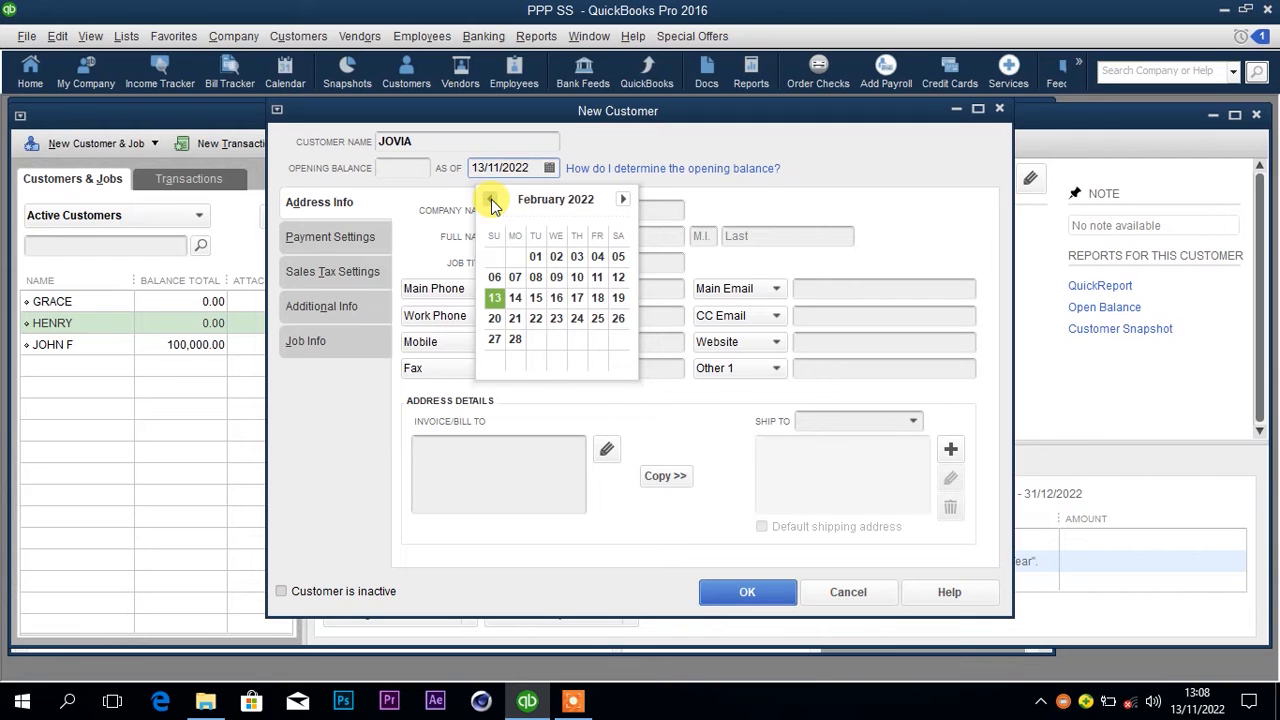
pyautogui.click(491, 199)
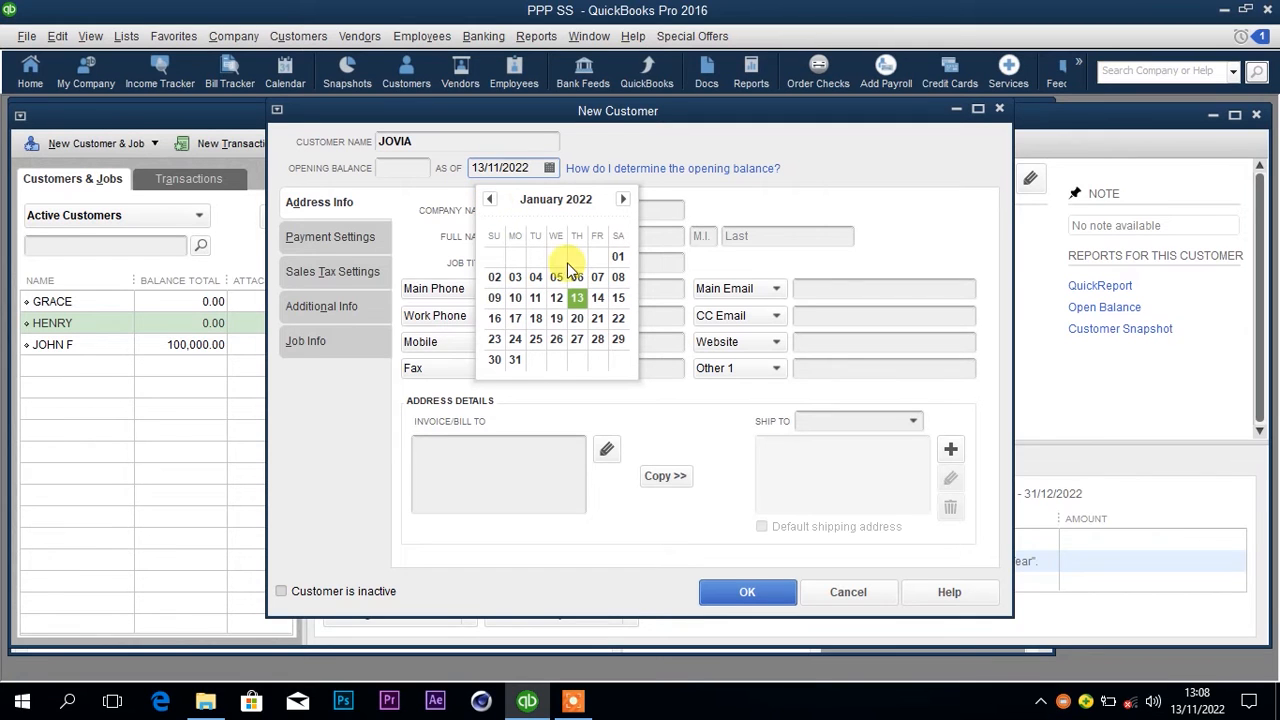
pyautogui.click(618, 256)
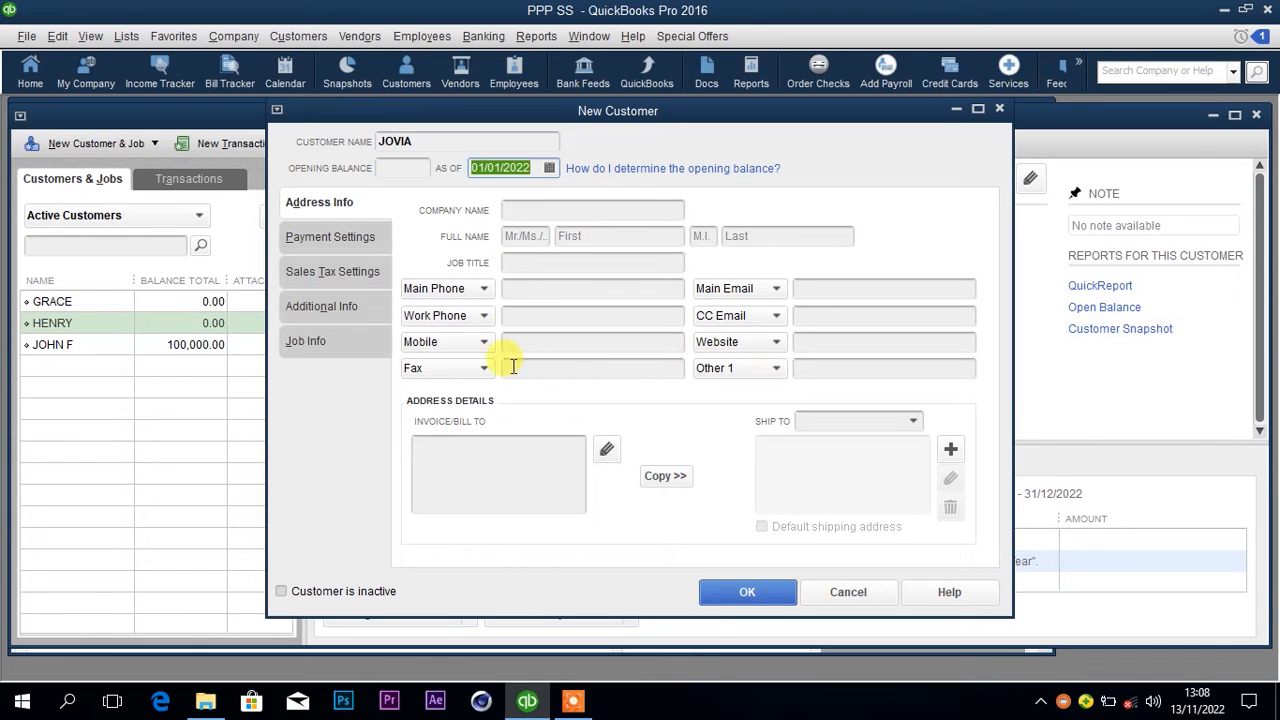
pyautogui.click(737, 593)
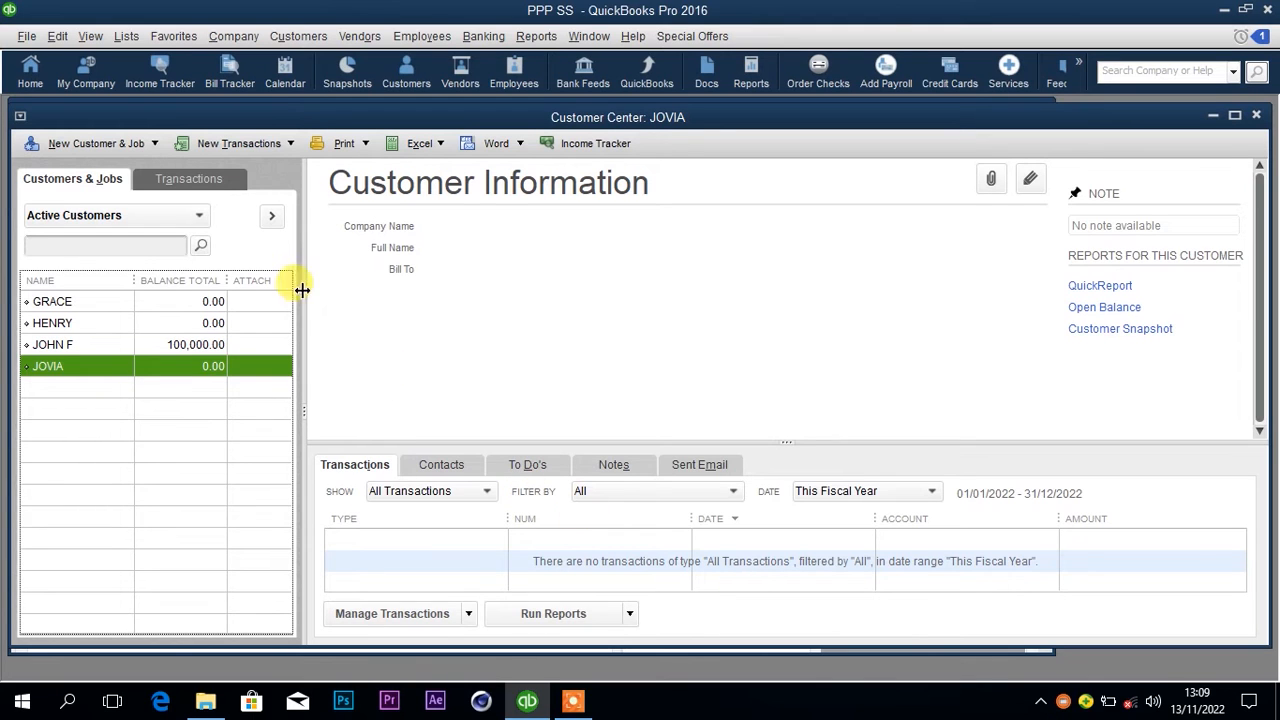
# Open the Item List and start a new Service item named BOARDING FEES
pyautogui.click(126, 37)
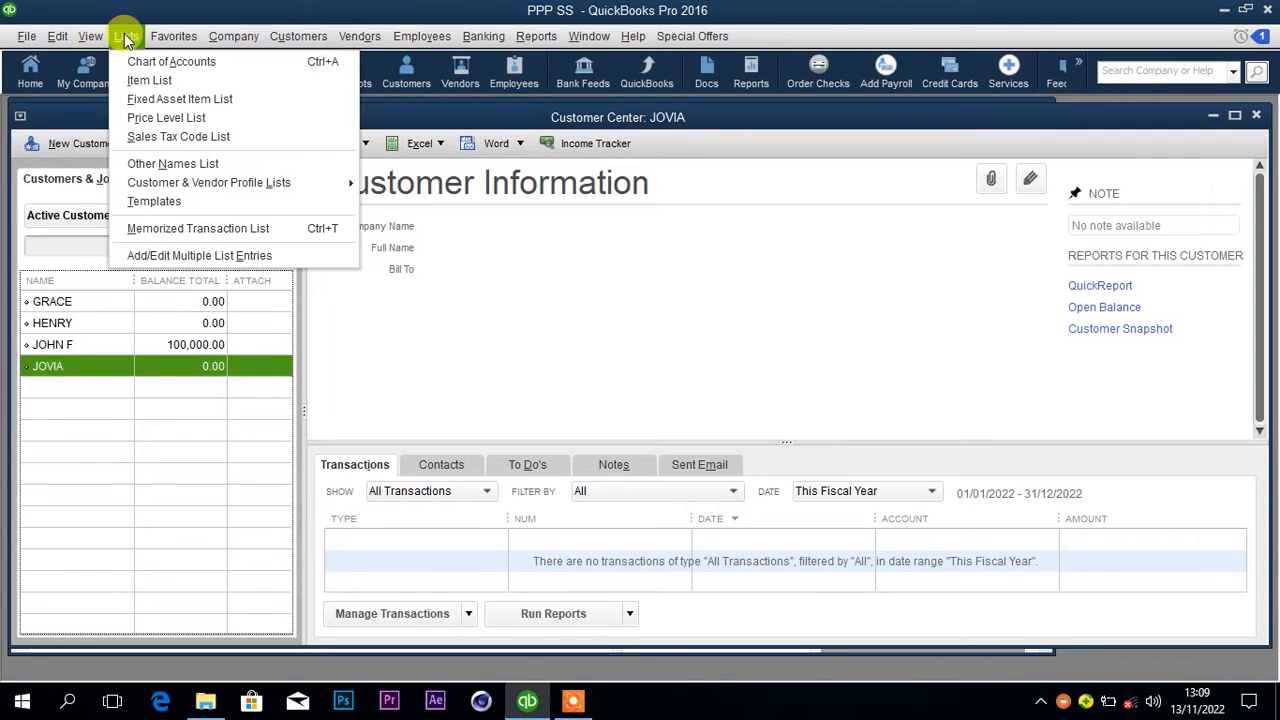
pyautogui.click(140, 82)
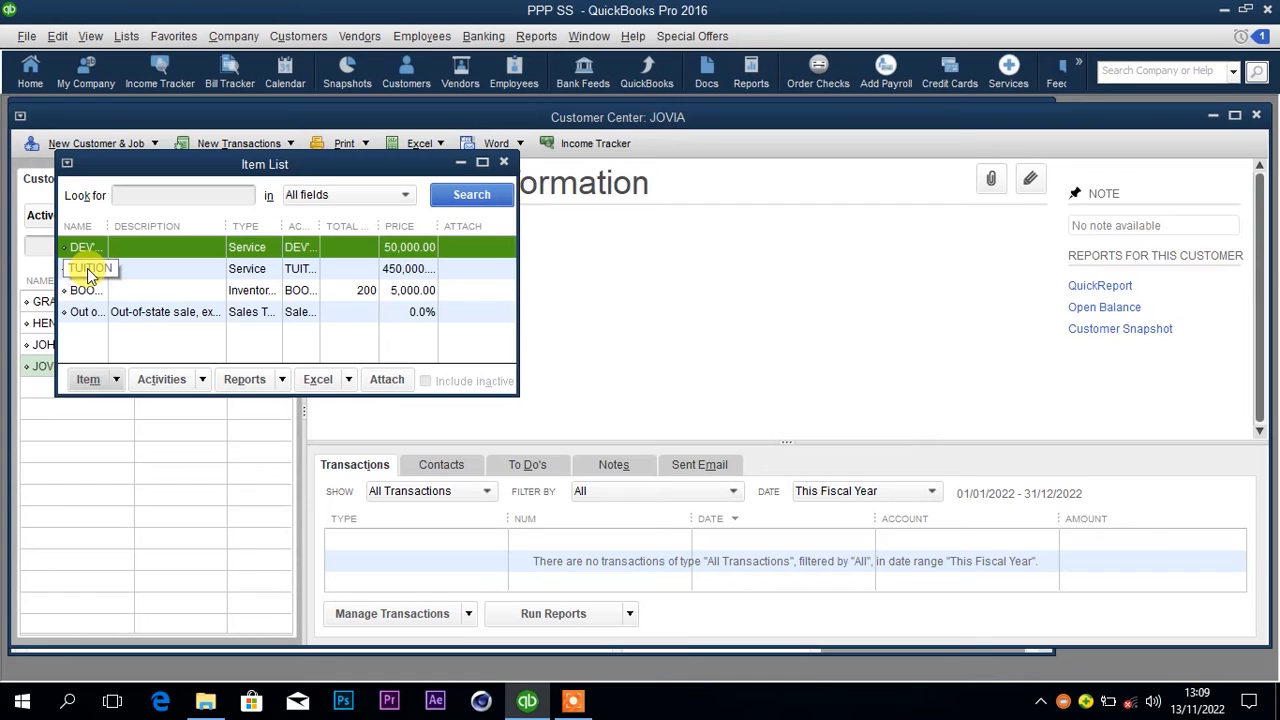
pyautogui.click(92, 386)
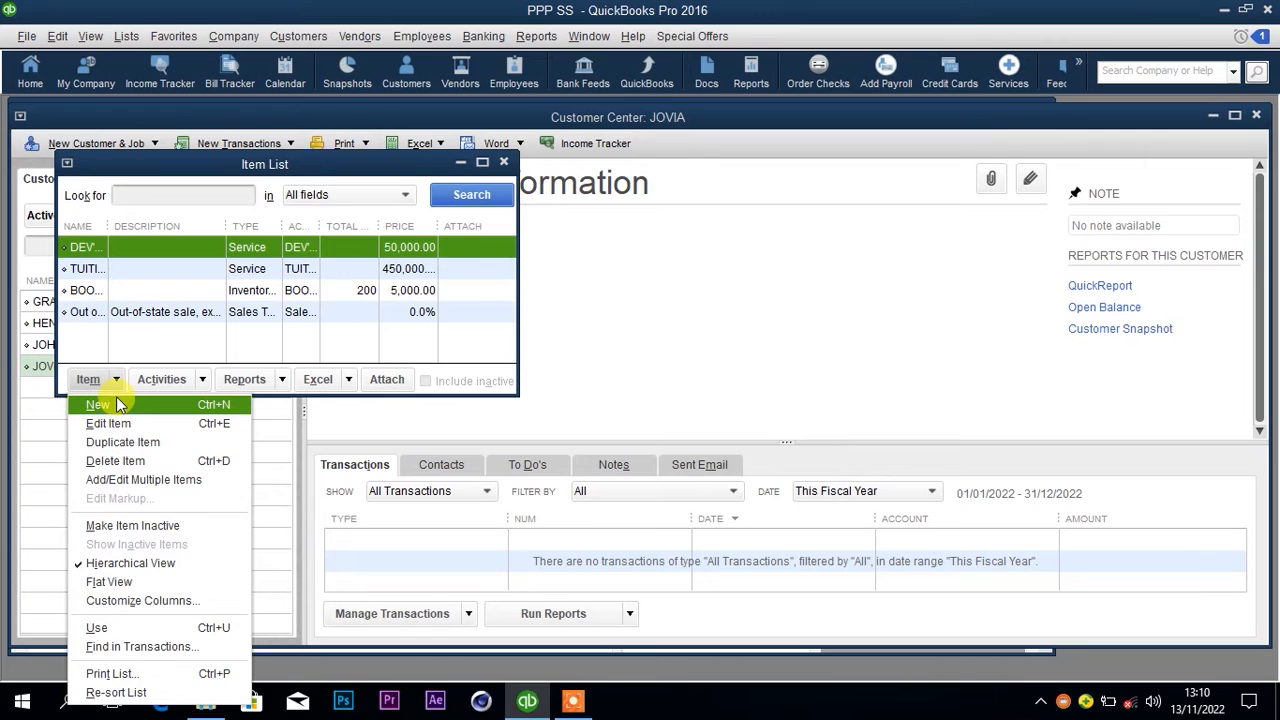
pyautogui.click(116, 402)
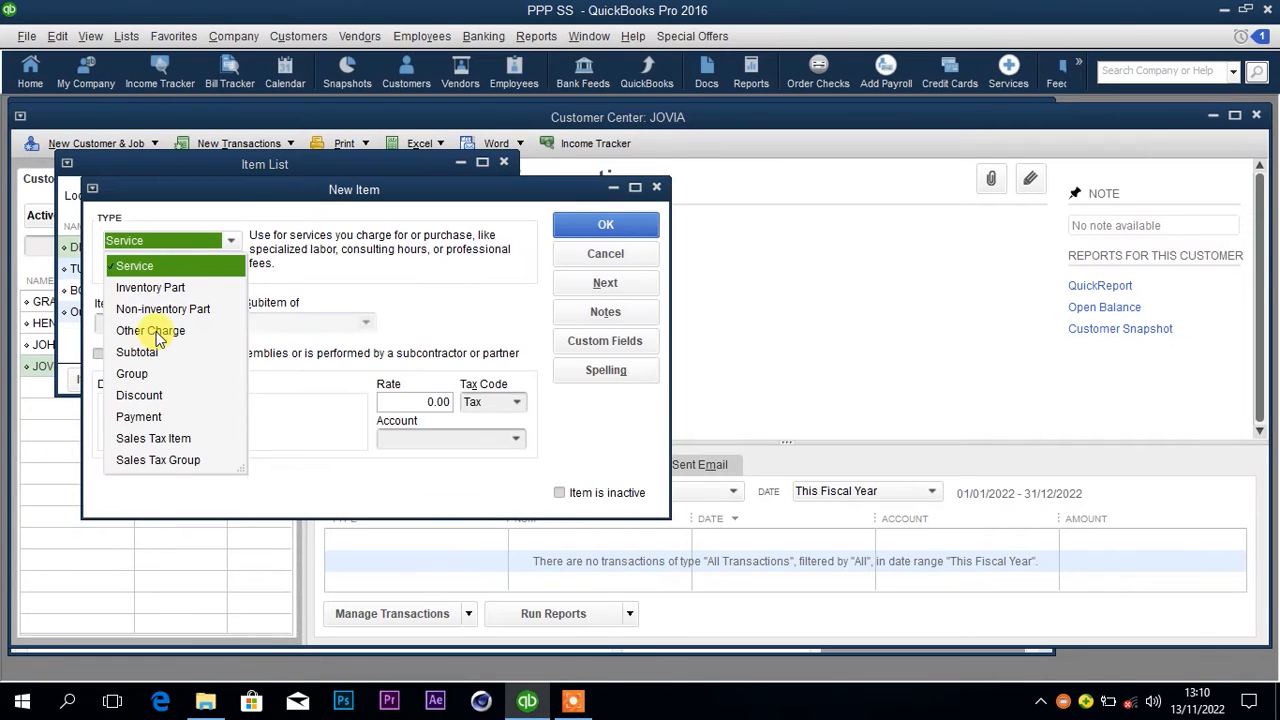
pyautogui.click(155, 268)
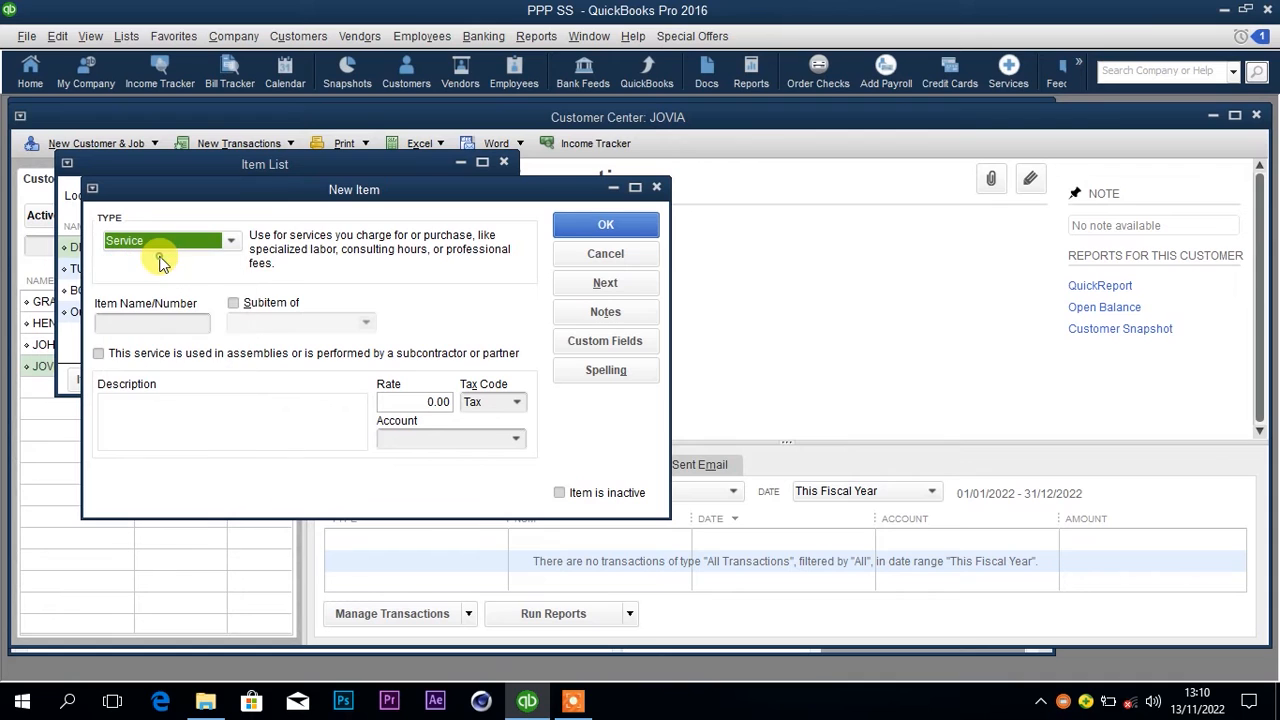
pyautogui.click(155, 325)
pyautogui.write('B')
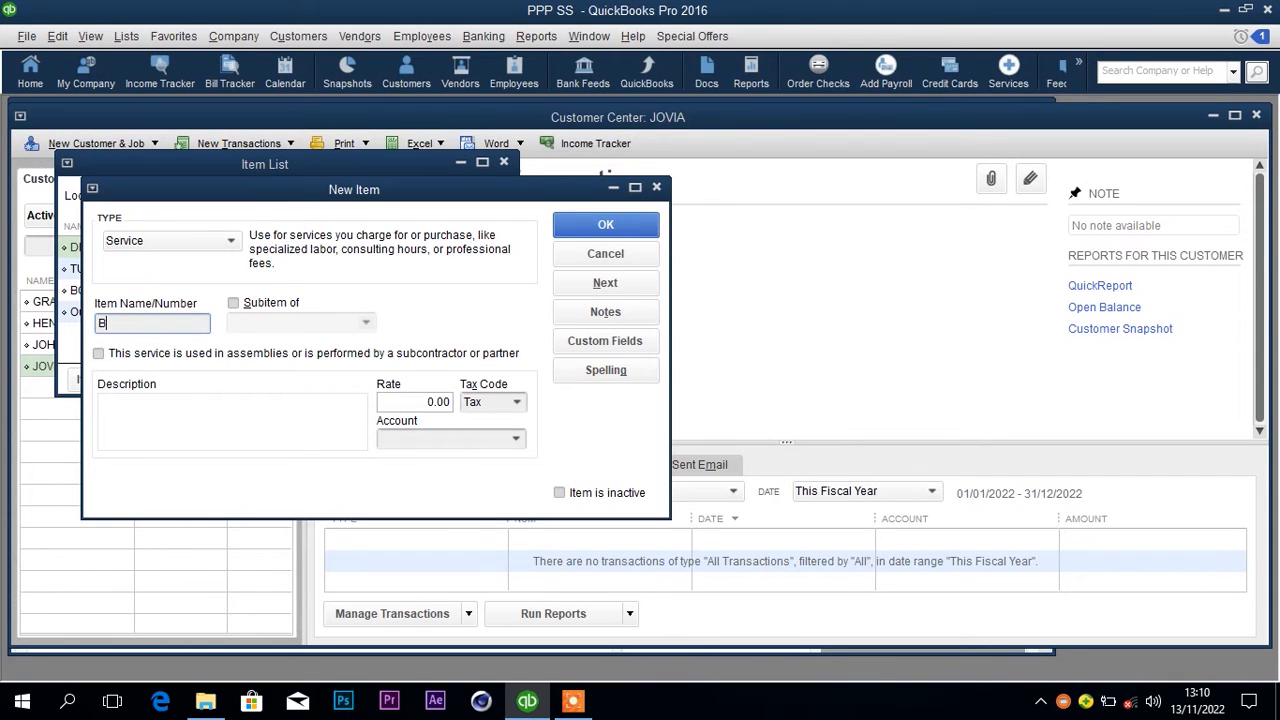
pyautogui.write('OARDING FEES')
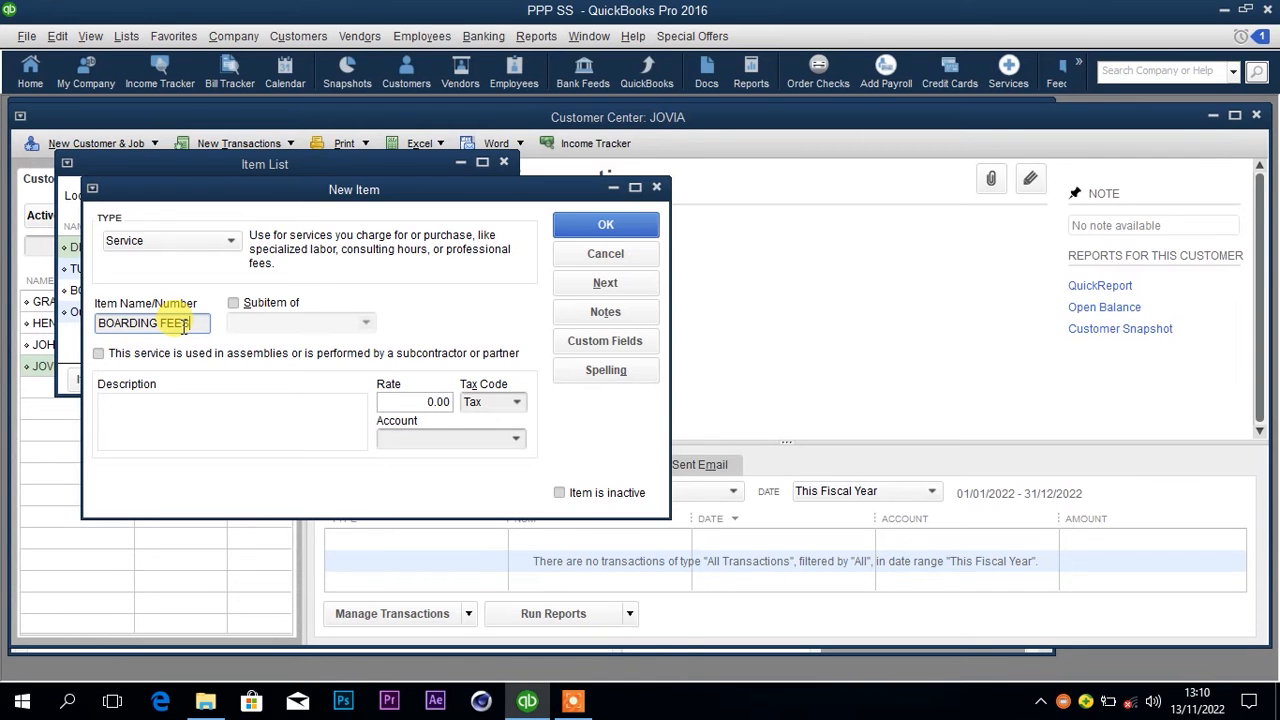
# Copy the item name into the item's account and change it to BOARDING INCOME
pyautogui.moveTo(192, 323); pyautogui.dragTo(100, 337)
pyautogui.hotkey('ctrl', 'c')
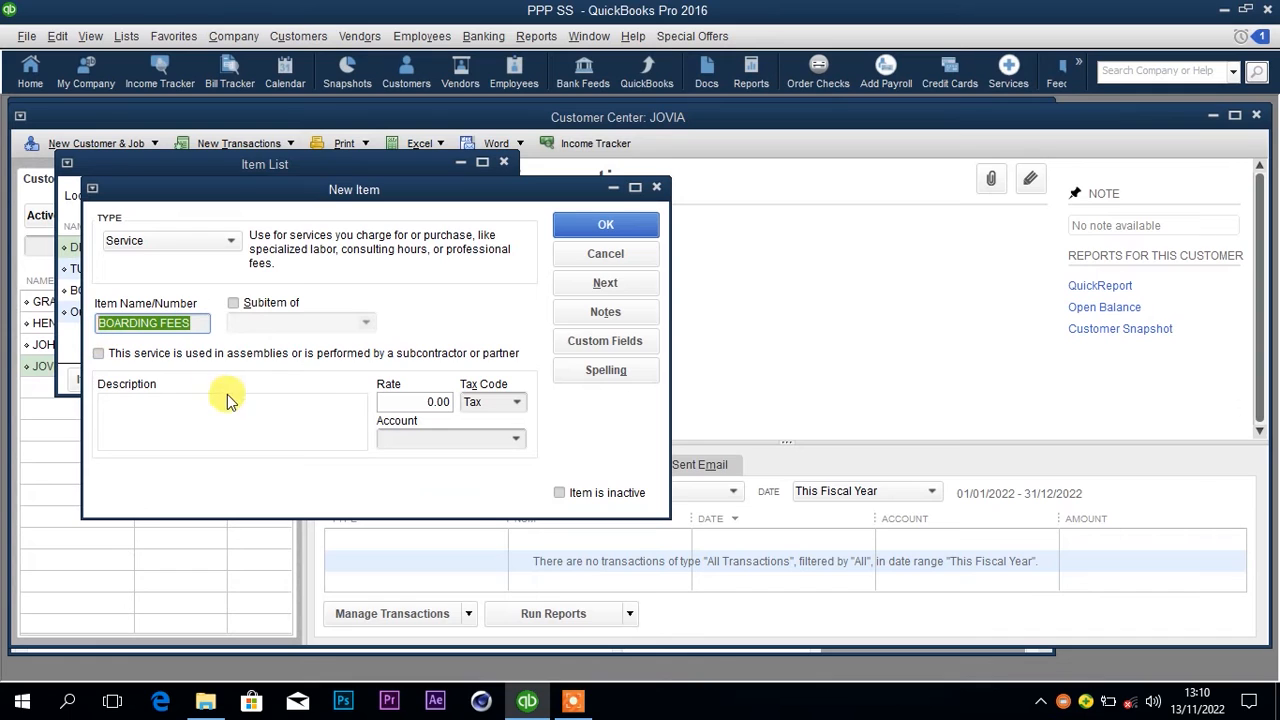
pyautogui.click(416, 439)
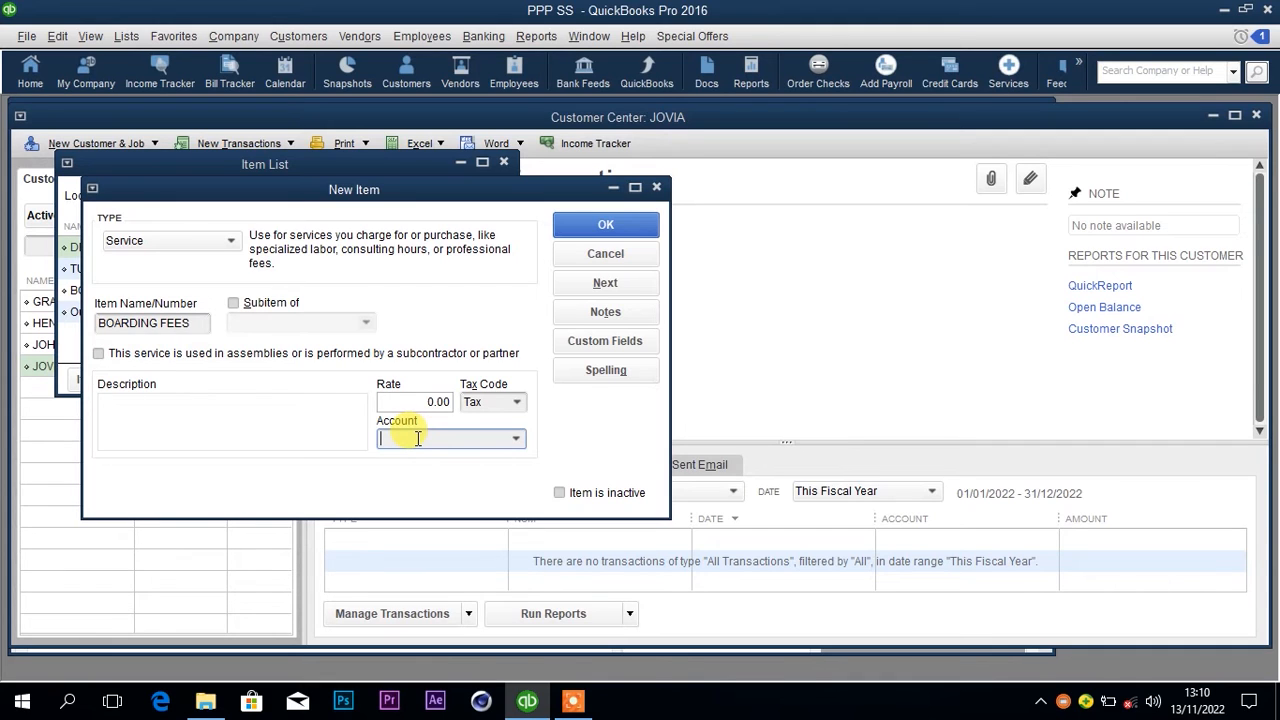
pyautogui.hotkey('ctrl', 'v')
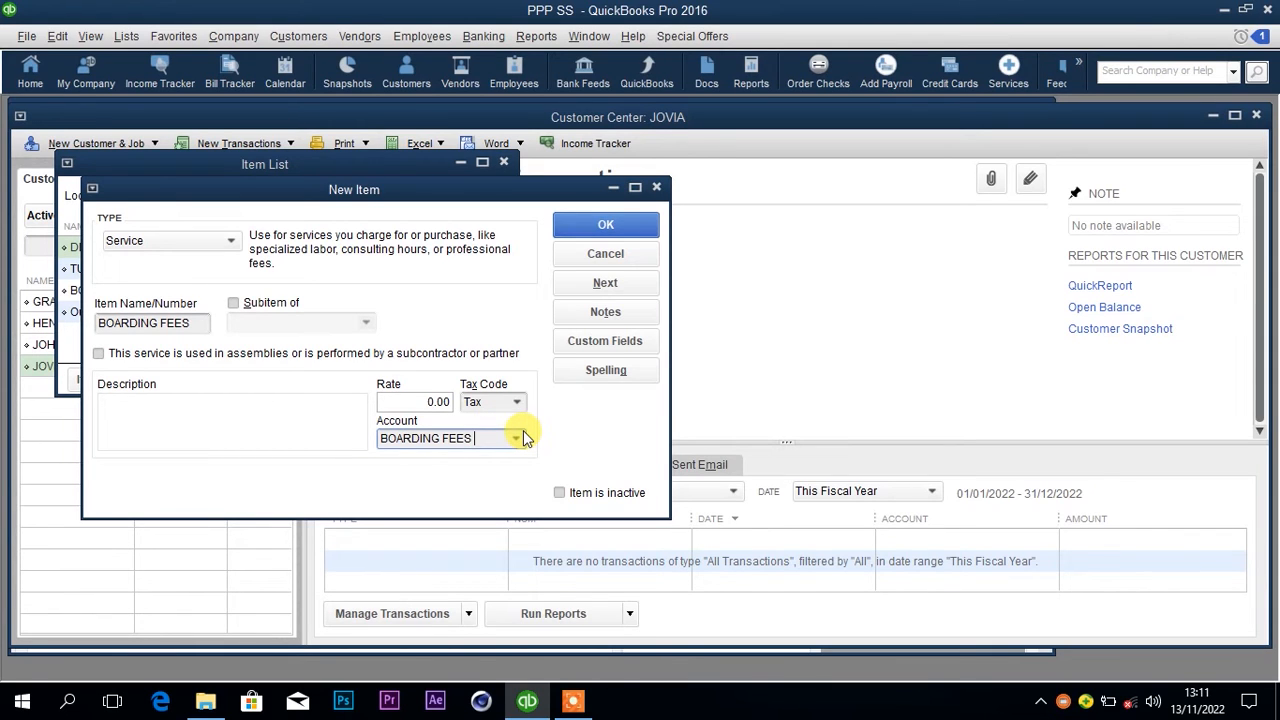
pyautogui.press('BackSpace')
pyautogui.press('BackSpace')
pyautogui.press('BackSpace')
pyautogui.press('BackSpace')
pyautogui.press('BackSpace')
pyautogui.write('INCOM')
pyautogui.click(424, 402)
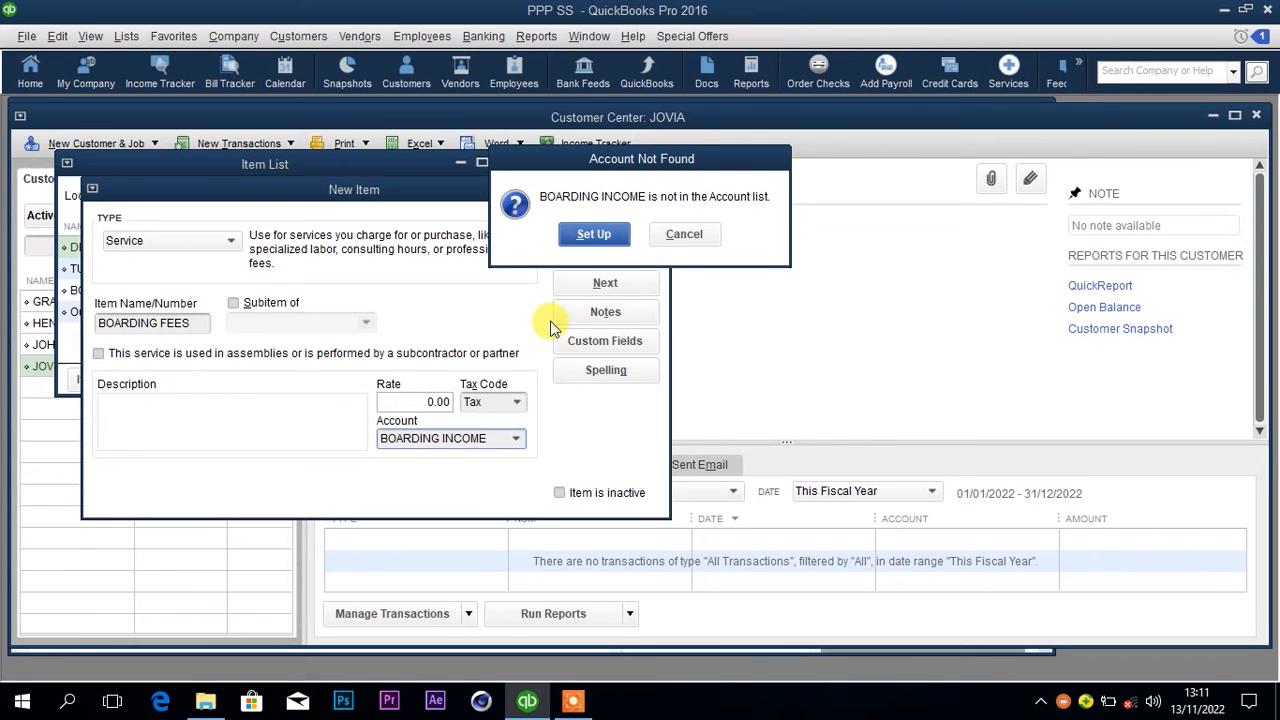
# Set up BOARDING INCOME as a new account of type Income and save it
pyautogui.click(605, 236)
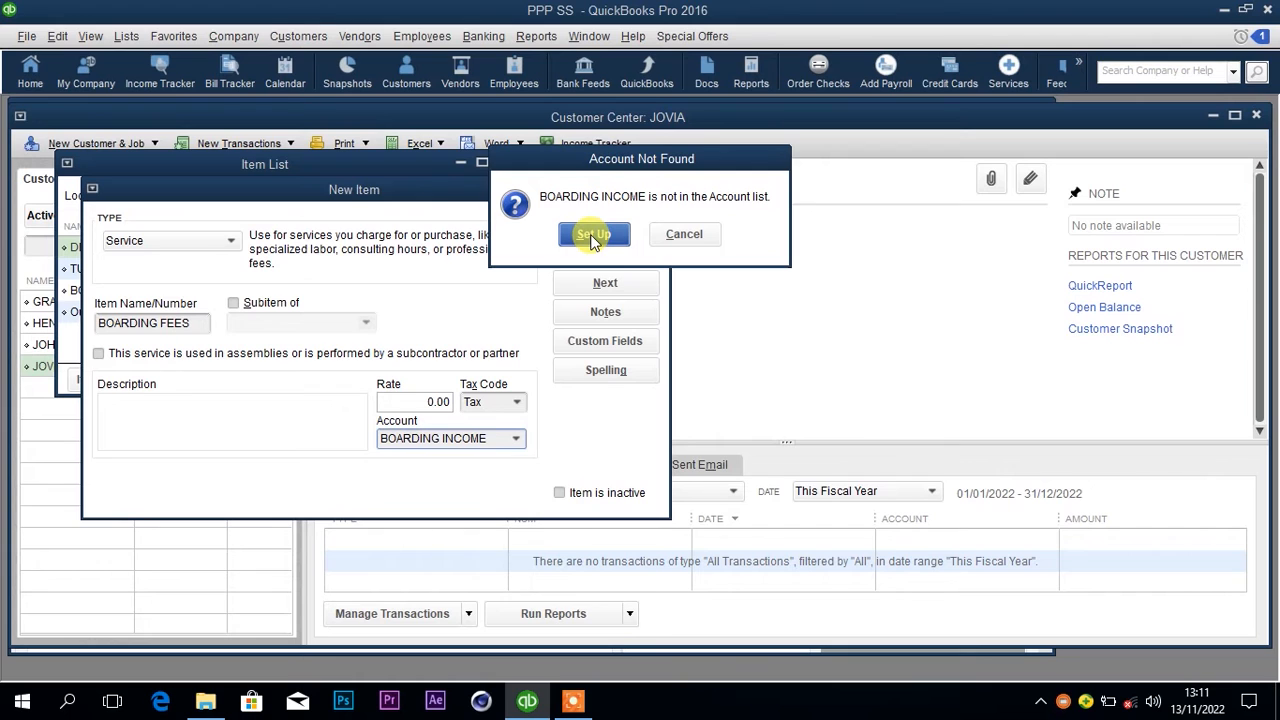
pyautogui.click(593, 238)
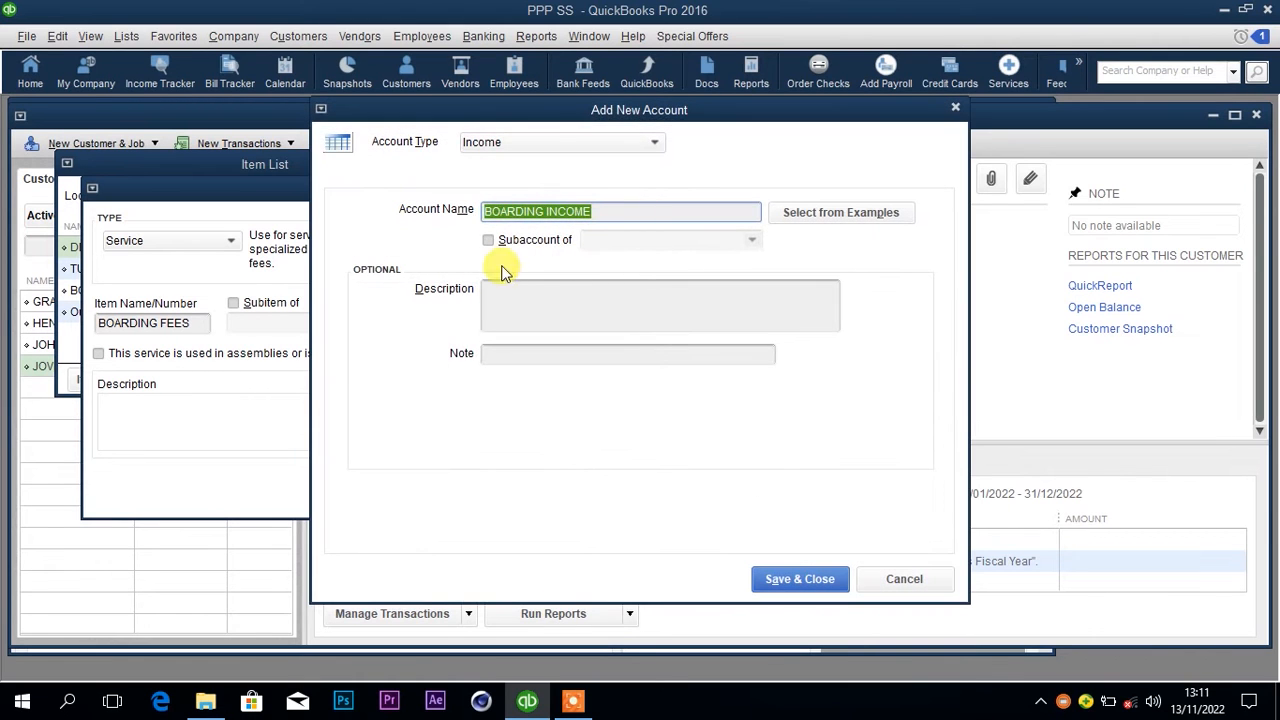
pyautogui.click(774, 578)
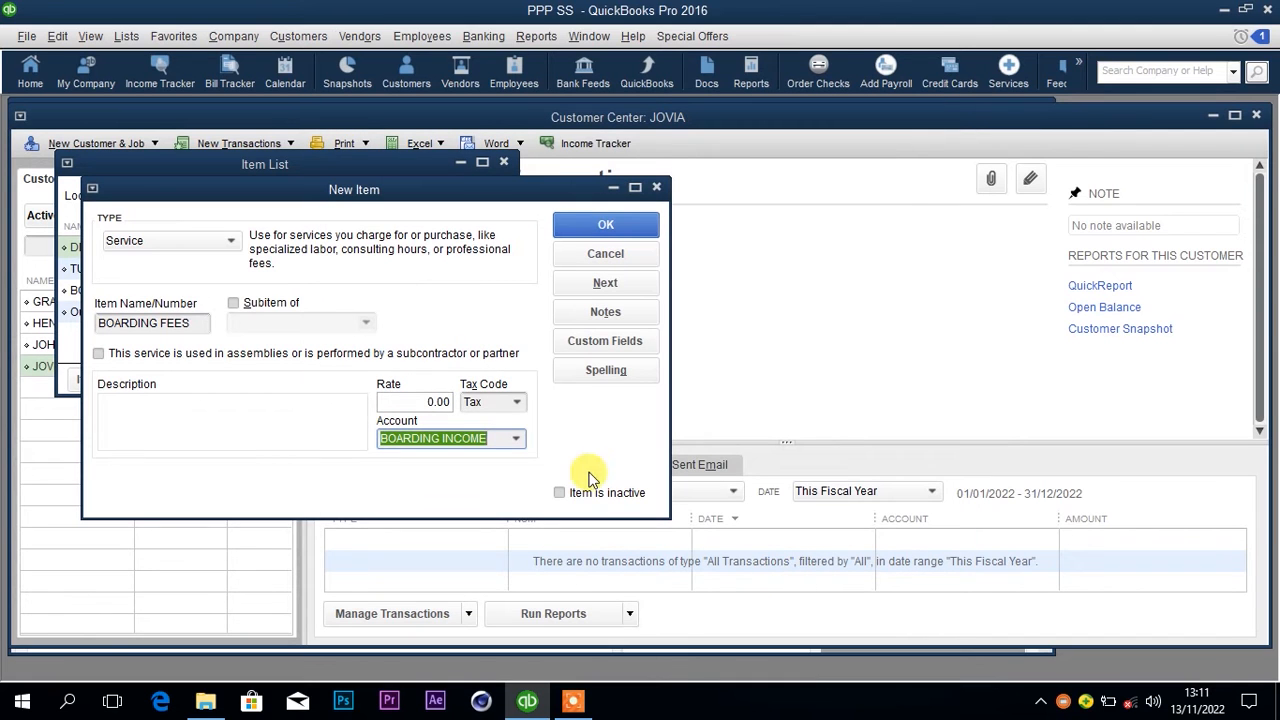
# Set the BOARDING FEES rate to 150000, save the item and close the Item List
pyautogui.click(416, 401)
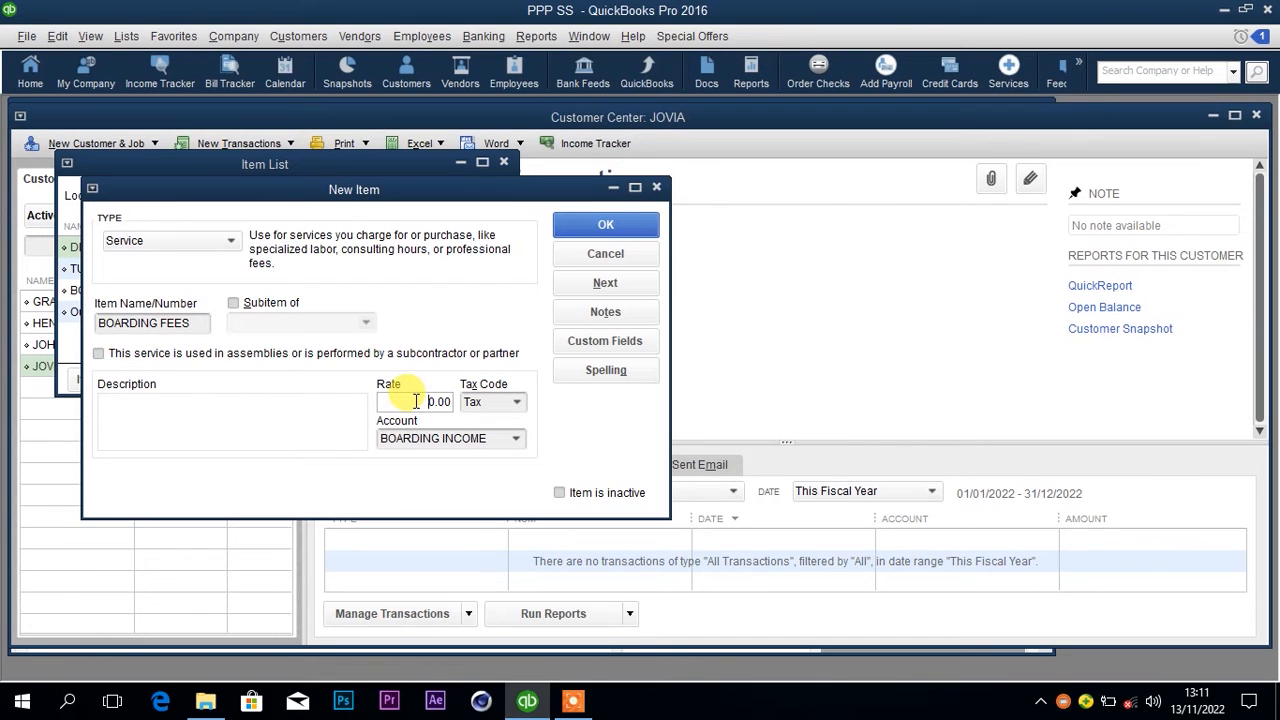
pyautogui.write('15000')
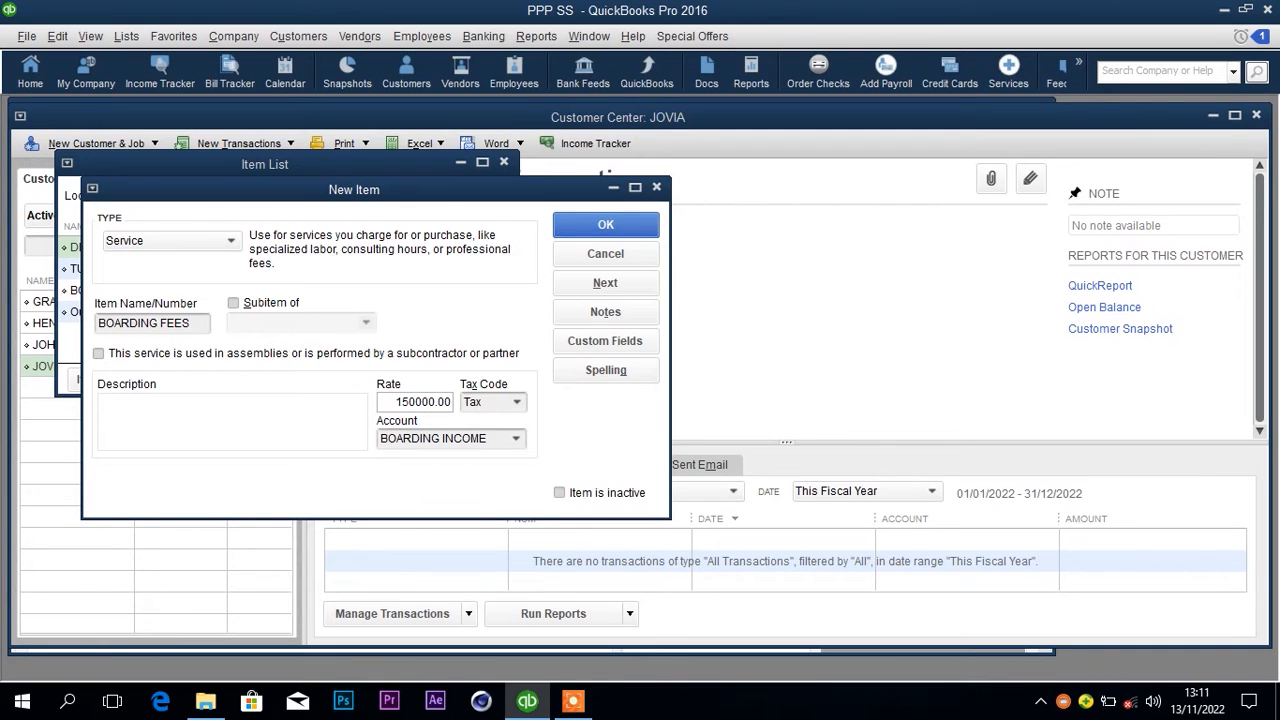
pyautogui.click(597, 225)
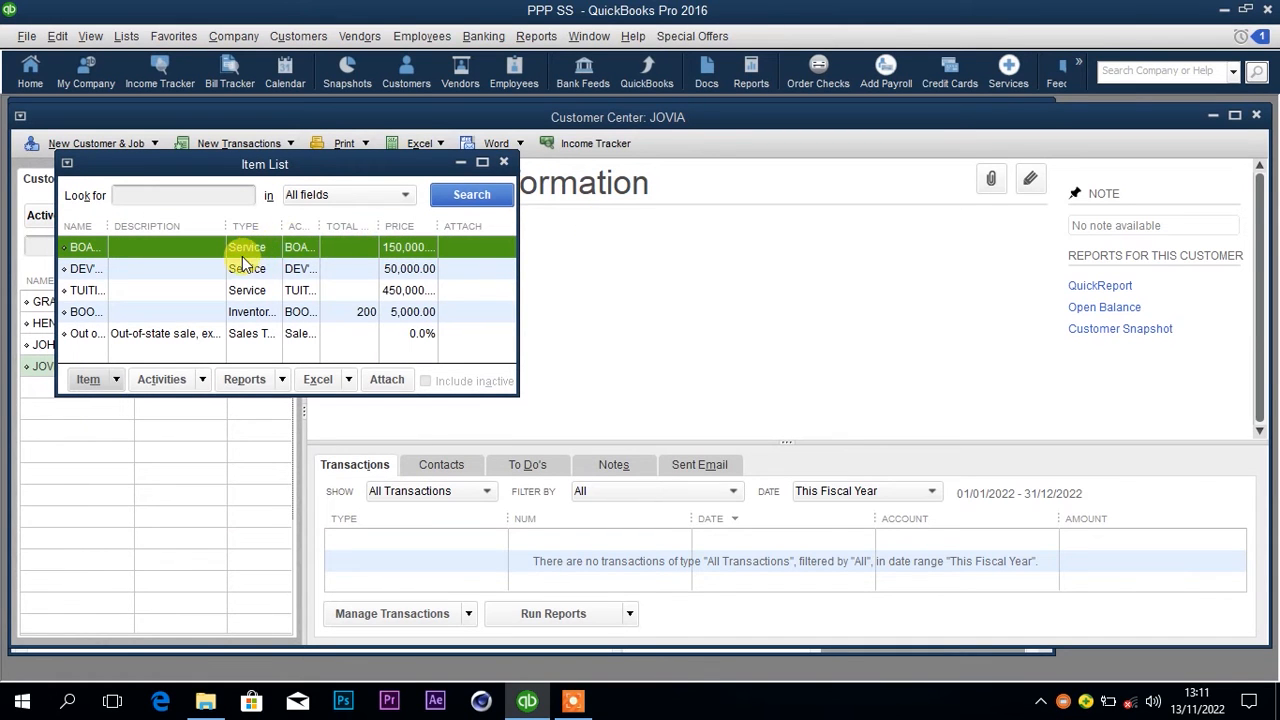
pyautogui.click(503, 164)
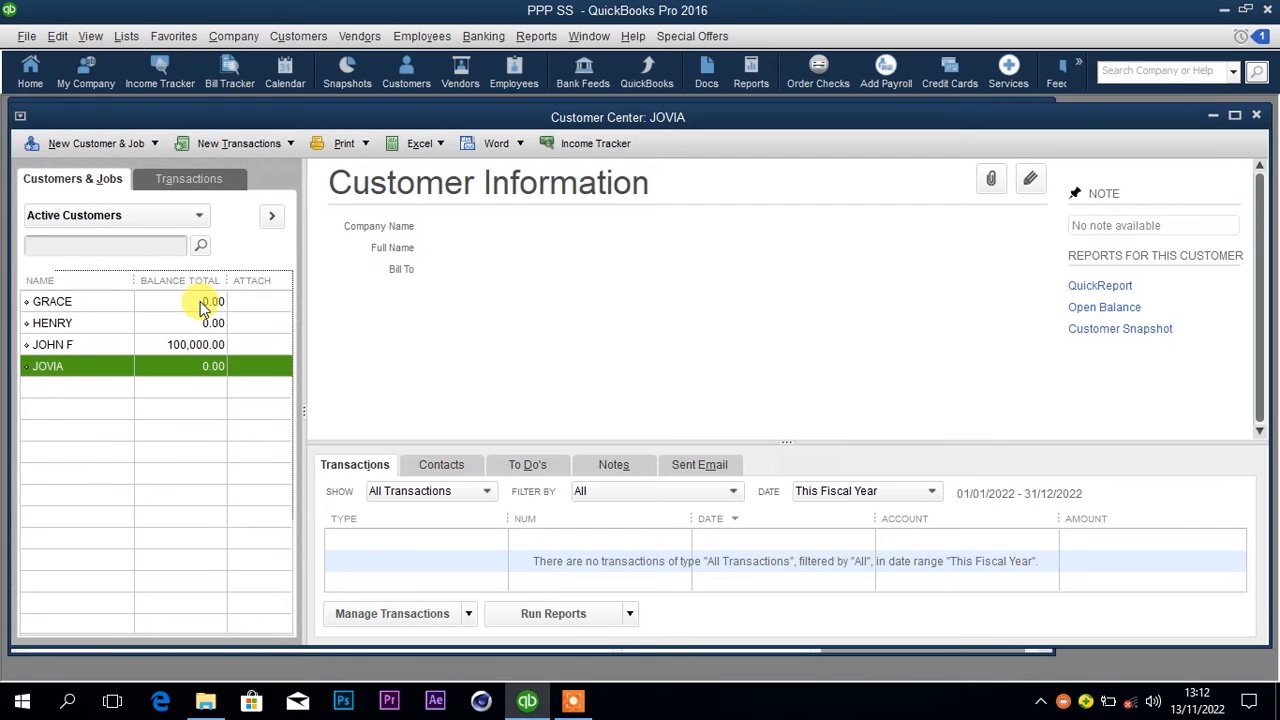
# Create an invoice for the first customer in the list with TUITION as the first item line
pyautogui.rightClick(168, 308)
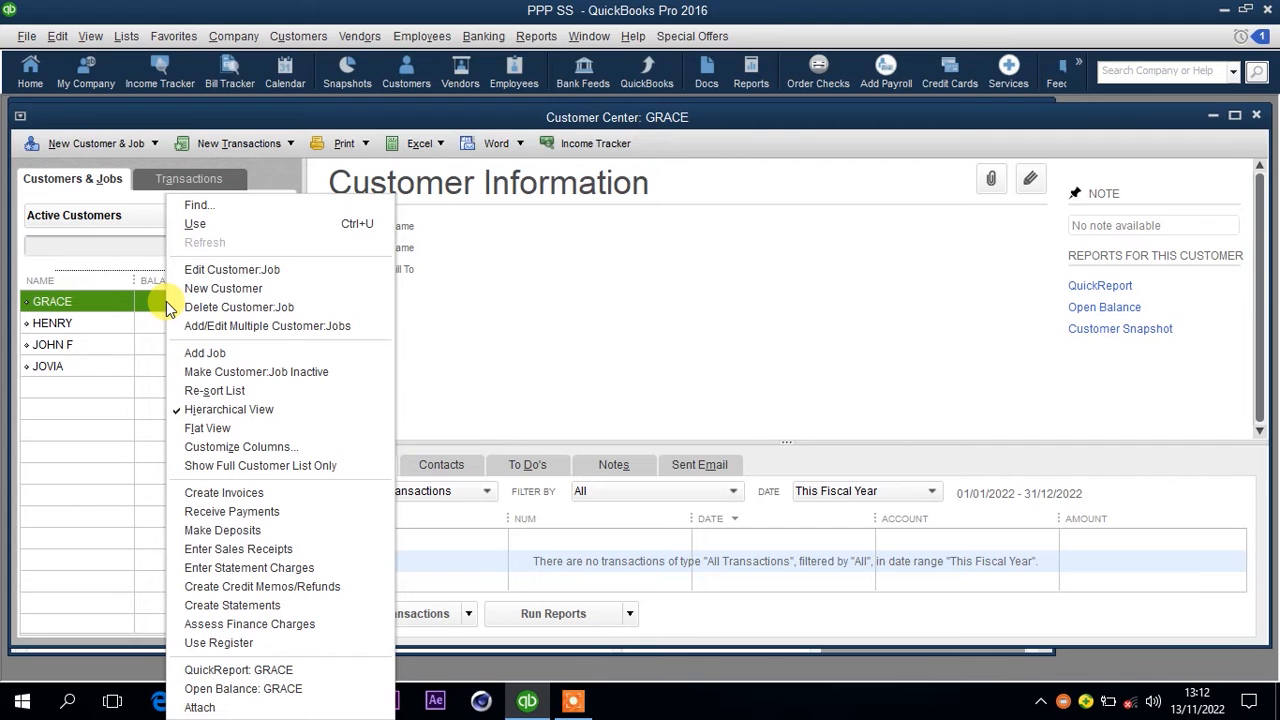
pyautogui.click(230, 494)
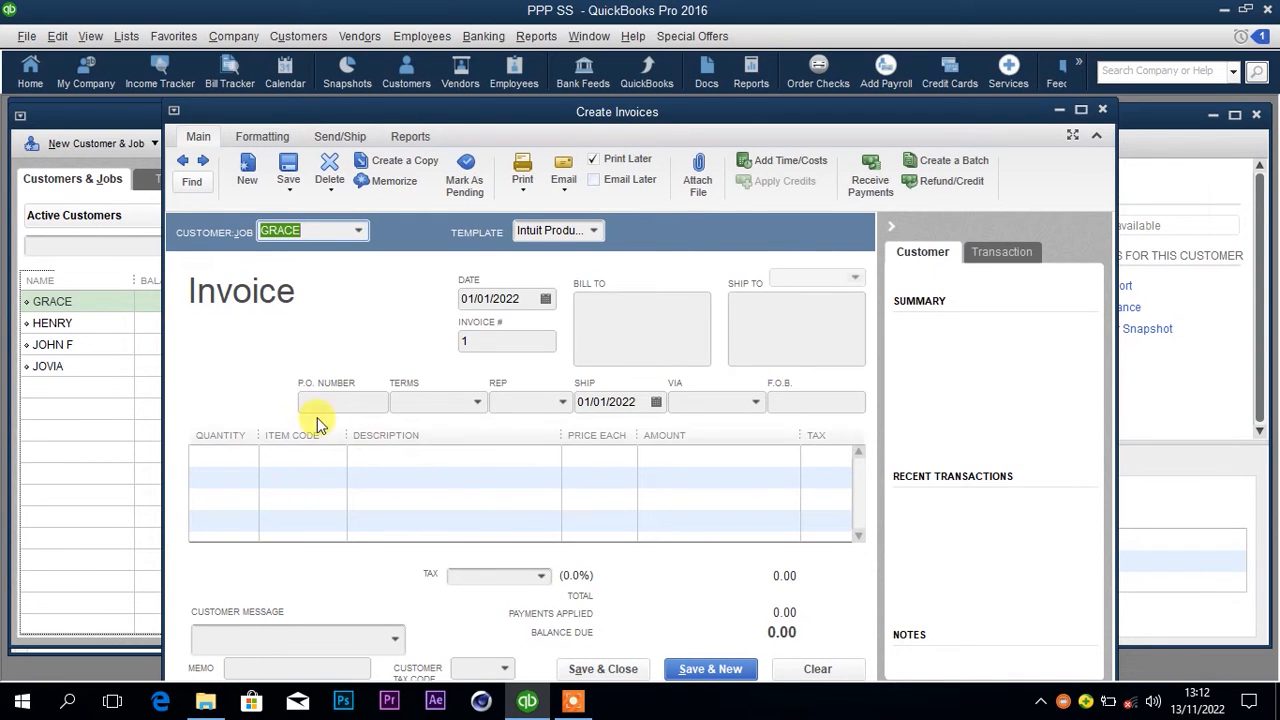
pyautogui.click(280, 454)
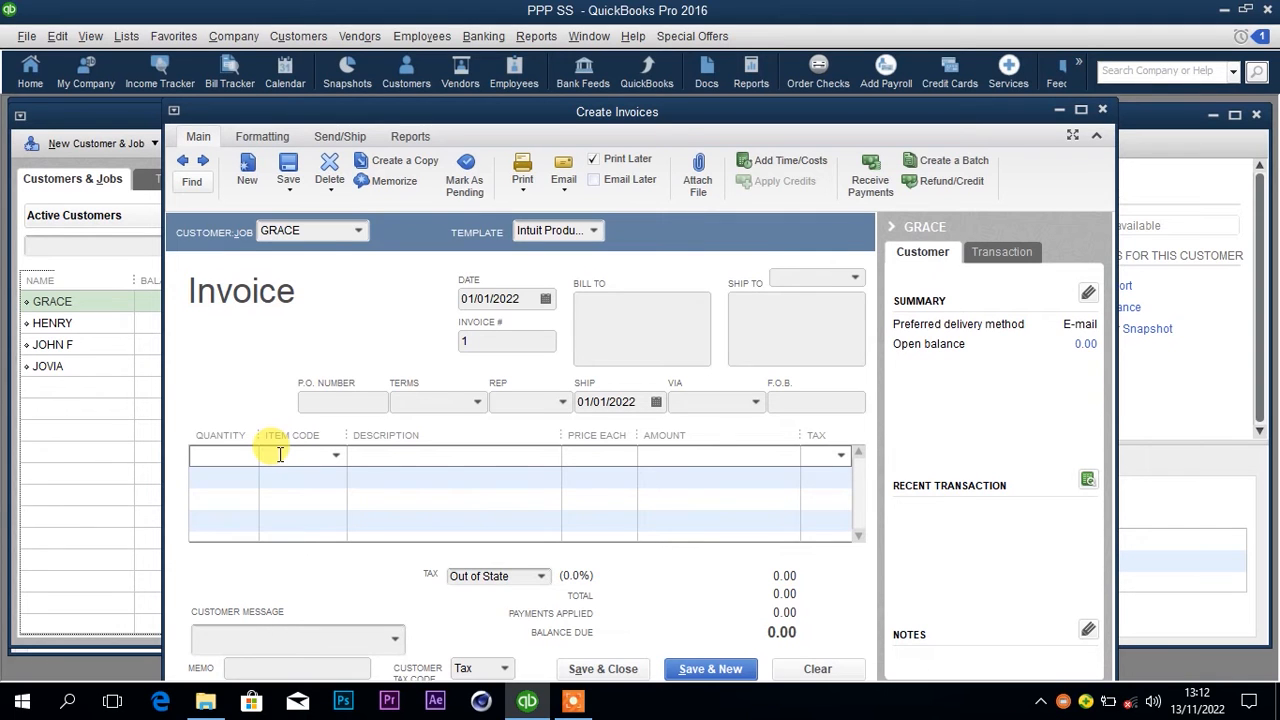
pyautogui.write('TUITION')
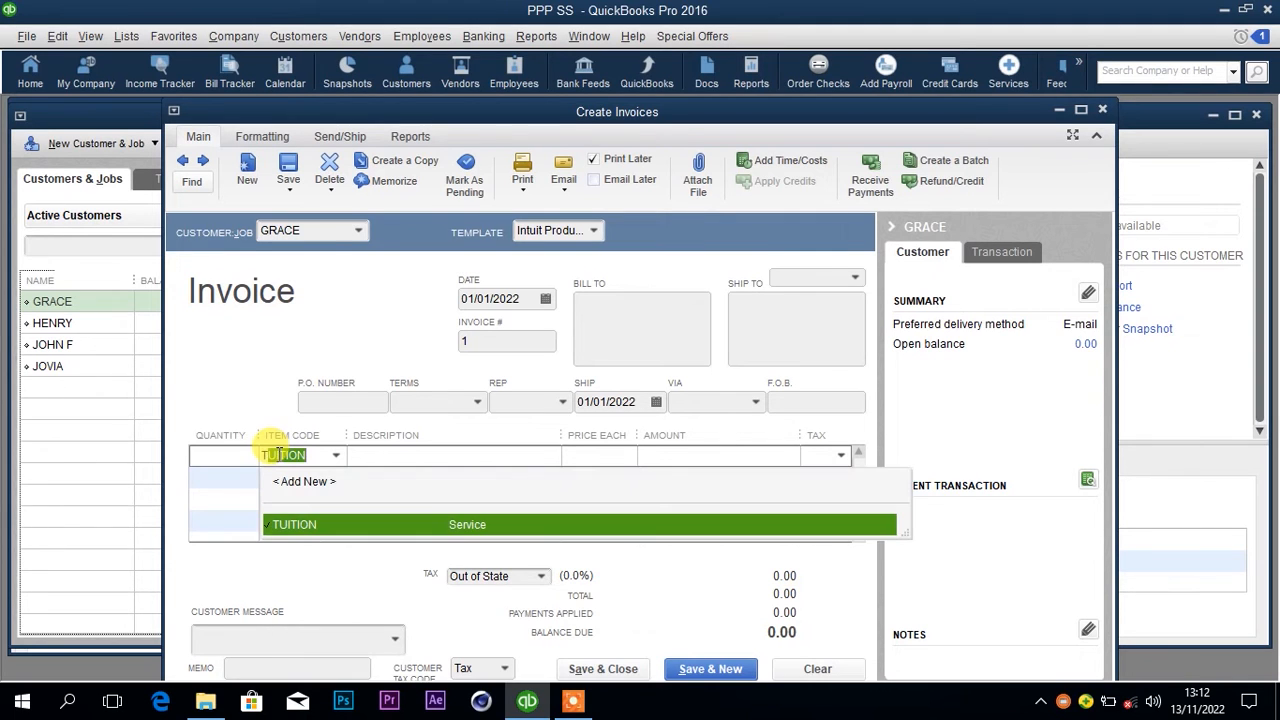
pyautogui.click(308, 528)
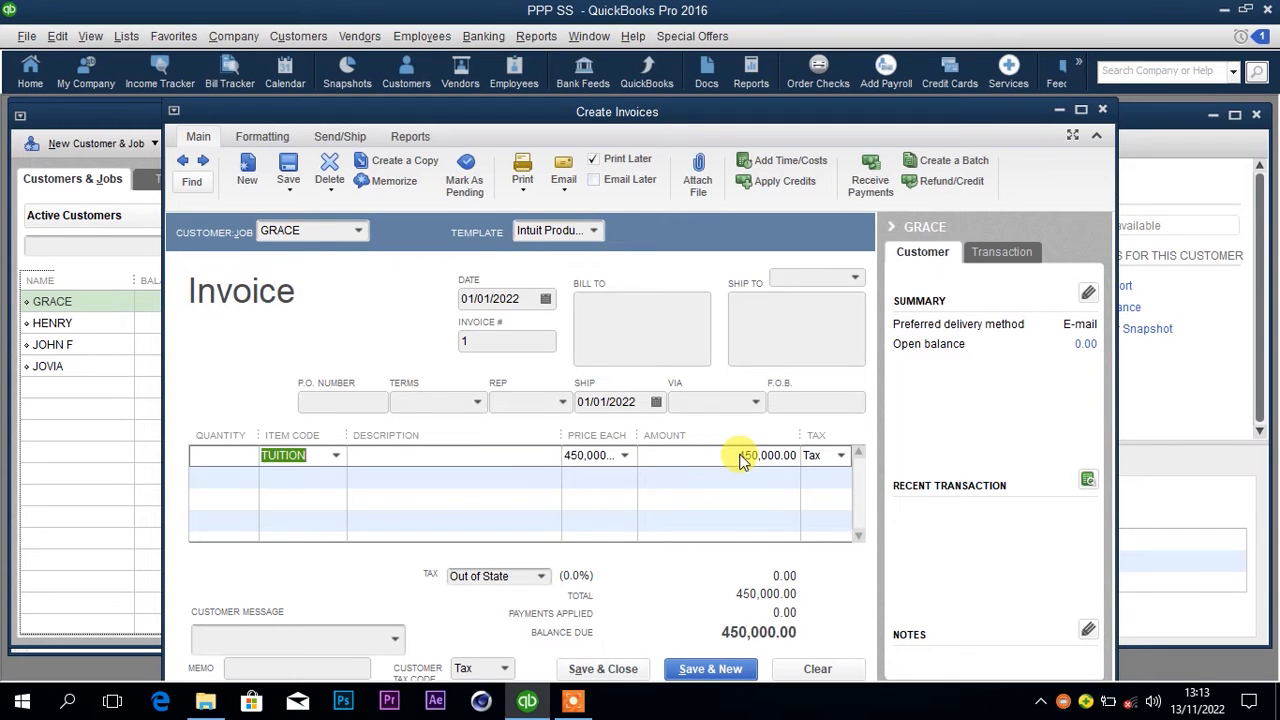
# Add DEV'T FEES and BOARDING FEES lines to the invoice, then save and close it, accepting the past transaction date
pyautogui.click(318, 479)
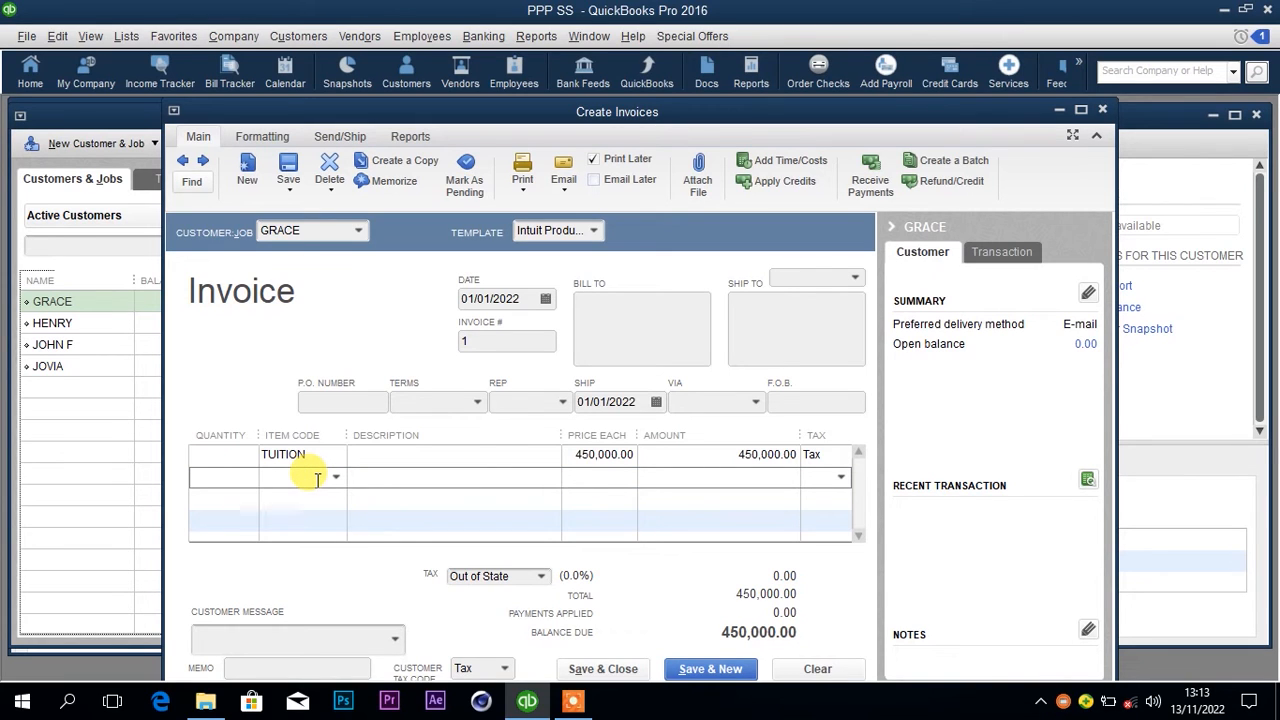
pyautogui.write('DEVT FEES')
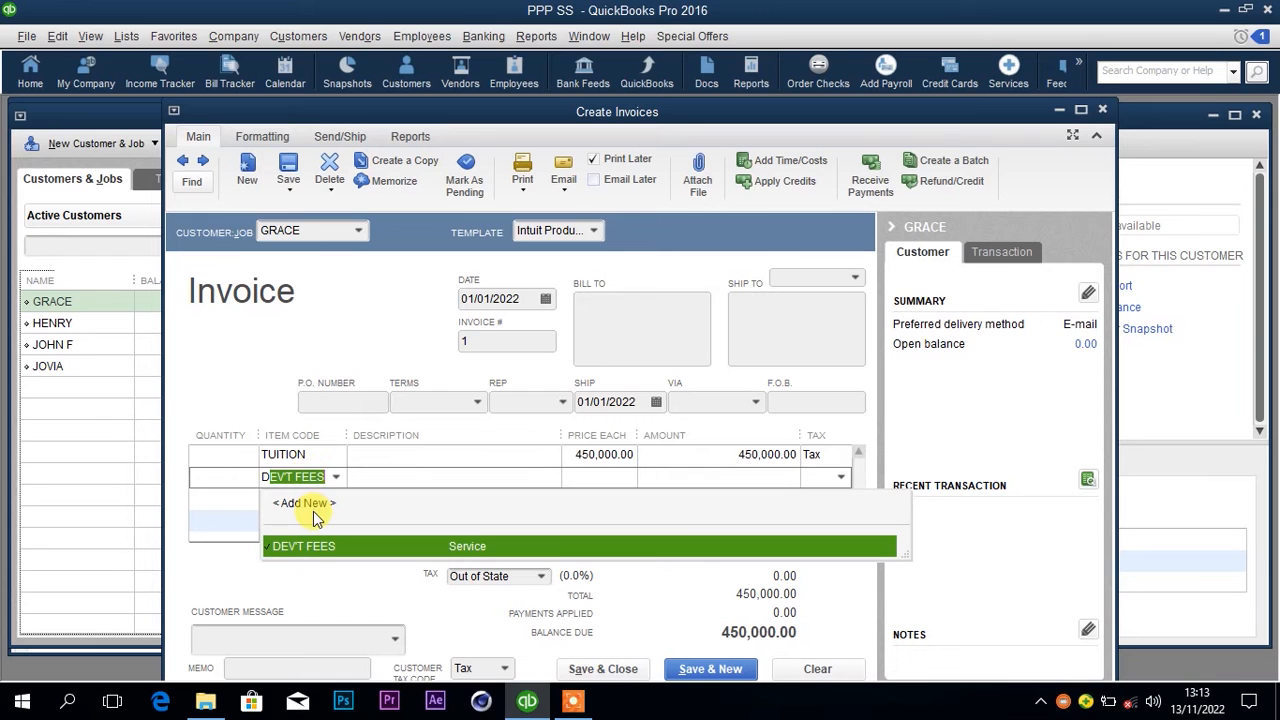
pyautogui.click(313, 555)
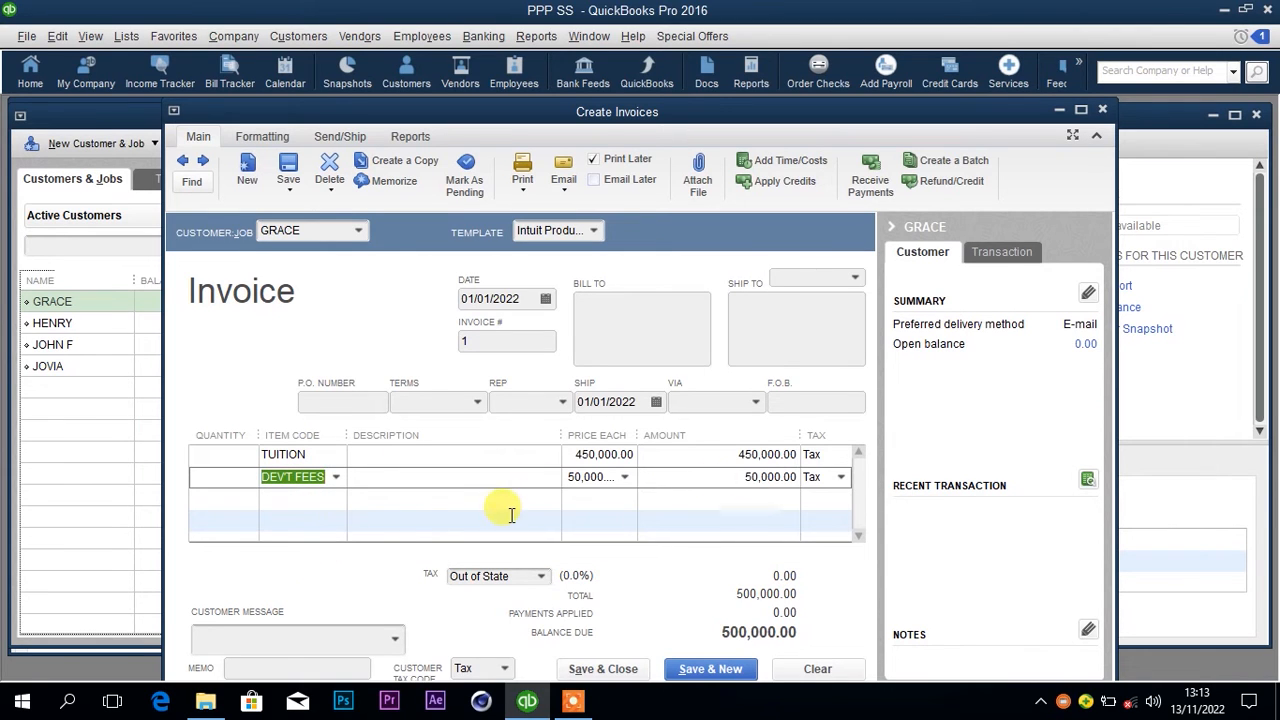
pyautogui.click(302, 500)
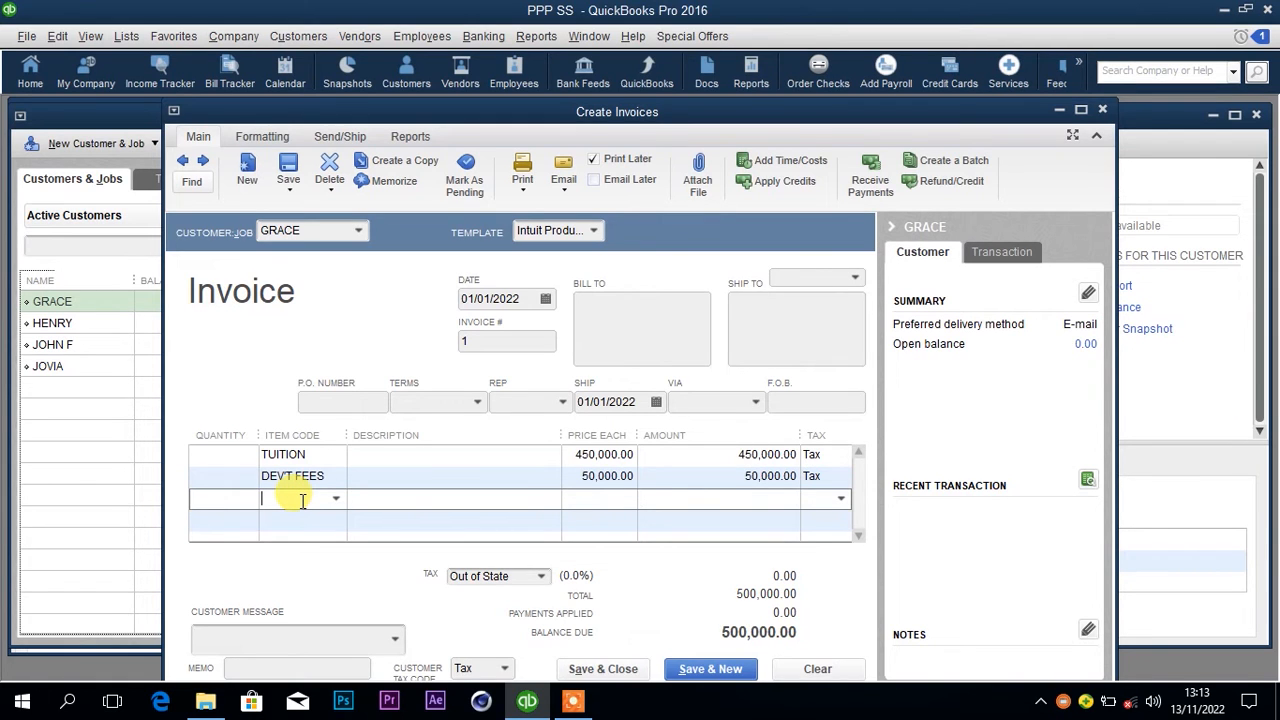
pyautogui.write('b')
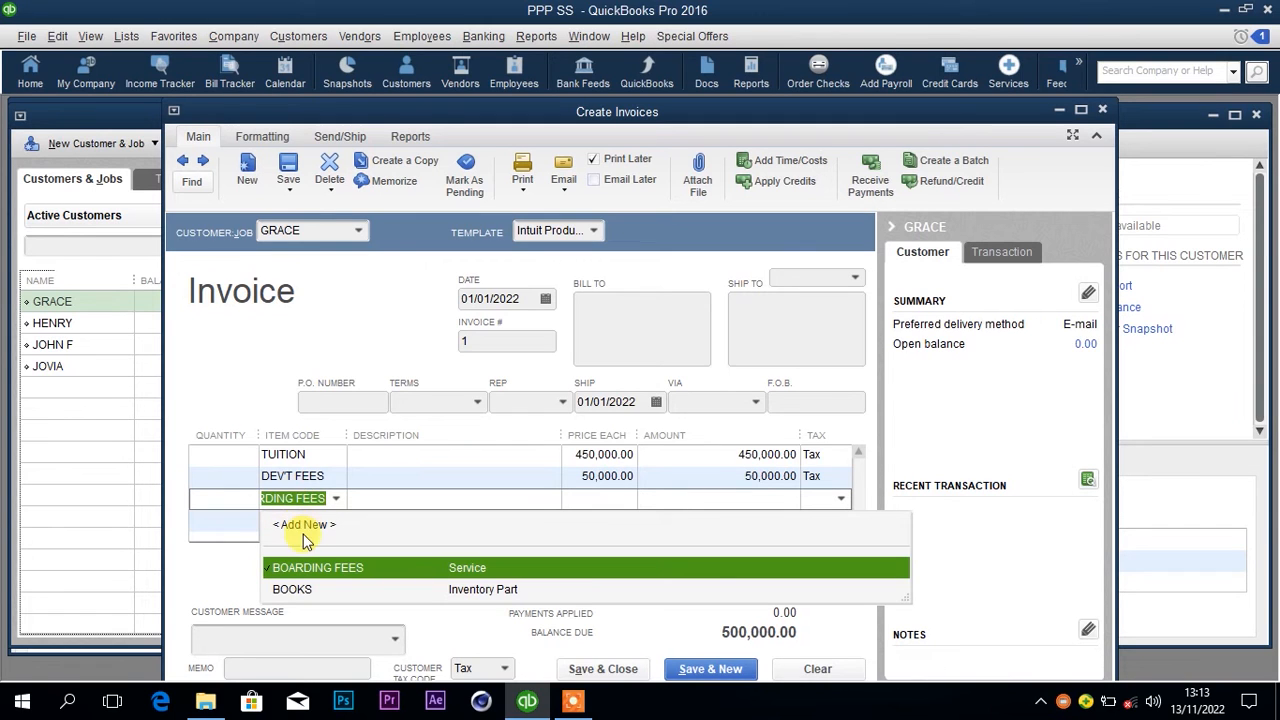
pyautogui.click(323, 568)
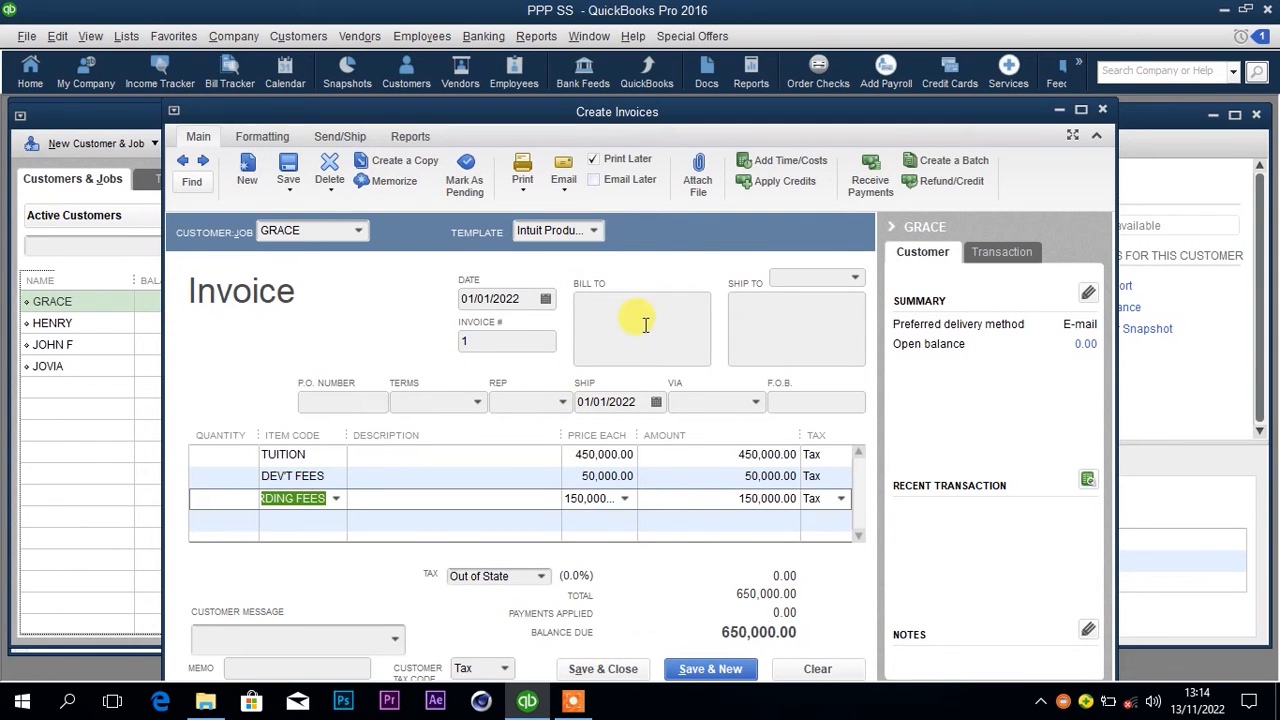
pyautogui.click(608, 669)
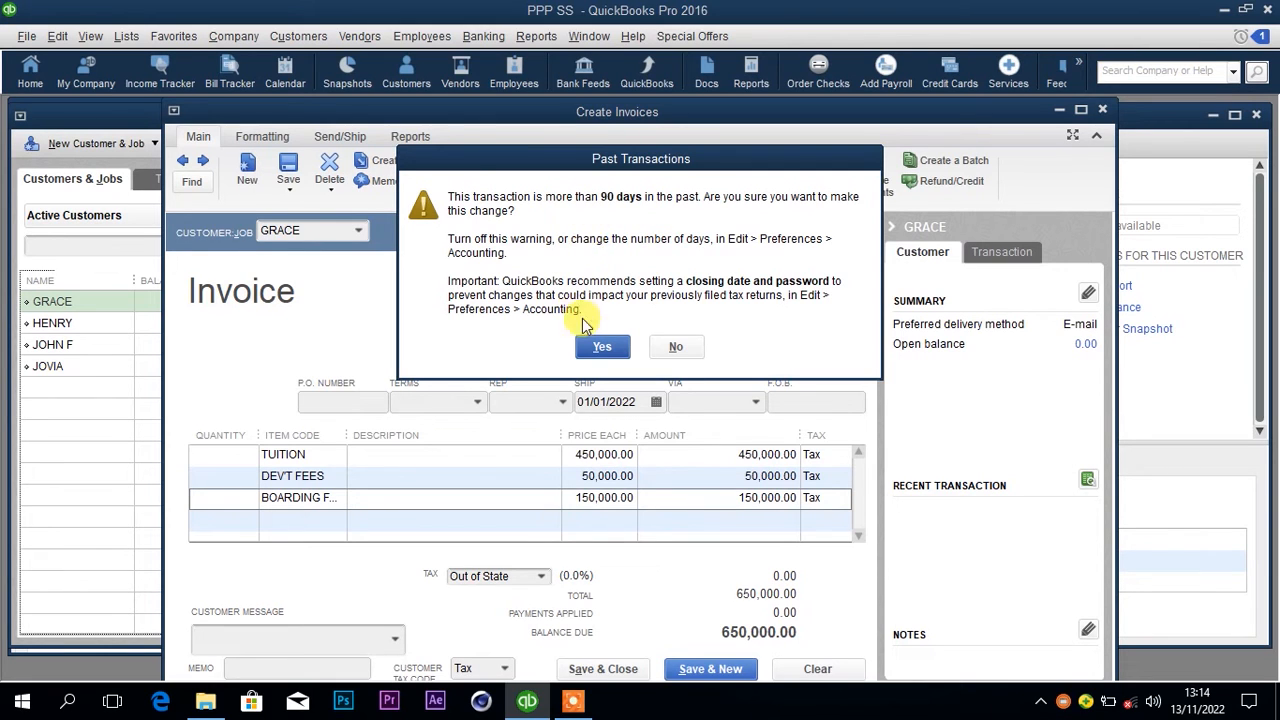
pyautogui.click(601, 347)
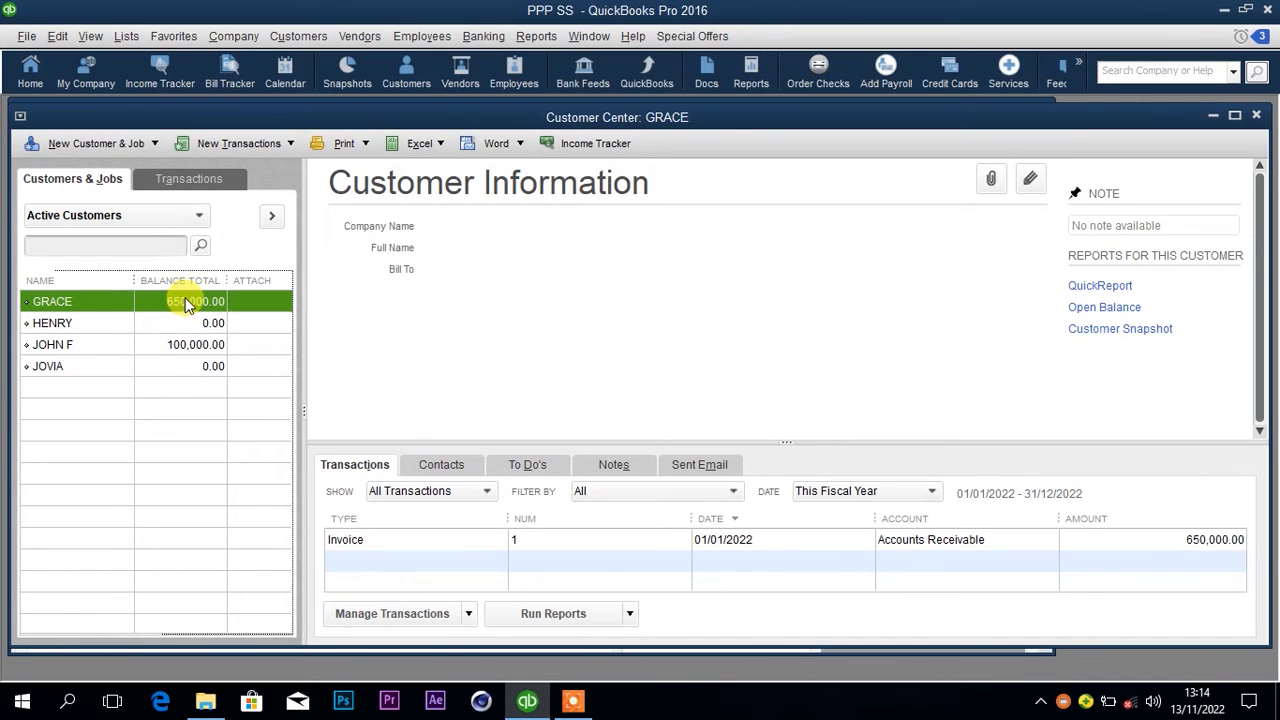
# Create an invoice for the second customer in the list with TUITION and DEV'T FEES item lines
pyautogui.click(182, 328)
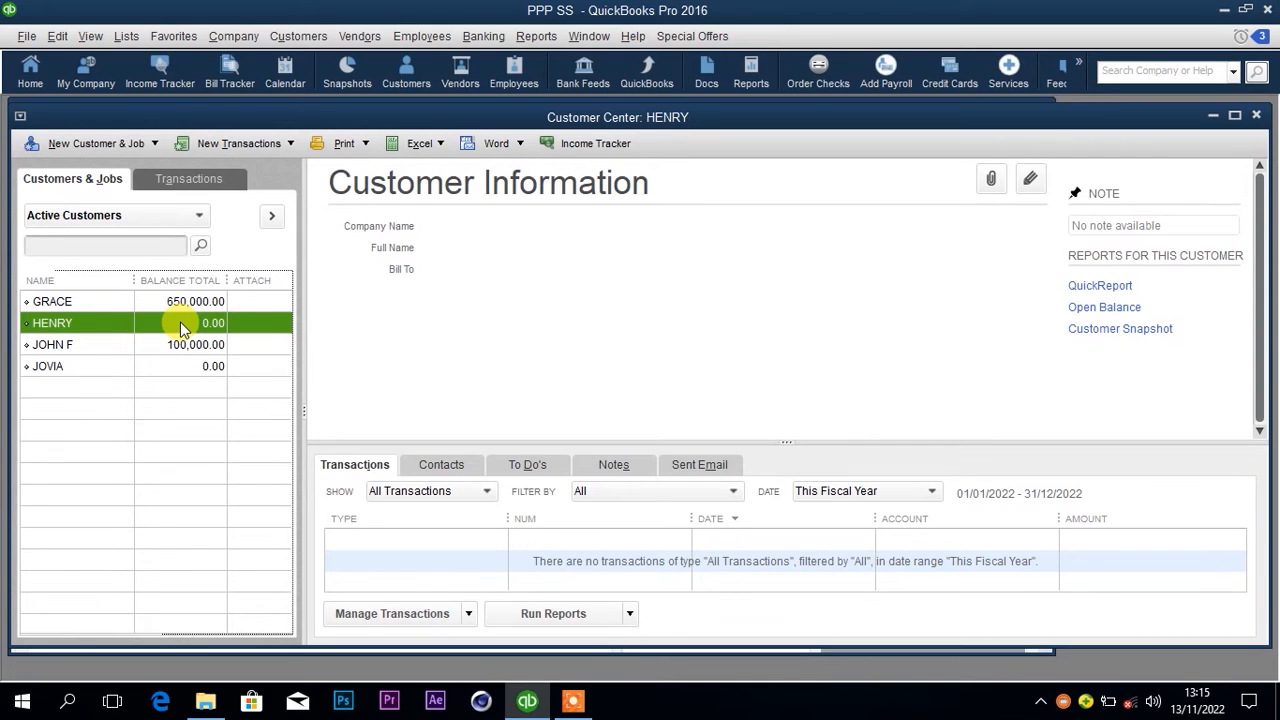
pyautogui.rightClick(180, 321)
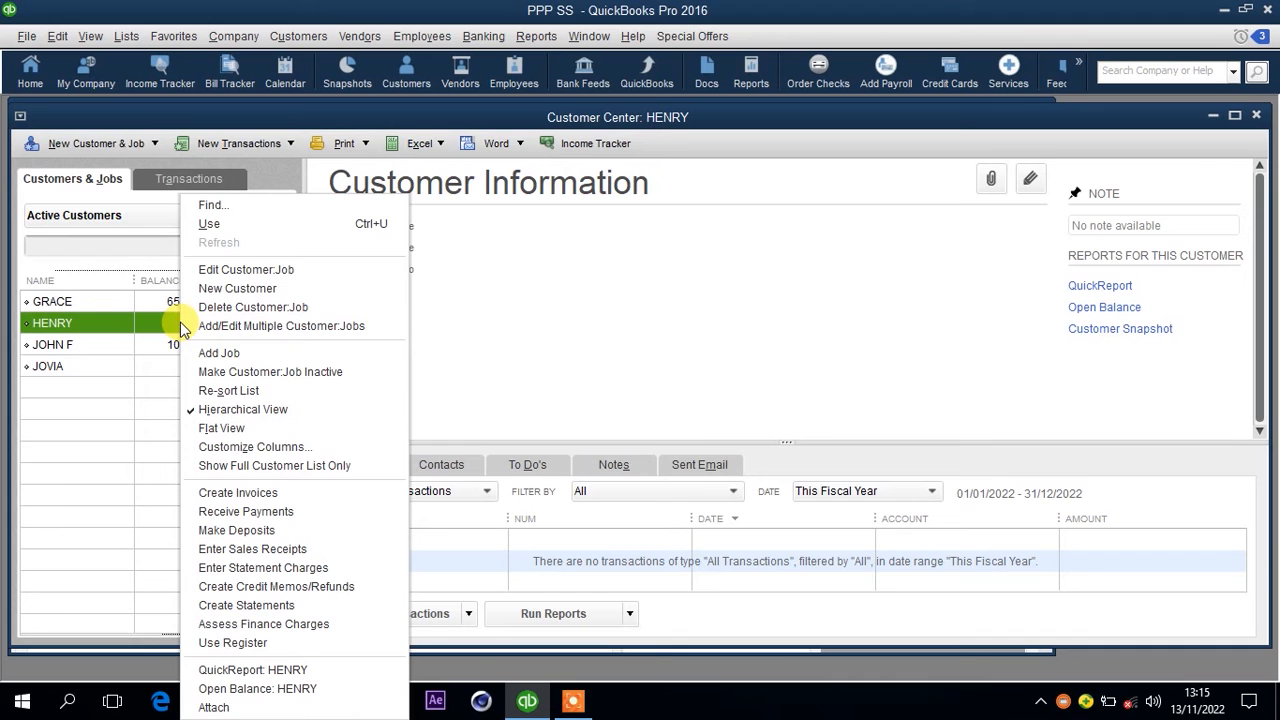
pyautogui.click(243, 496)
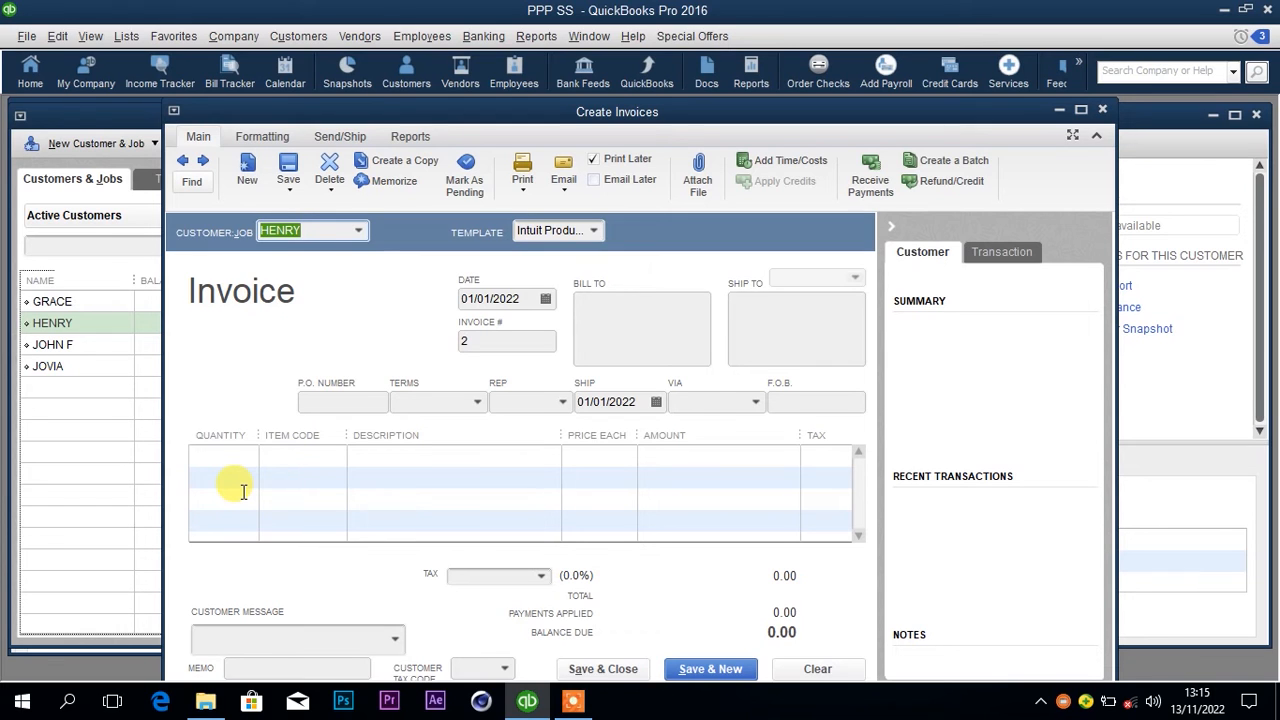
pyautogui.click(295, 458)
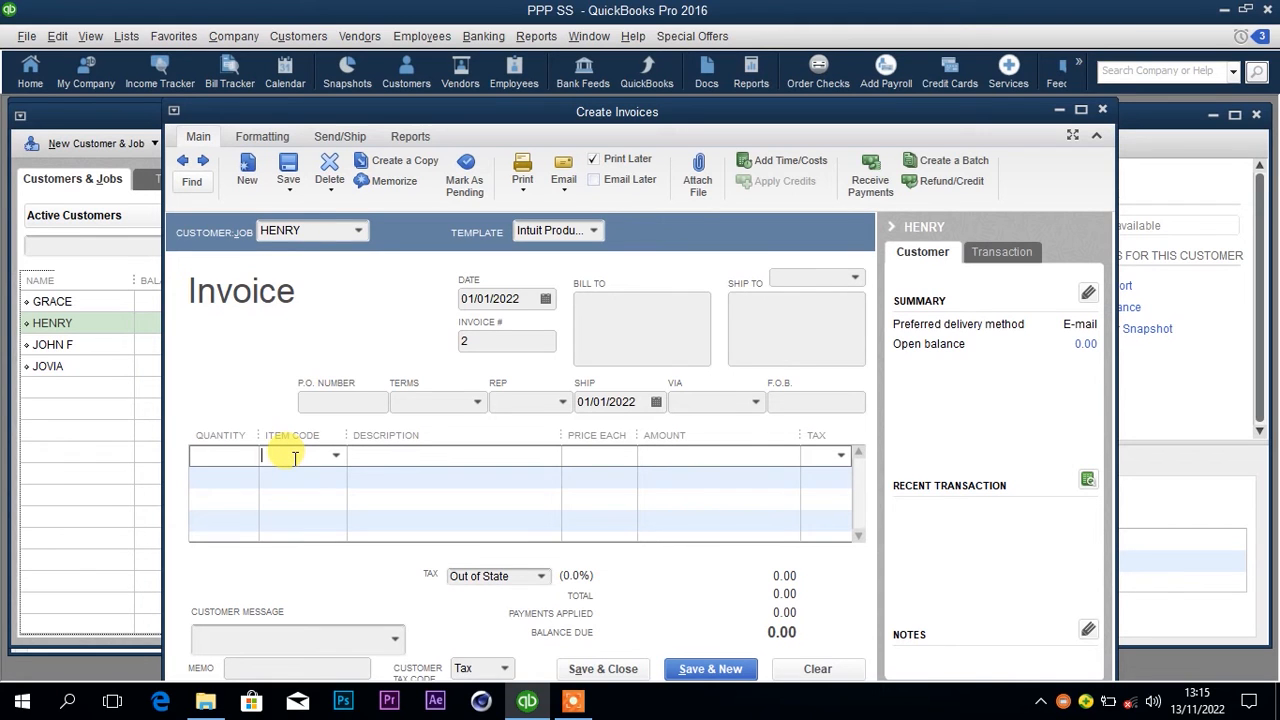
pyautogui.write('TUITION')
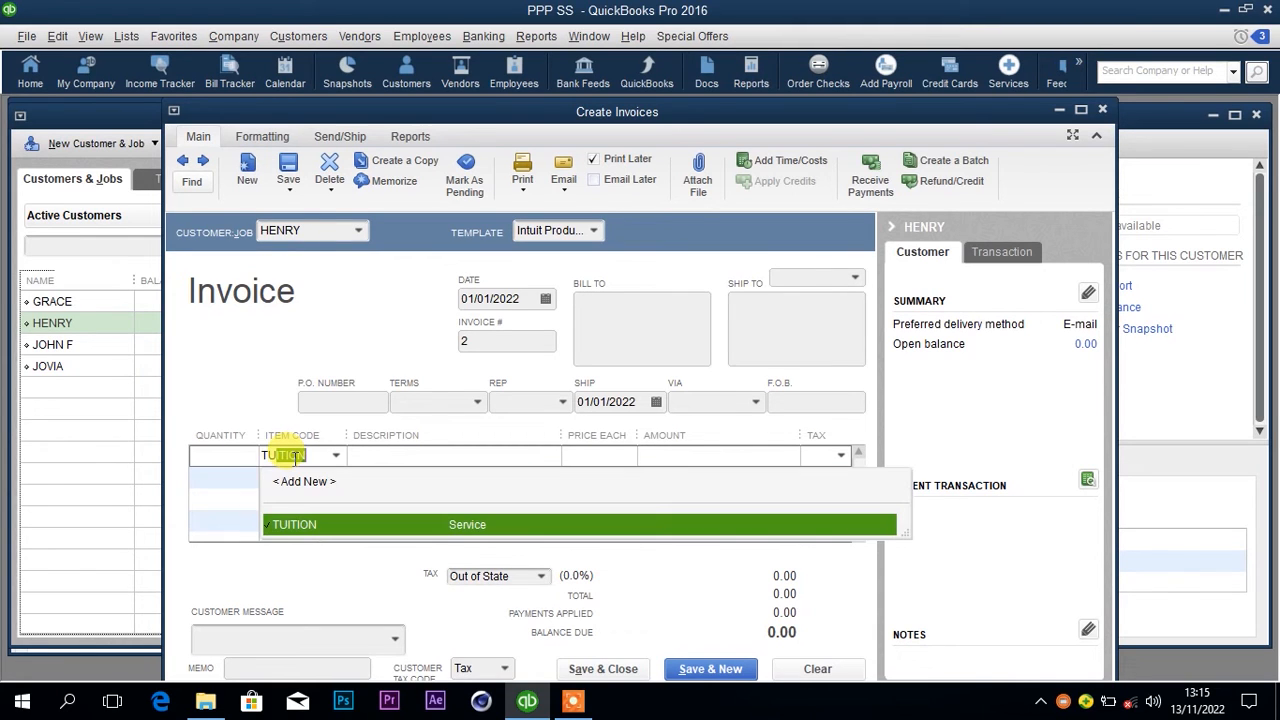
pyautogui.click(315, 524)
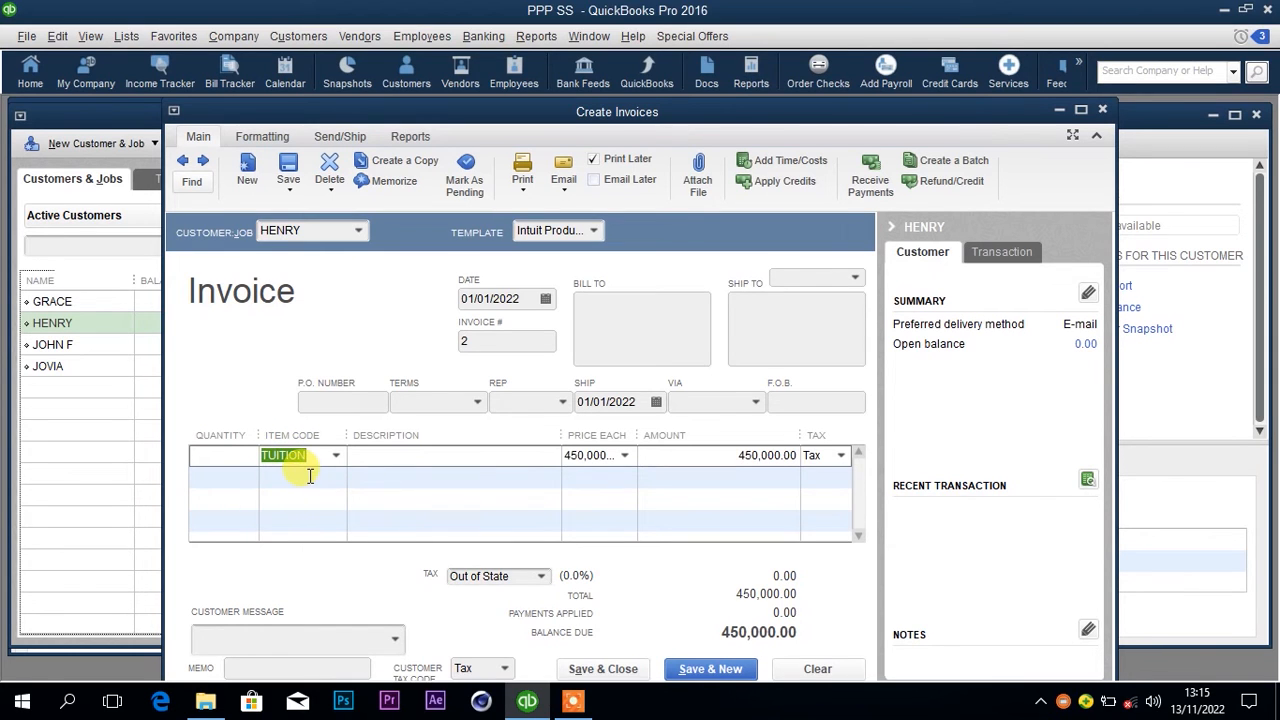
pyautogui.click(302, 476)
pyautogui.write("DEV'T FEES")
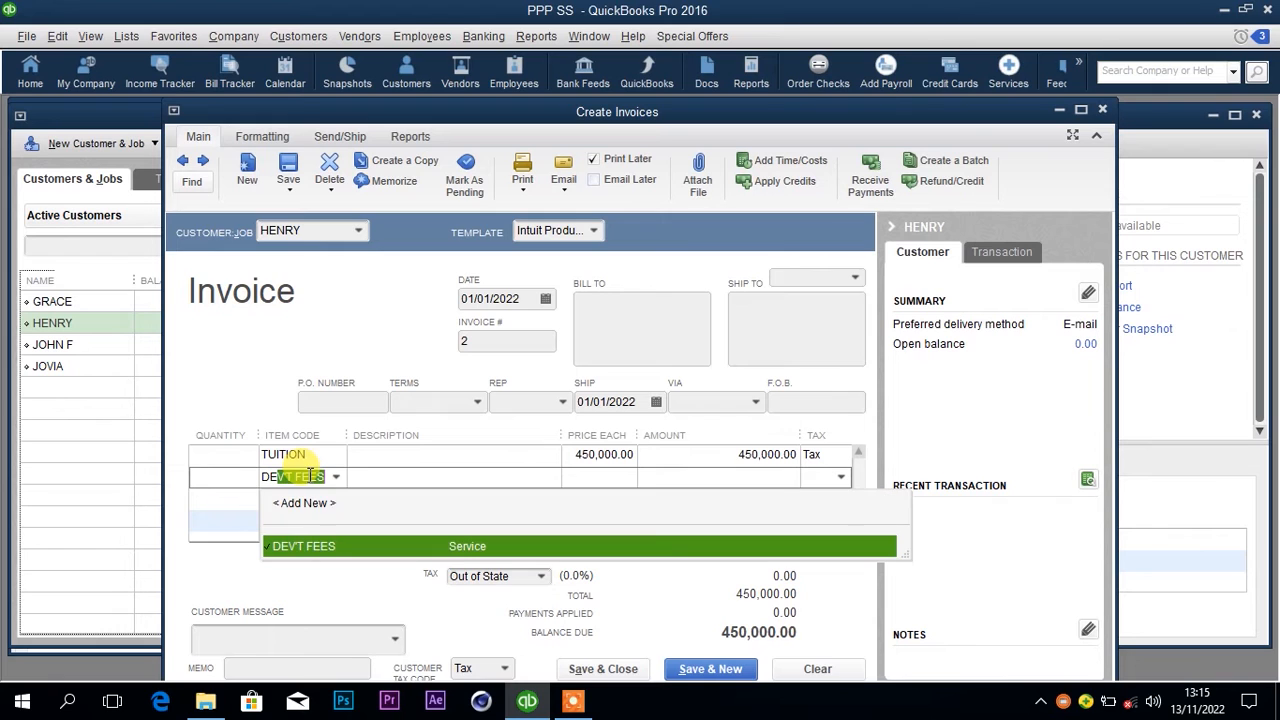
pyautogui.click(320, 545)
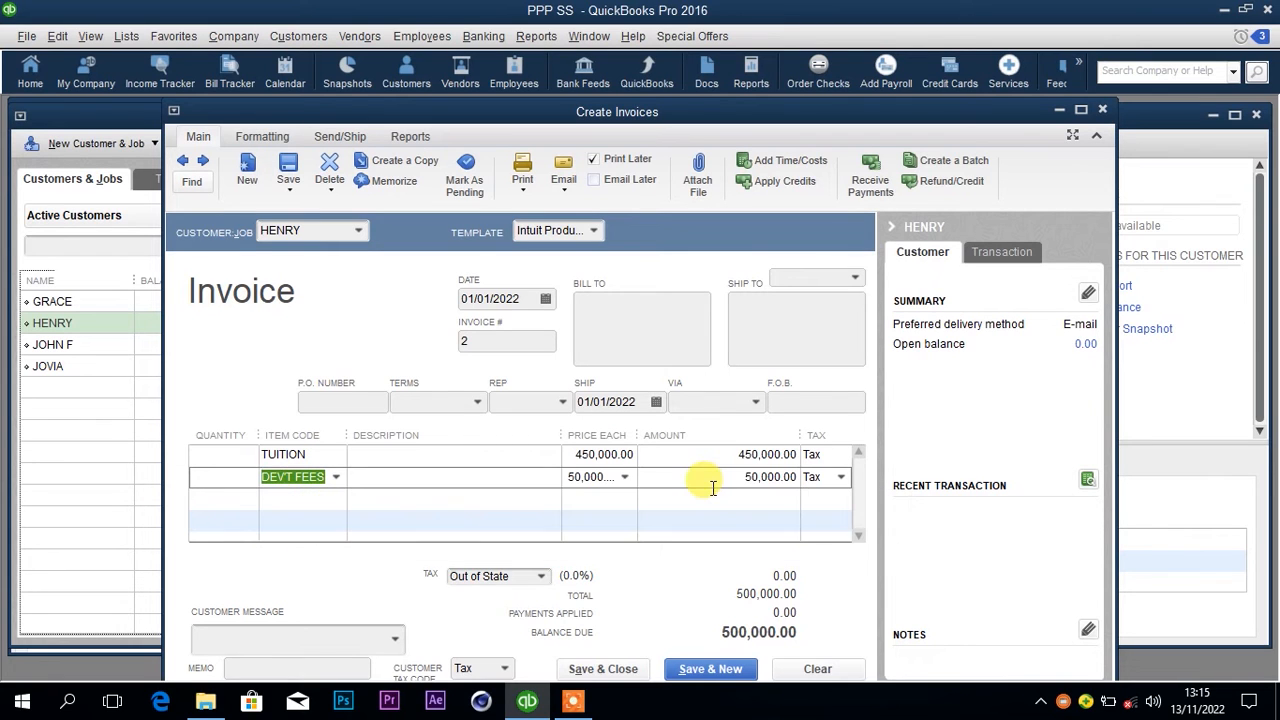
# Date the second customer's invoice 10/01/2022, then save and close it, accepting the past transaction date
pyautogui.click(546, 299)
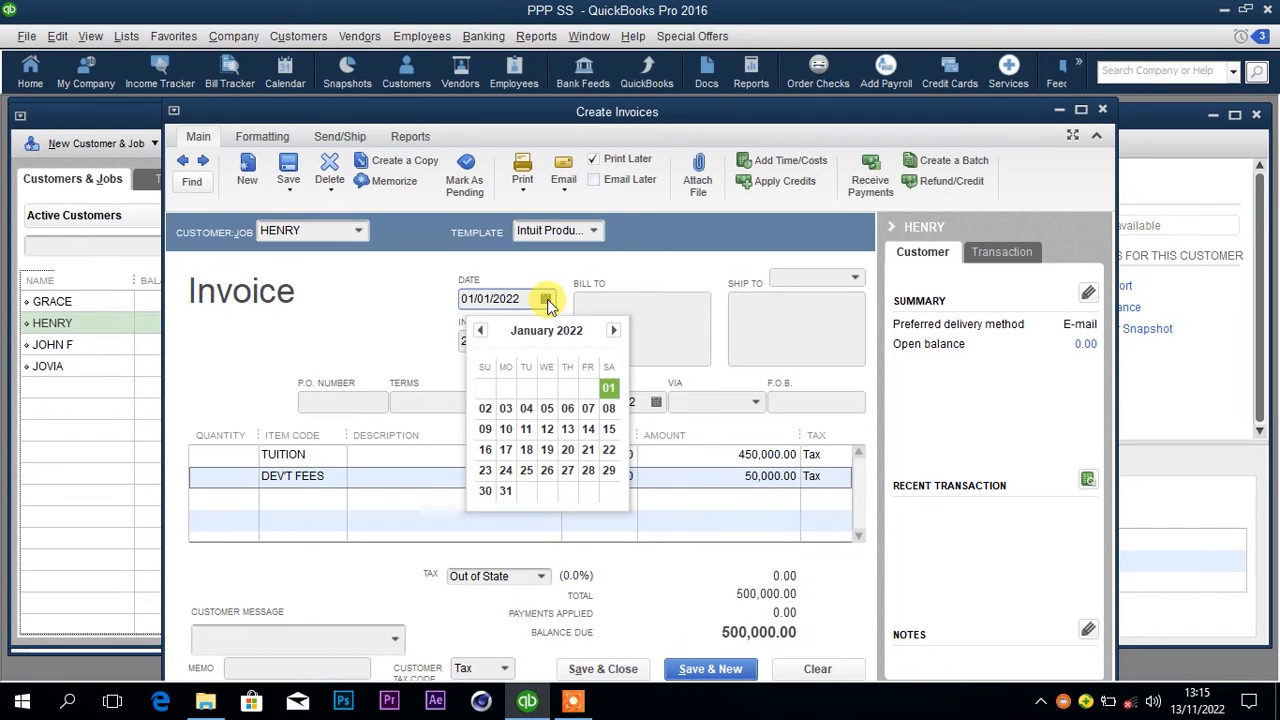
pyautogui.click(507, 429)
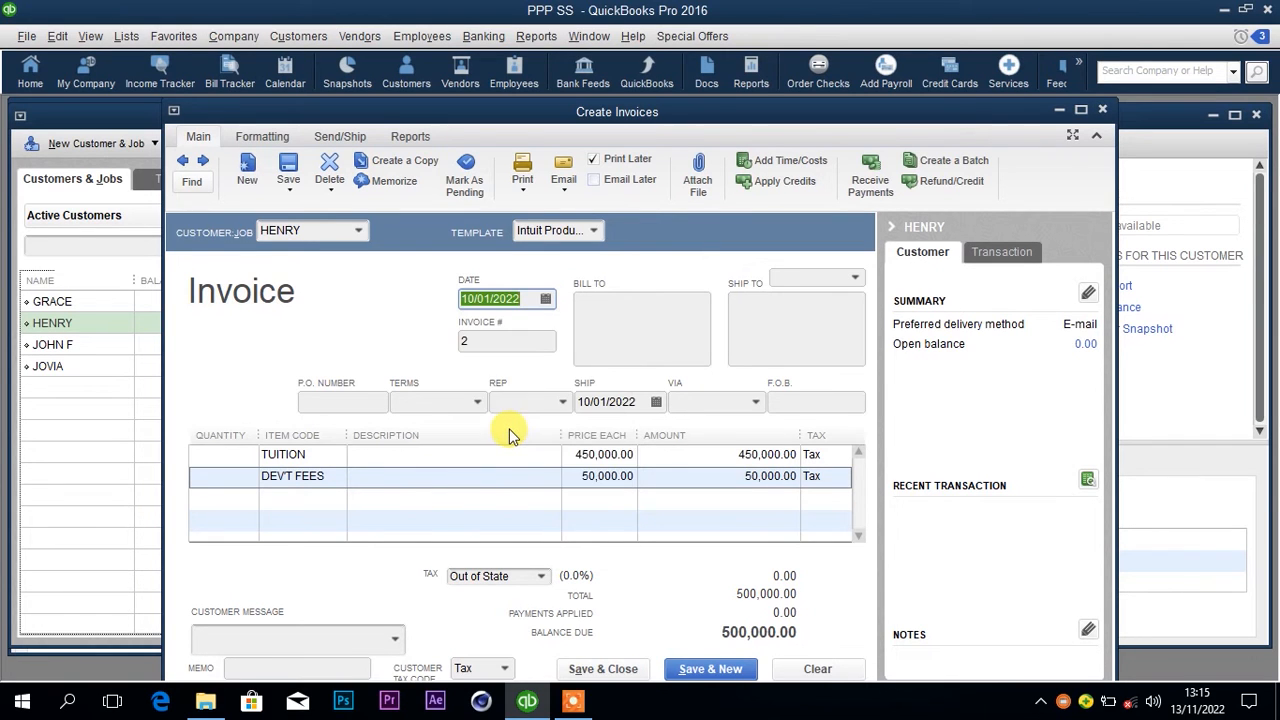
pyautogui.click(600, 669)
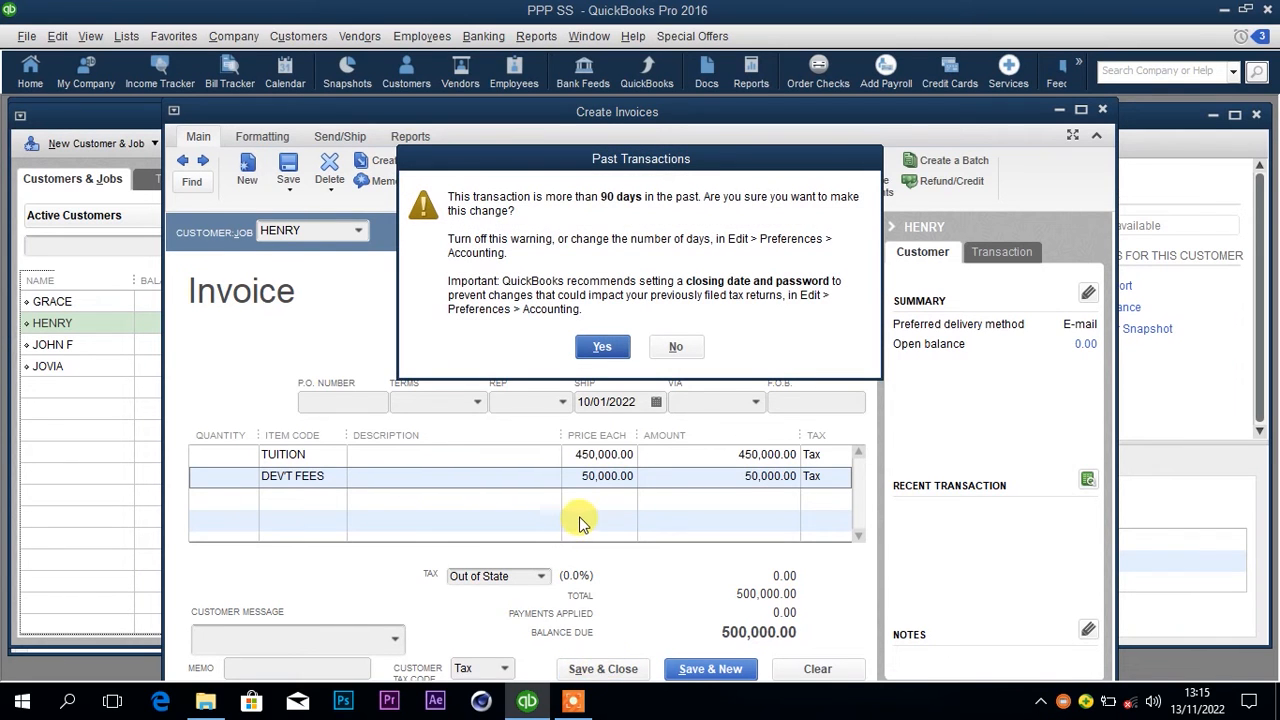
pyautogui.click(600, 347)
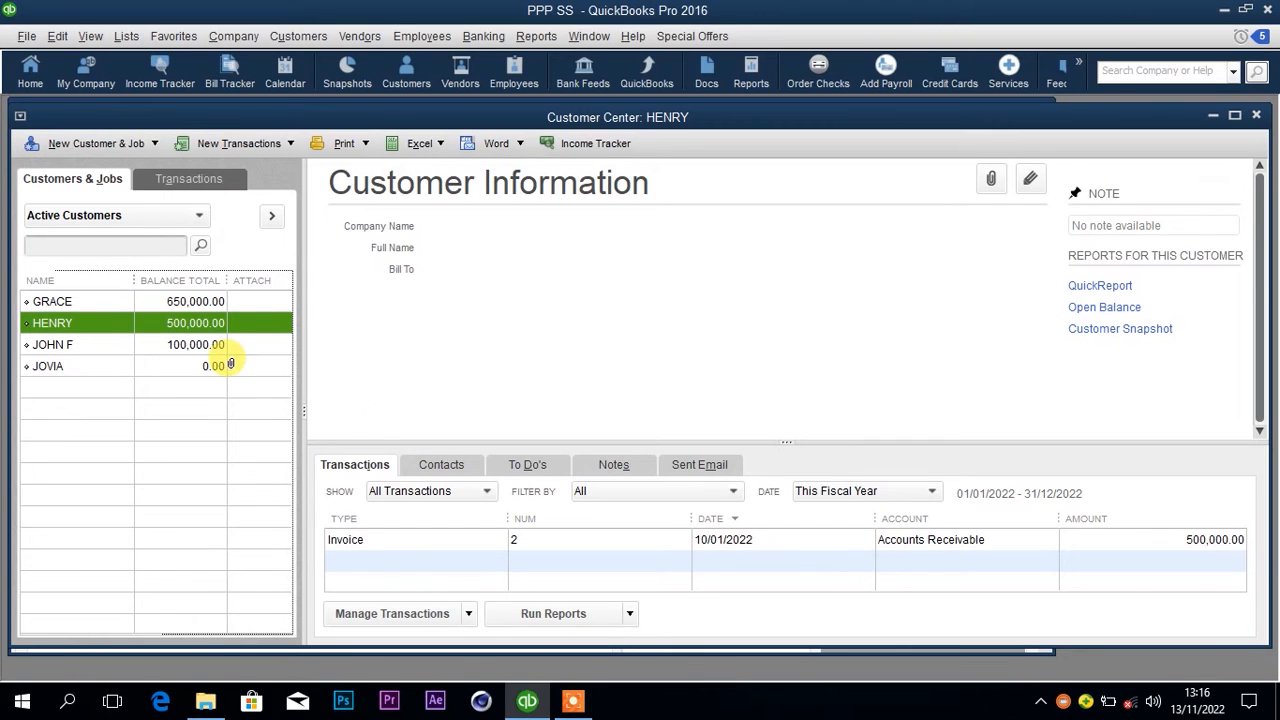
pyautogui.rightClick(181, 330)
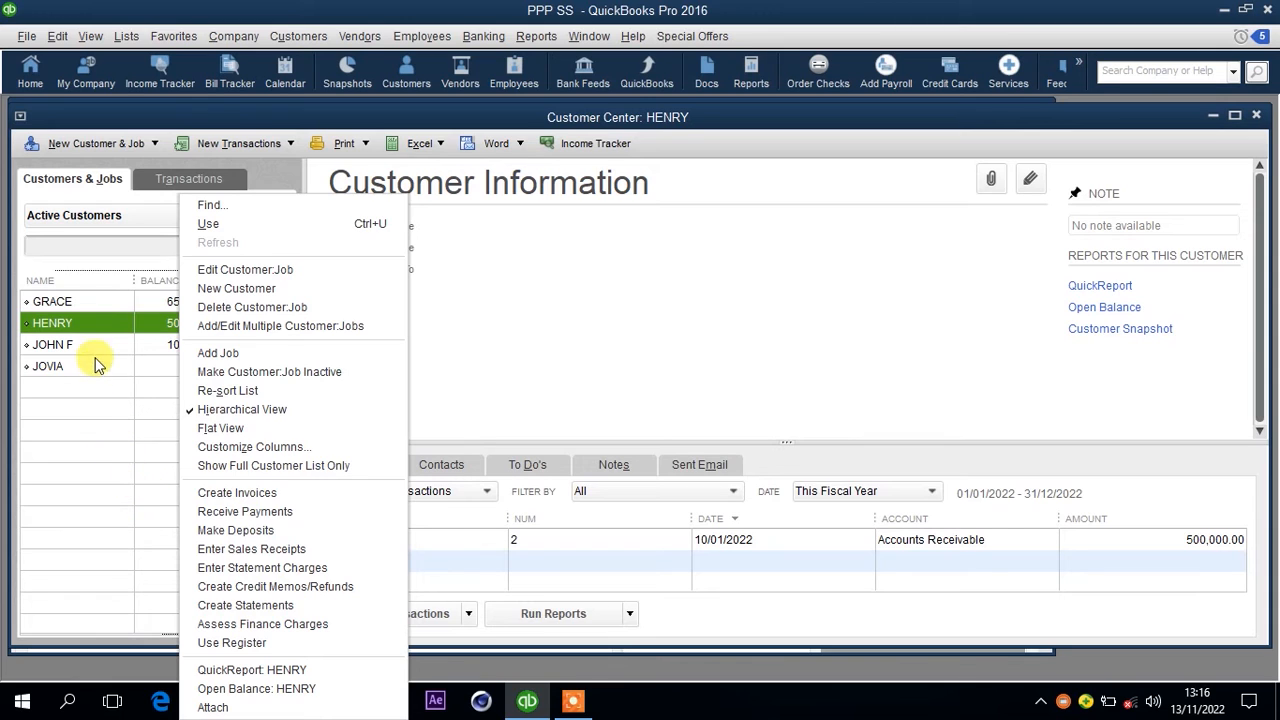
pyautogui.click(90, 327)
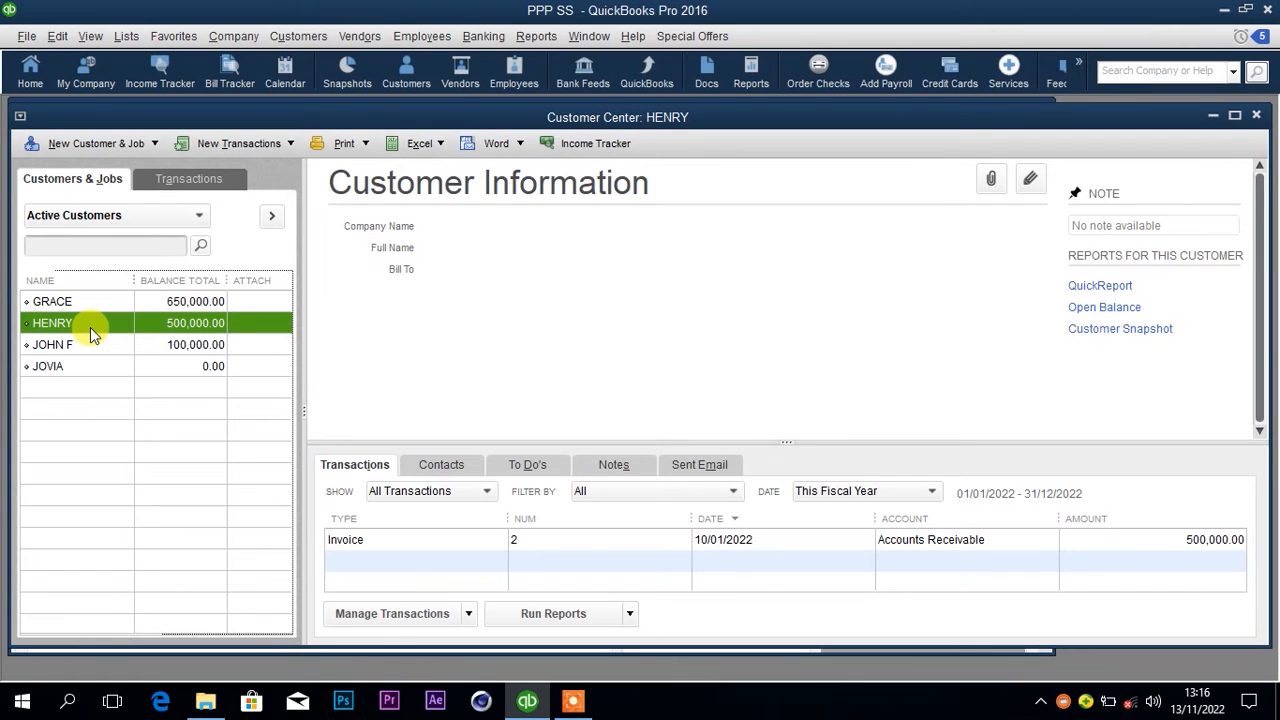
pyautogui.rightClick(180, 330)
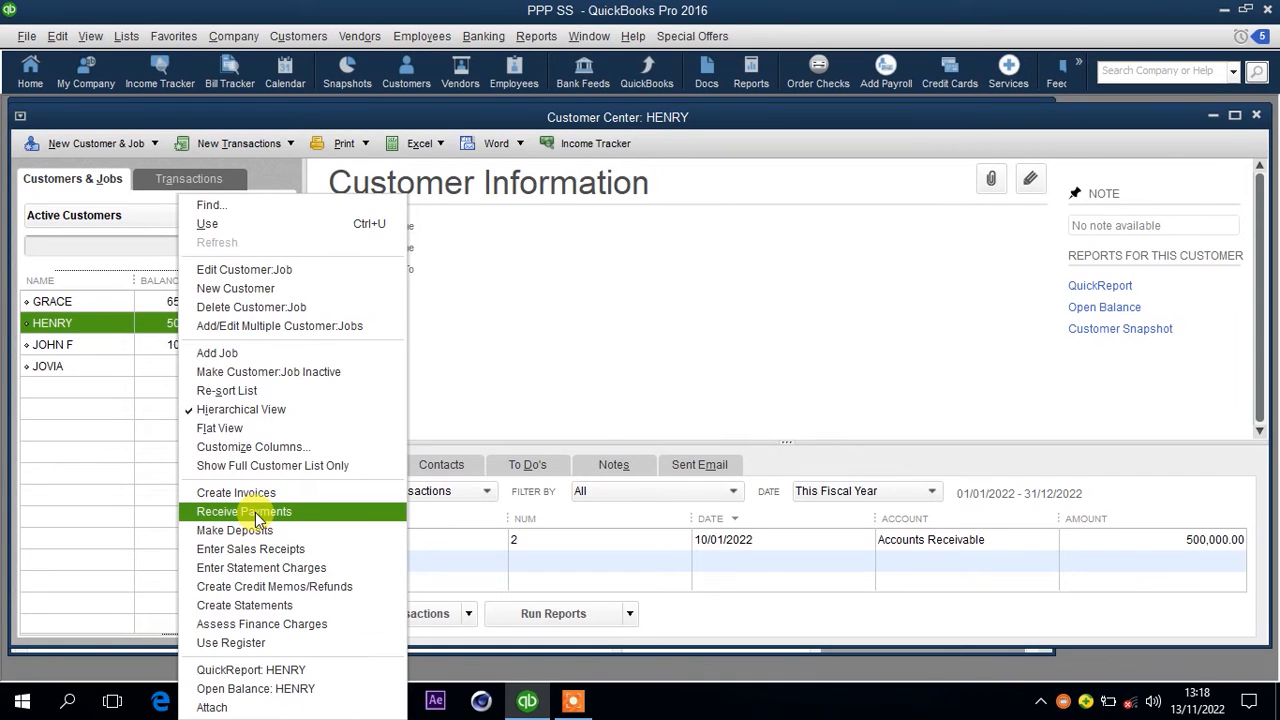
pyautogui.click(140, 486)
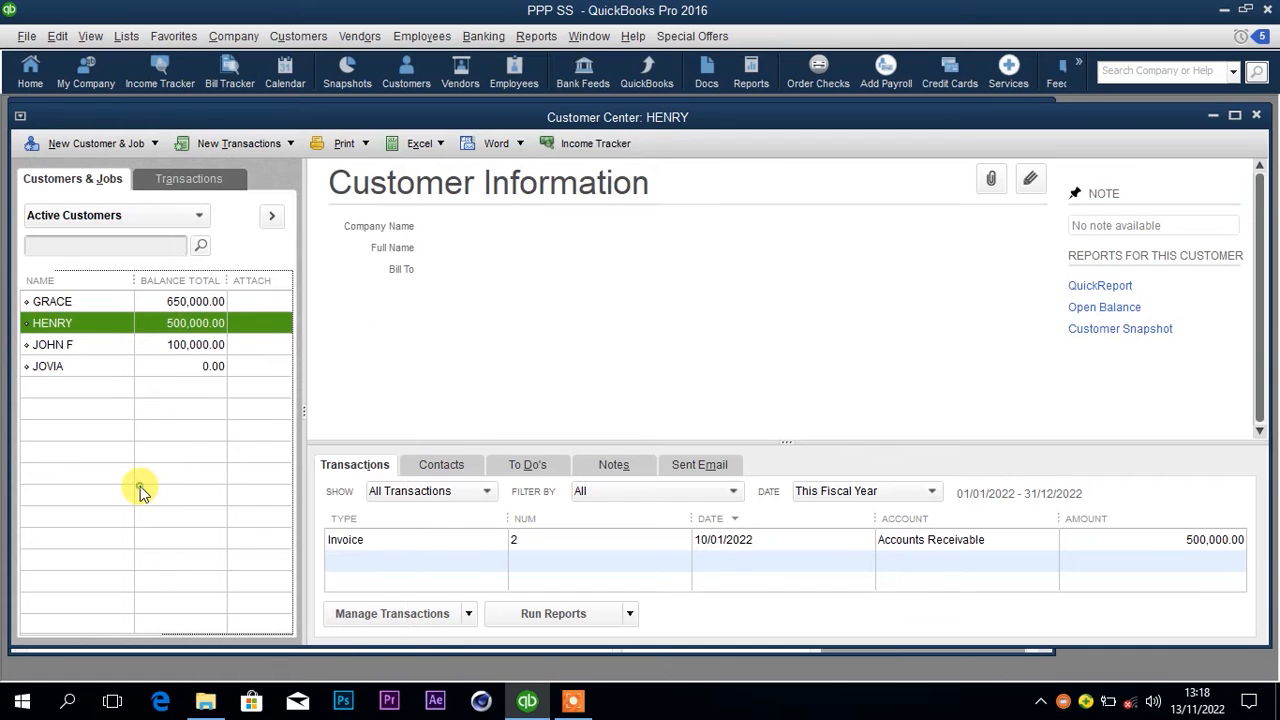
pyautogui.rightClick(172, 370)
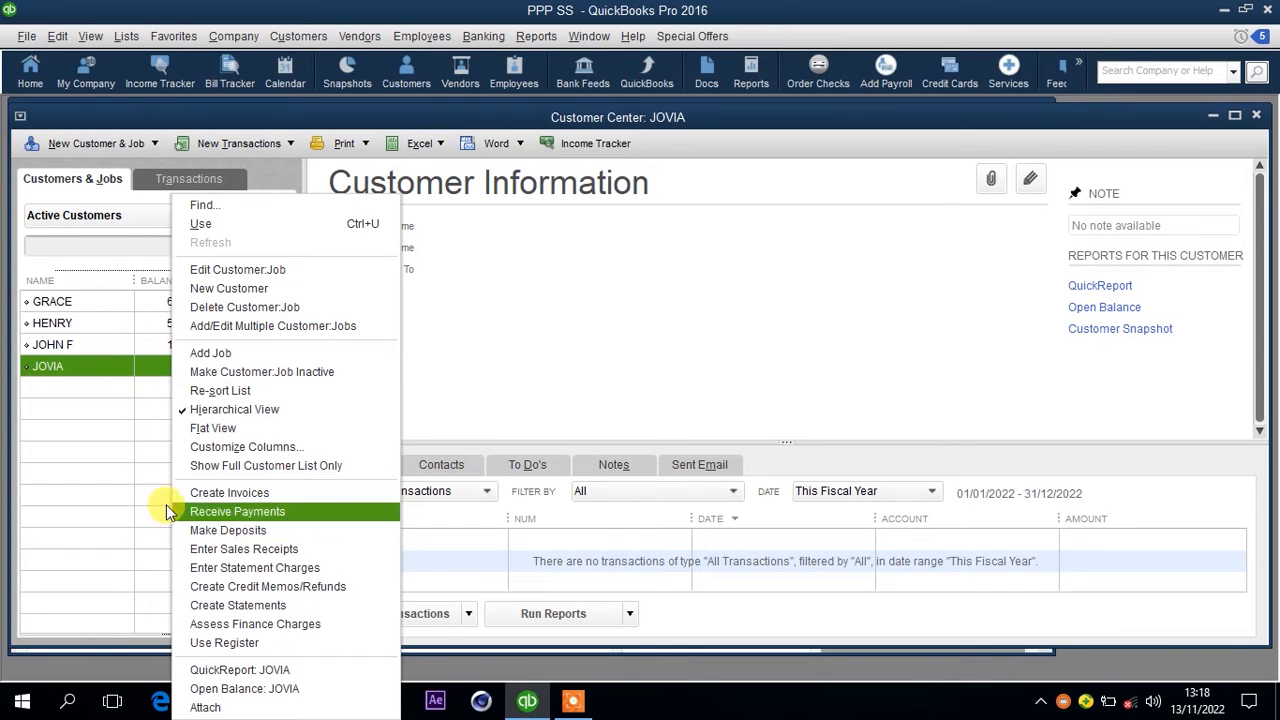
pyautogui.click(128, 475)
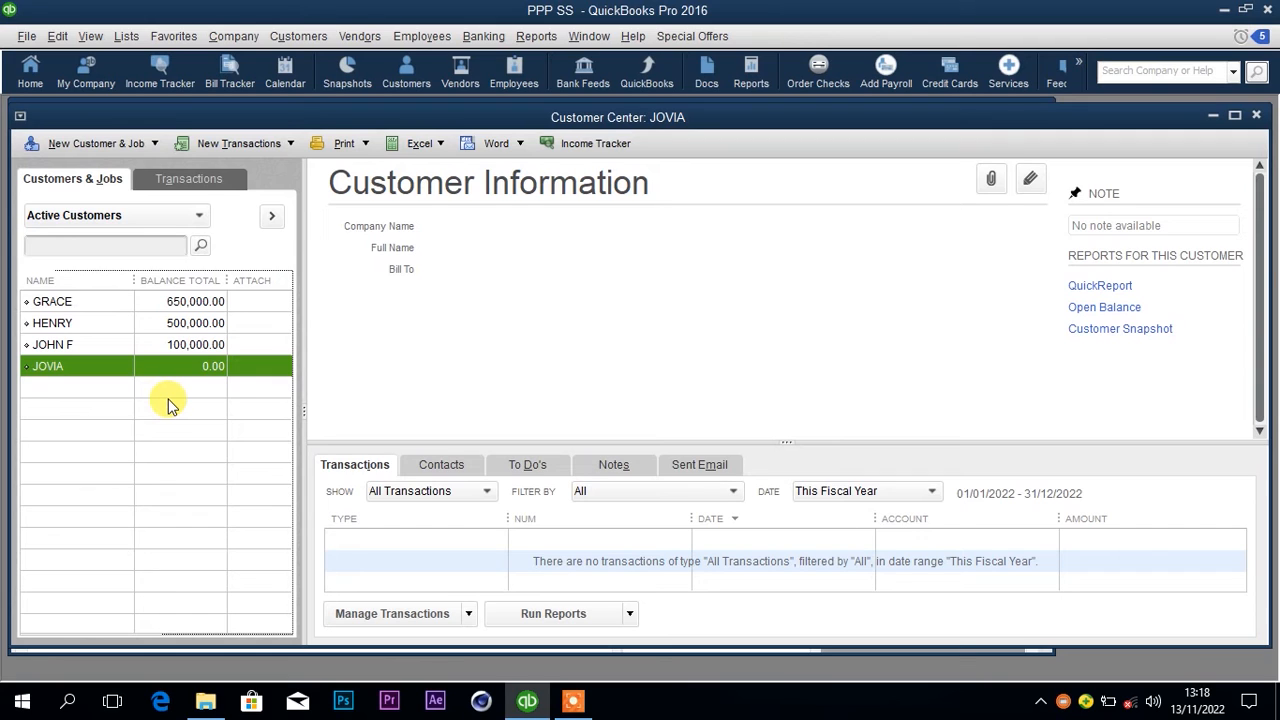
# Start a received payment of 200,000 from the second customer in the list, dated 15/01/2022
pyautogui.rightClick(164, 323)
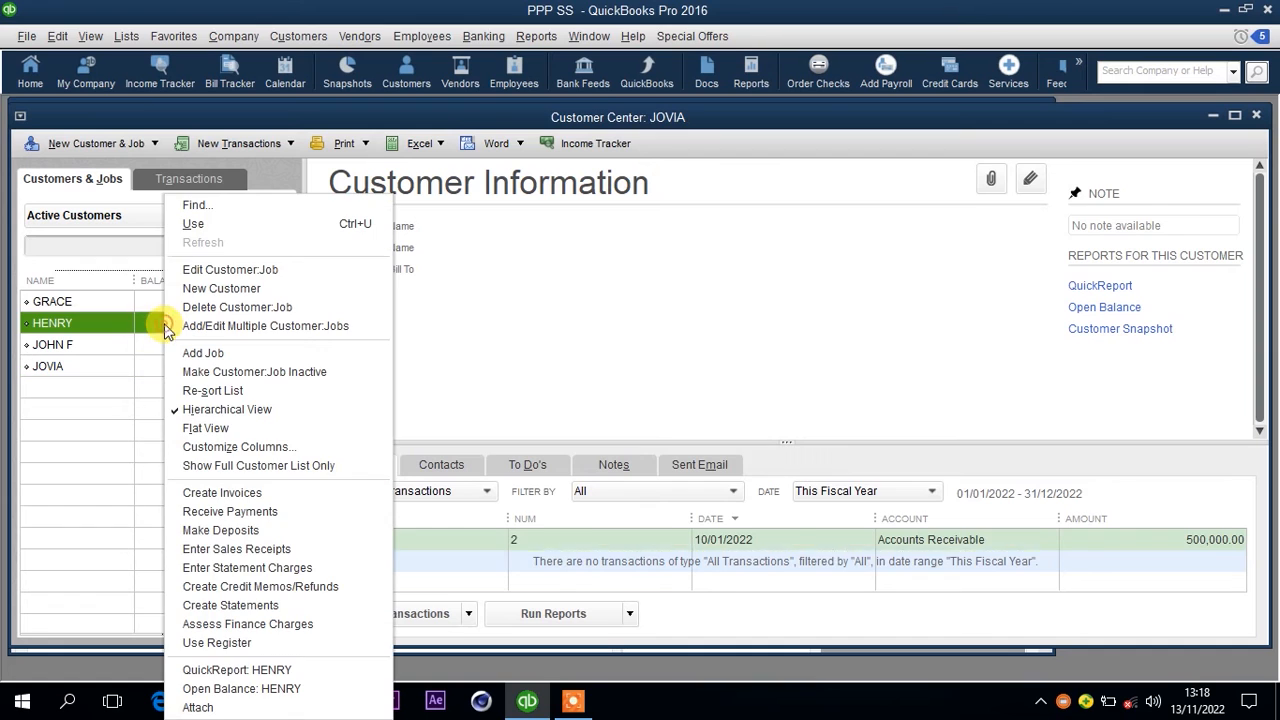
pyautogui.click(226, 513)
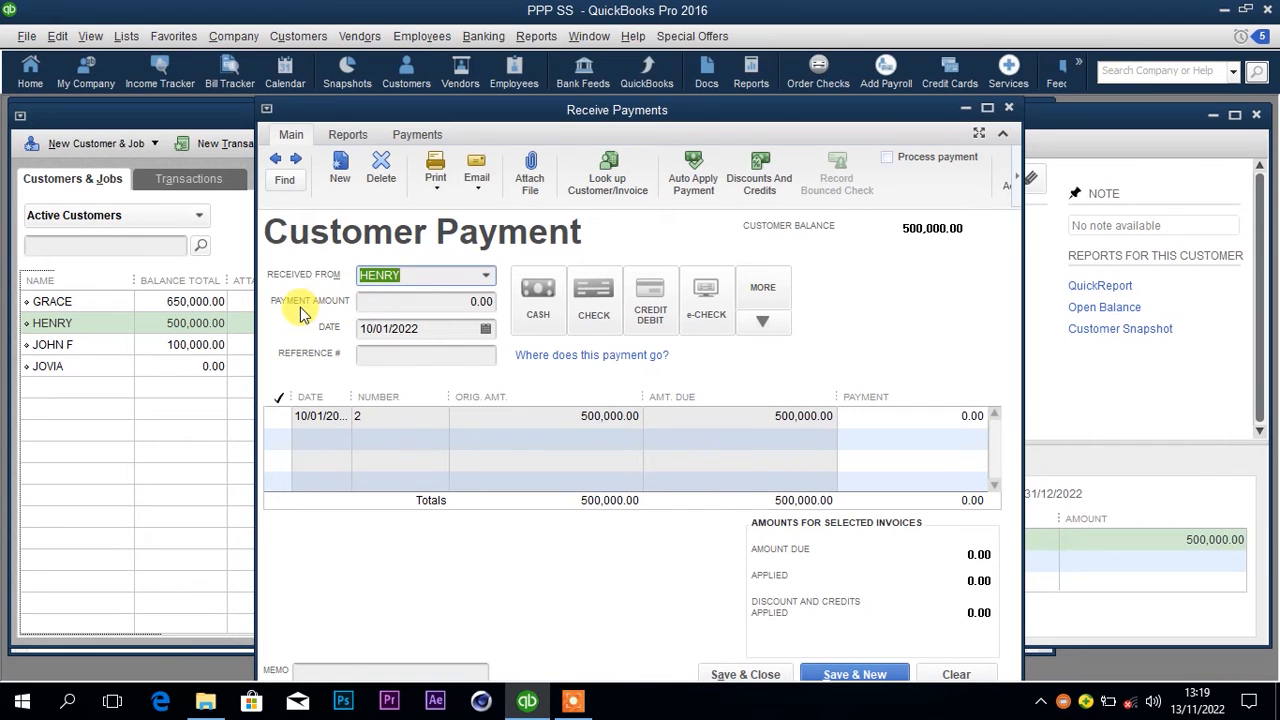
pyautogui.click(416, 302)
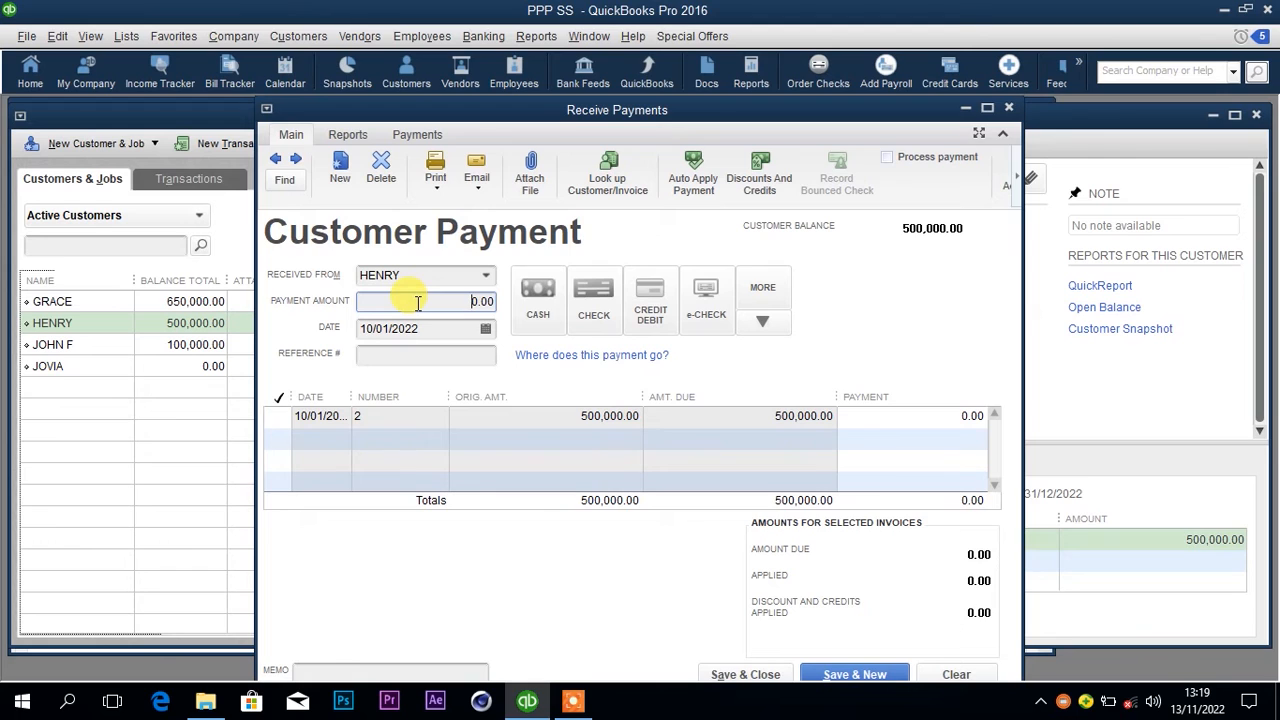
pyautogui.write('20000')
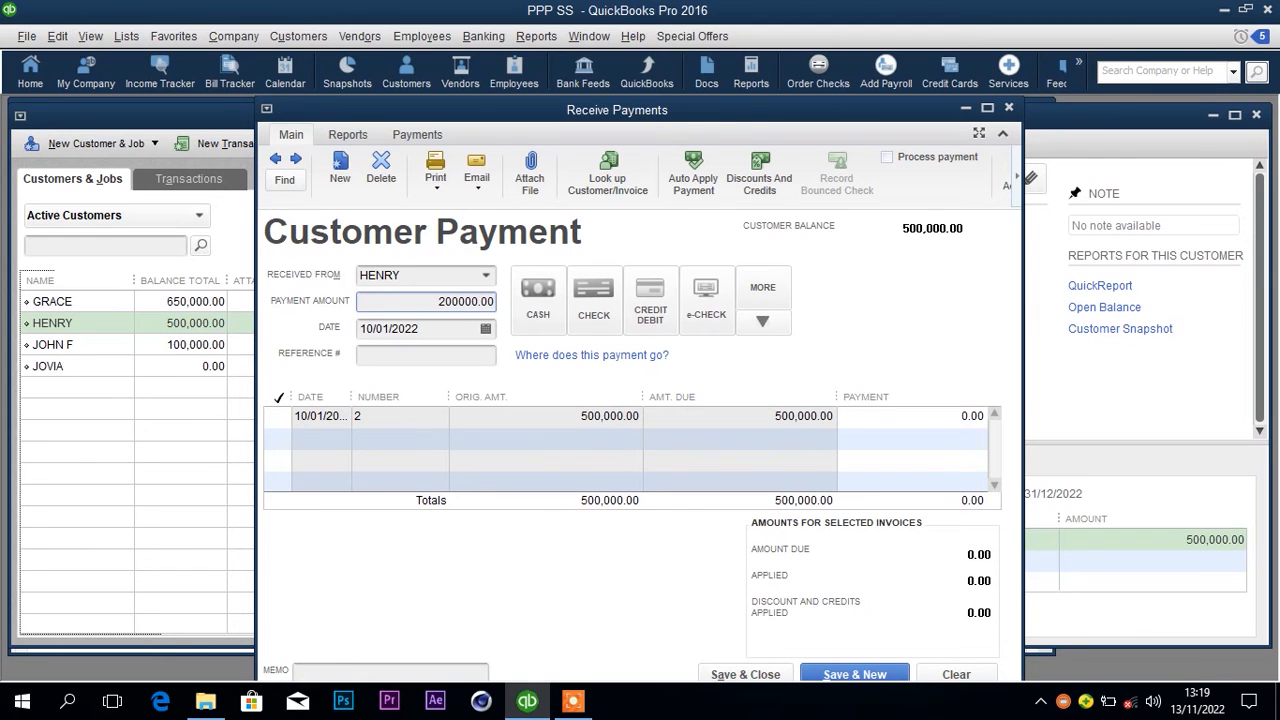
pyautogui.click(486, 331)
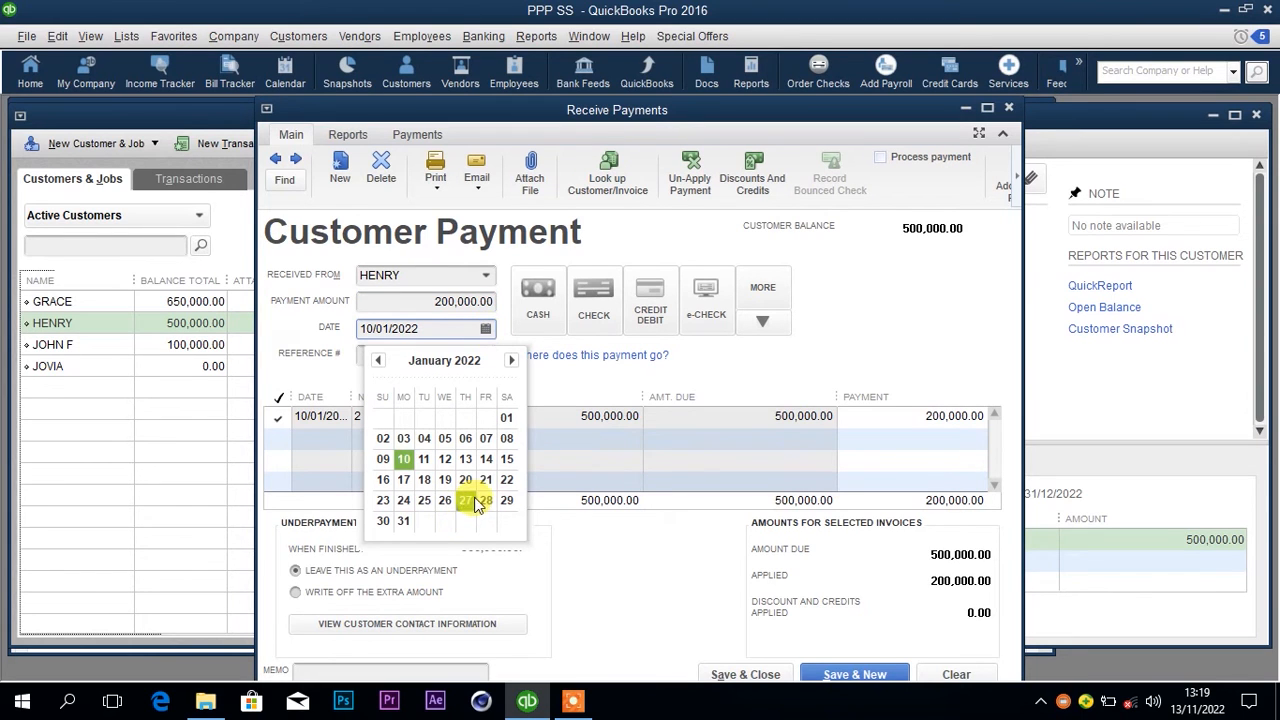
pyautogui.click(505, 462)
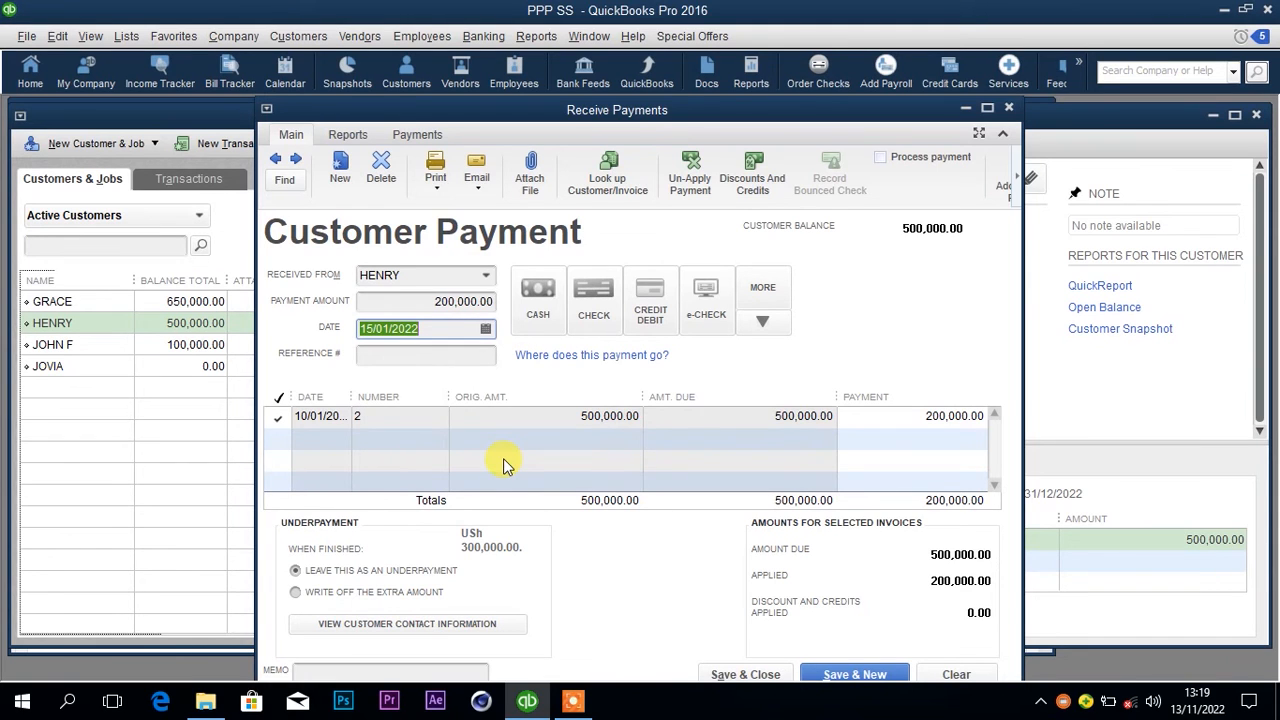
# Set the payment method to cash with reference 109, then save and close the payment, accepting the past transaction date
pyautogui.click(537, 300)
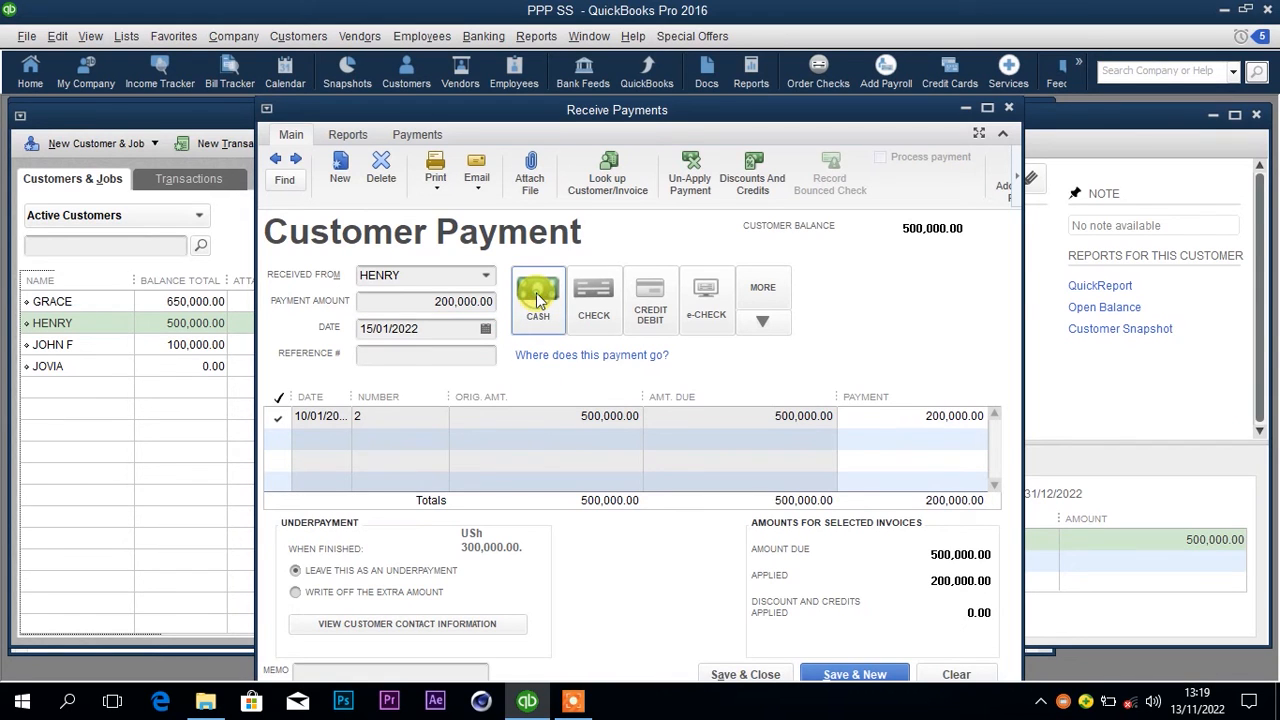
pyautogui.click(438, 355)
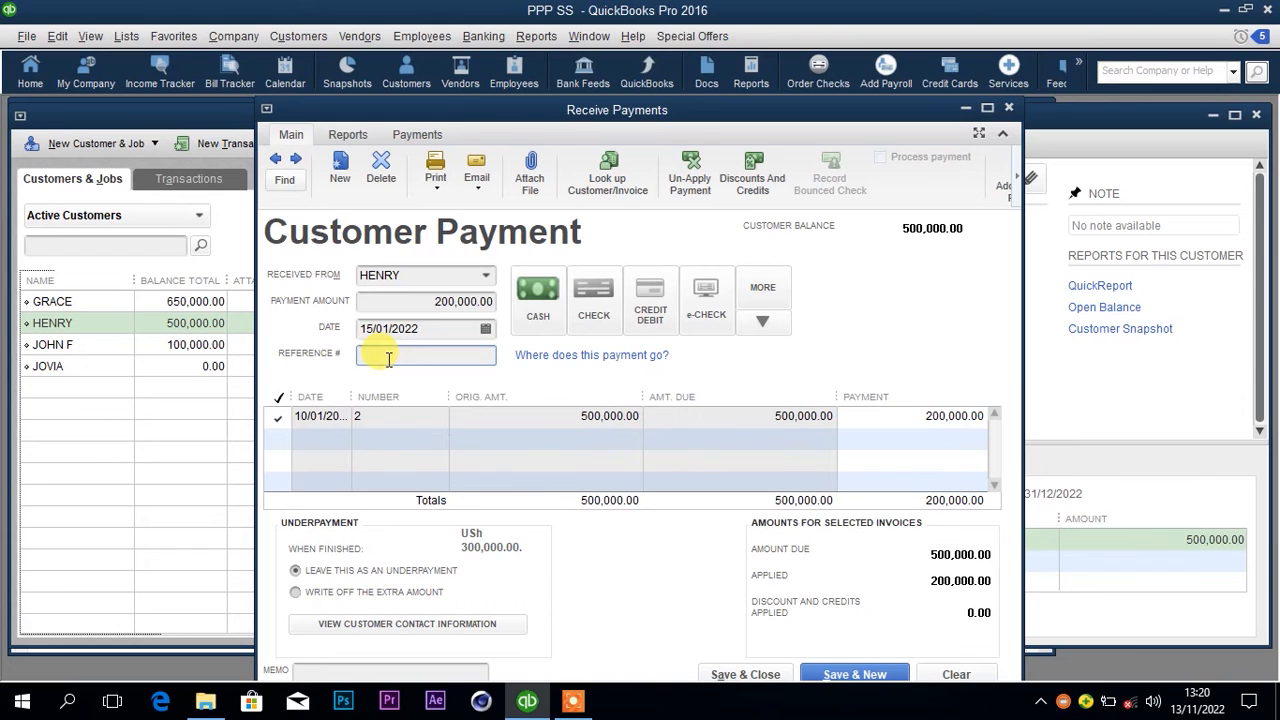
pyautogui.write('109')
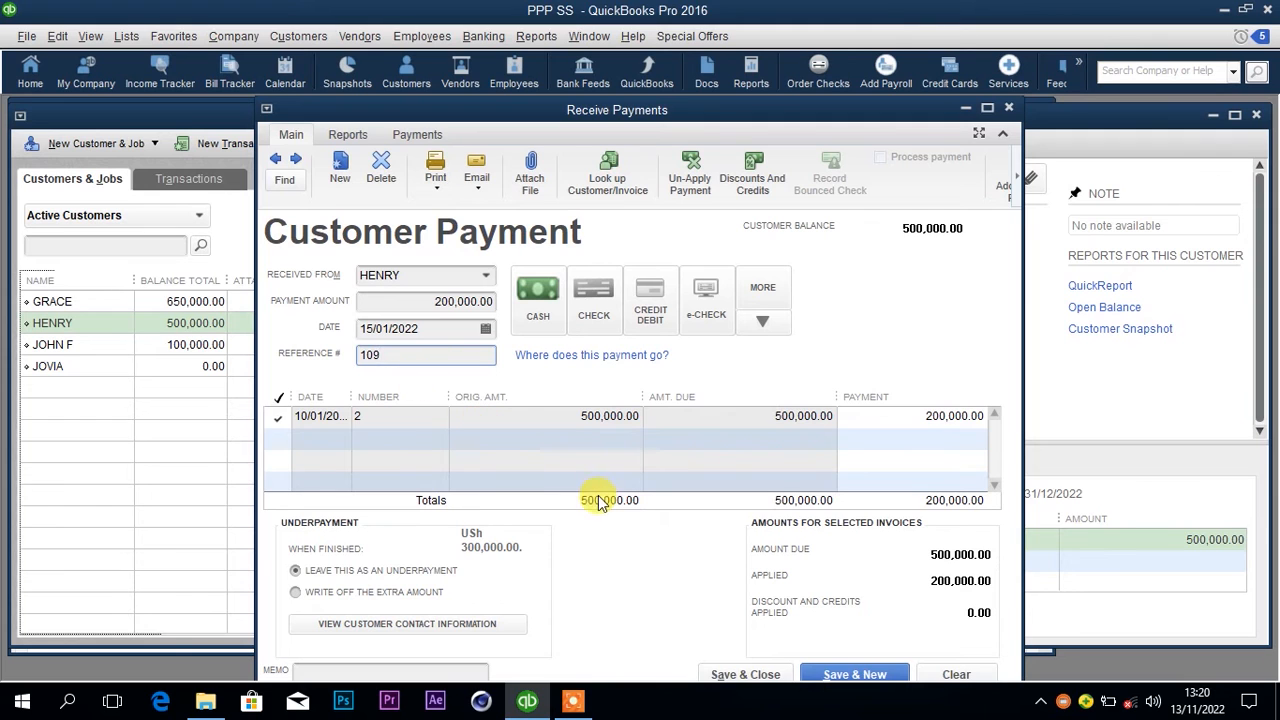
pyautogui.click(738, 675)
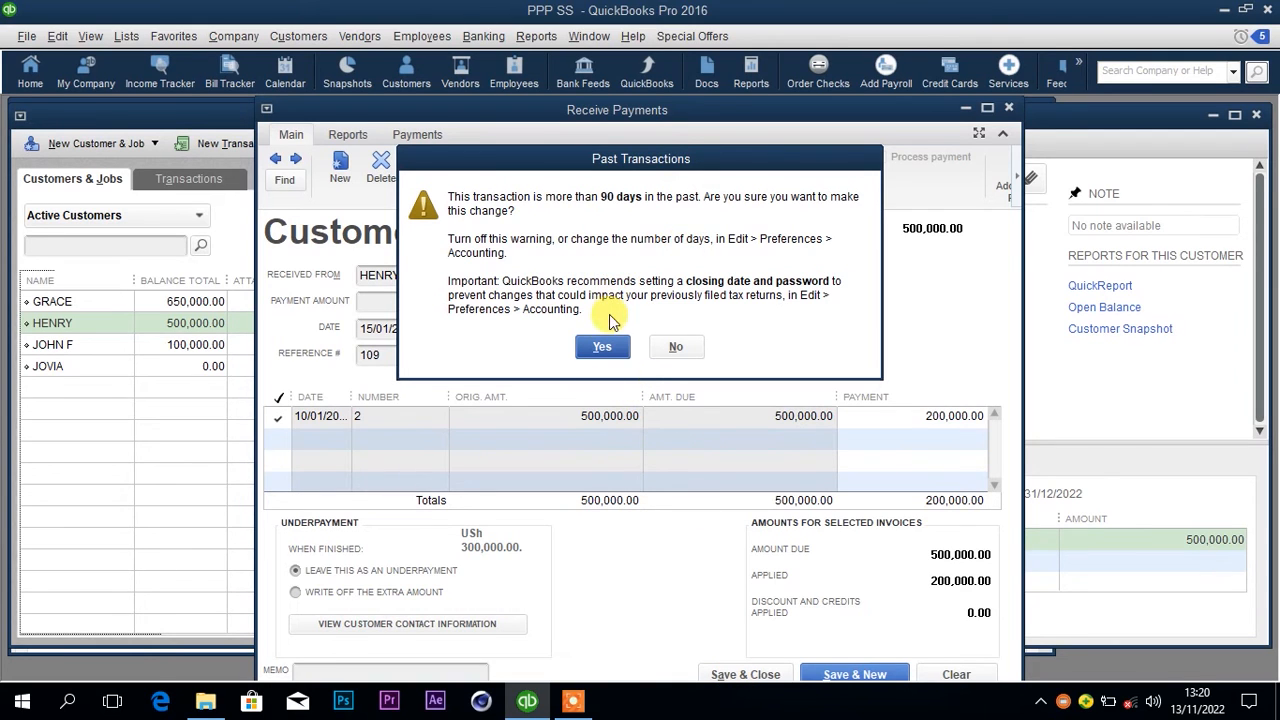
pyautogui.click(605, 347)
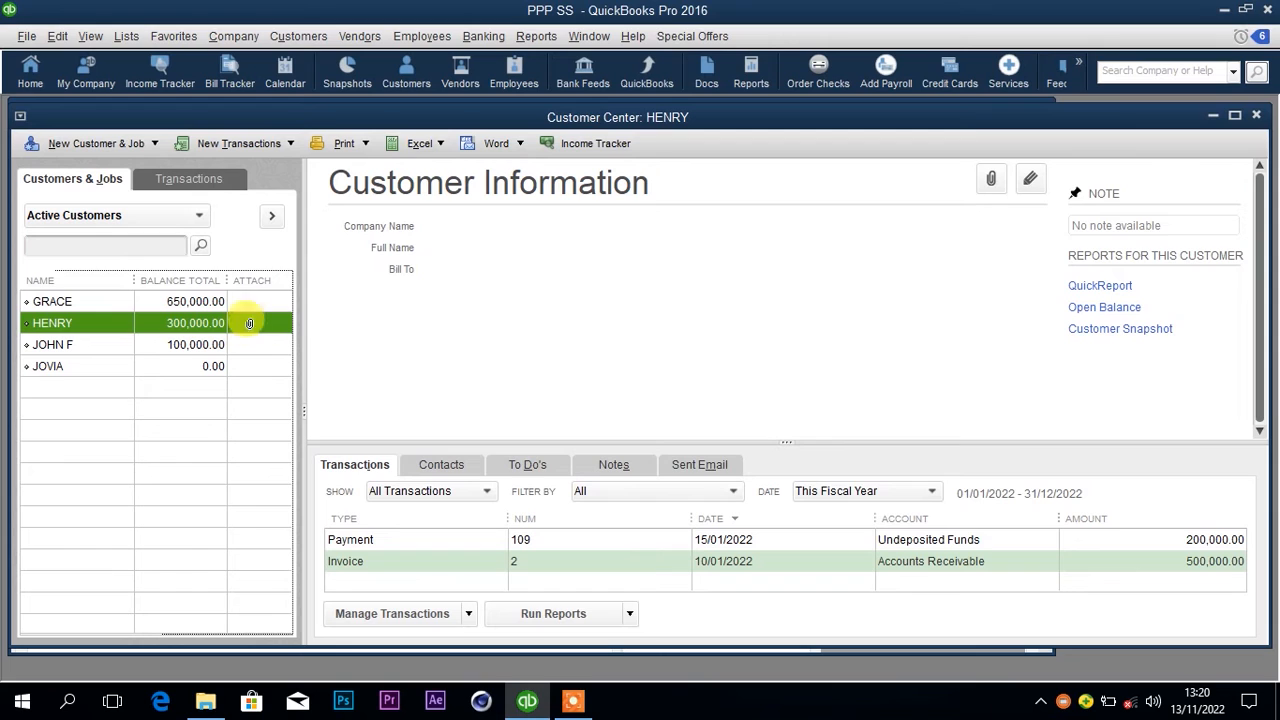
# Start a bank deposit and include the second customer's cash payment dated 15/01/2022 in it
pyautogui.click(489, 36)
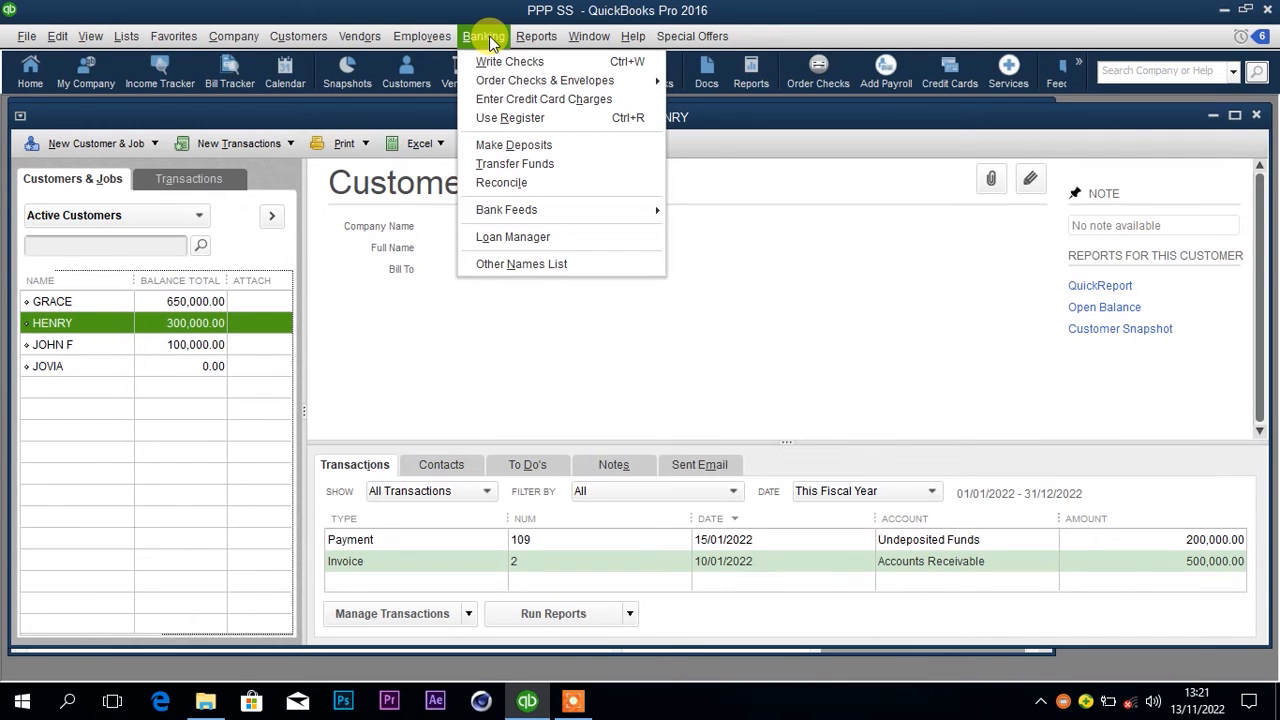
pyautogui.click(537, 145)
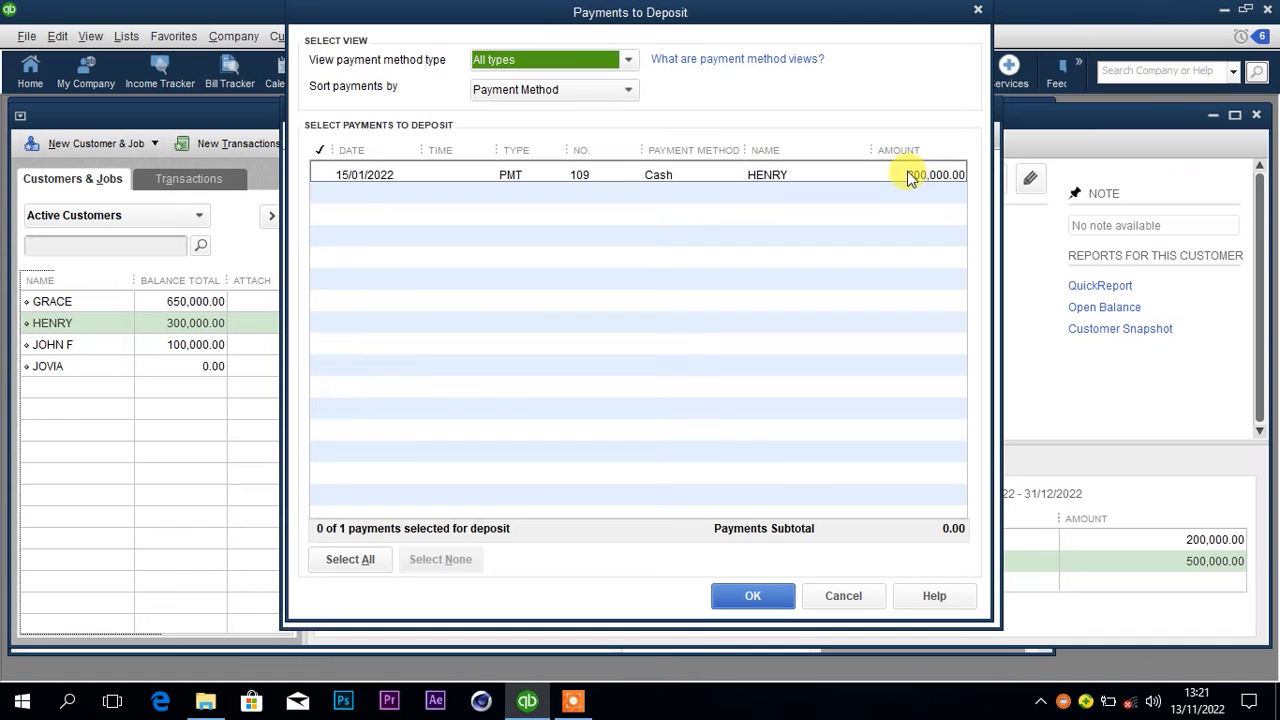
pyautogui.click(854, 173)
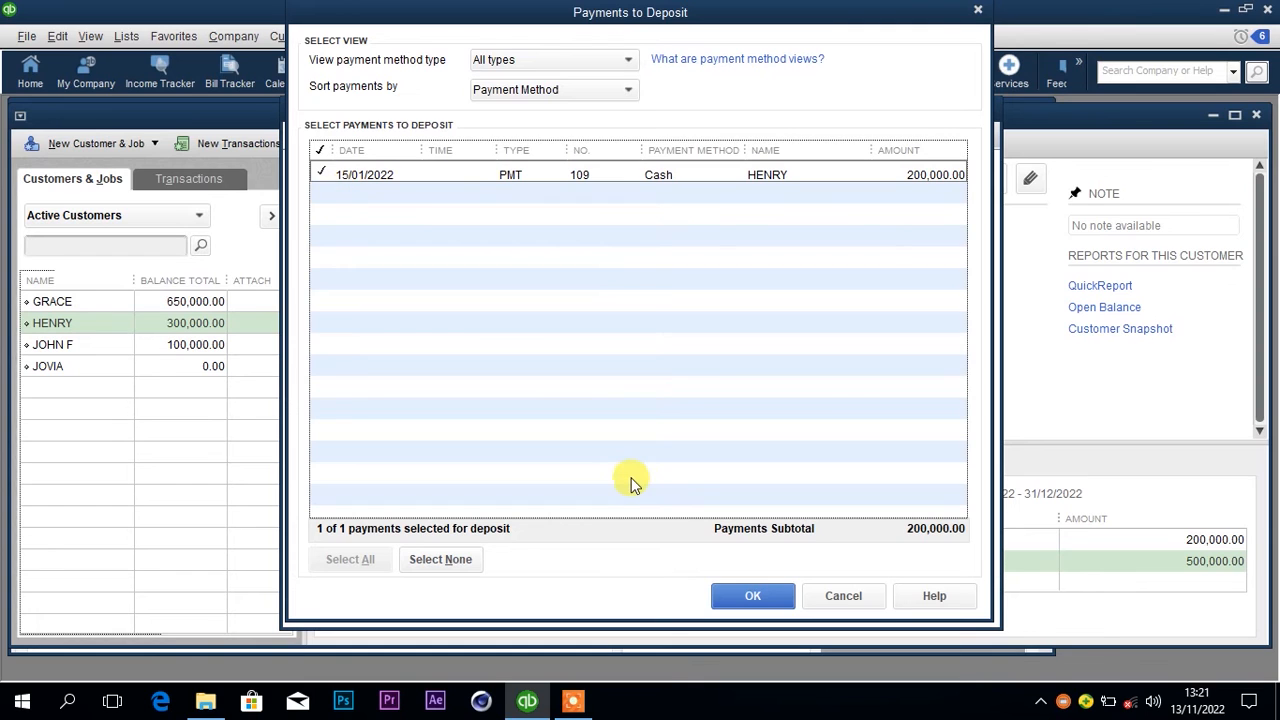
pyautogui.click(726, 597)
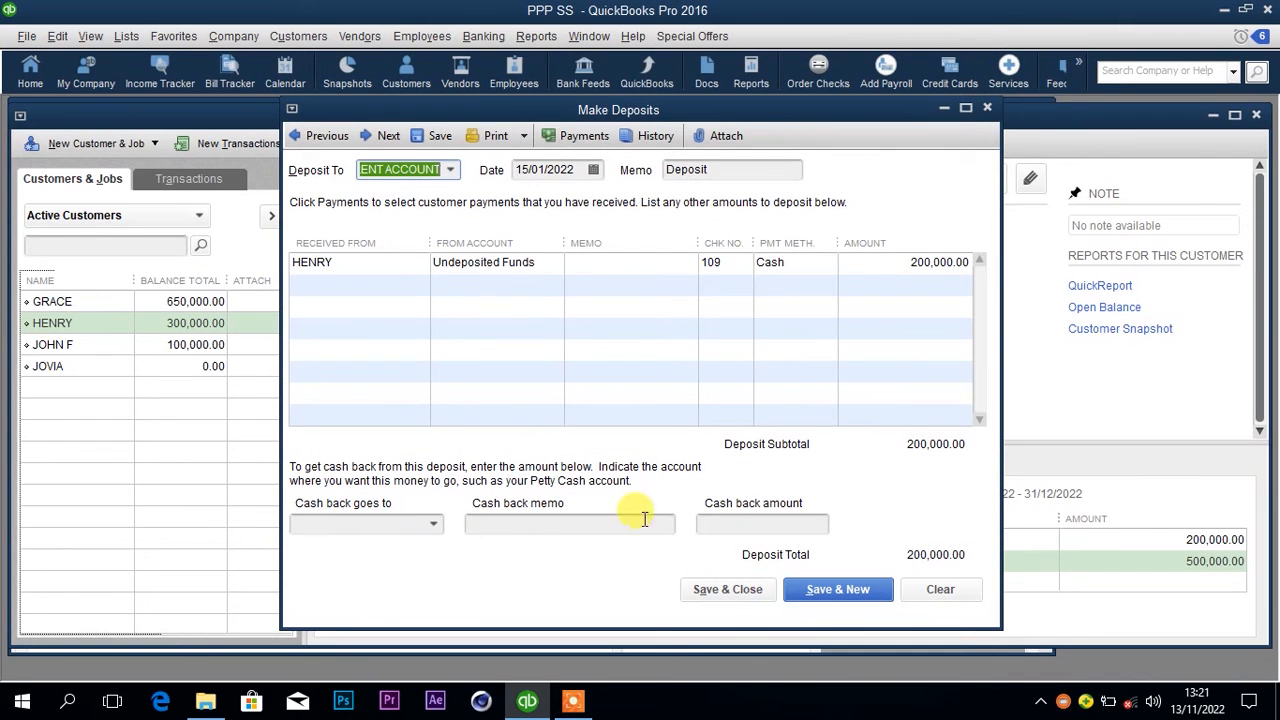
# Set the deposit's destination account to CASH AT OFFICE and dismiss the default accounts notice
pyautogui.click(452, 172)
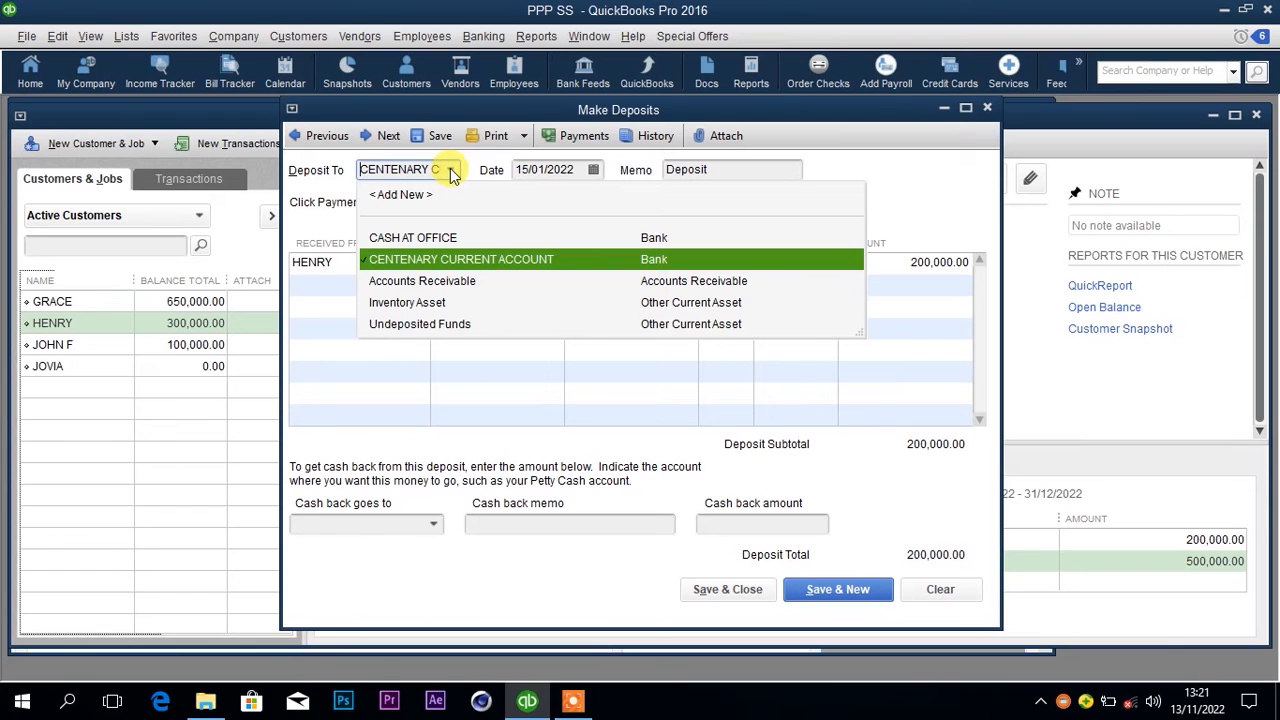
pyautogui.click(458, 258)
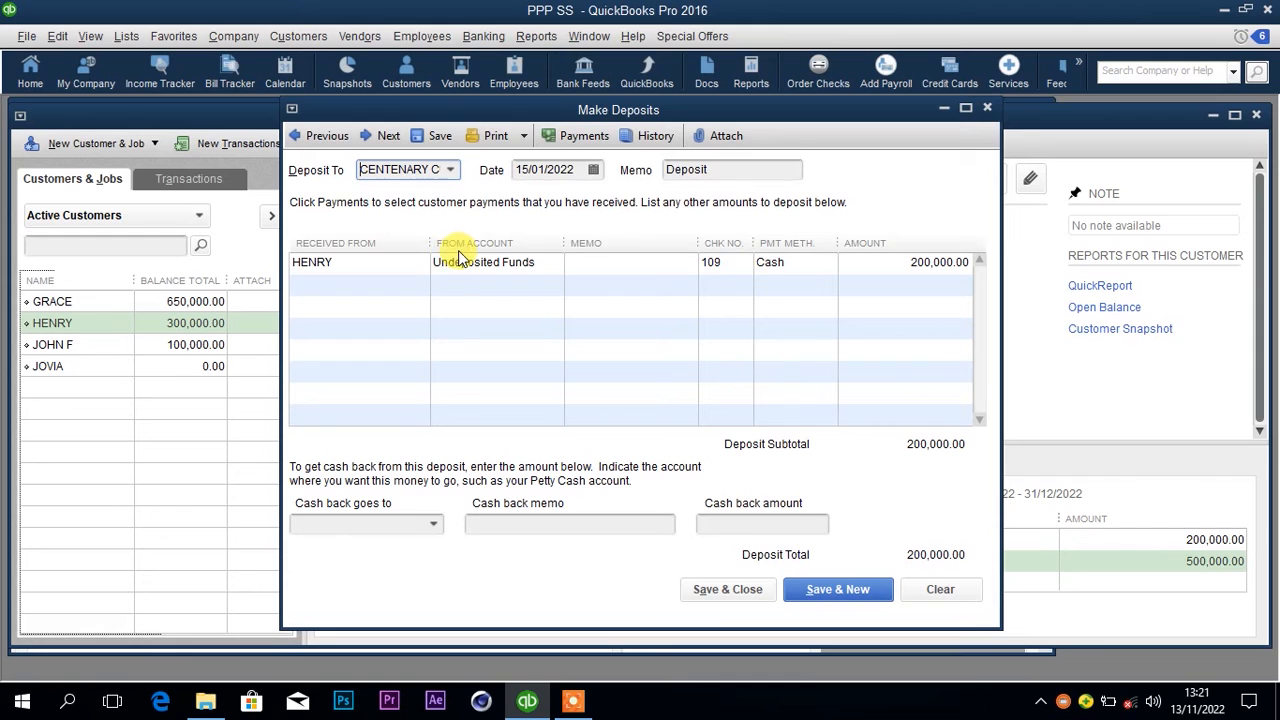
pyautogui.click(452, 172)
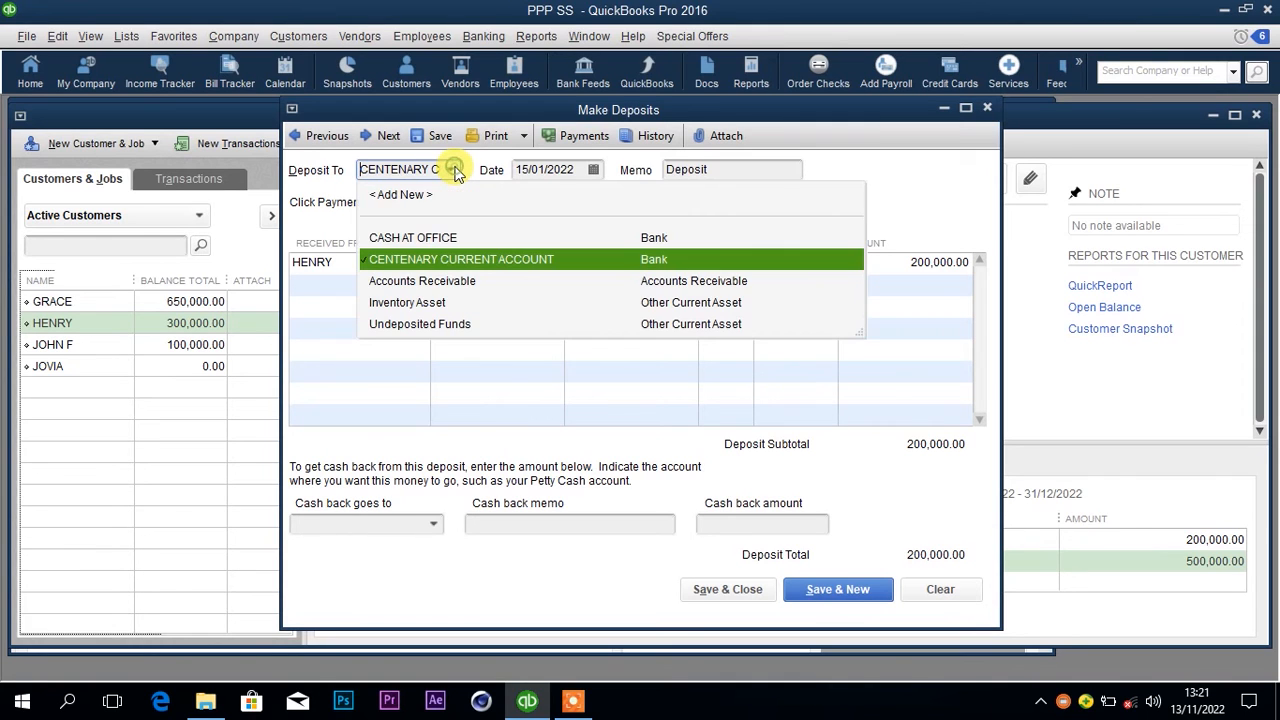
pyautogui.click(424, 236)
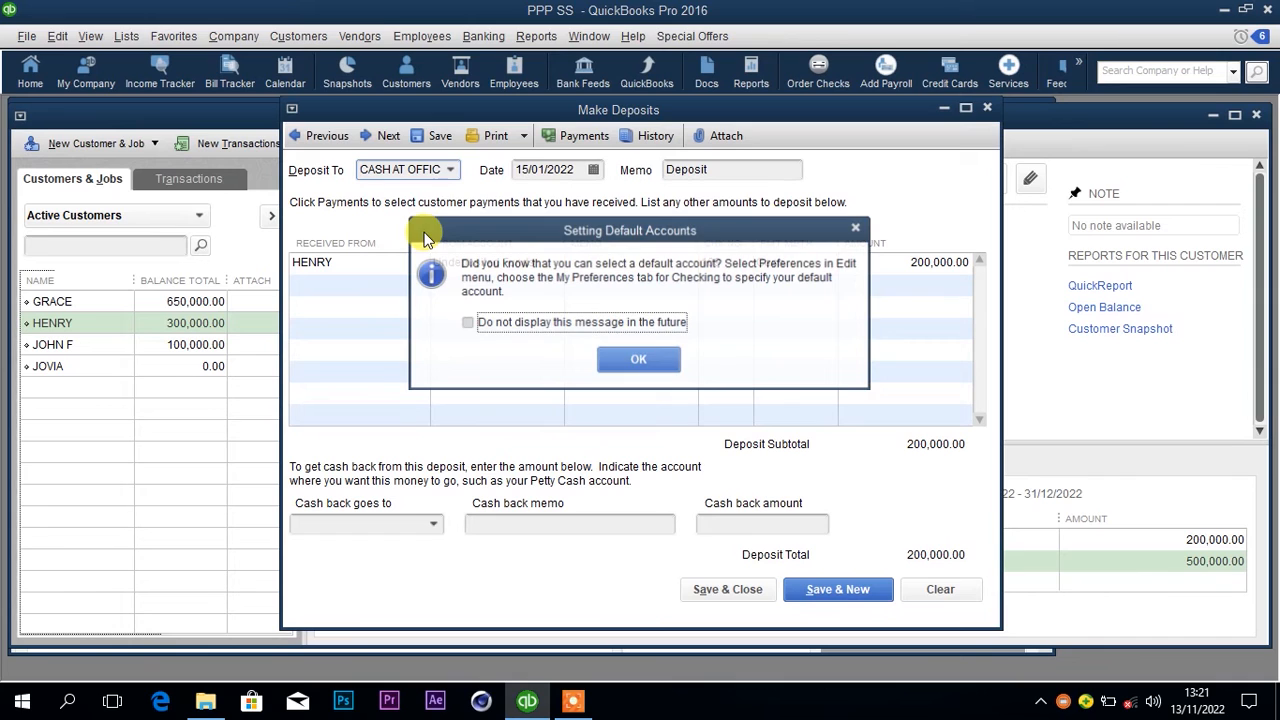
pyautogui.click(640, 361)
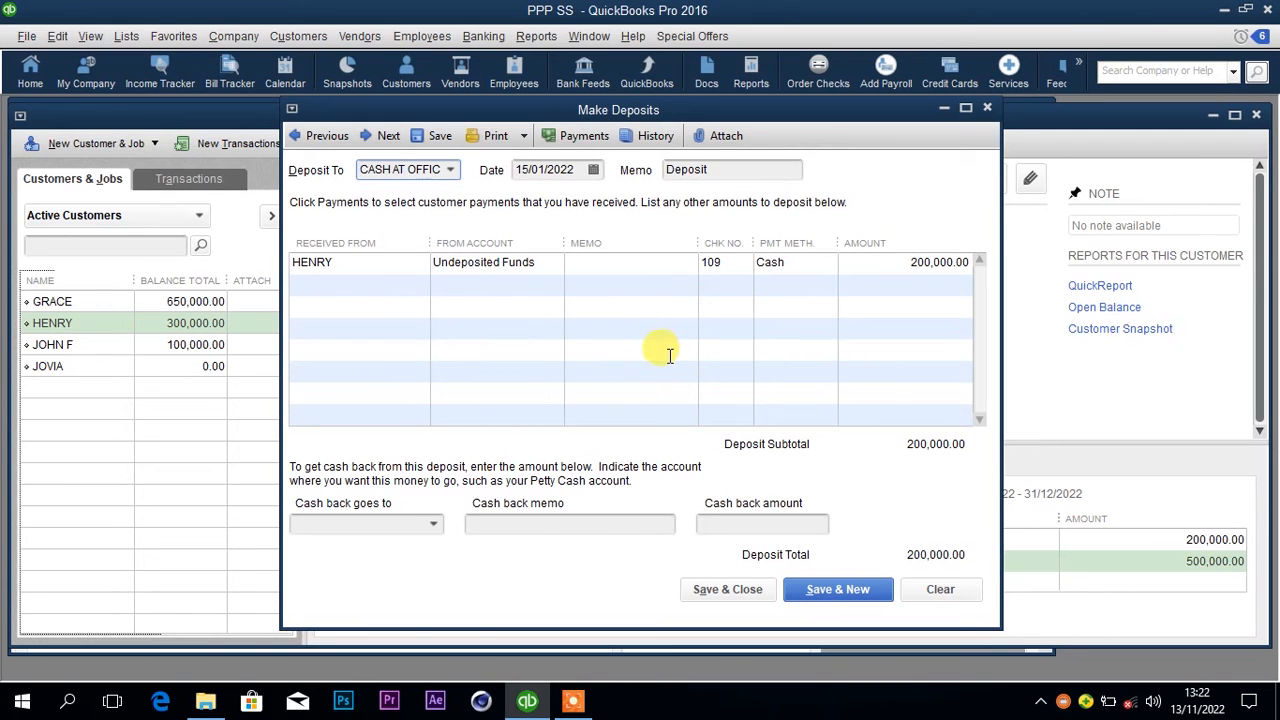
# Save and close the deposit dated 15/01/2022, accepting the past transaction date
pyautogui.doubleClick(533, 170)
pyautogui.write('01')
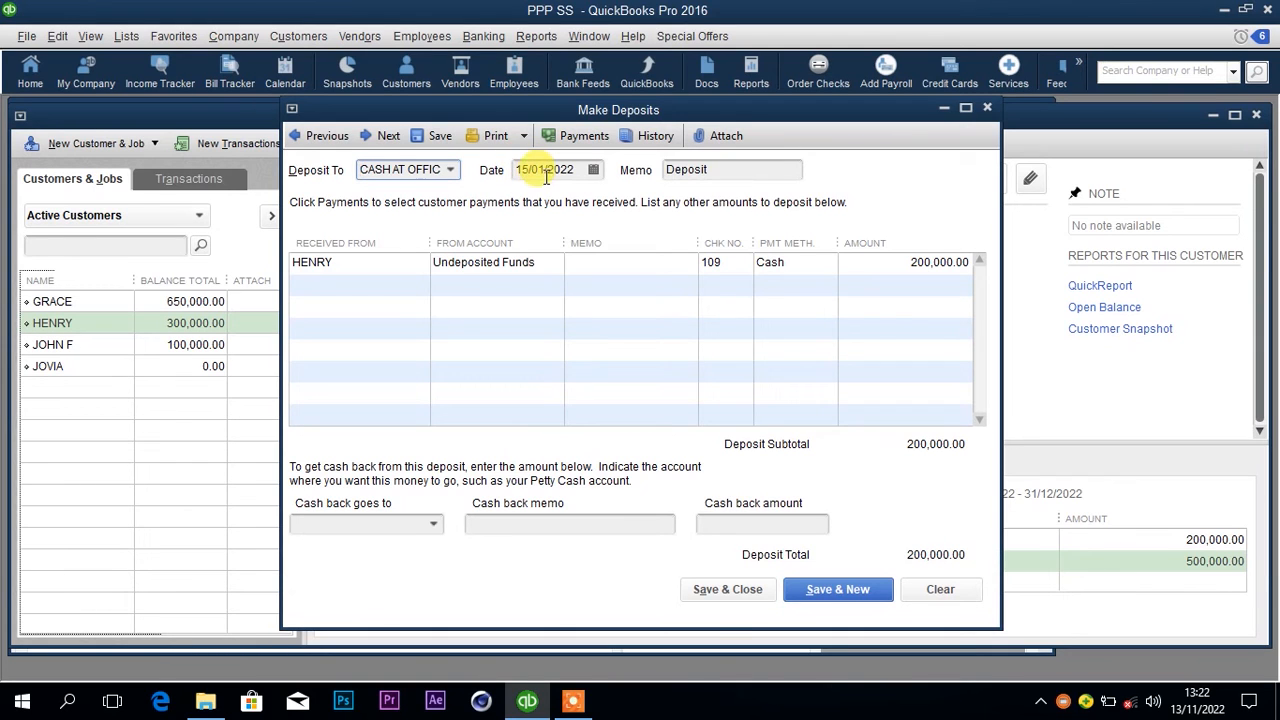
pyautogui.click(735, 592)
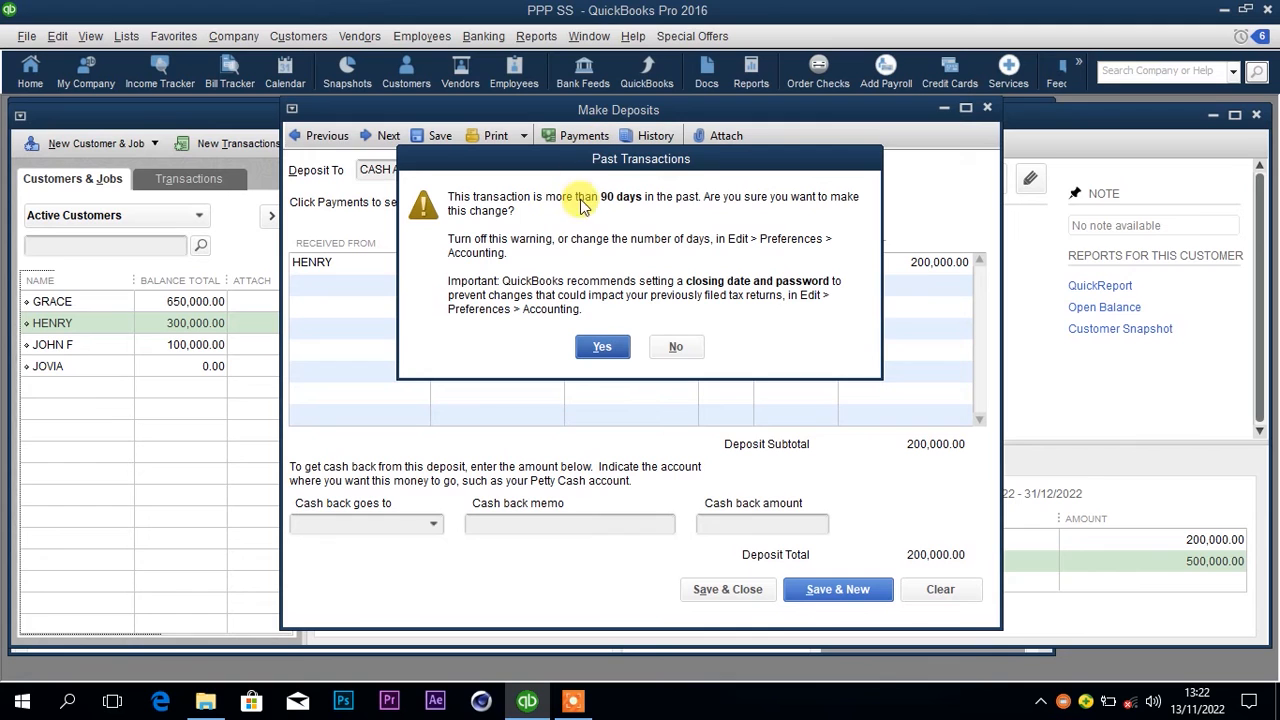
pyautogui.click(600, 347)
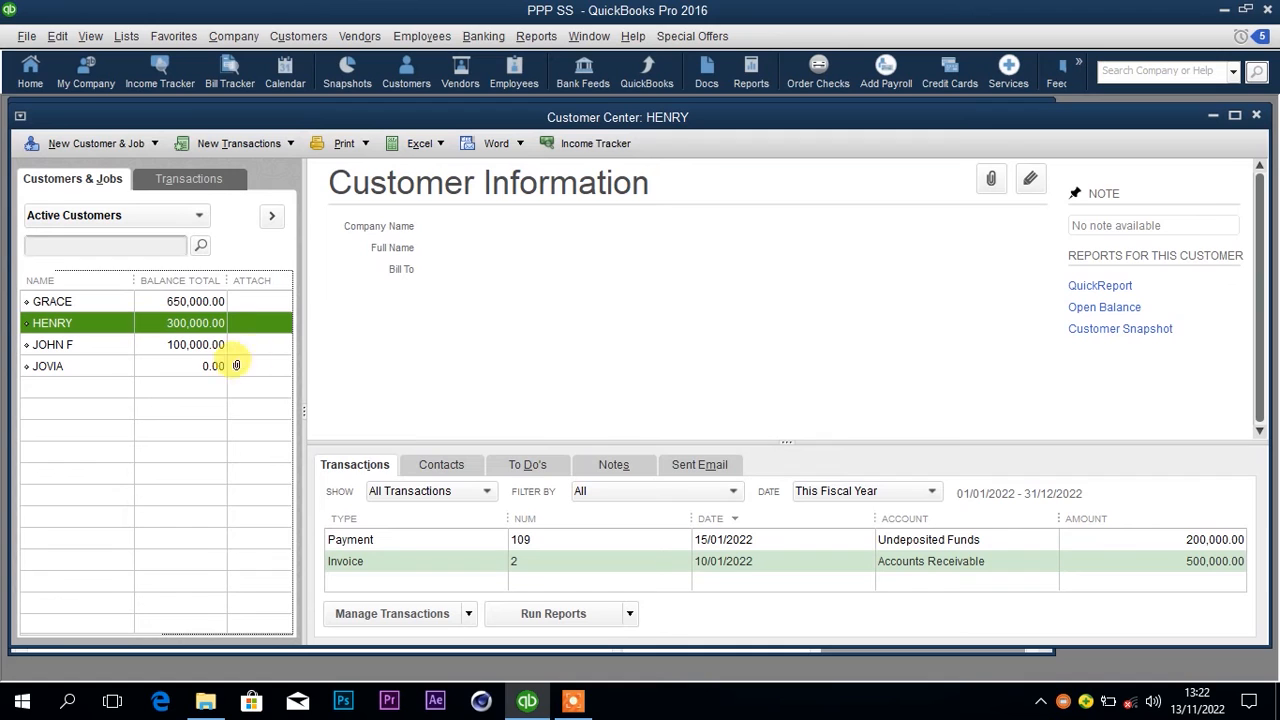
# Create an invoice for the fourth customer in the list with TUITION as the first item line
pyautogui.click(193, 368)
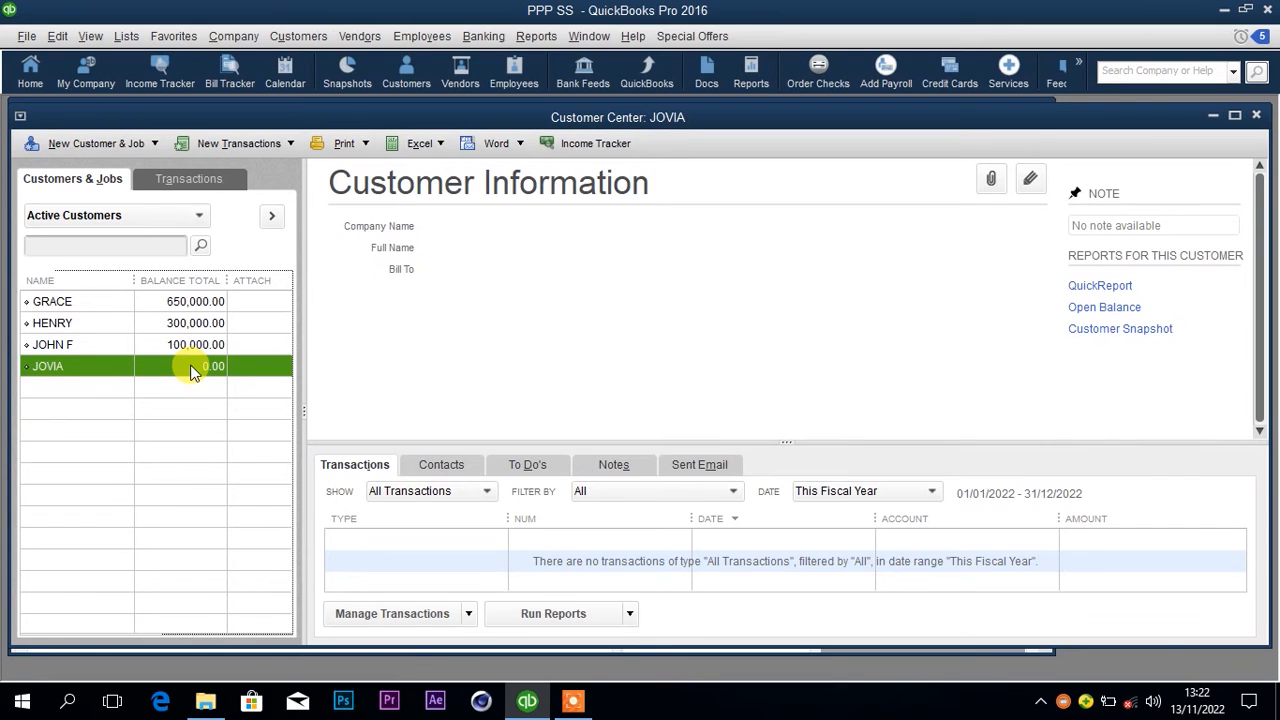
pyautogui.rightClick(193, 370)
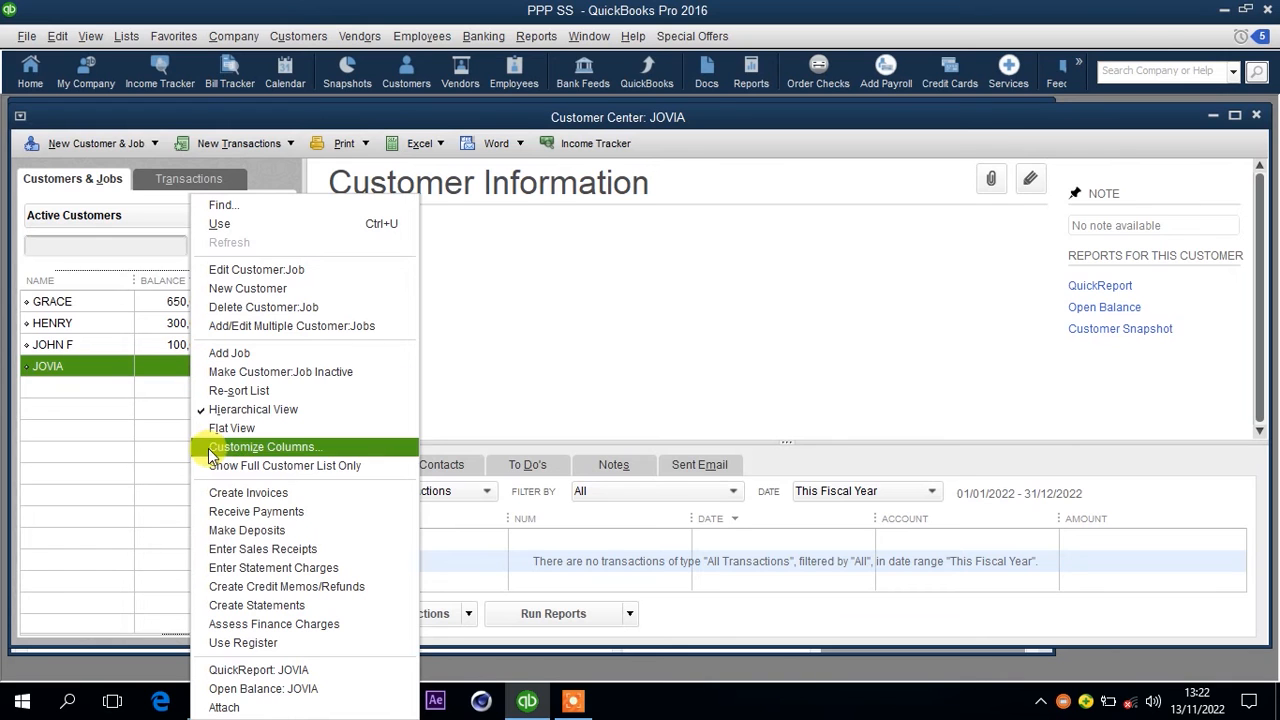
pyautogui.click(229, 495)
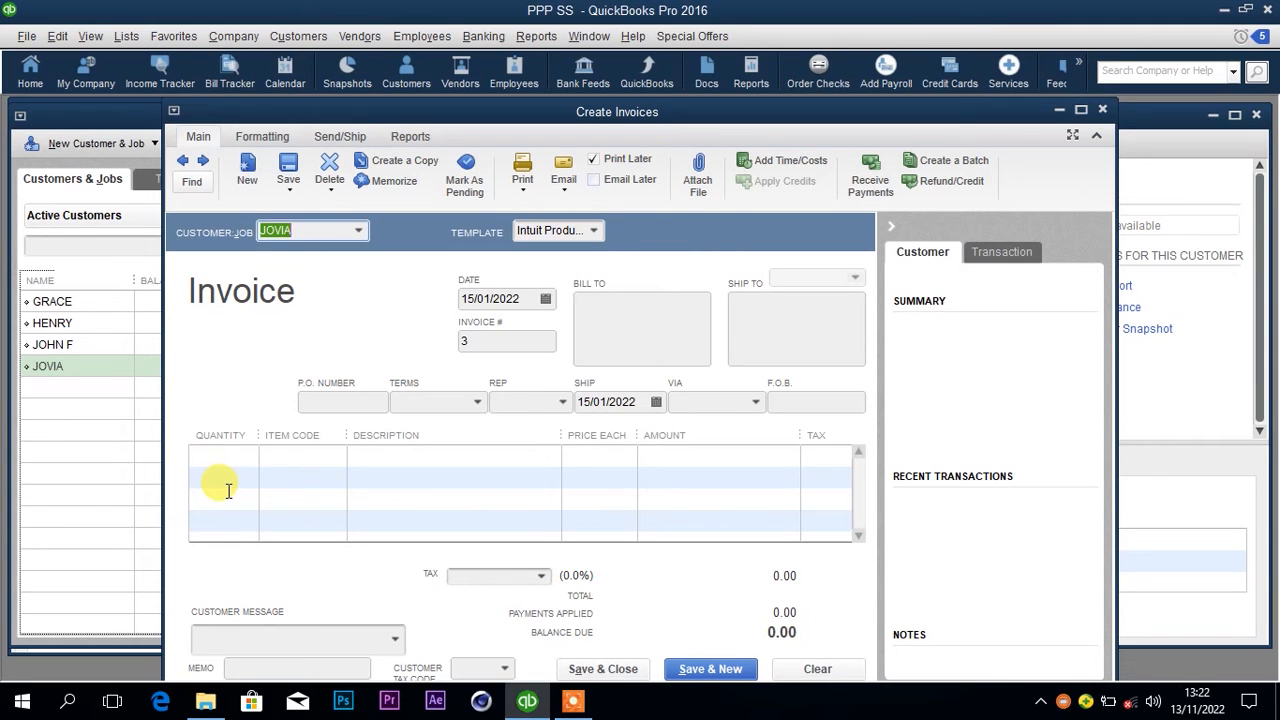
pyautogui.click(281, 453)
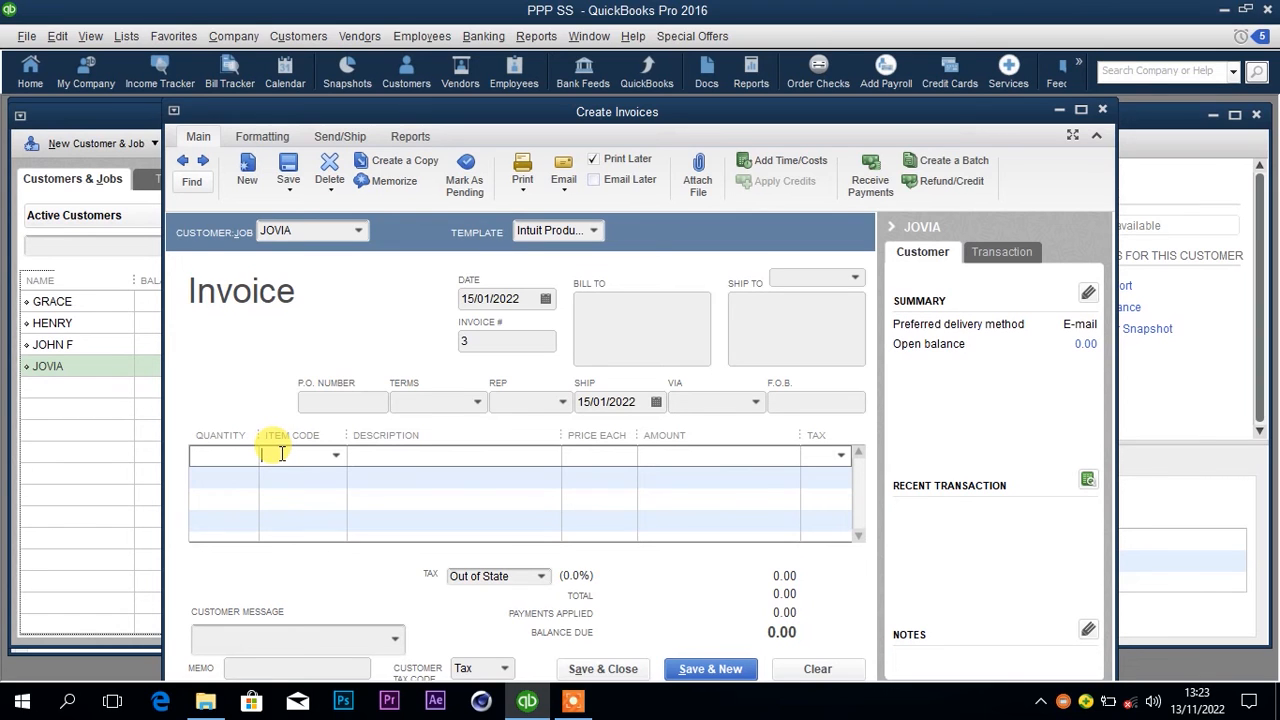
pyautogui.write('TUITION')
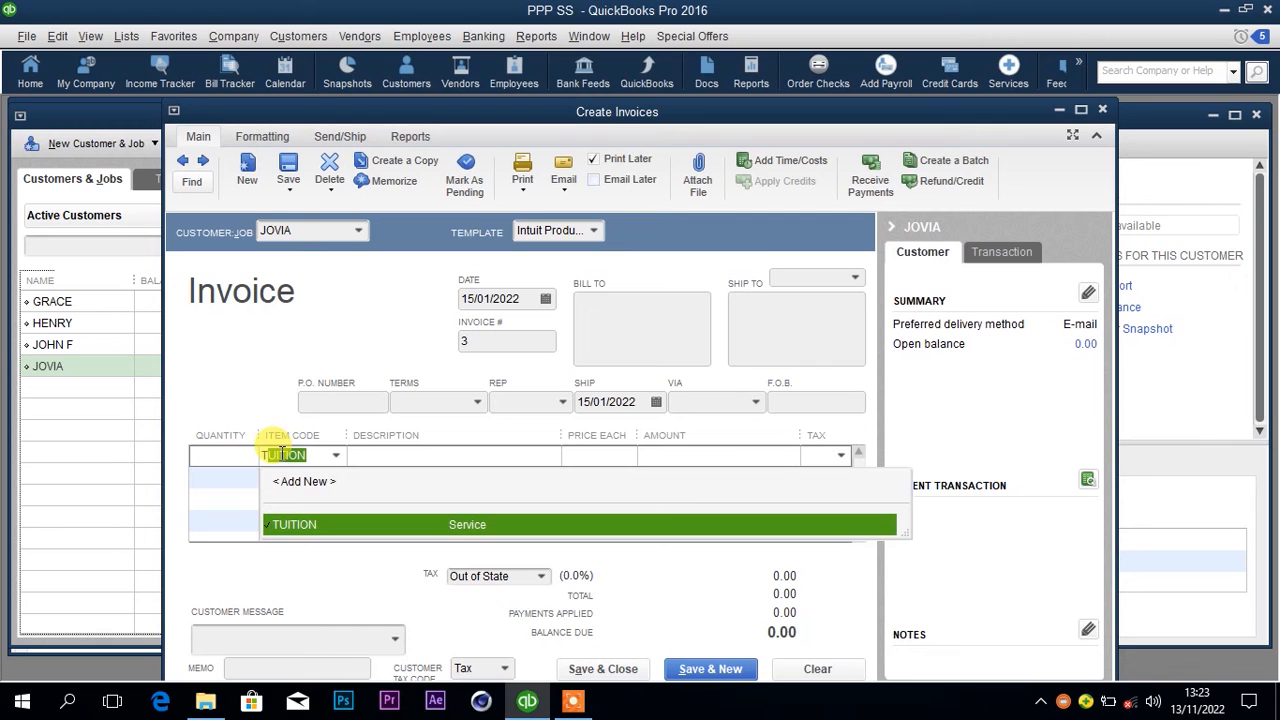
pyautogui.press('Return')
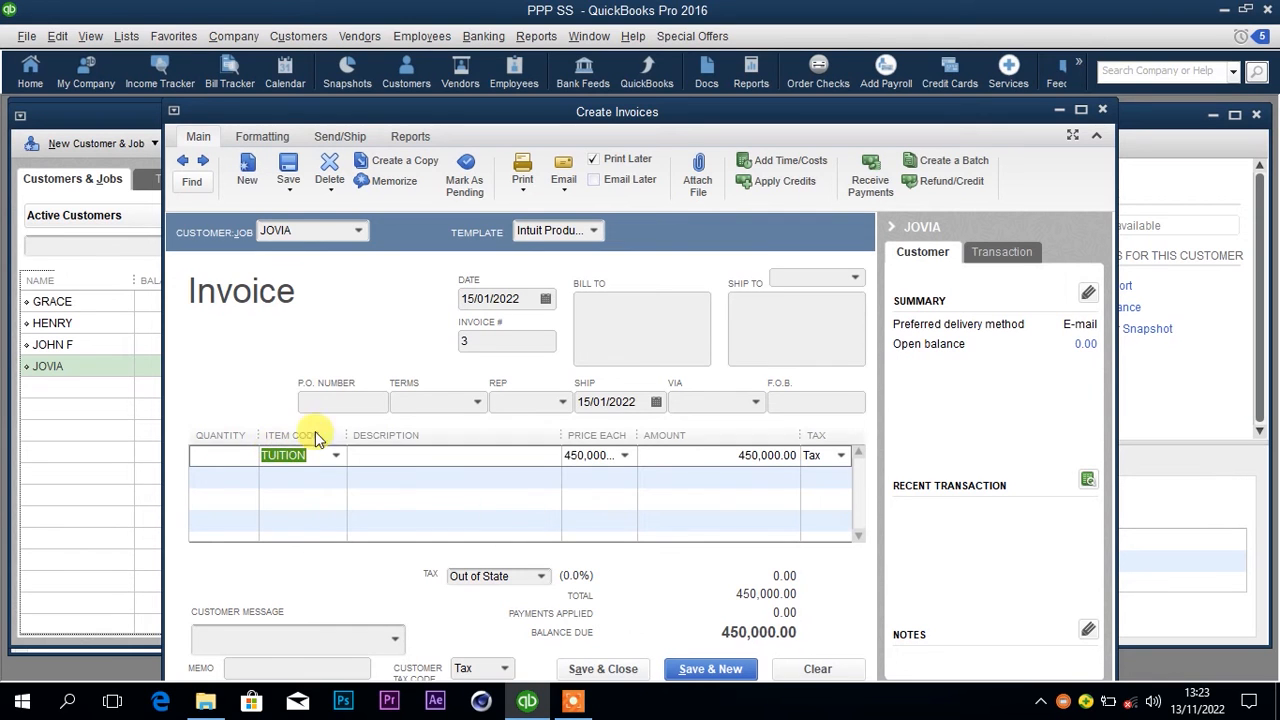
# Add DEV'T FEES and BOARDING FEES item lines to the fourth customer's invoice
pyautogui.click(314, 472)
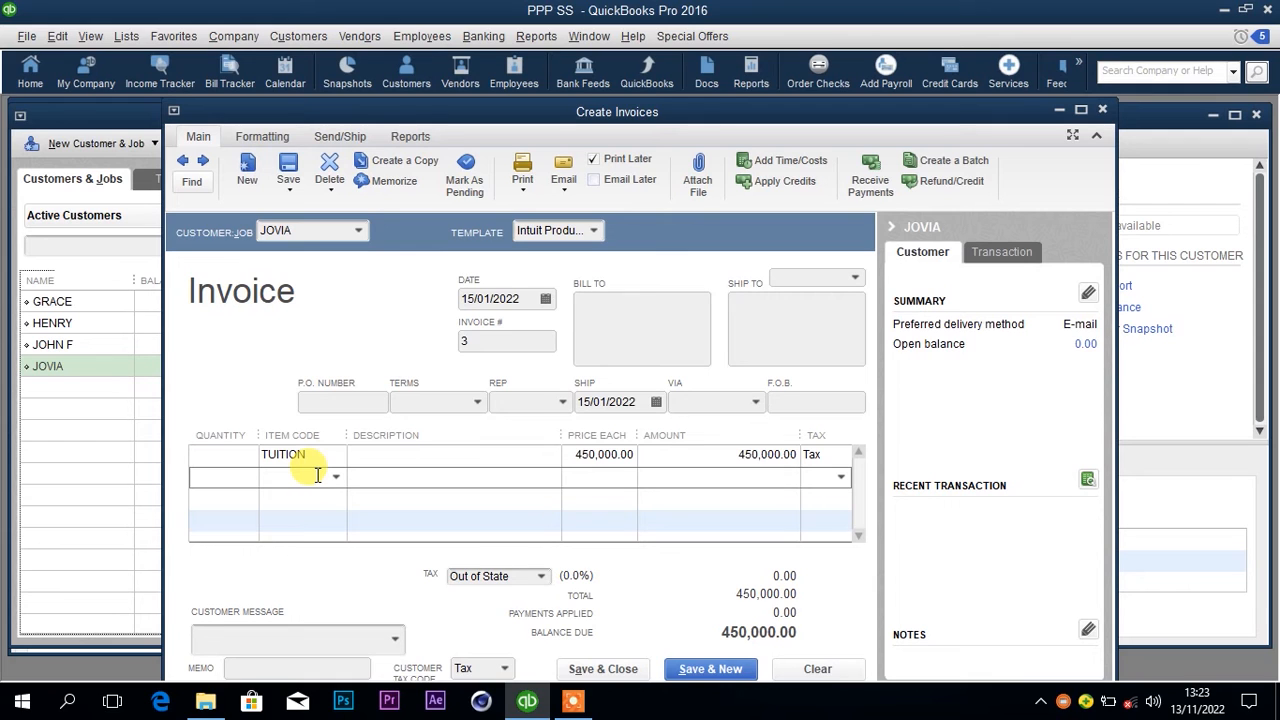
pyautogui.write('DEVT FEES')
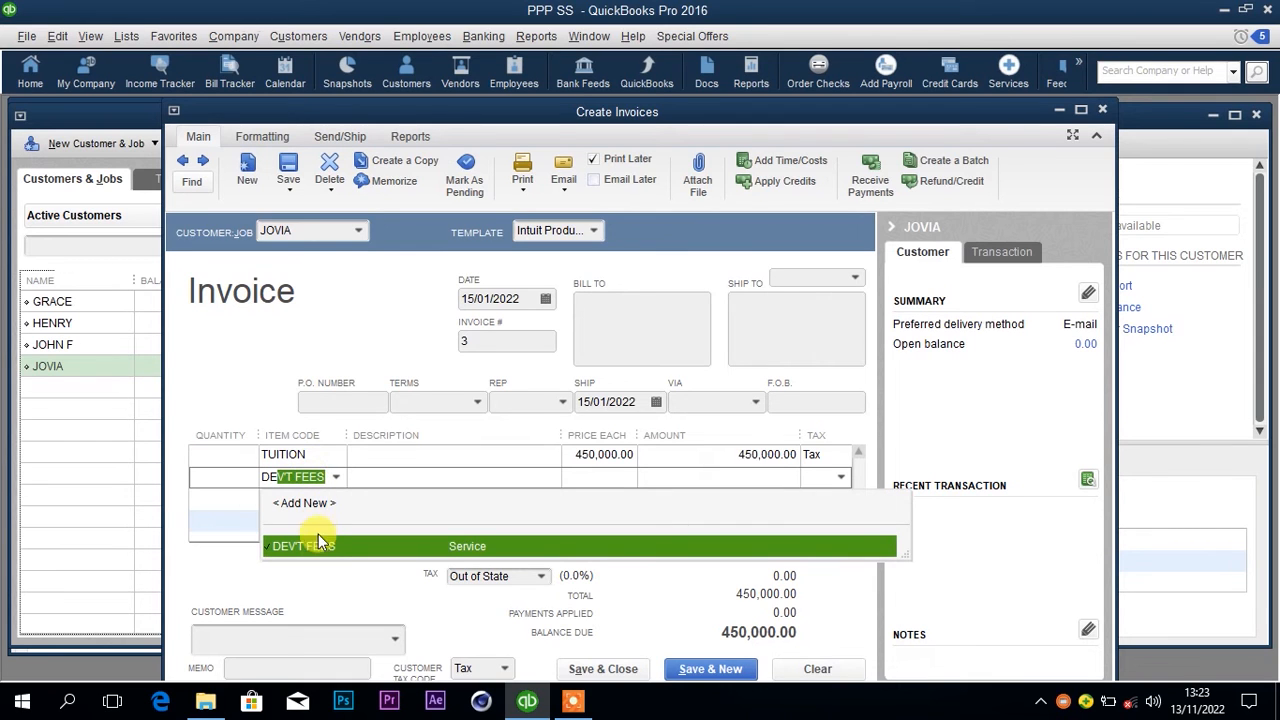
pyautogui.click(318, 543)
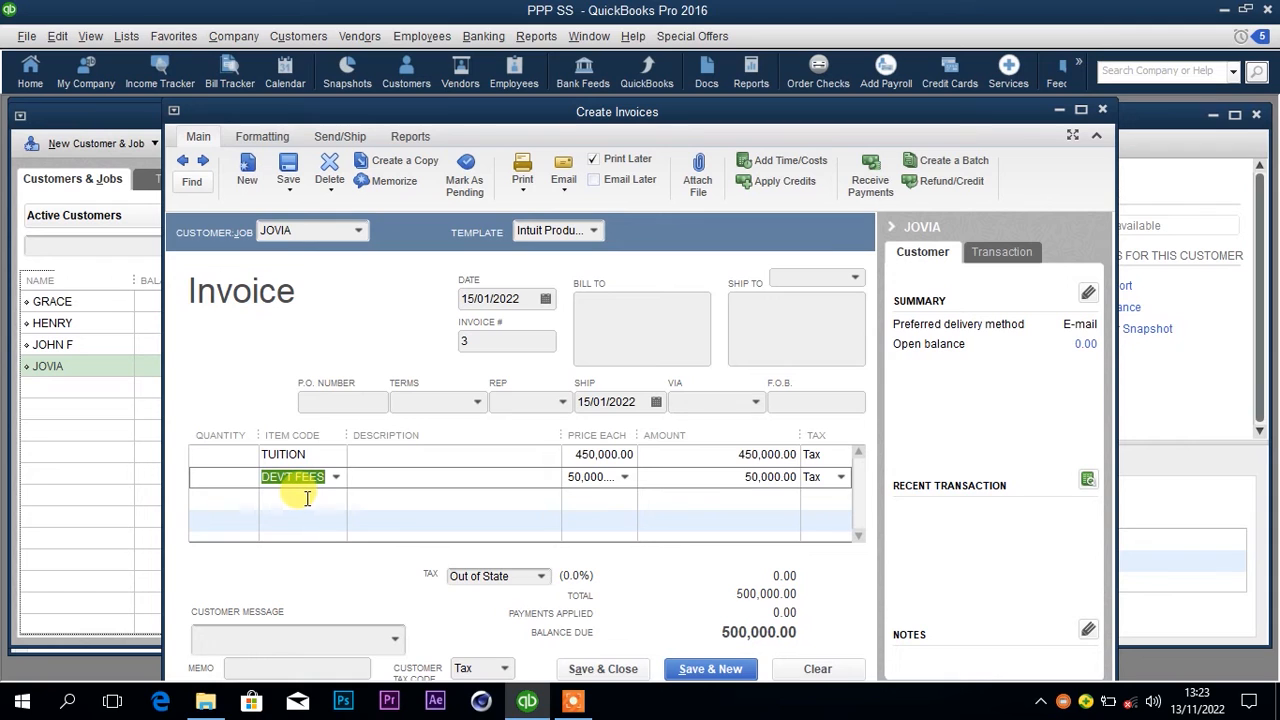
pyautogui.click(304, 499)
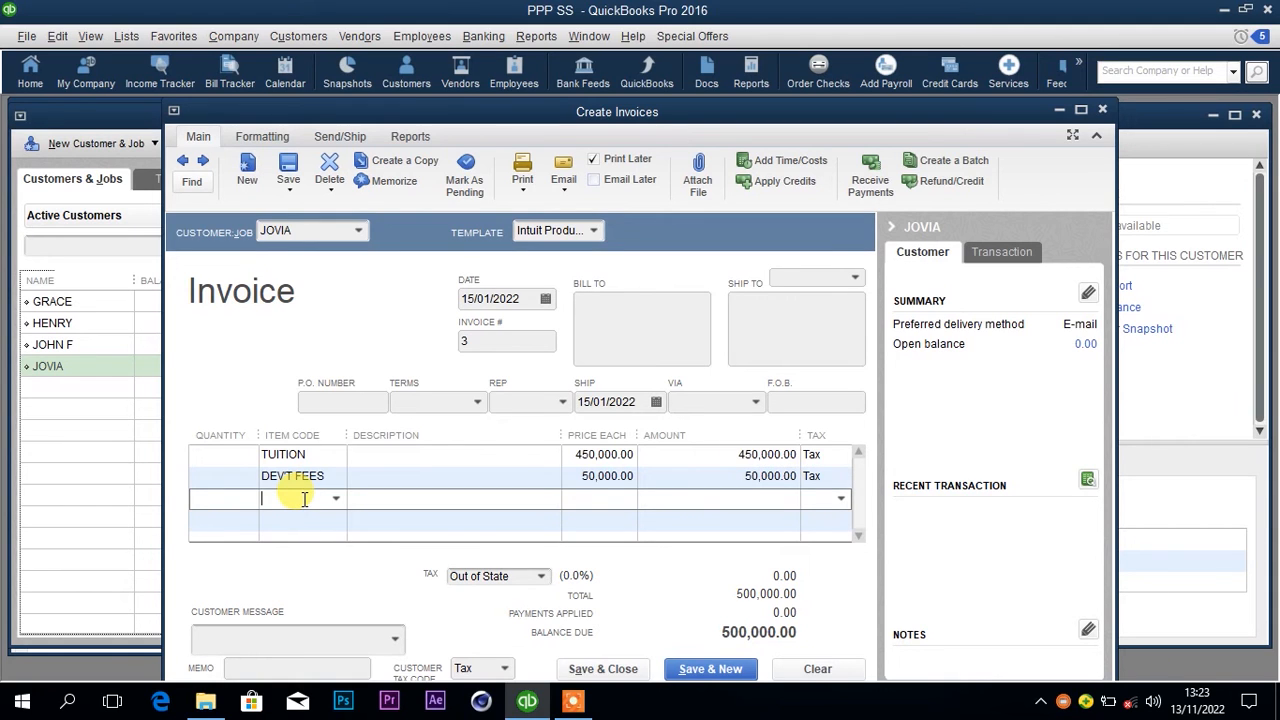
pyautogui.write('B')
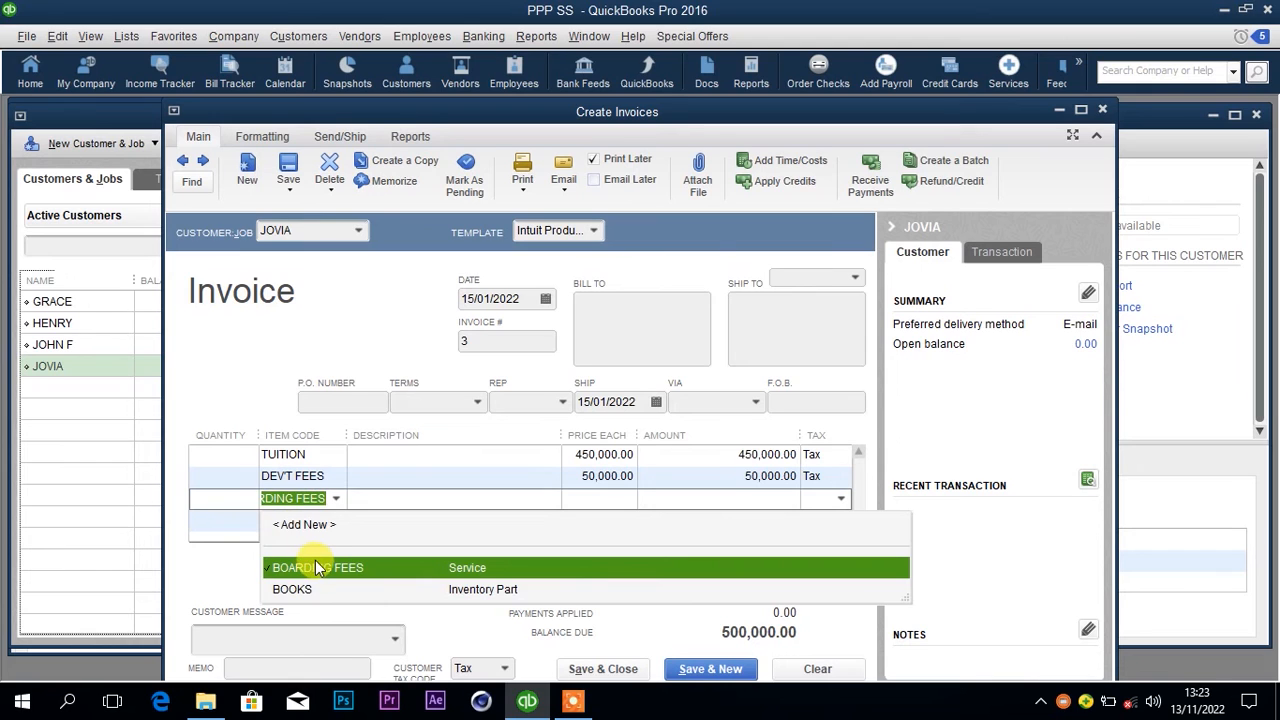
pyautogui.click(319, 567)
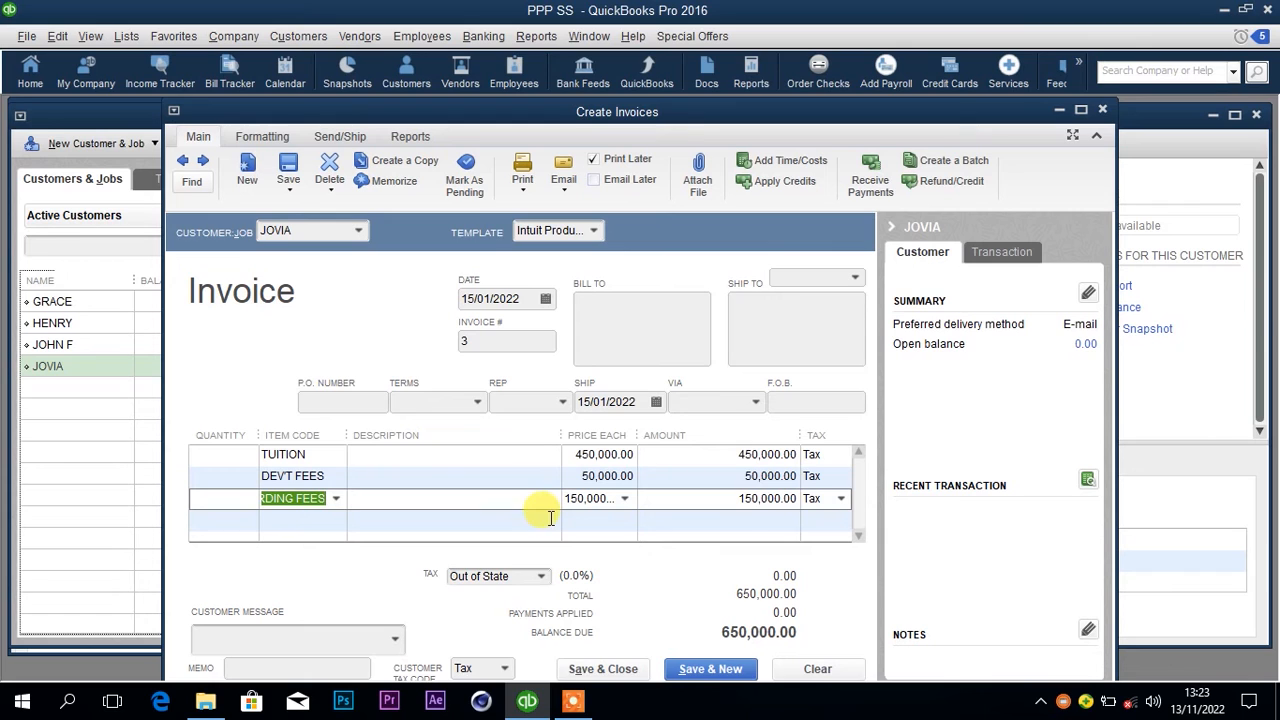
# Date the fourth customer's invoice 20/01/2022, save it accepting the past transaction date, and close the invoice form
pyautogui.click(546, 299)
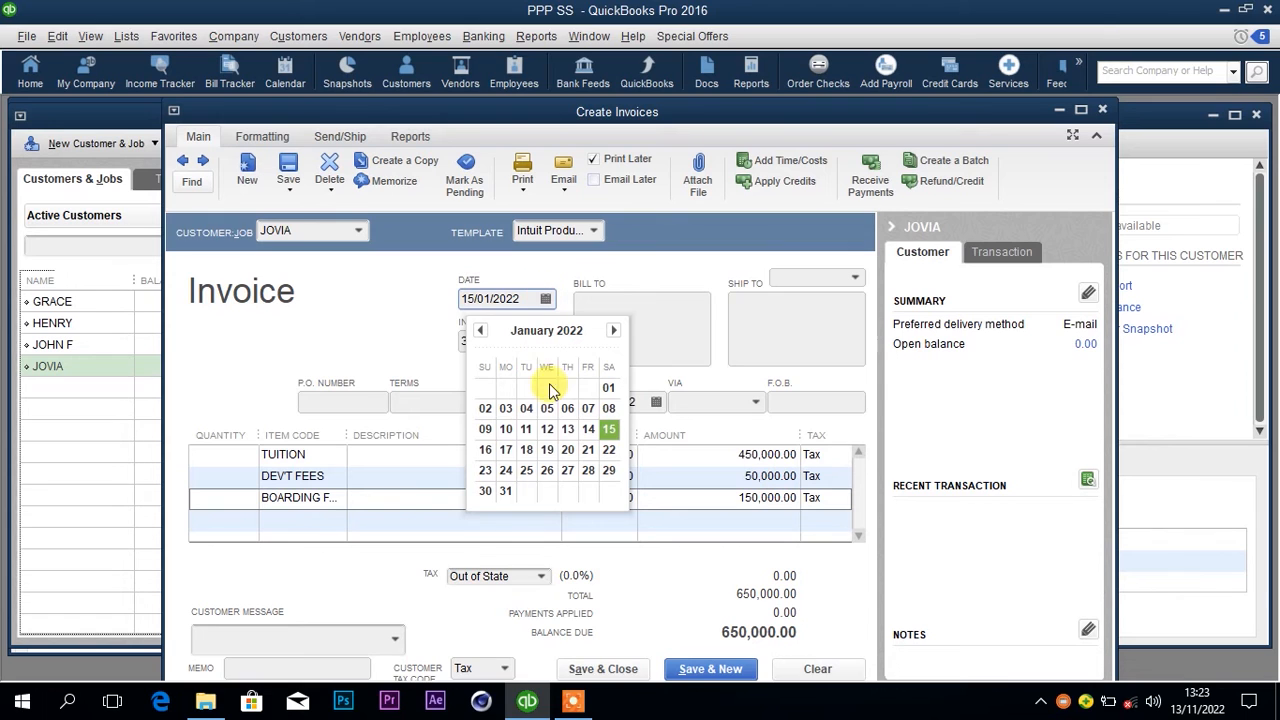
pyautogui.click(567, 450)
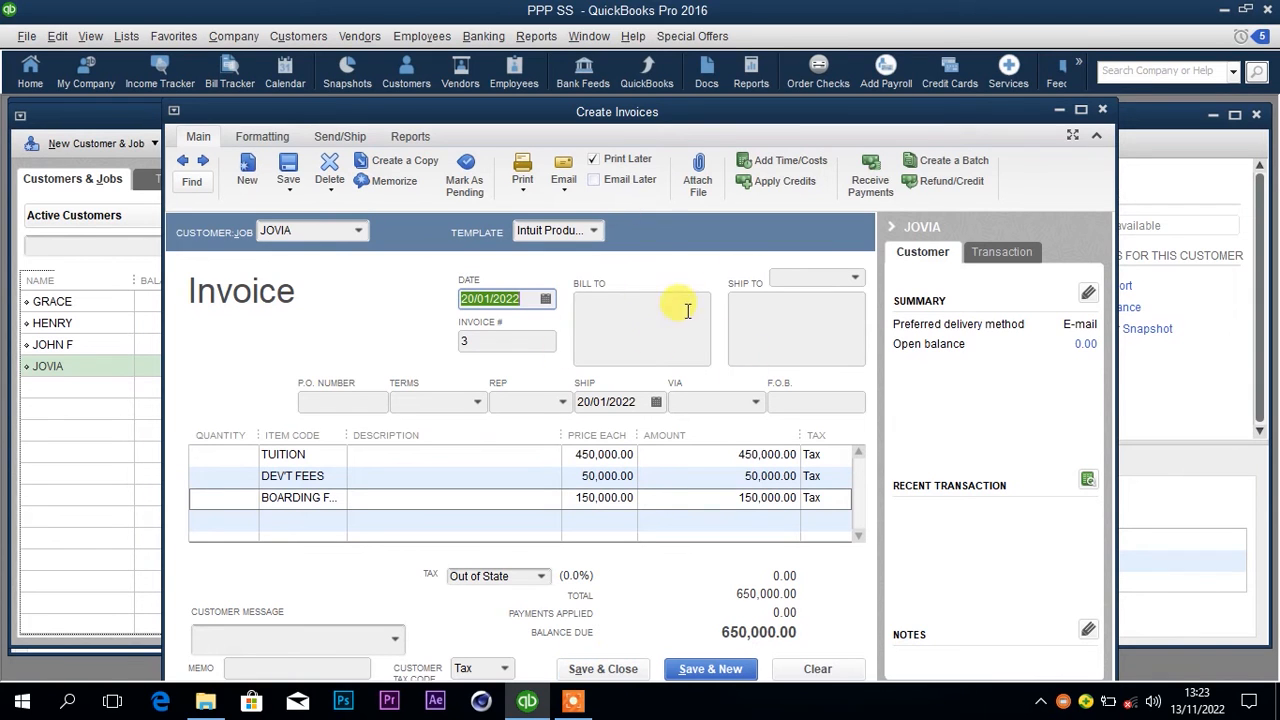
pyautogui.click(713, 672)
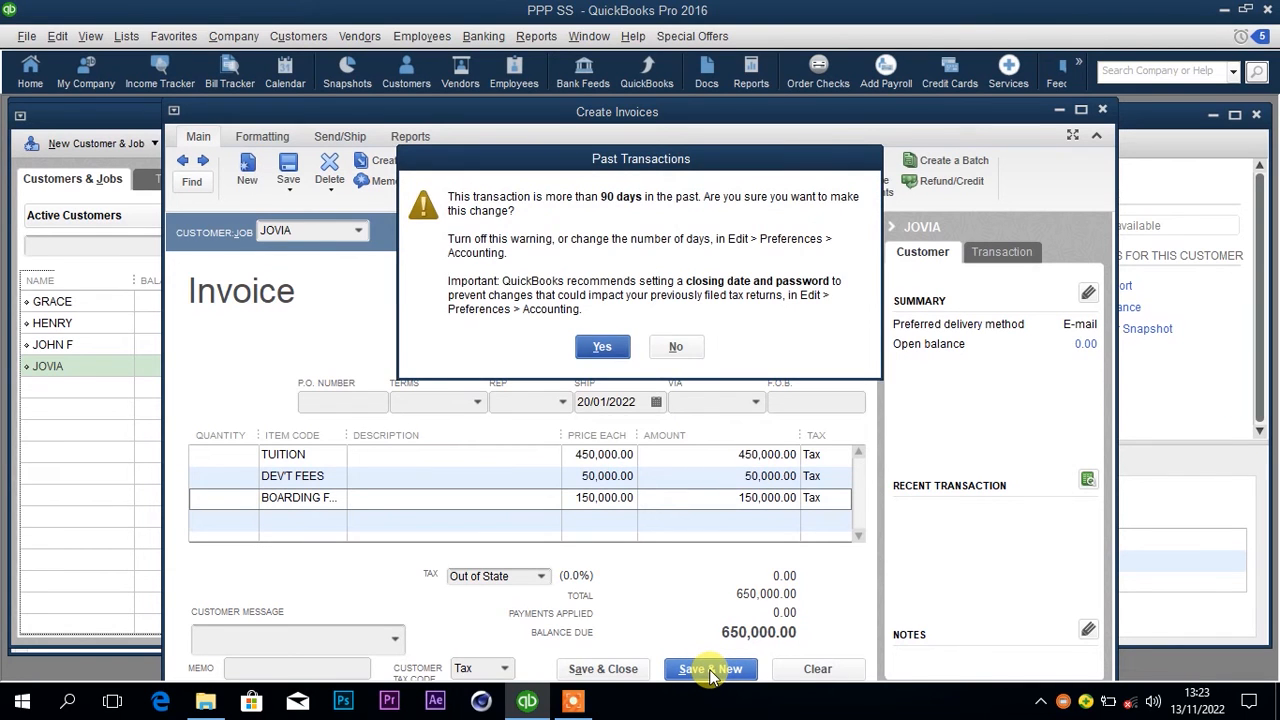
pyautogui.click(610, 350)
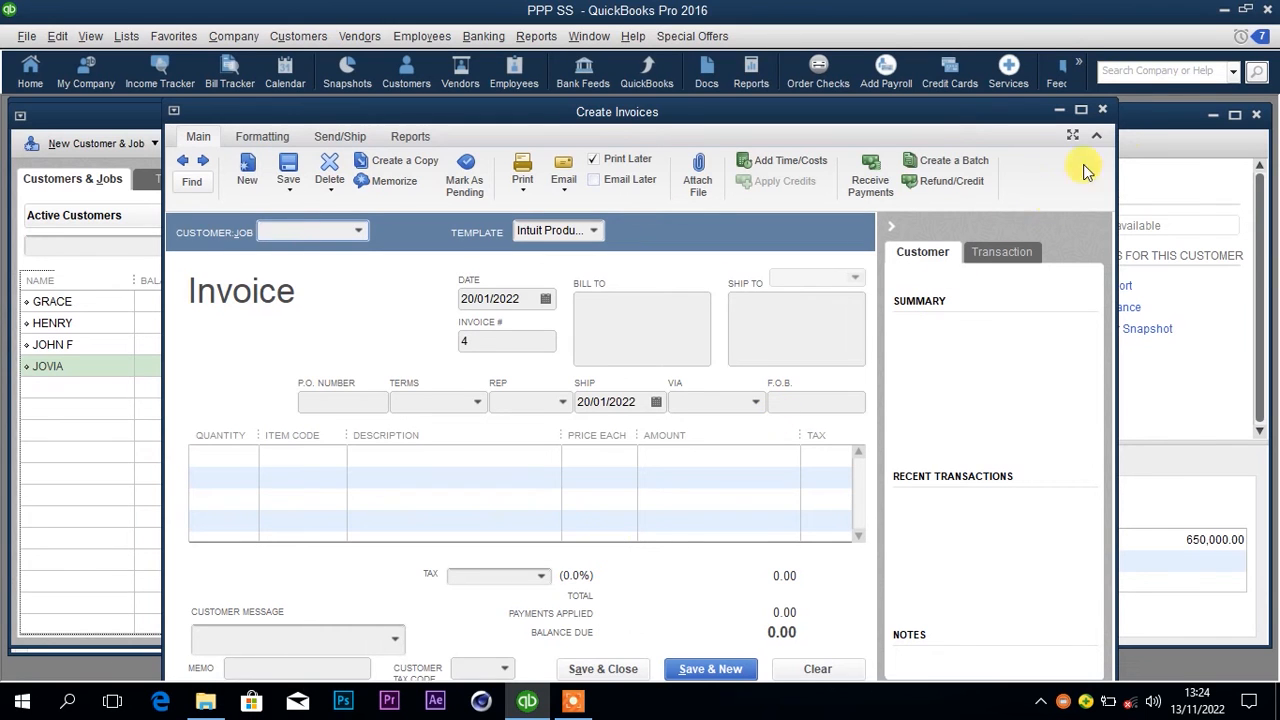
pyautogui.click(1105, 108)
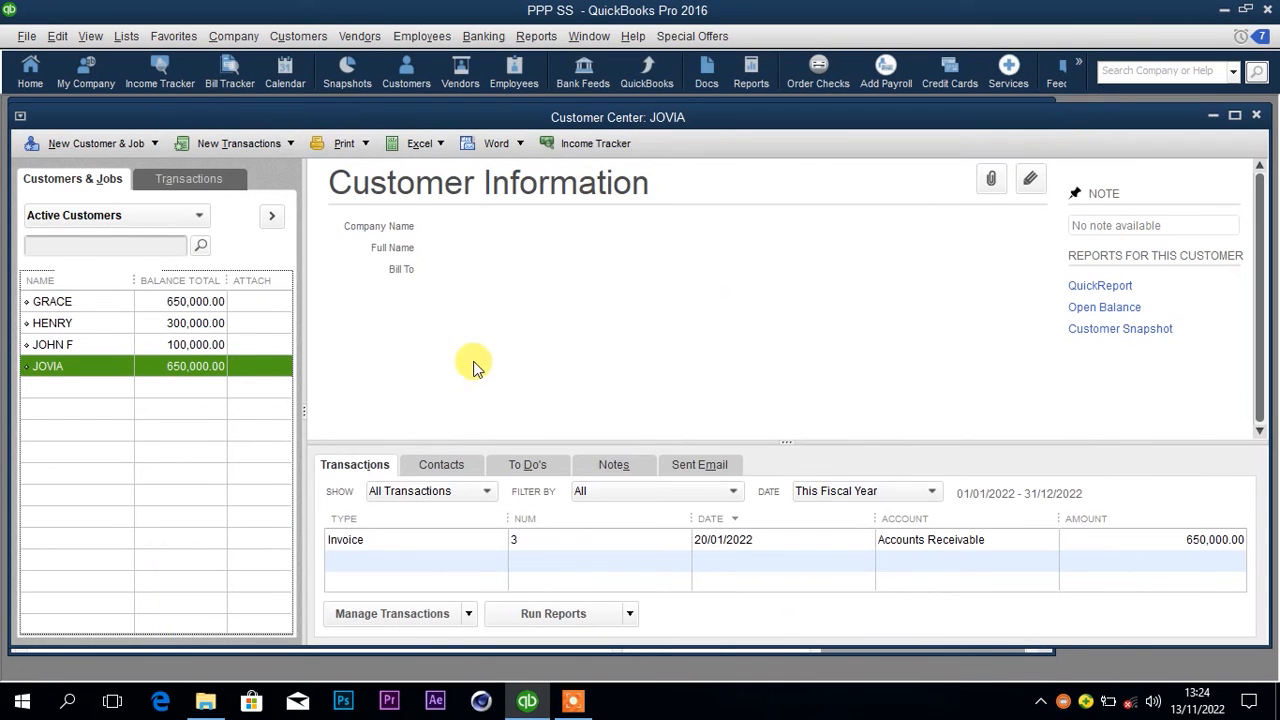
# Enter a received payment of 300,000 from the fourth customer, paid by check with check number 867
pyautogui.rightClick(185, 365)
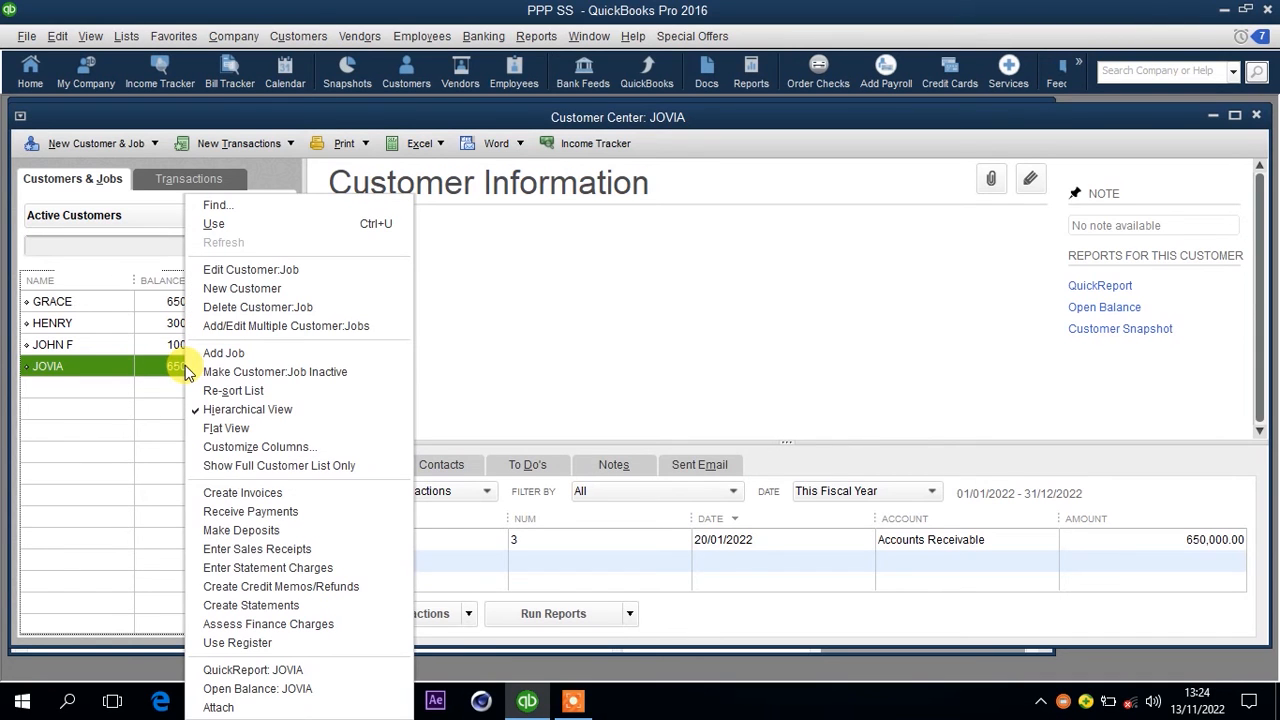
pyautogui.click(231, 497)
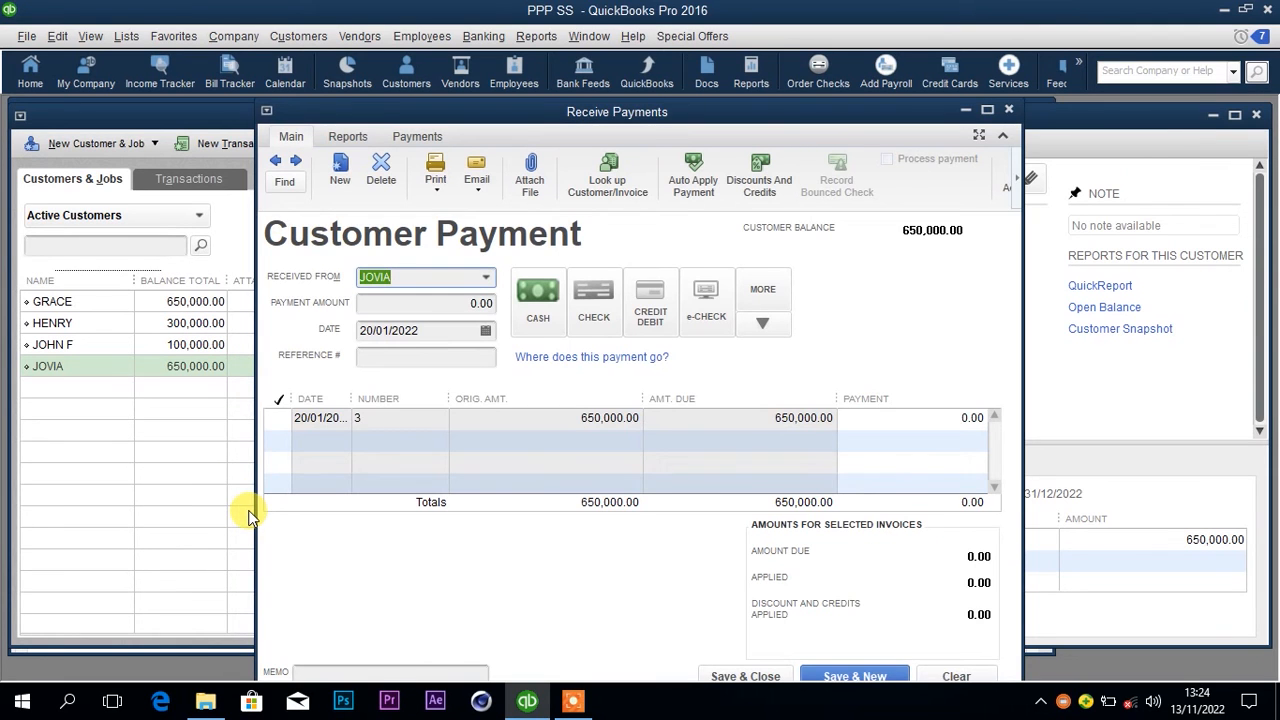
pyautogui.click(407, 305)
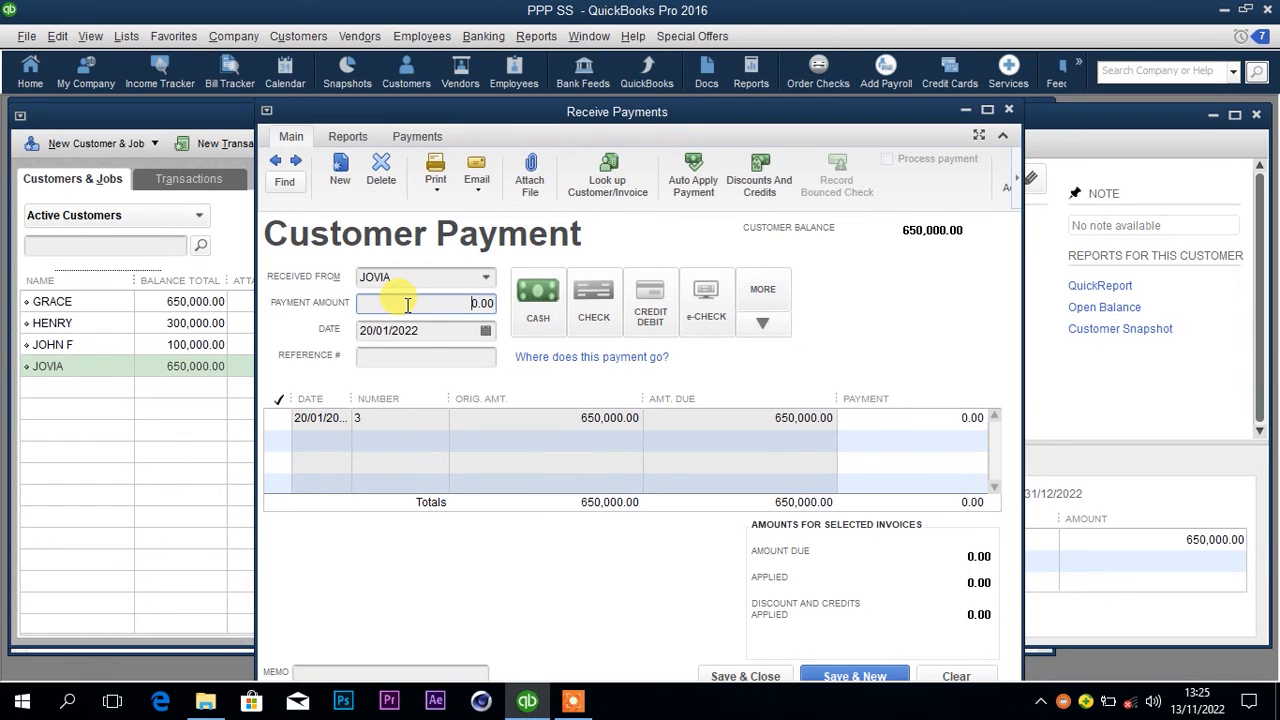
pyautogui.write('30000')
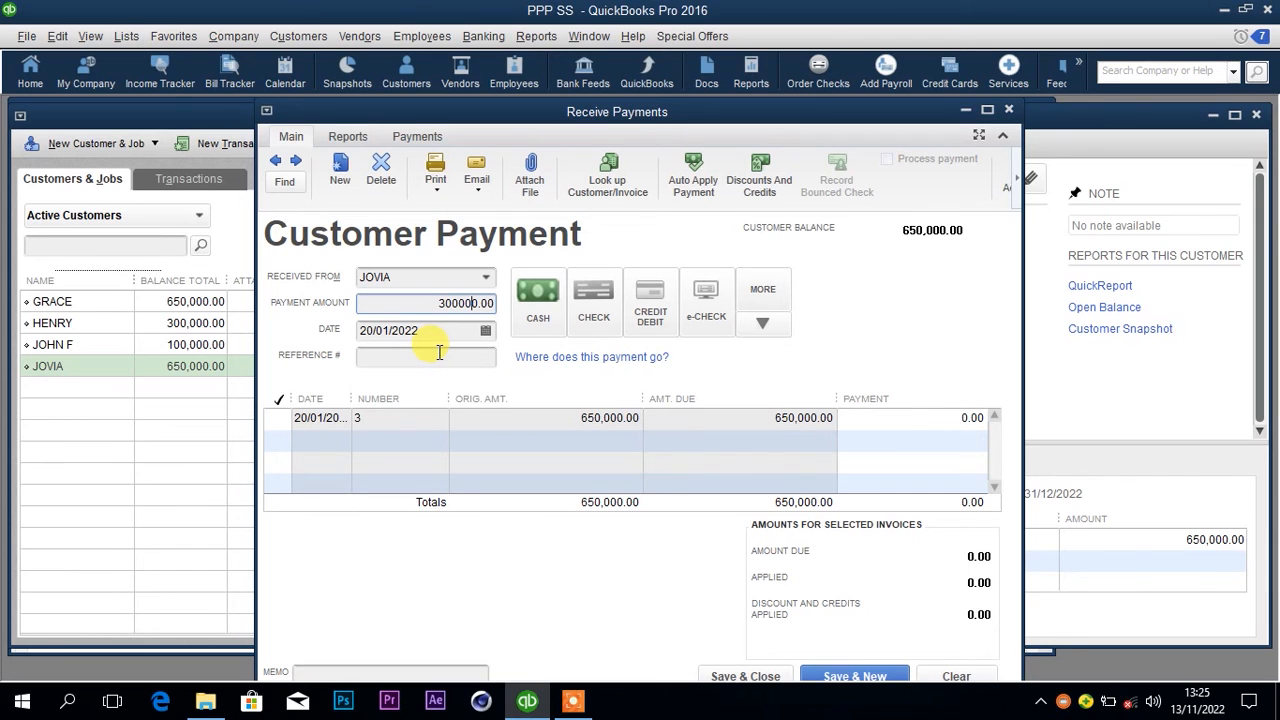
pyautogui.click(597, 298)
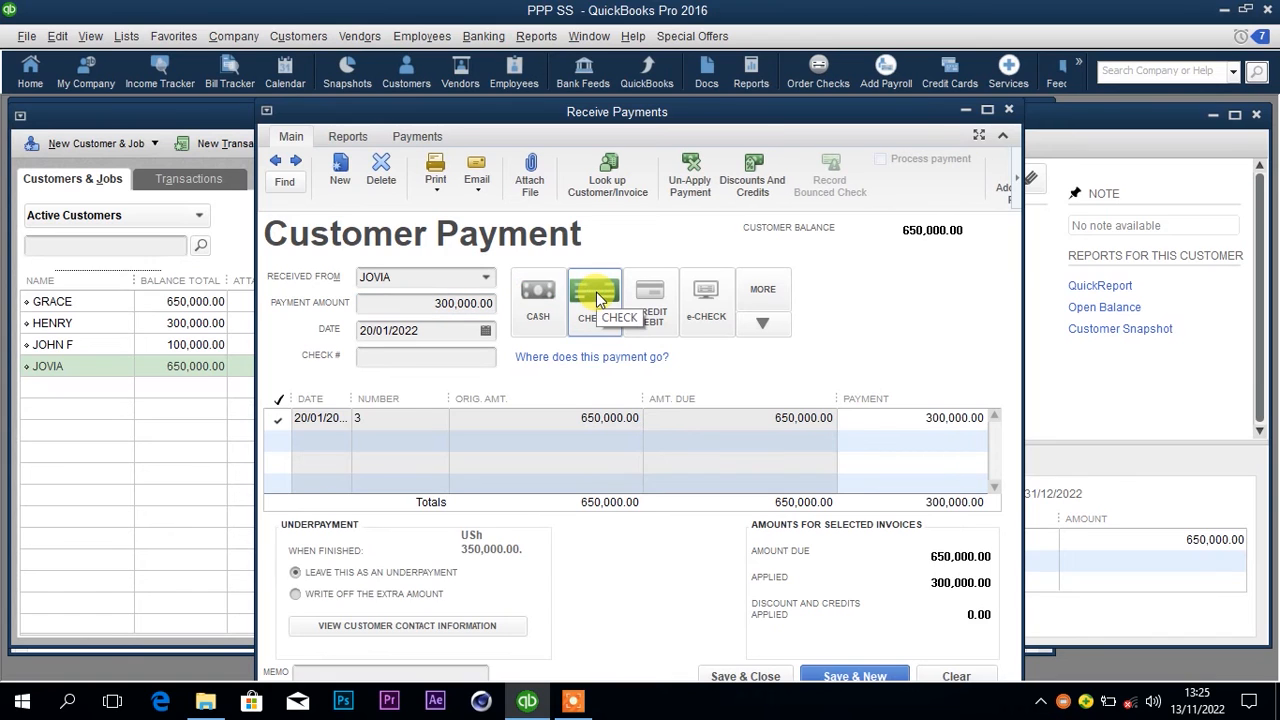
pyautogui.click(425, 360)
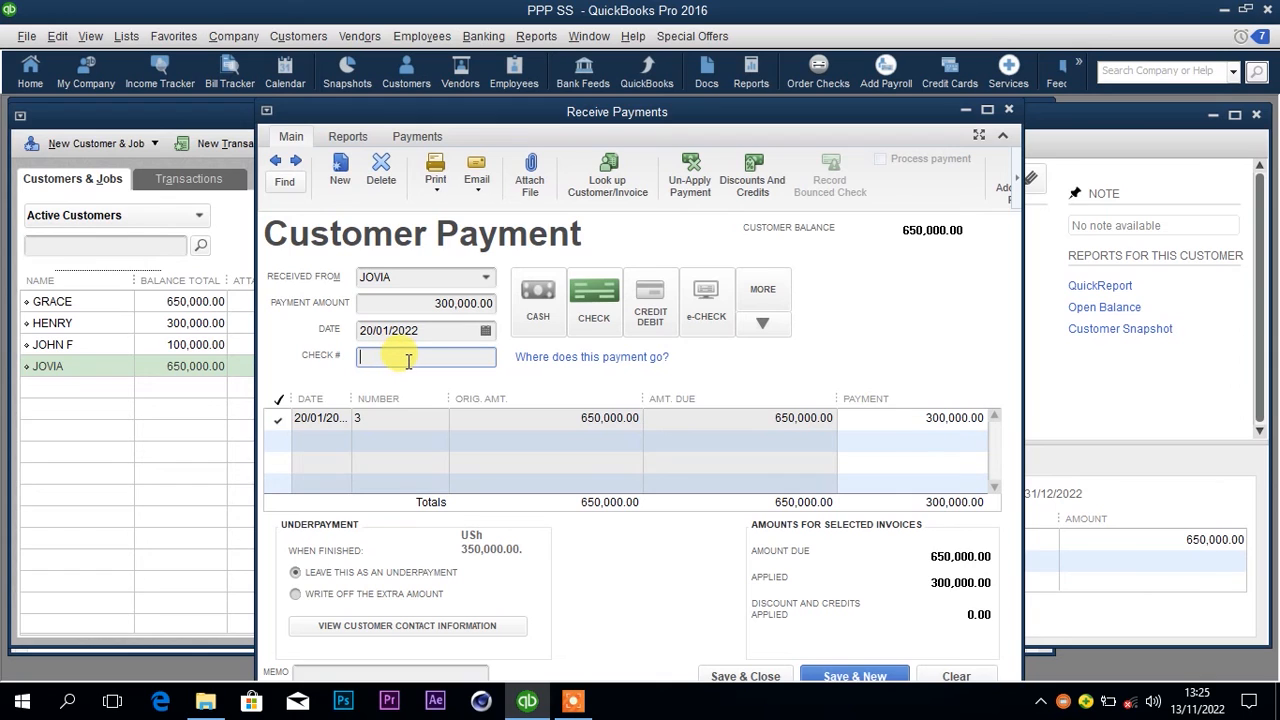
pyautogui.write('8')
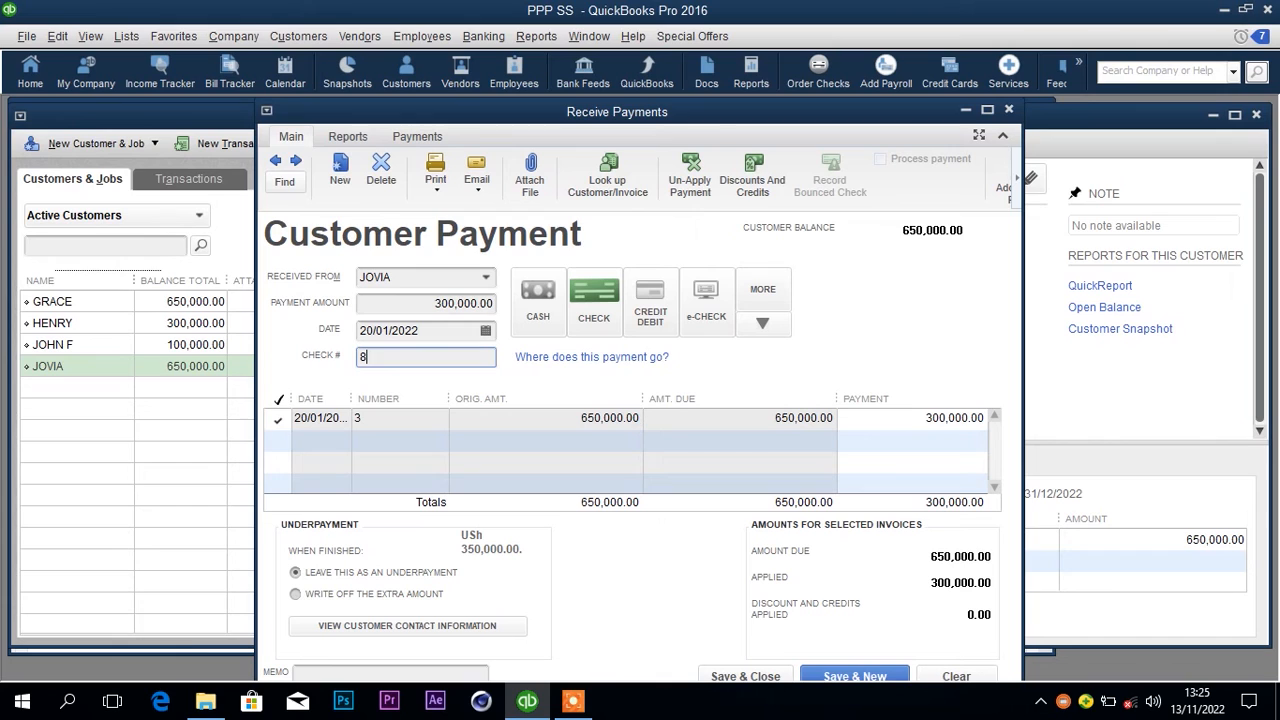
pyautogui.write('67')
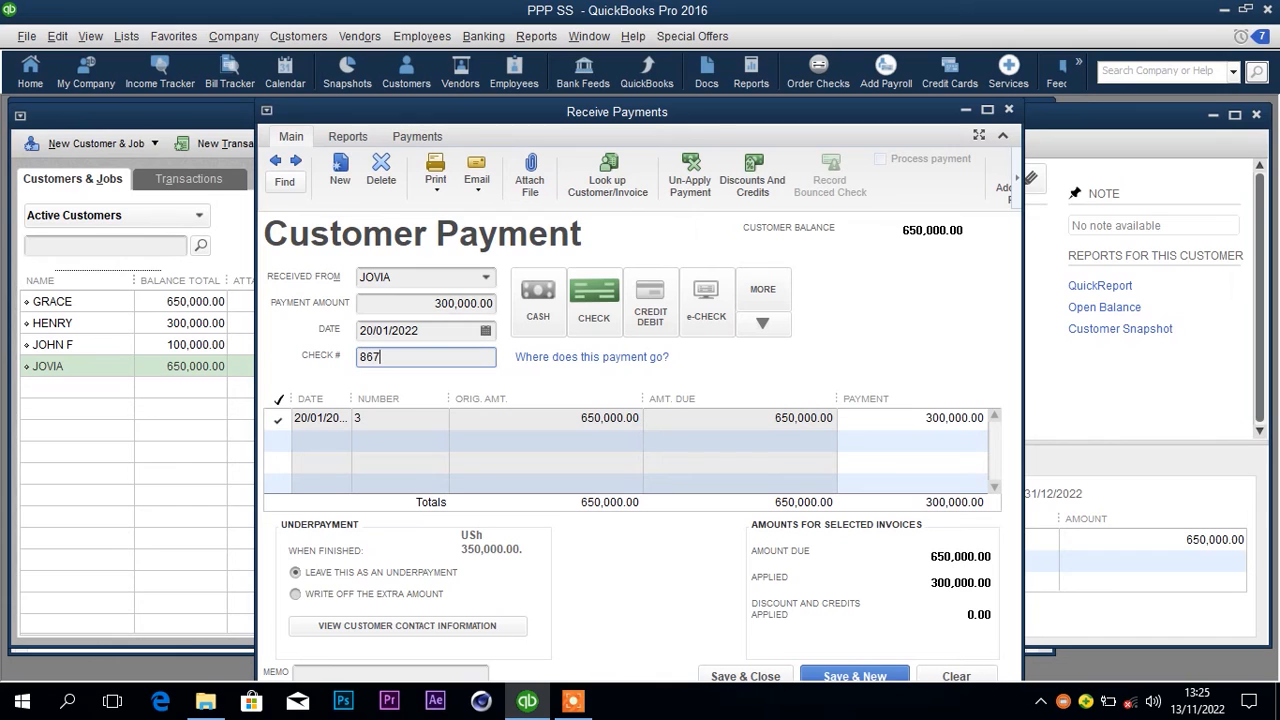
# Date the check payment 22/01/2022, then save and close it, accepting the past transaction date
pyautogui.click(486, 332)
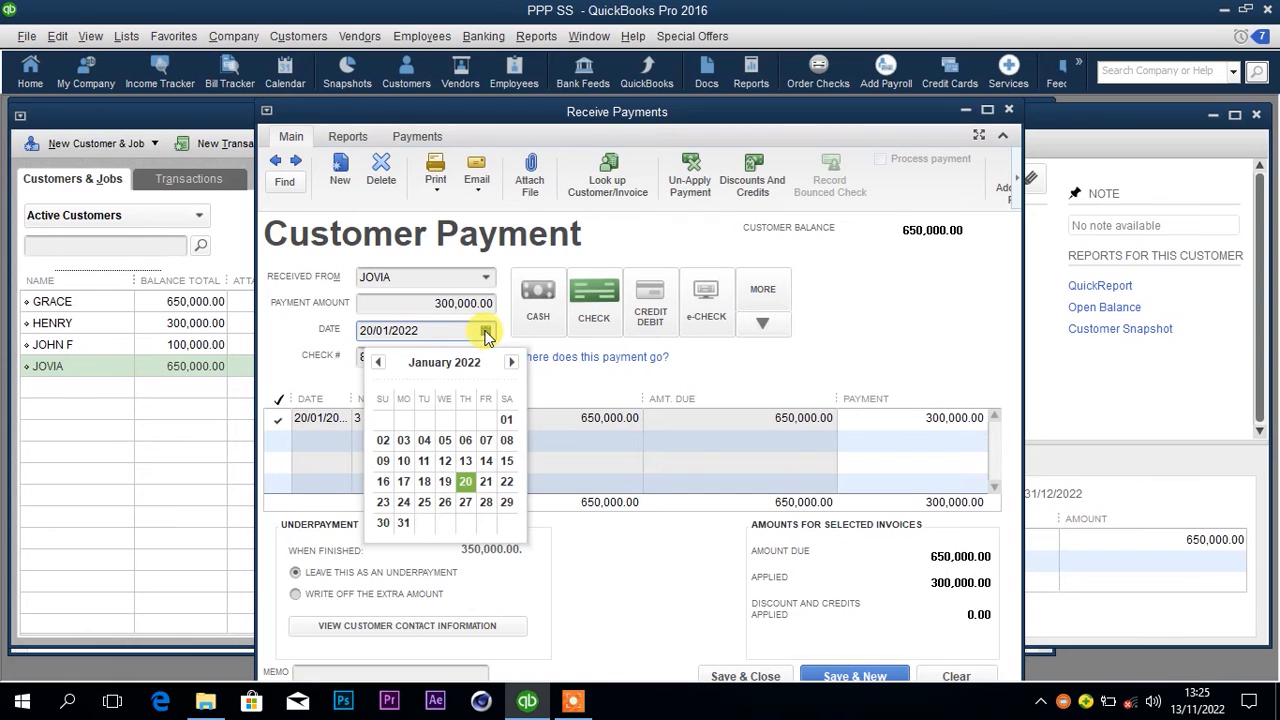
pyautogui.click(506, 482)
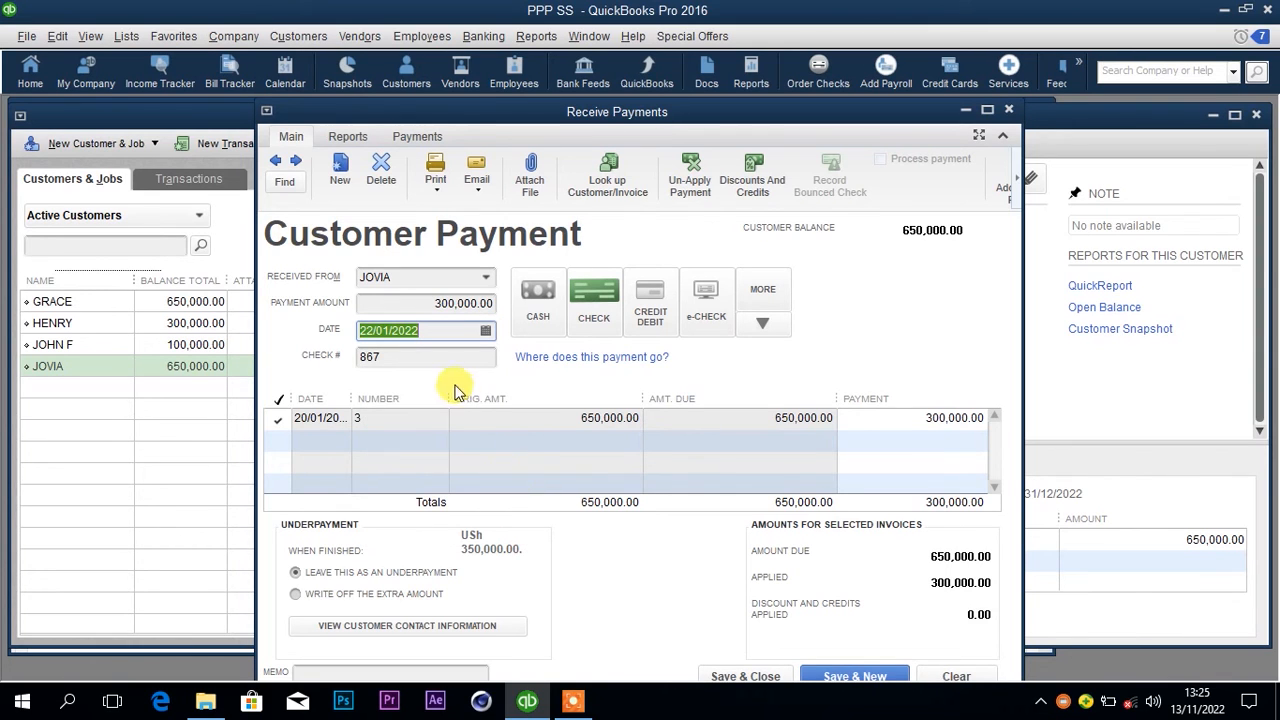
pyautogui.click(770, 678)
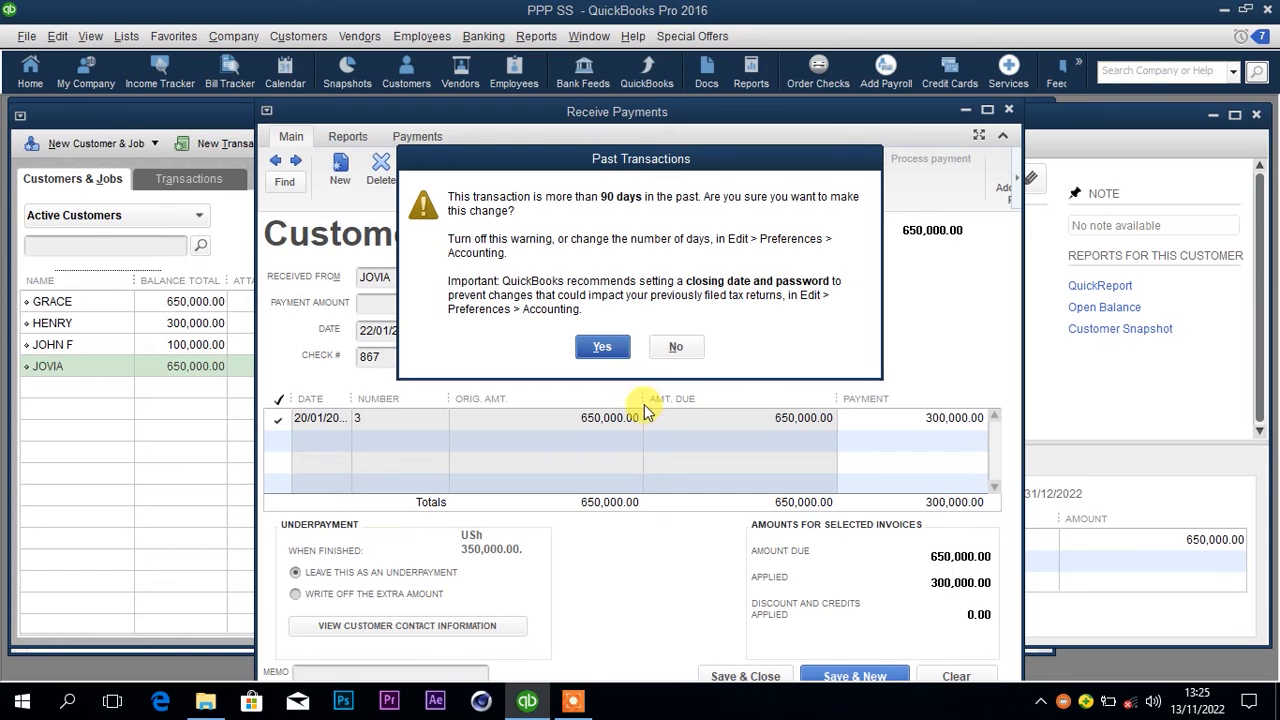
pyautogui.click(610, 349)
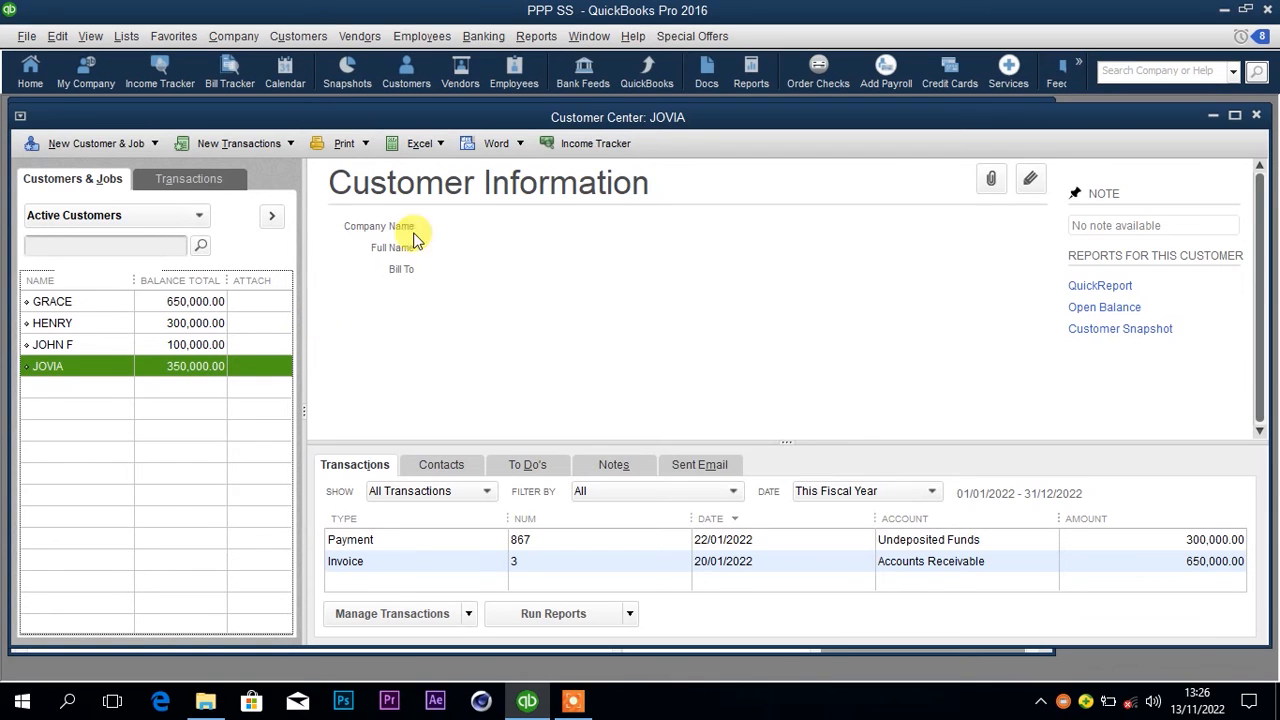
# Start a bank deposit that includes the fourth customer's 300,000 check payment
pyautogui.click(489, 37)
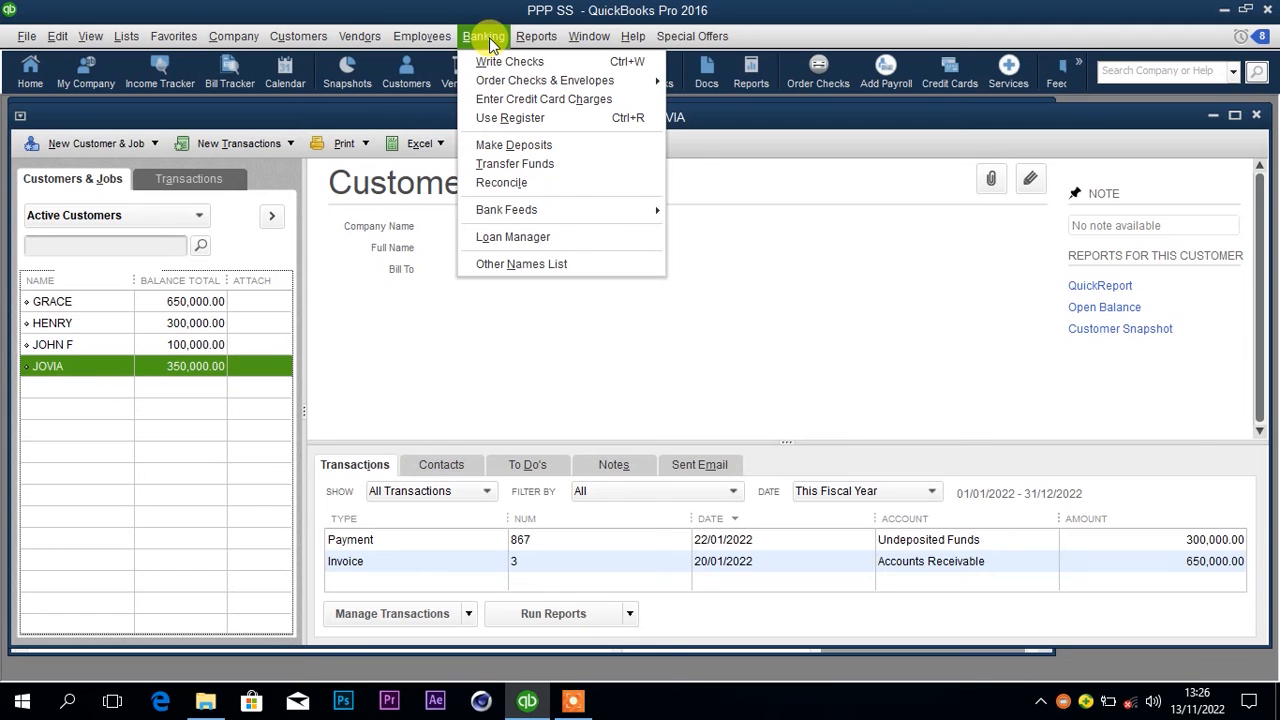
pyautogui.click(513, 146)
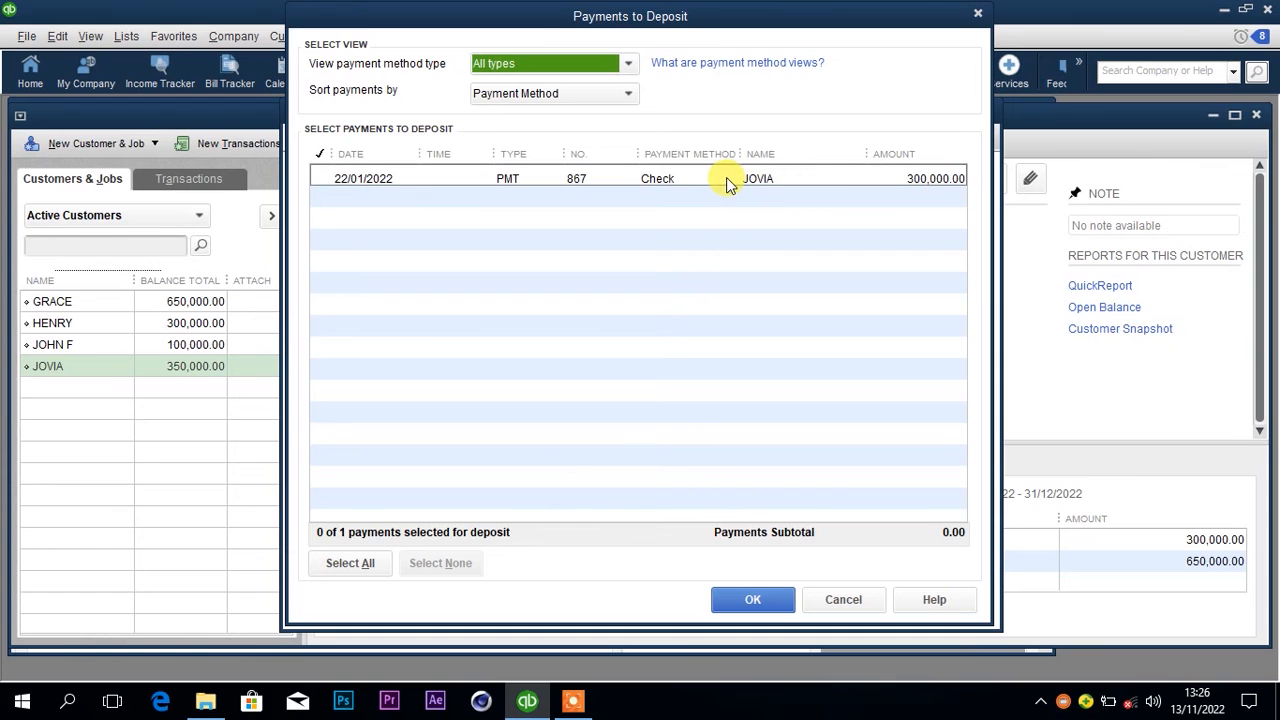
pyautogui.click(615, 178)
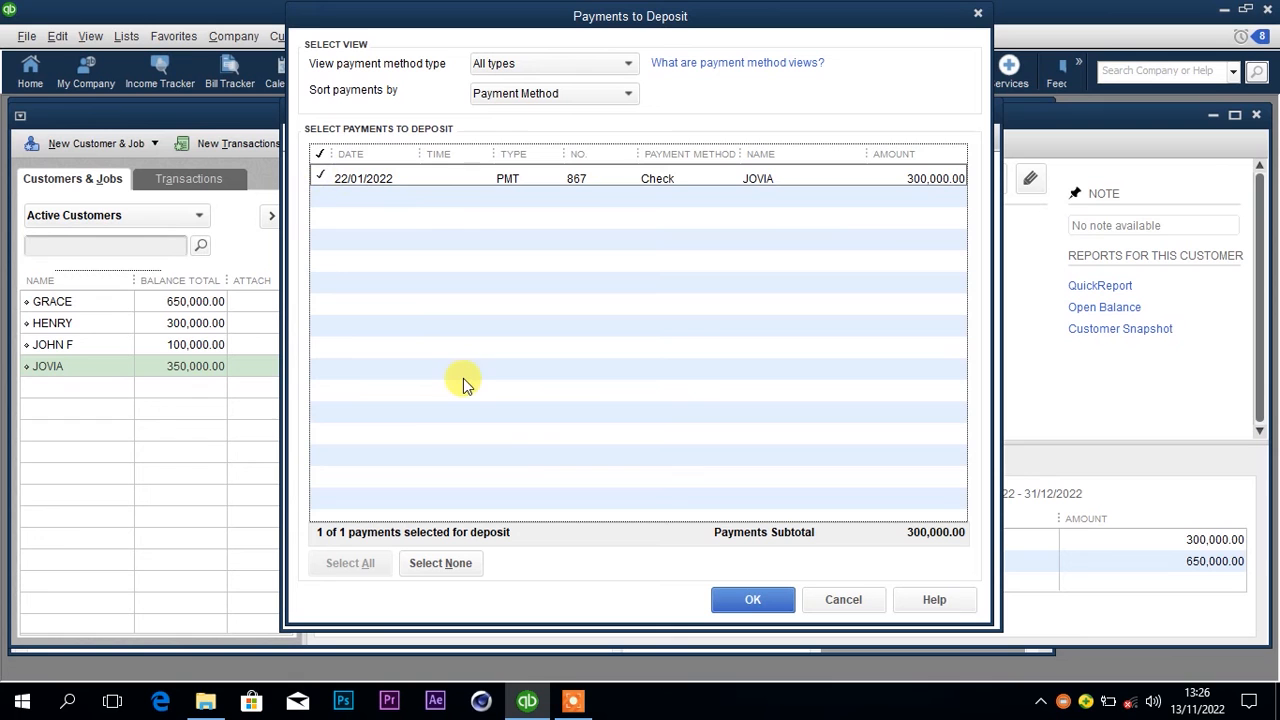
pyautogui.click(745, 603)
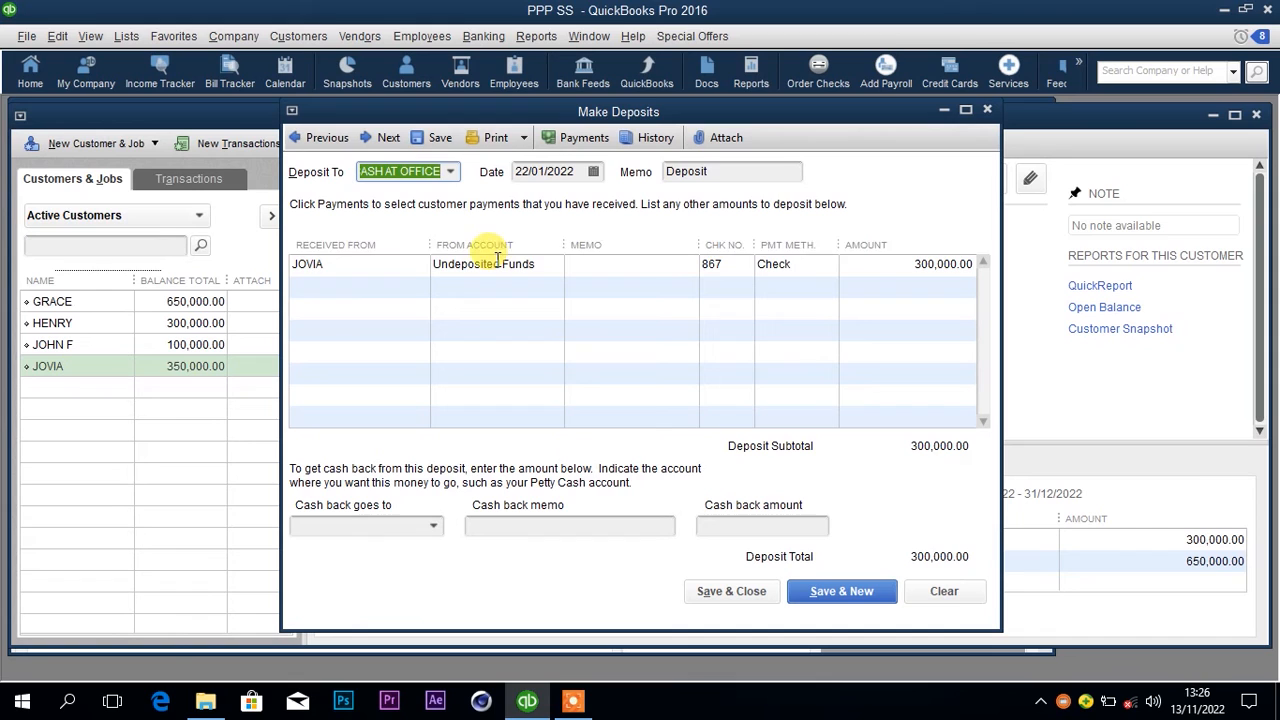
# Set the deposit's destination to CENTENARY CURRENT ACCOUNT, then save and close the deposit, accepting the past transaction date
pyautogui.click(451, 178)
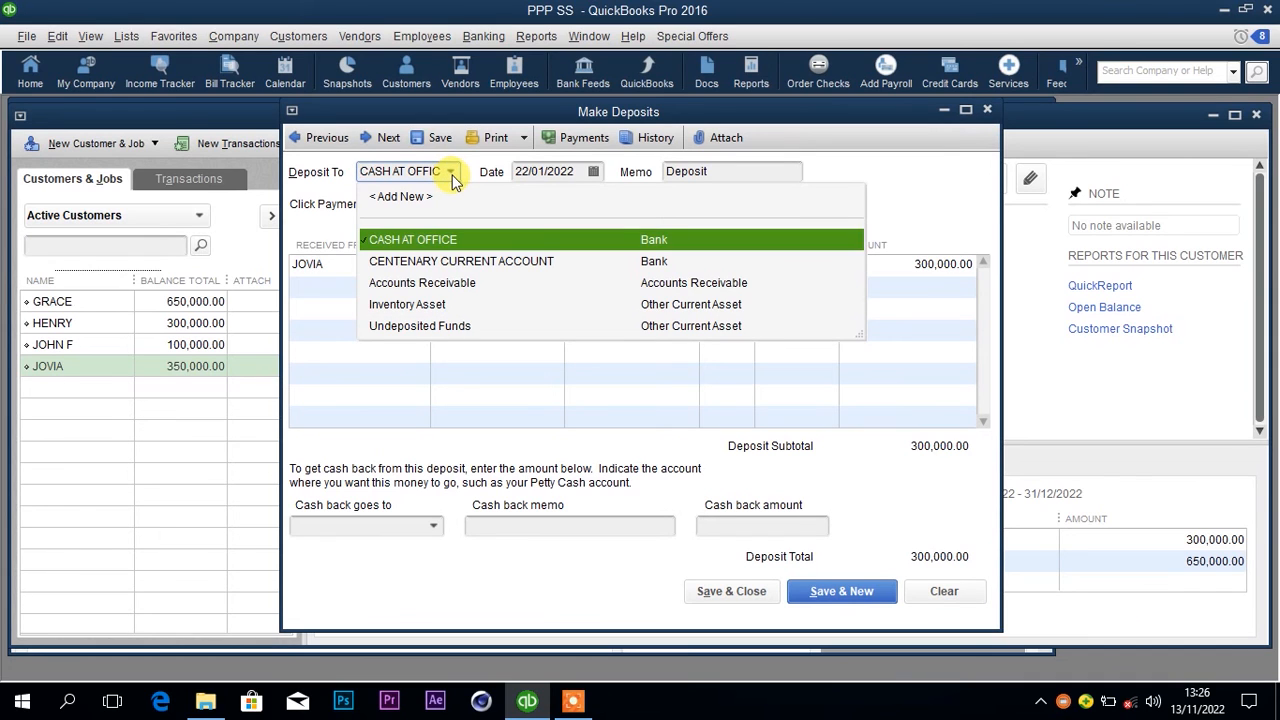
pyautogui.click(446, 242)
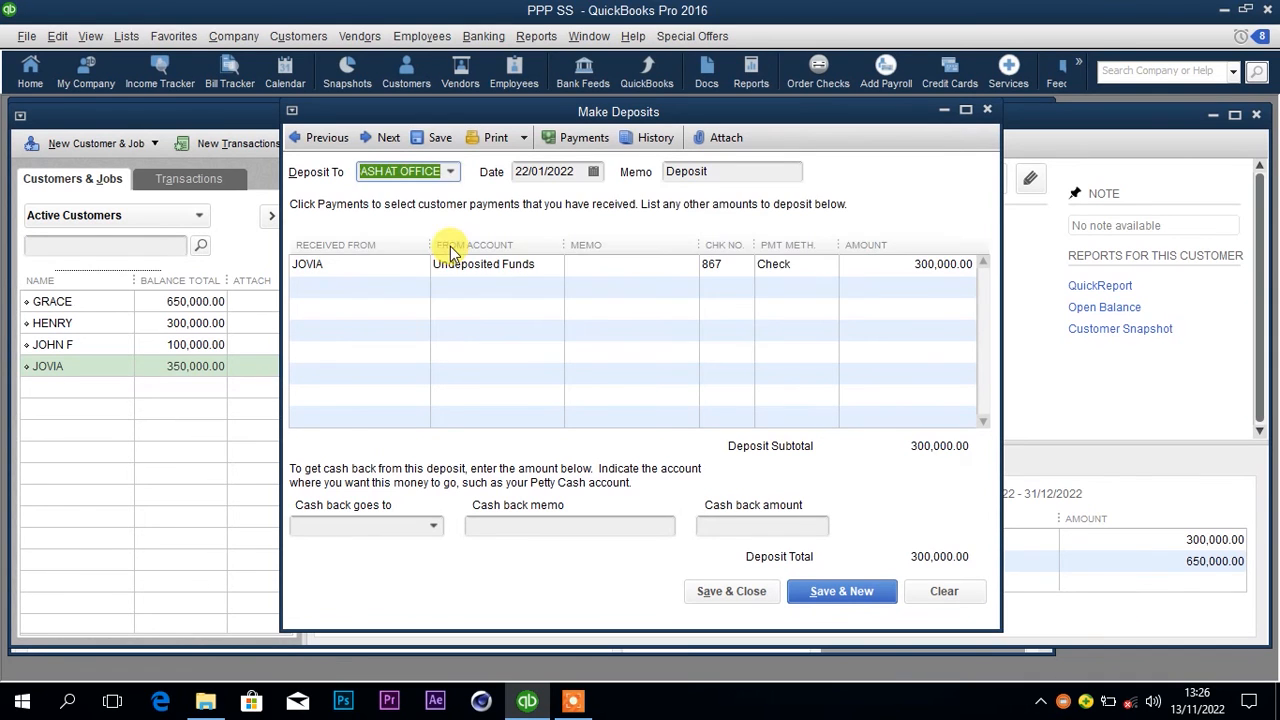
pyautogui.click(451, 173)
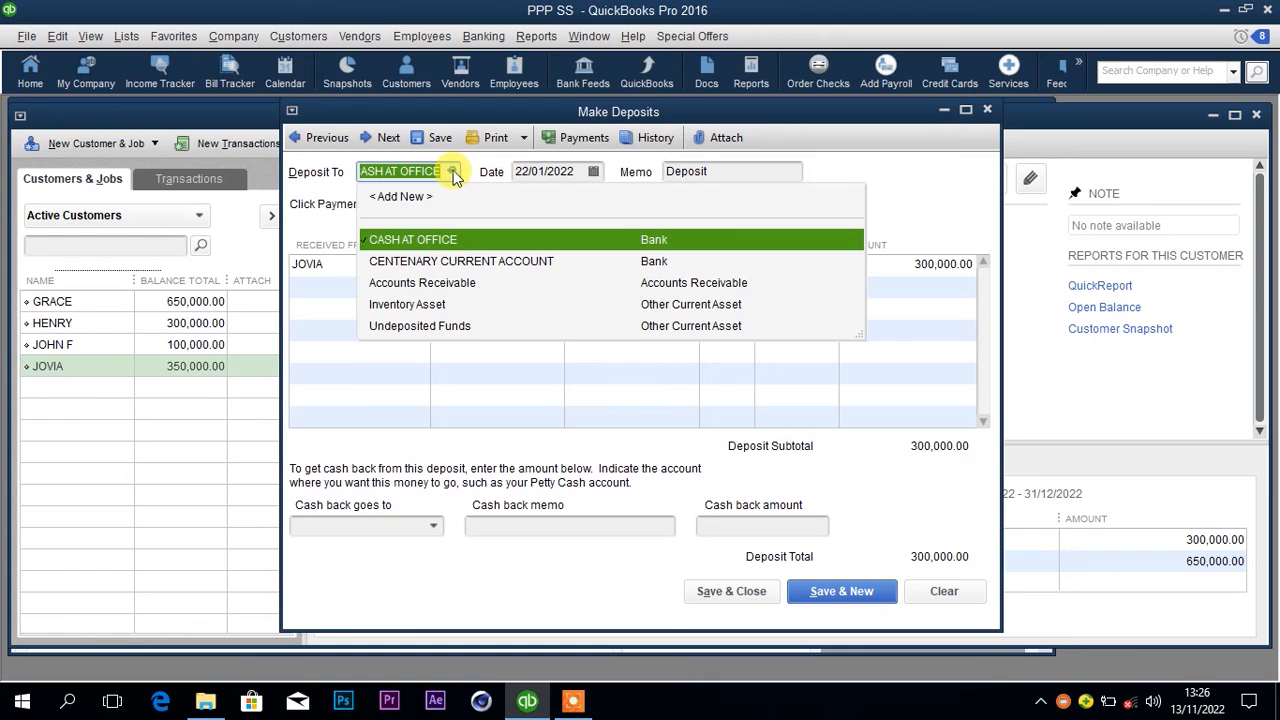
pyautogui.click(452, 262)
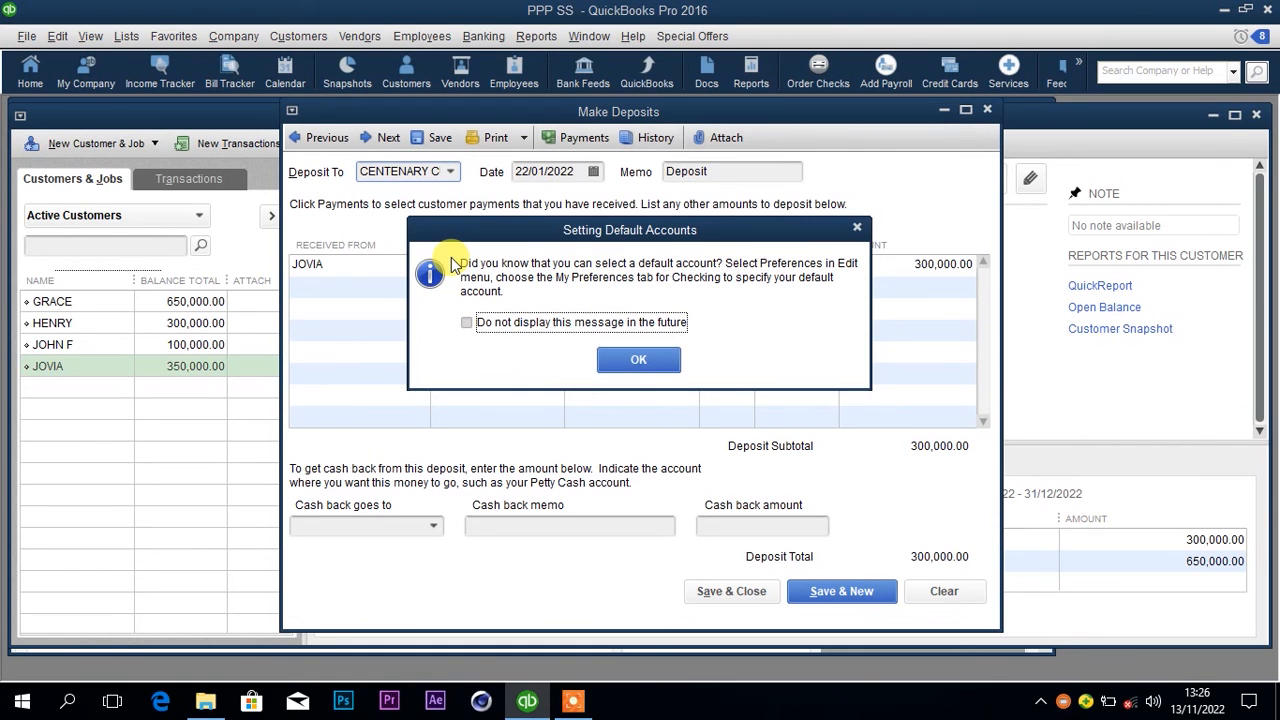
pyautogui.click(634, 364)
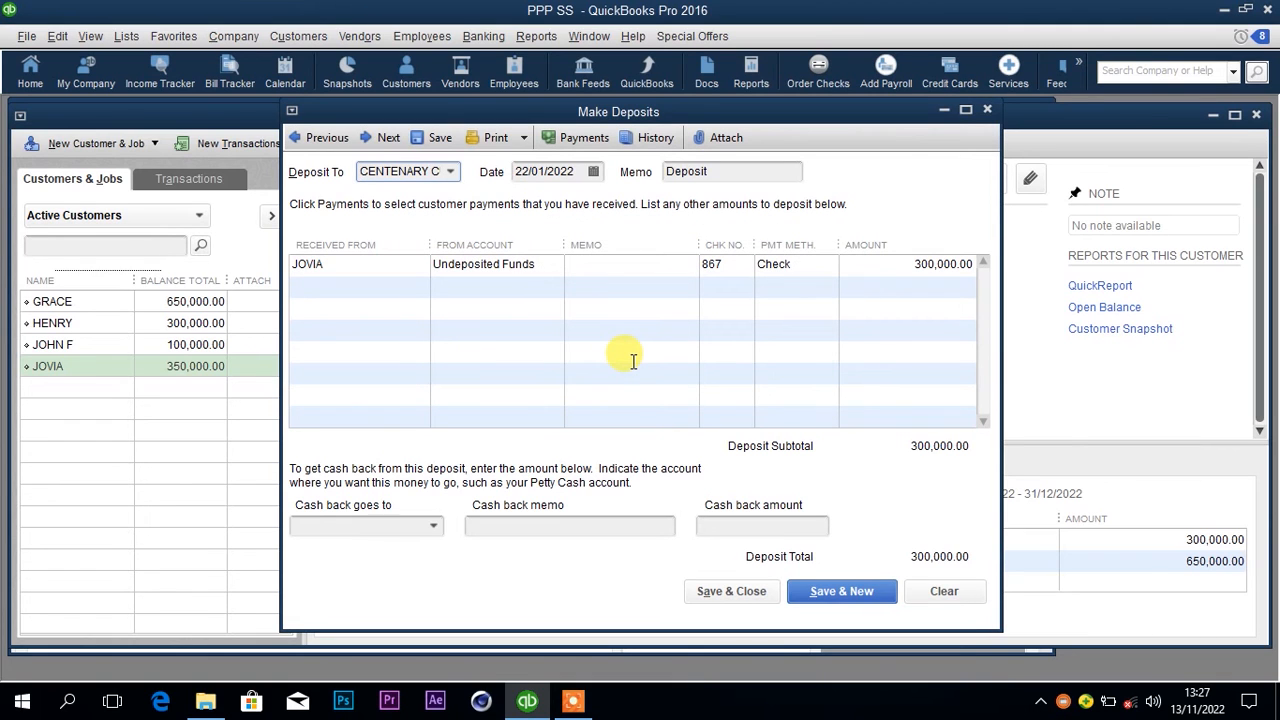
pyautogui.click(733, 593)
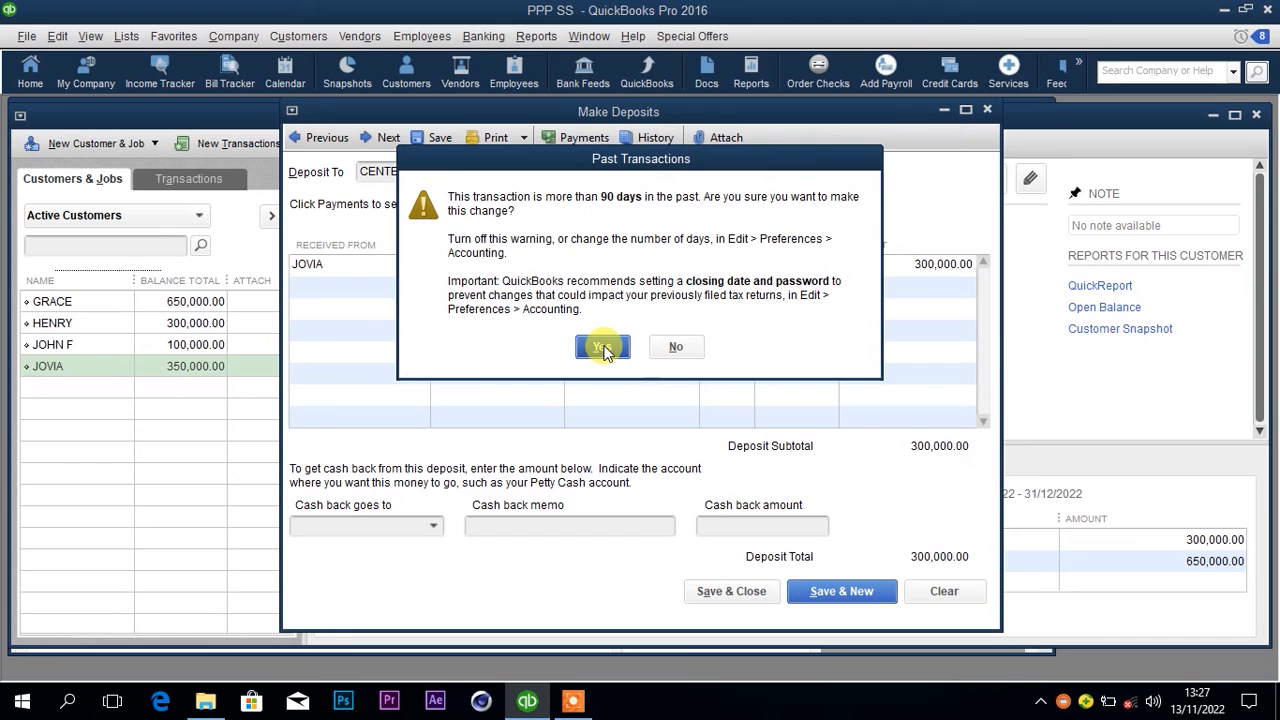
pyautogui.click(603, 348)
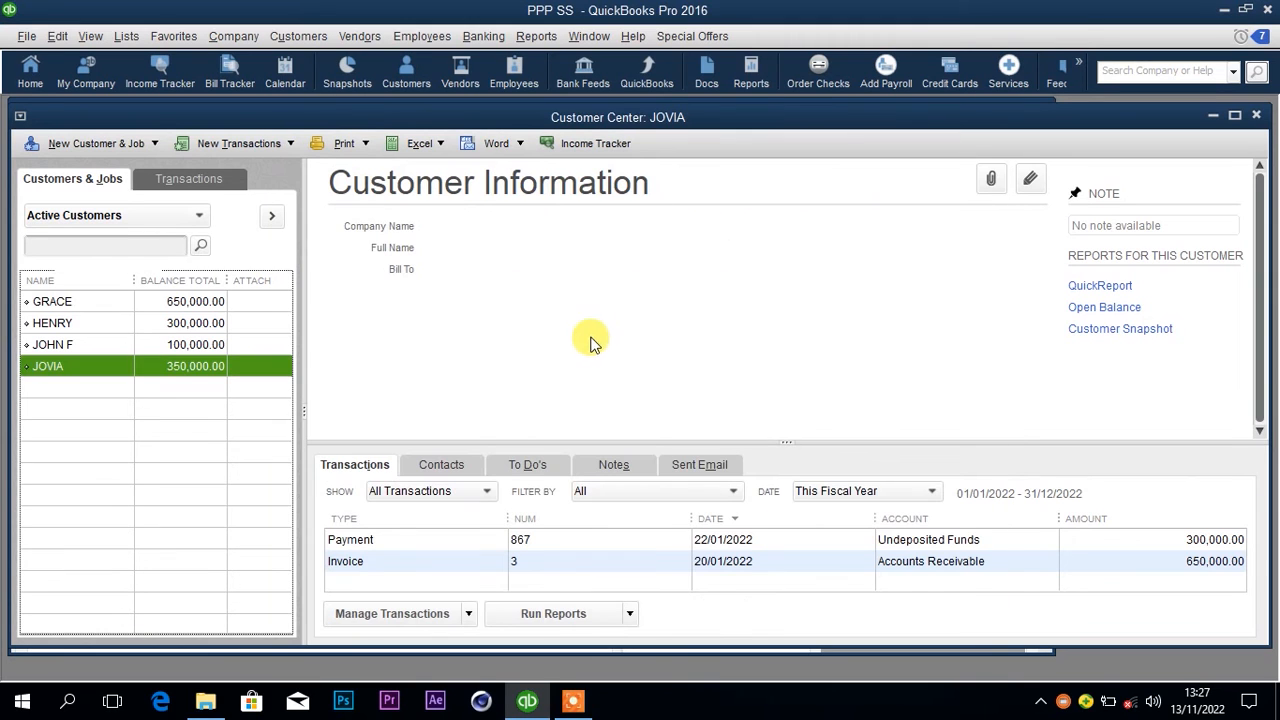
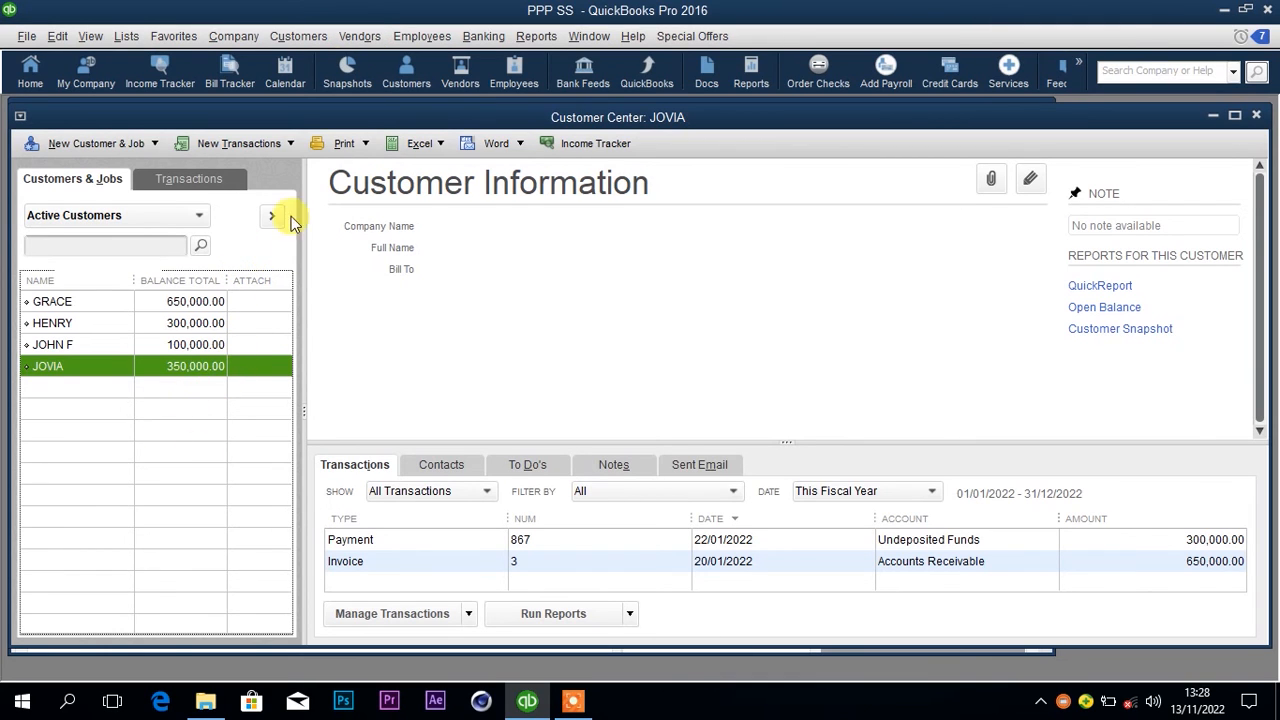
# Start a new vendor record in the Vendor Center and enter the second vendor's name
pyautogui.click(362, 41)
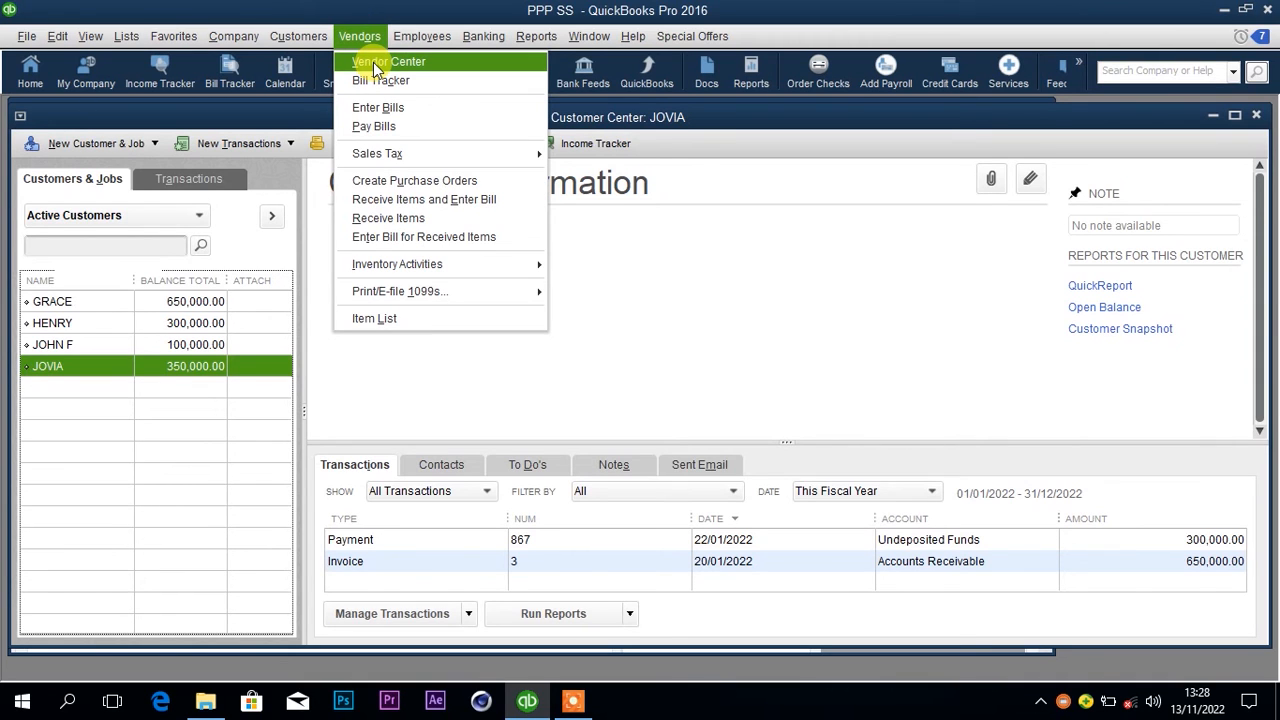
pyautogui.click(373, 62)
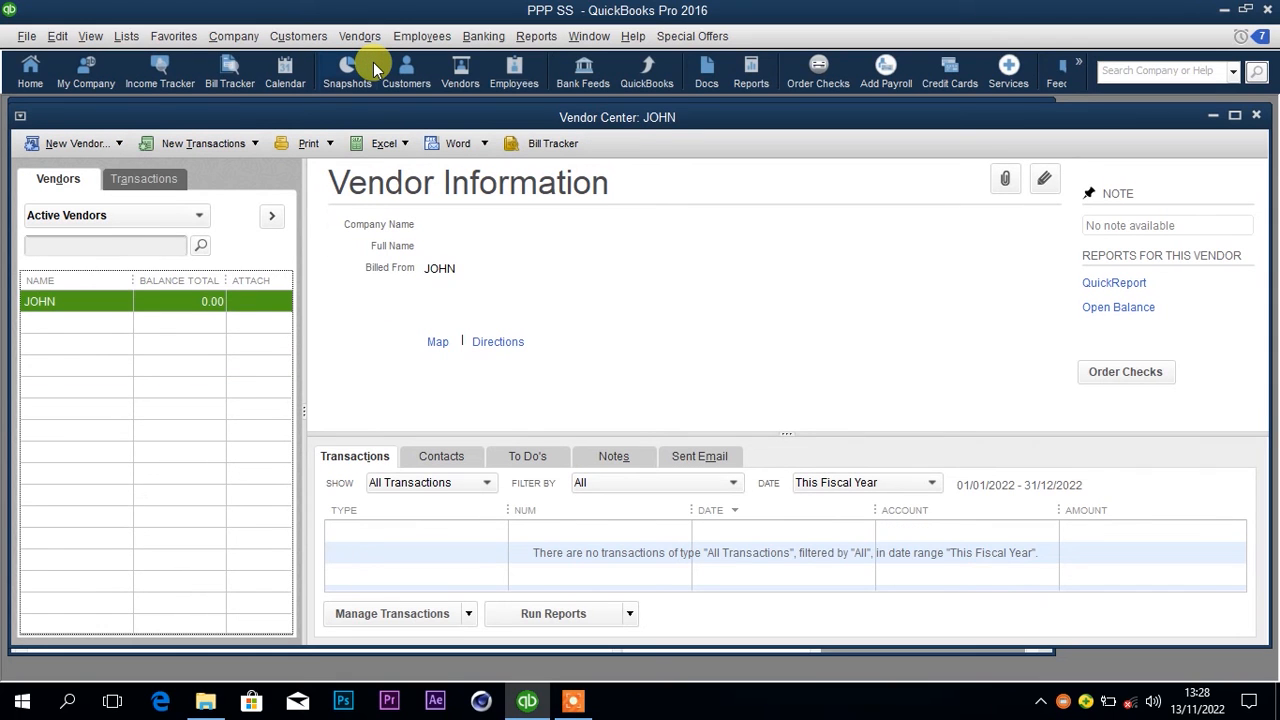
pyautogui.rightClick(90, 333)
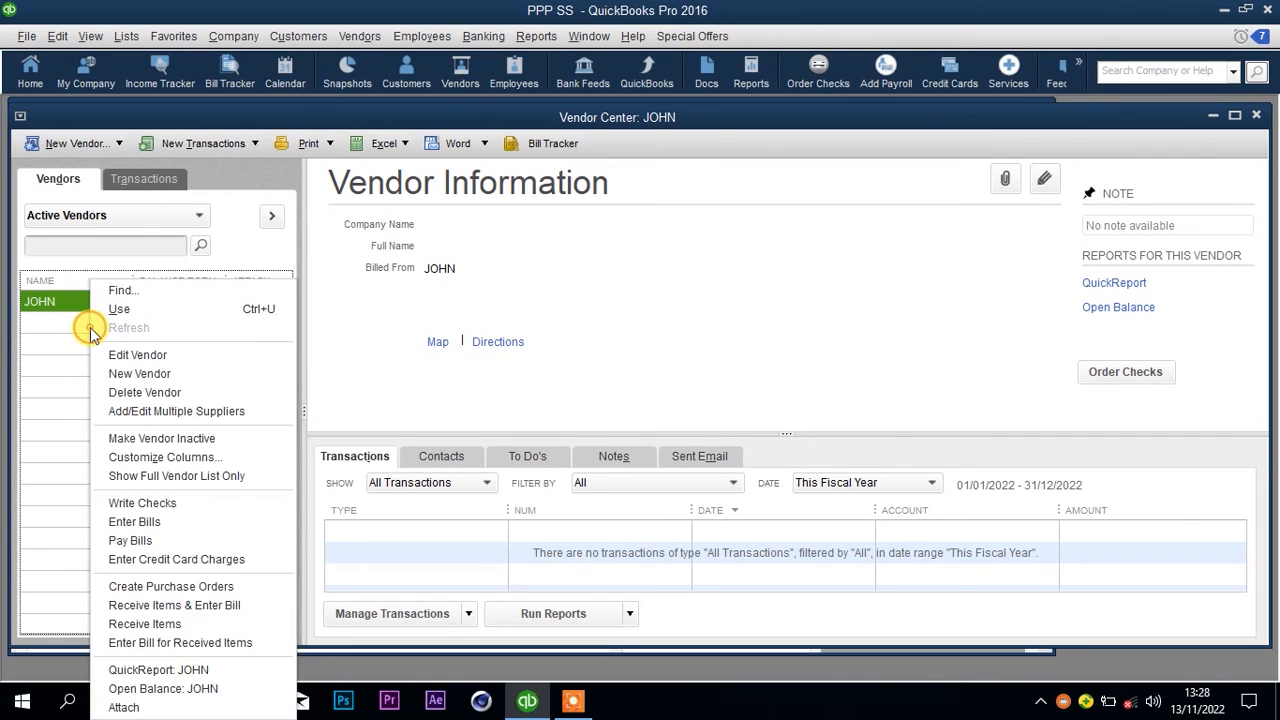
pyautogui.click(73, 146)
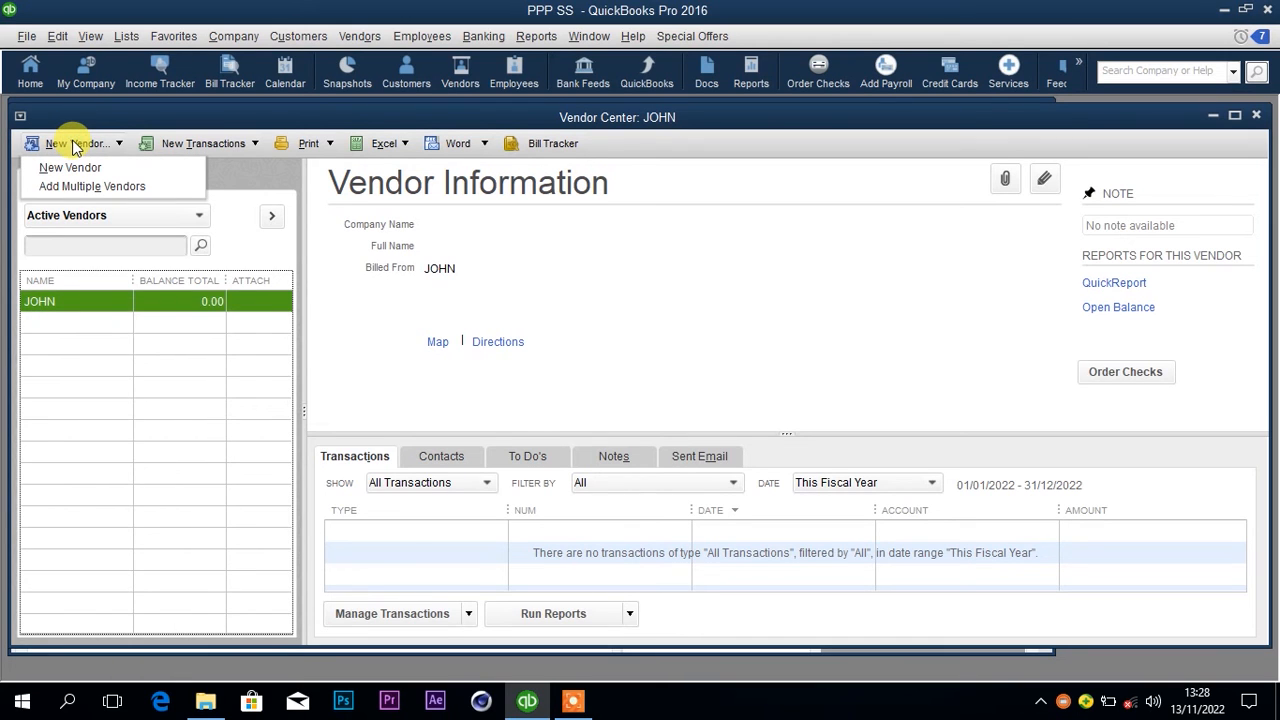
pyautogui.click(72, 169)
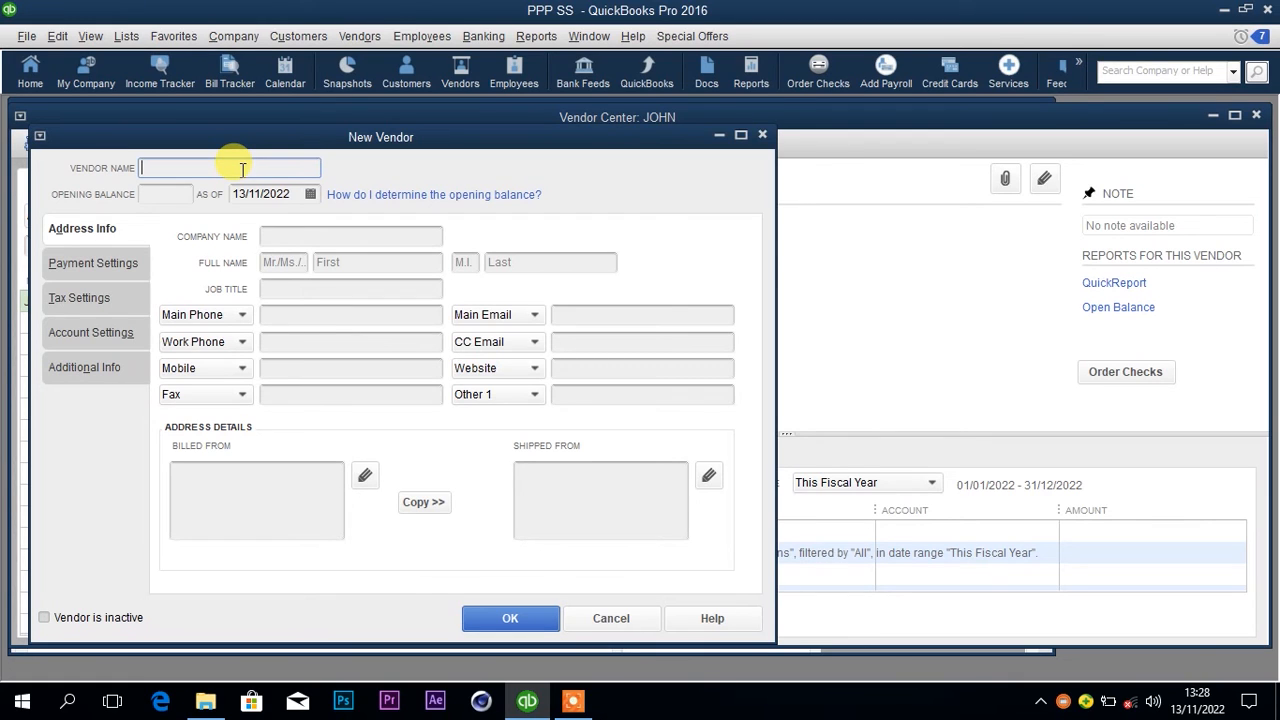
pyautogui.write('KATO')
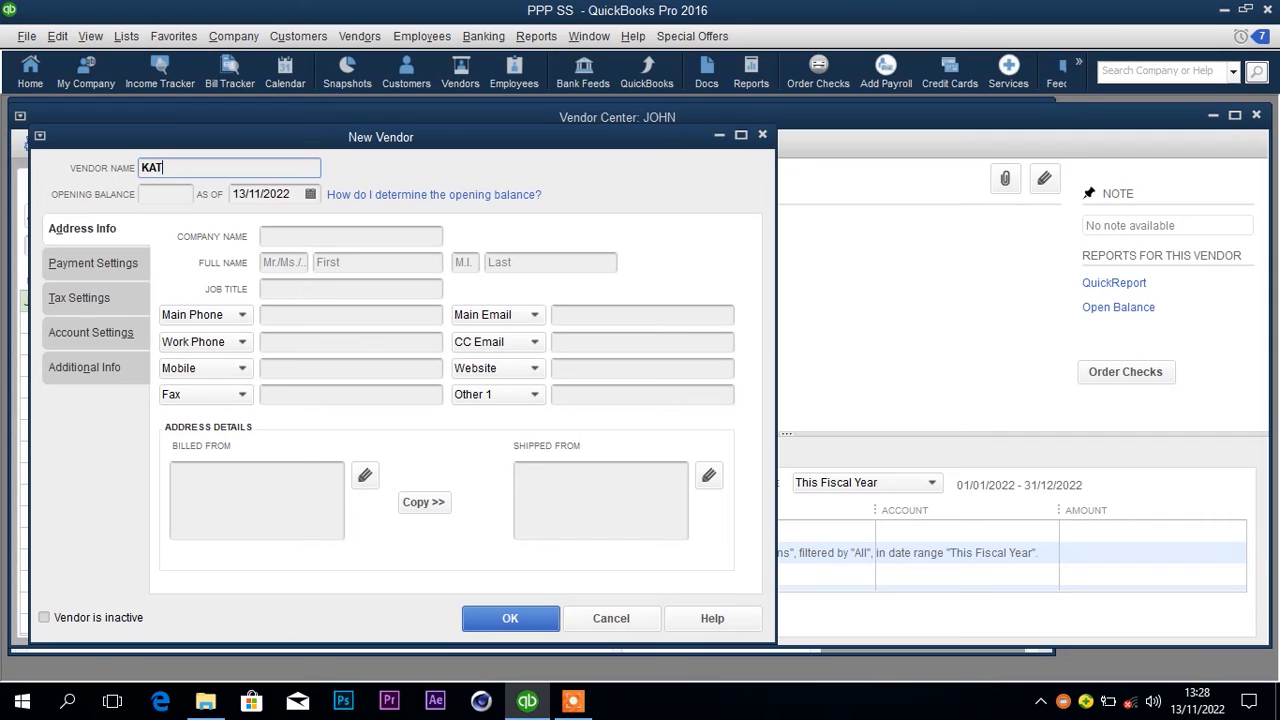
# Set the second vendor's opening balance date to 01/01/2022, leave the opening balance blank, and save the vendor
pyautogui.click(309, 194)
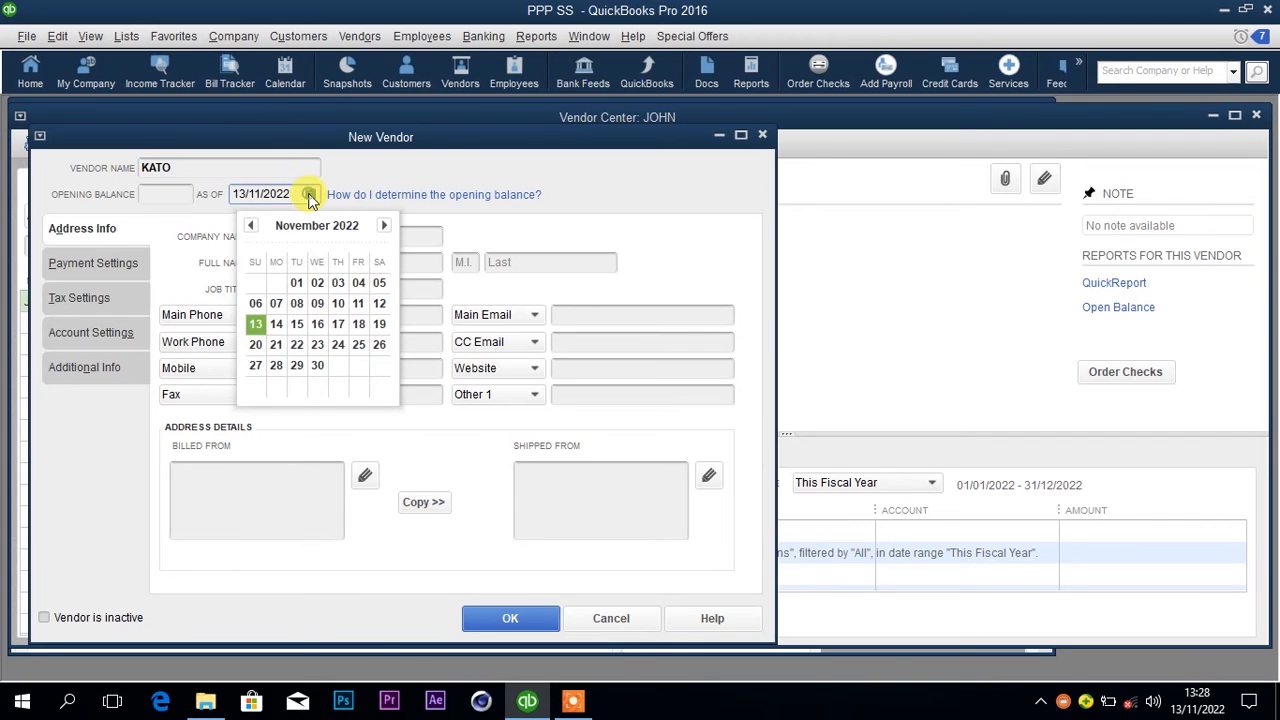
pyautogui.click(252, 225)
pyautogui.click(254, 226)
pyautogui.click(256, 228)
pyautogui.click(255, 227)
pyautogui.click(255, 227)
pyautogui.click(255, 227)
pyautogui.click(255, 227)
pyautogui.click(255, 227)
pyautogui.click(255, 227)
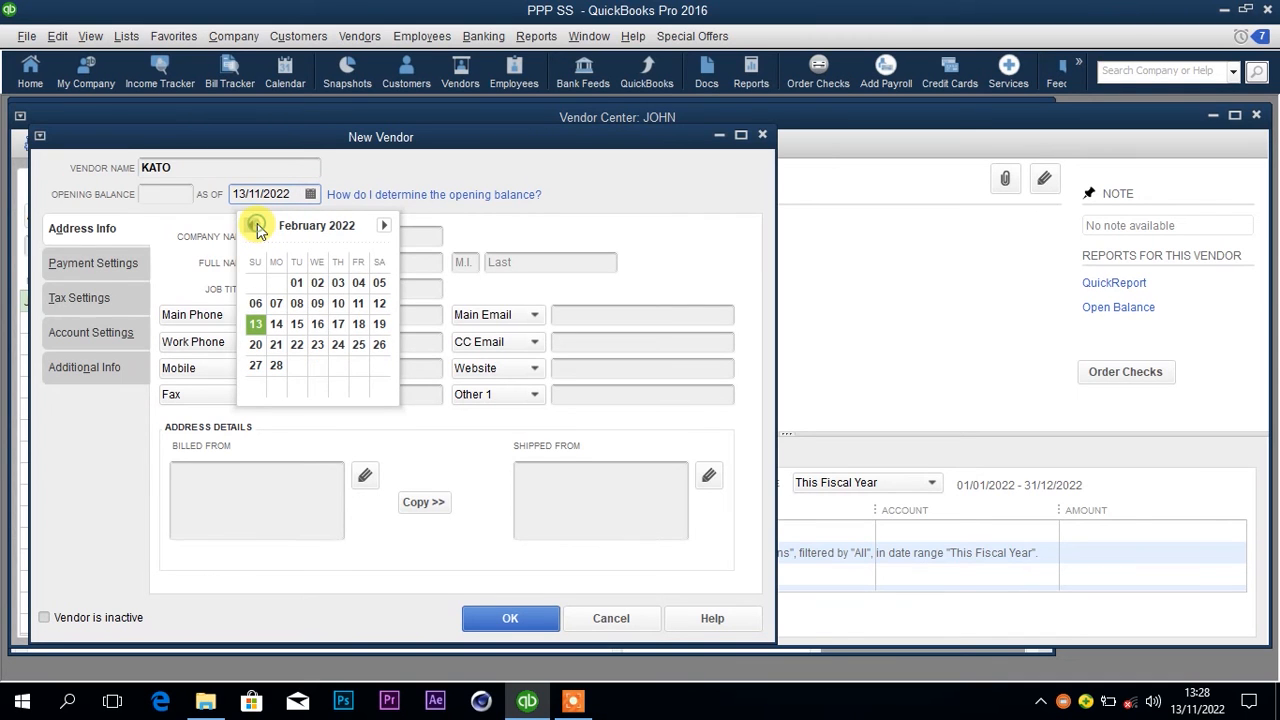
pyautogui.click(255, 227)
pyautogui.click(255, 227)
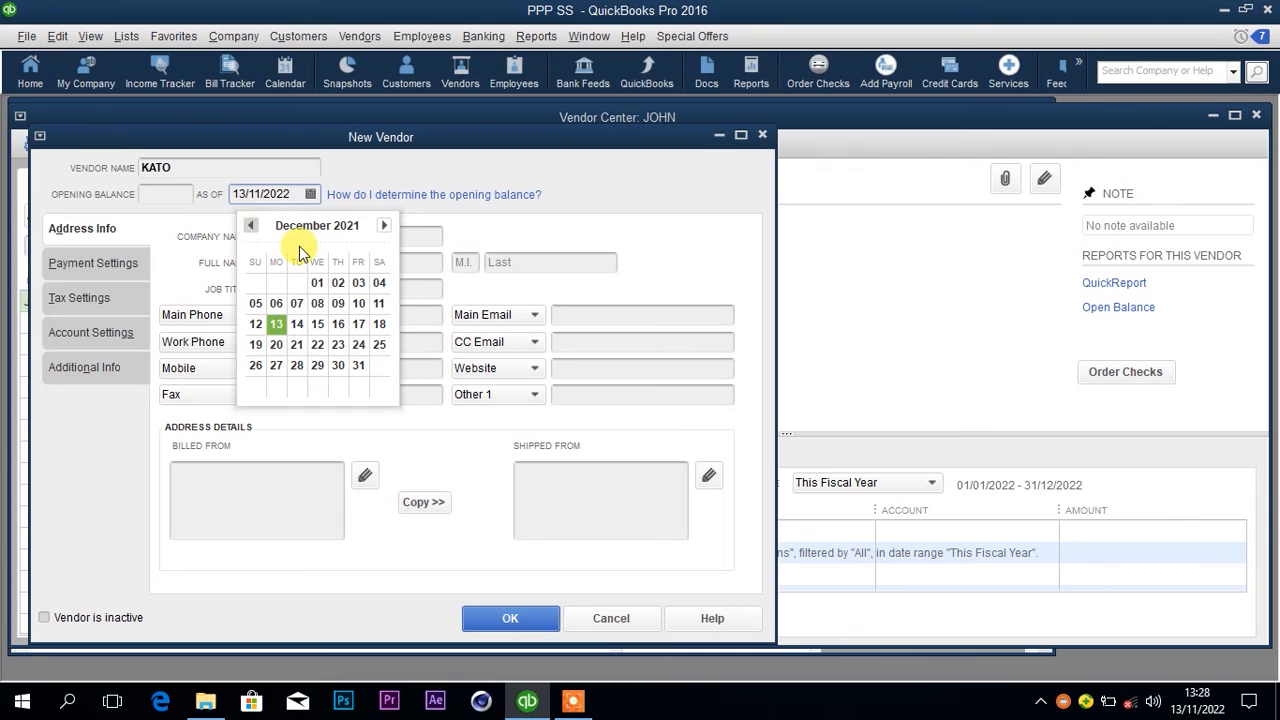
pyautogui.click(383, 226)
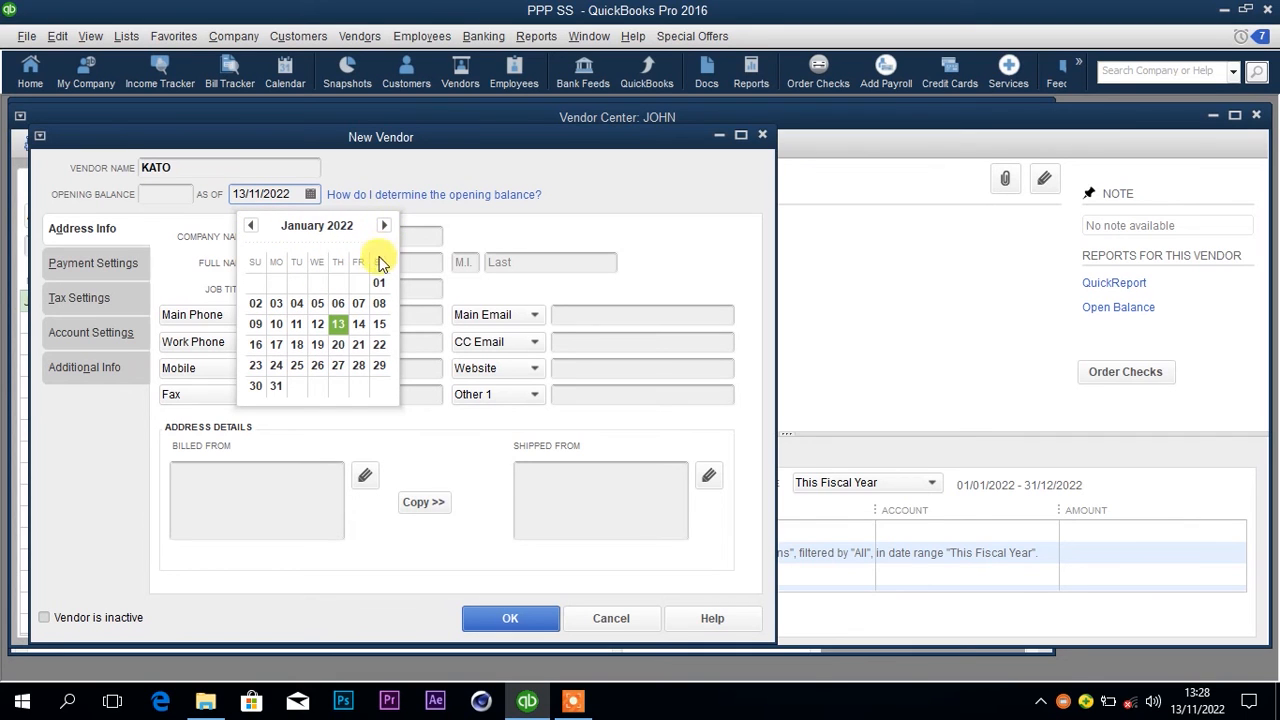
pyautogui.click(379, 286)
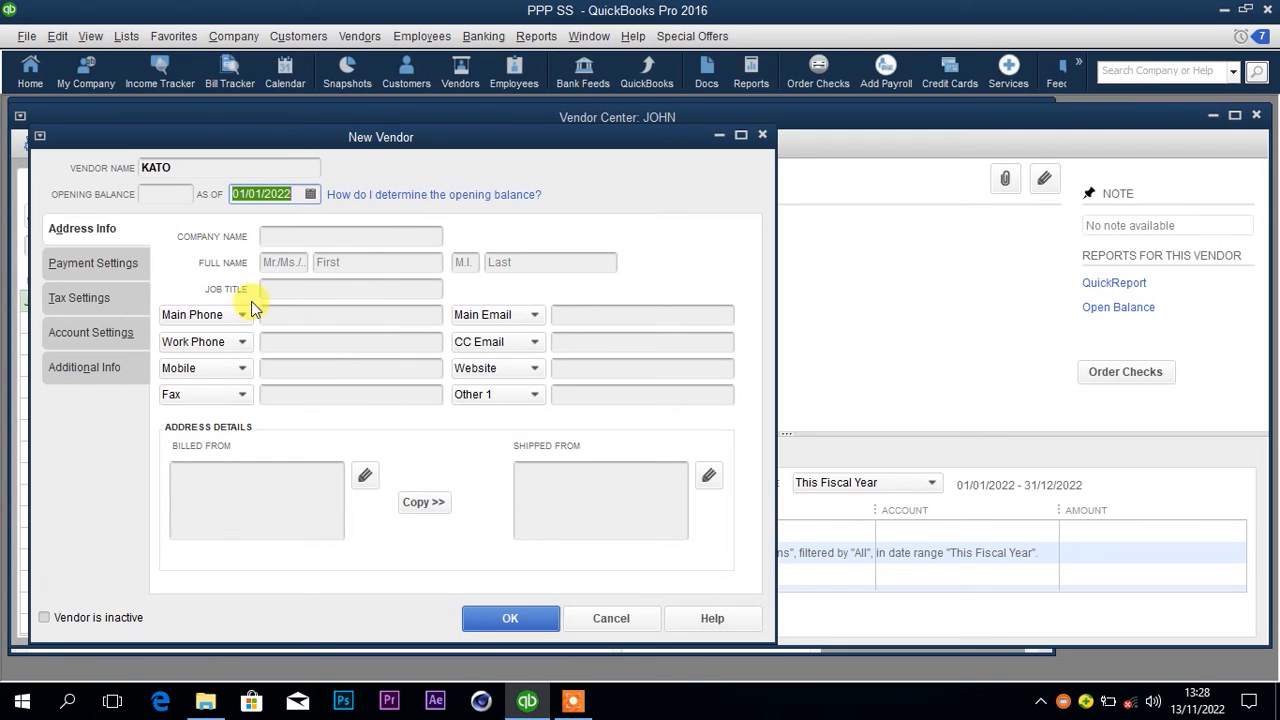
pyautogui.click(160, 194)
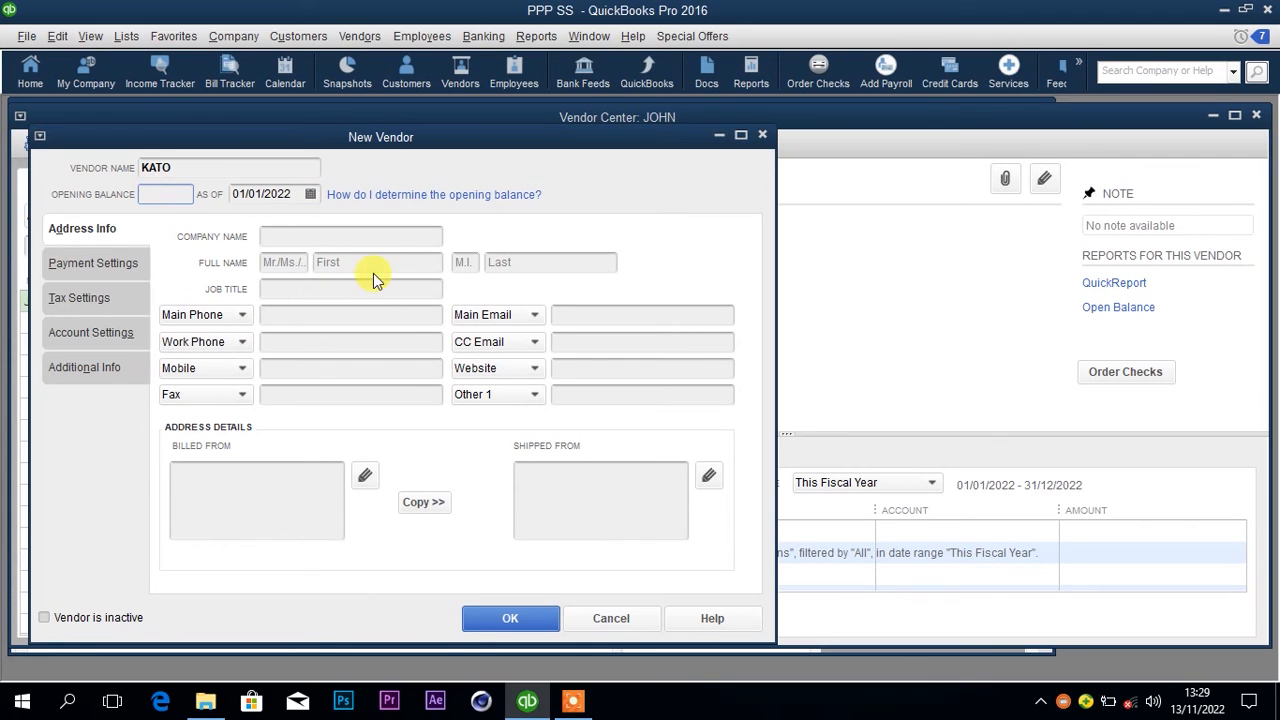
pyautogui.click(507, 614)
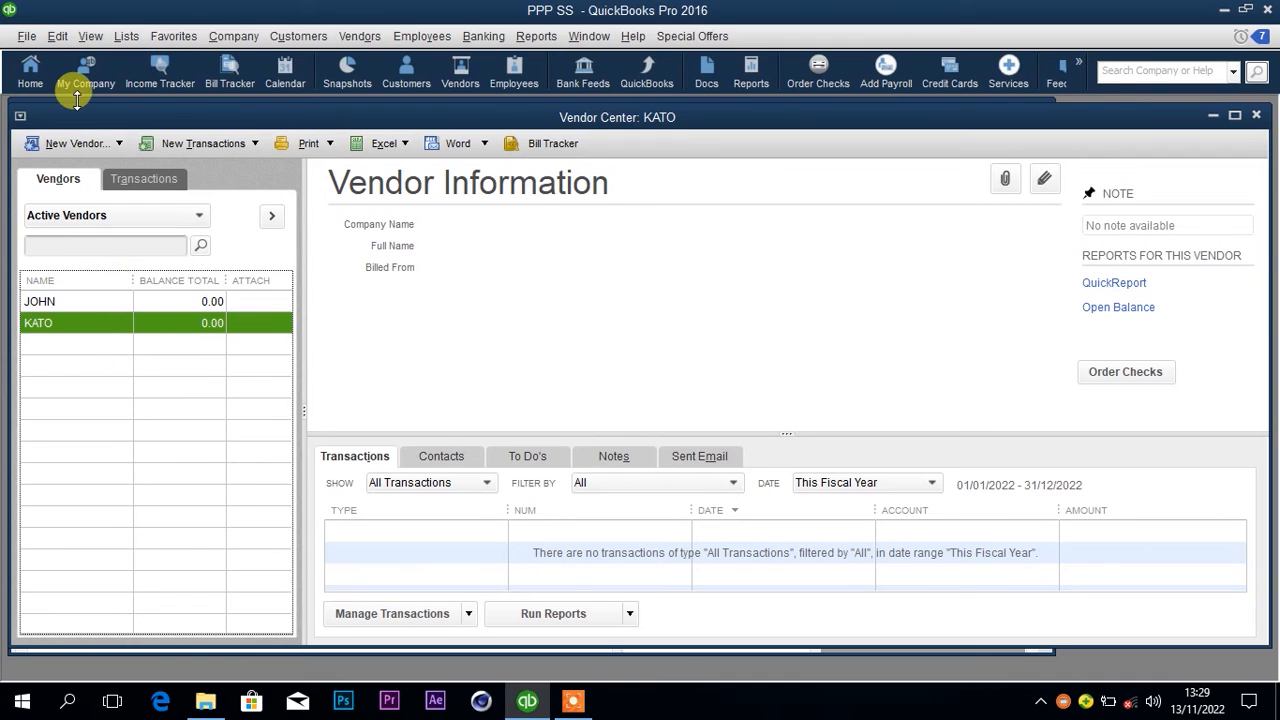
# Start a third vendor record, enter the vendor's name, and set the opening balance to 200,000
pyautogui.click(80, 144)
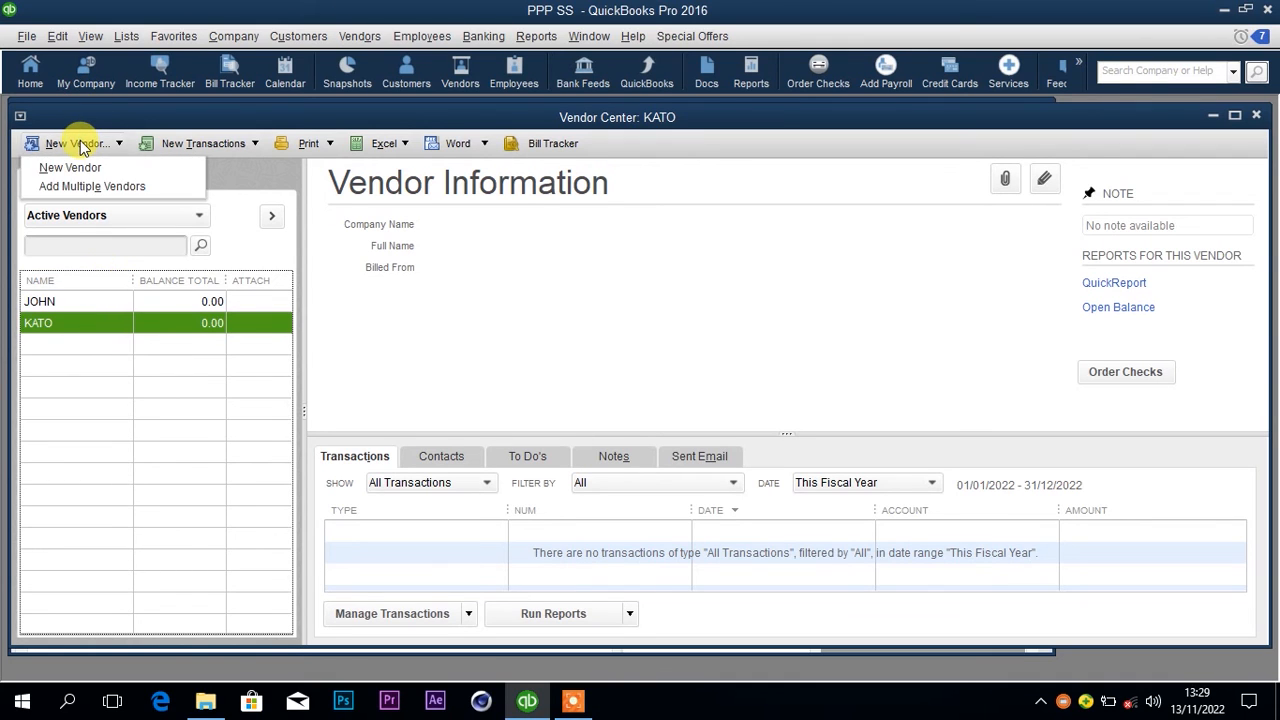
pyautogui.click(80, 166)
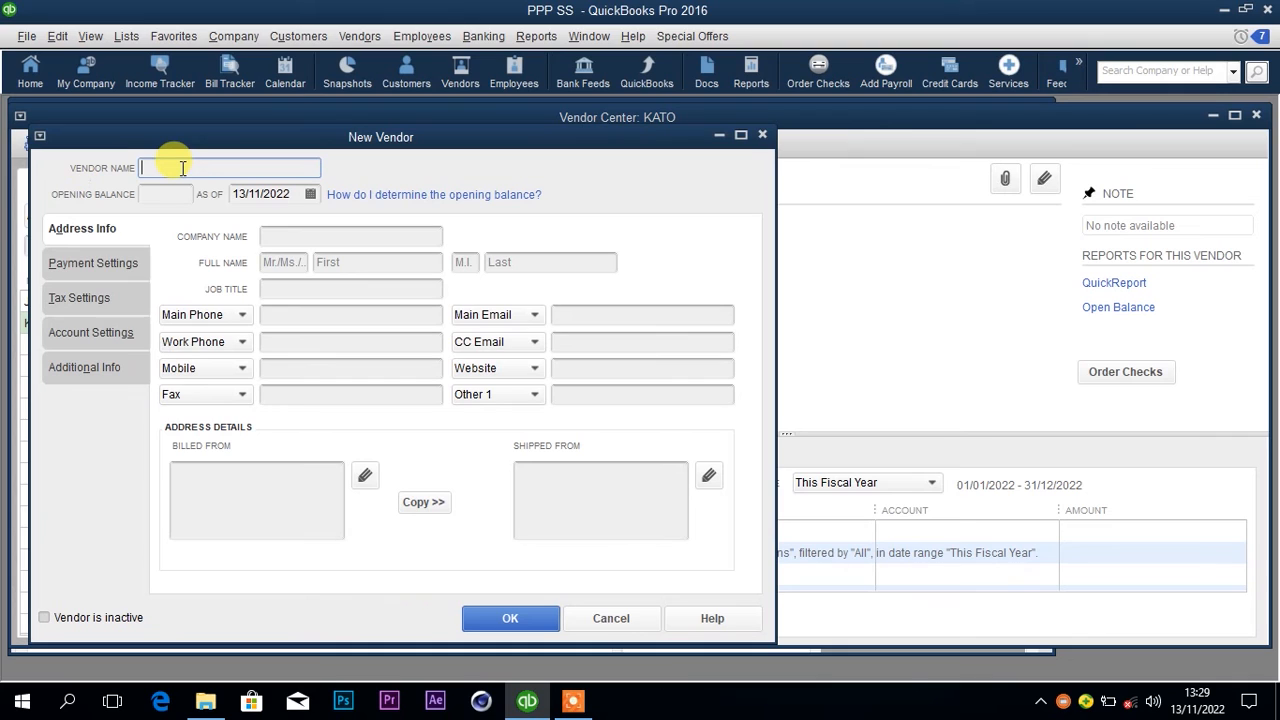
pyautogui.write('MART')
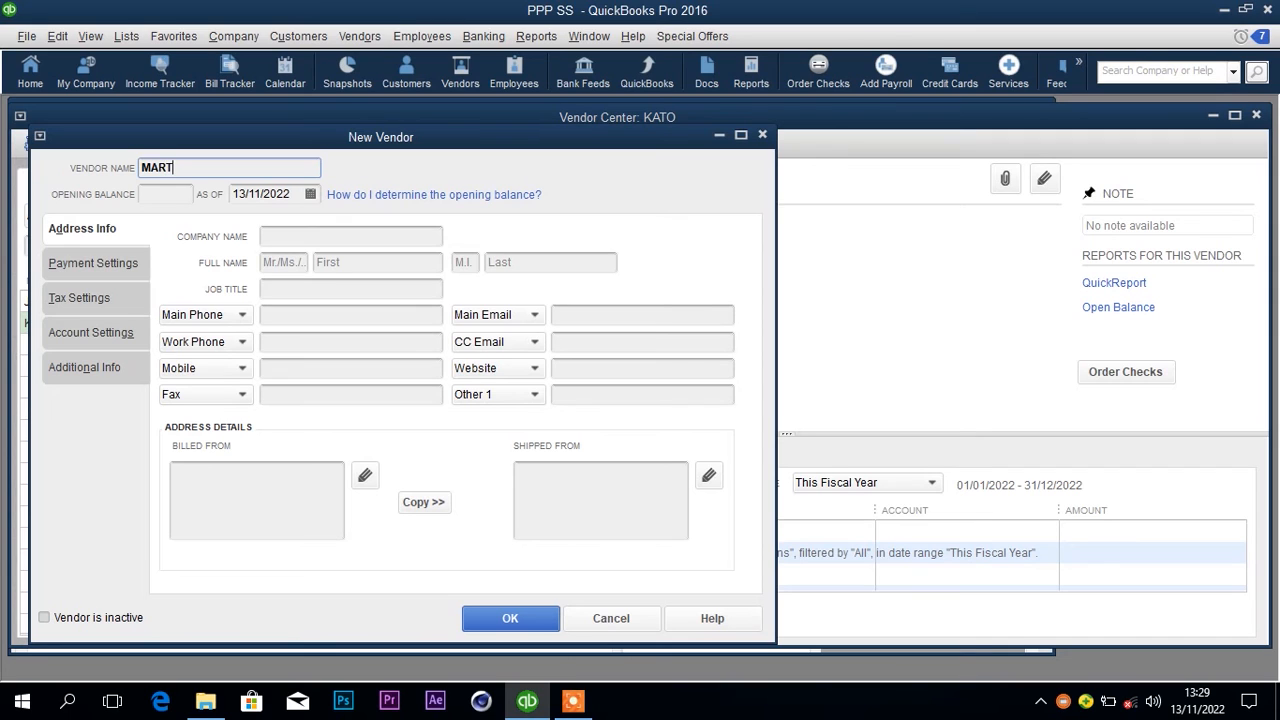
pyautogui.press('BackSpace')
pyautogui.write('T')
pyautogui.press('BackSpace')
pyautogui.write('Y')
pyautogui.click(160, 196)
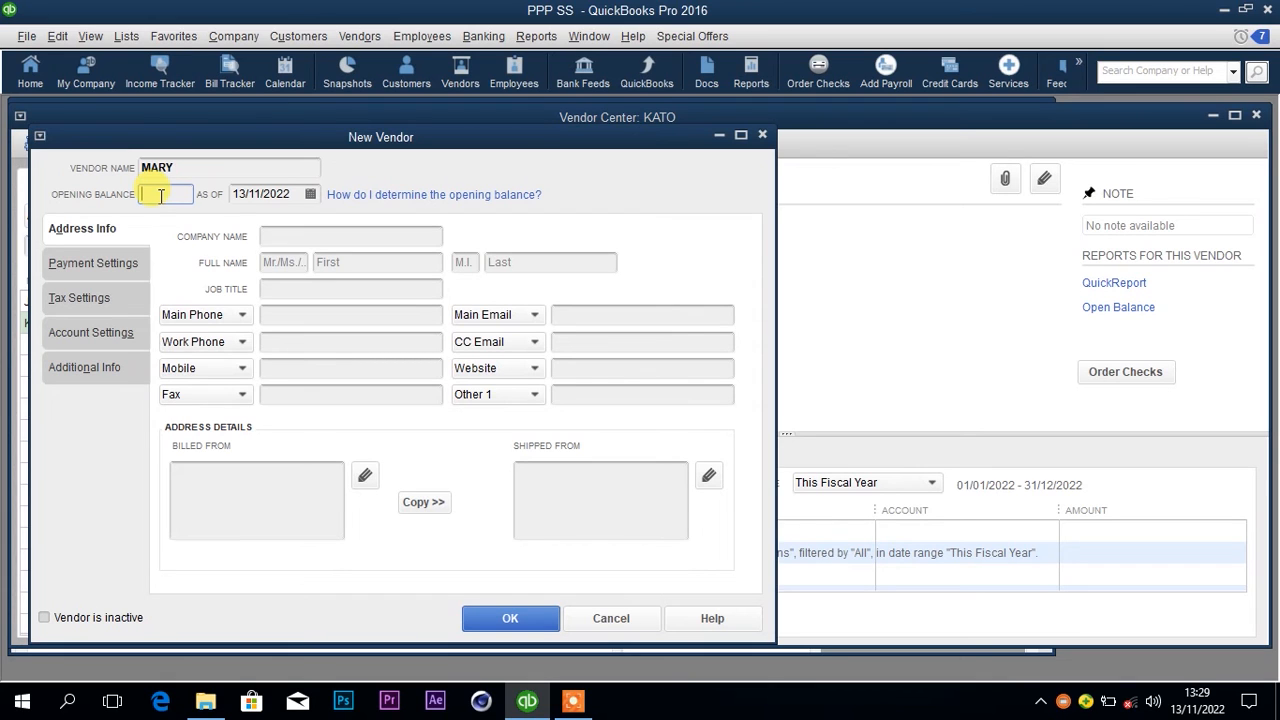
pyautogui.write('200000')
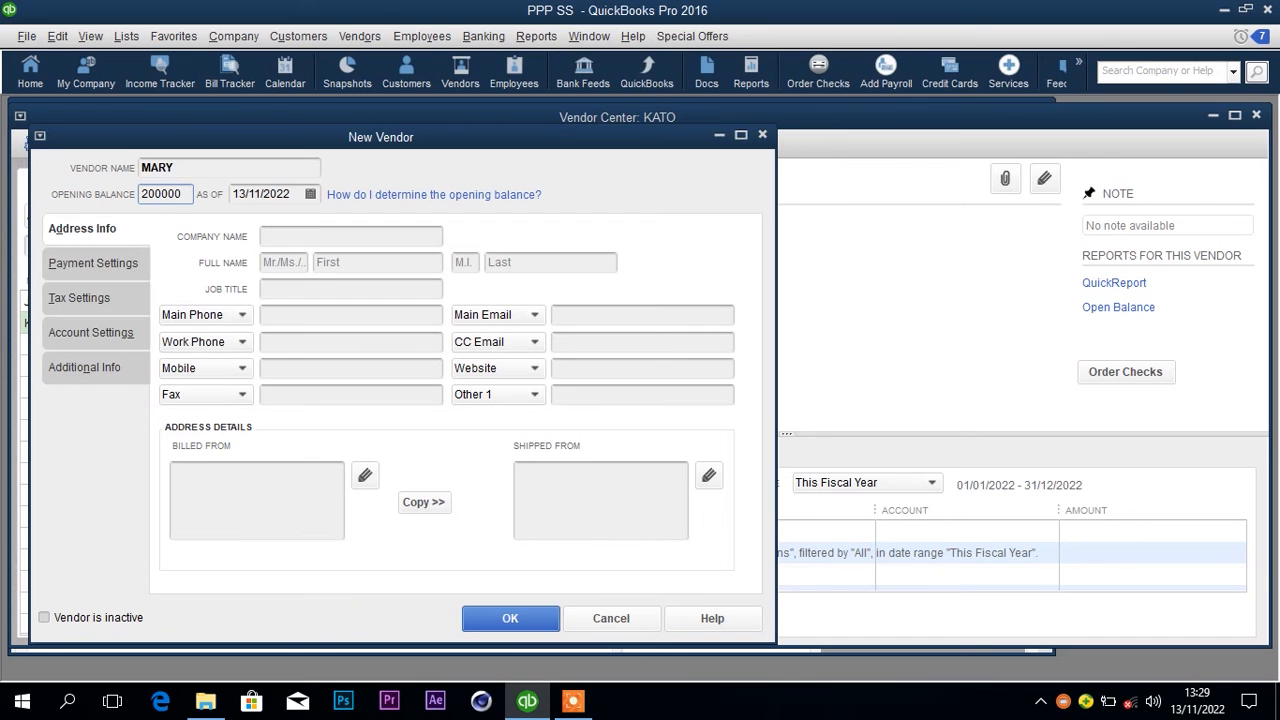
# Date the third vendor's opening balance 01/01/2022 and save the vendor, accepting the past transaction date
pyautogui.click(310, 195)
pyautogui.click(252, 226)
pyautogui.click(252, 226)
pyautogui.click(252, 226)
pyautogui.click(252, 226)
pyautogui.click(253, 226)
pyautogui.click(253, 226)
pyautogui.click(253, 226)
pyautogui.click(253, 226)
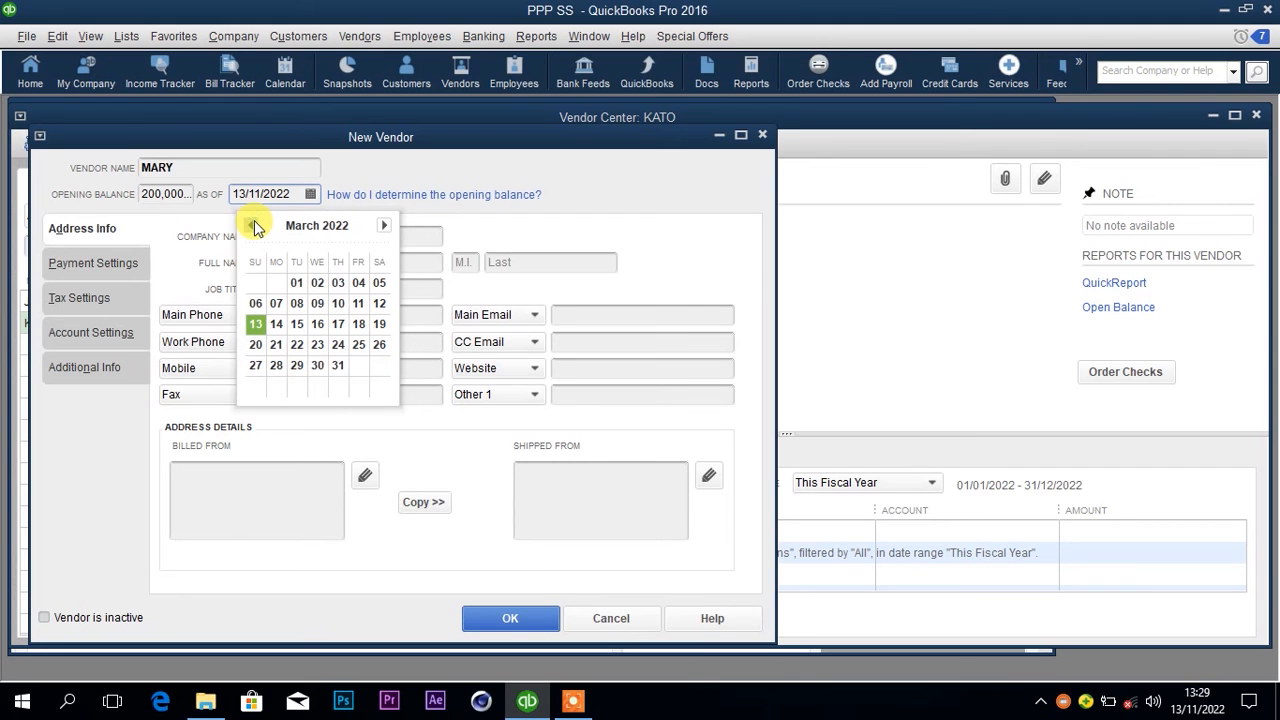
pyautogui.click(253, 226)
pyautogui.click(253, 226)
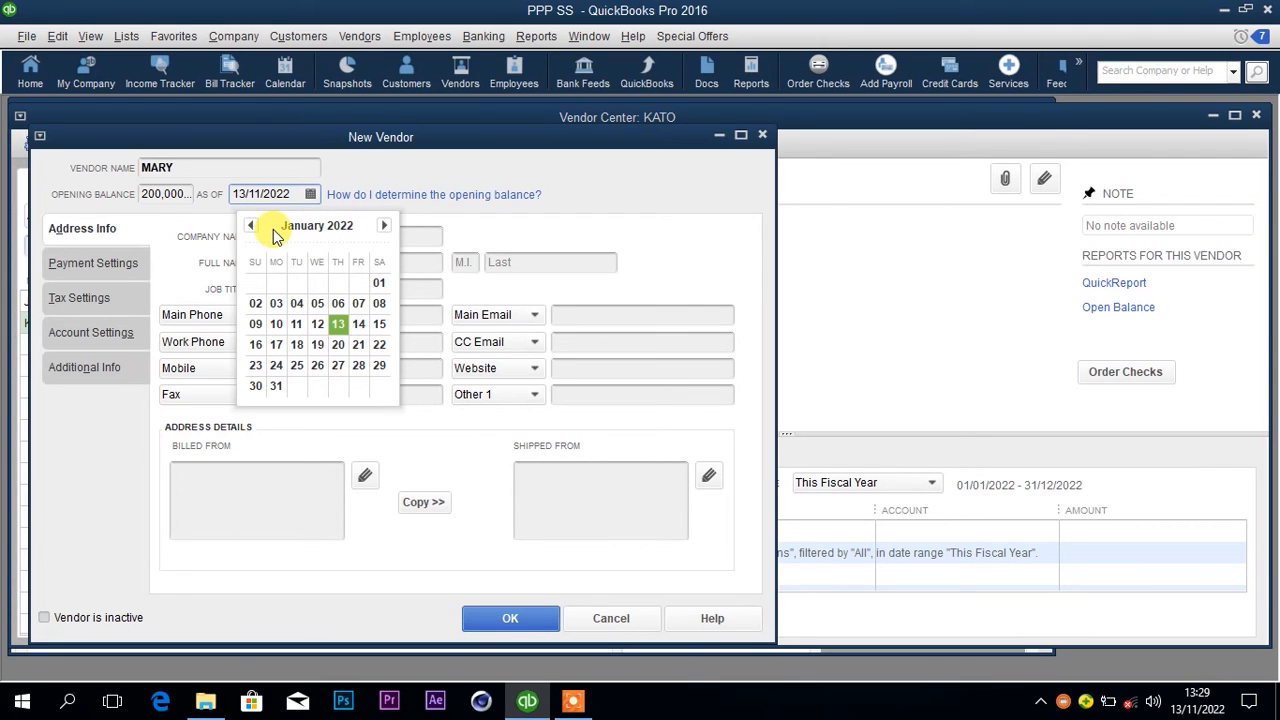
pyautogui.click(381, 284)
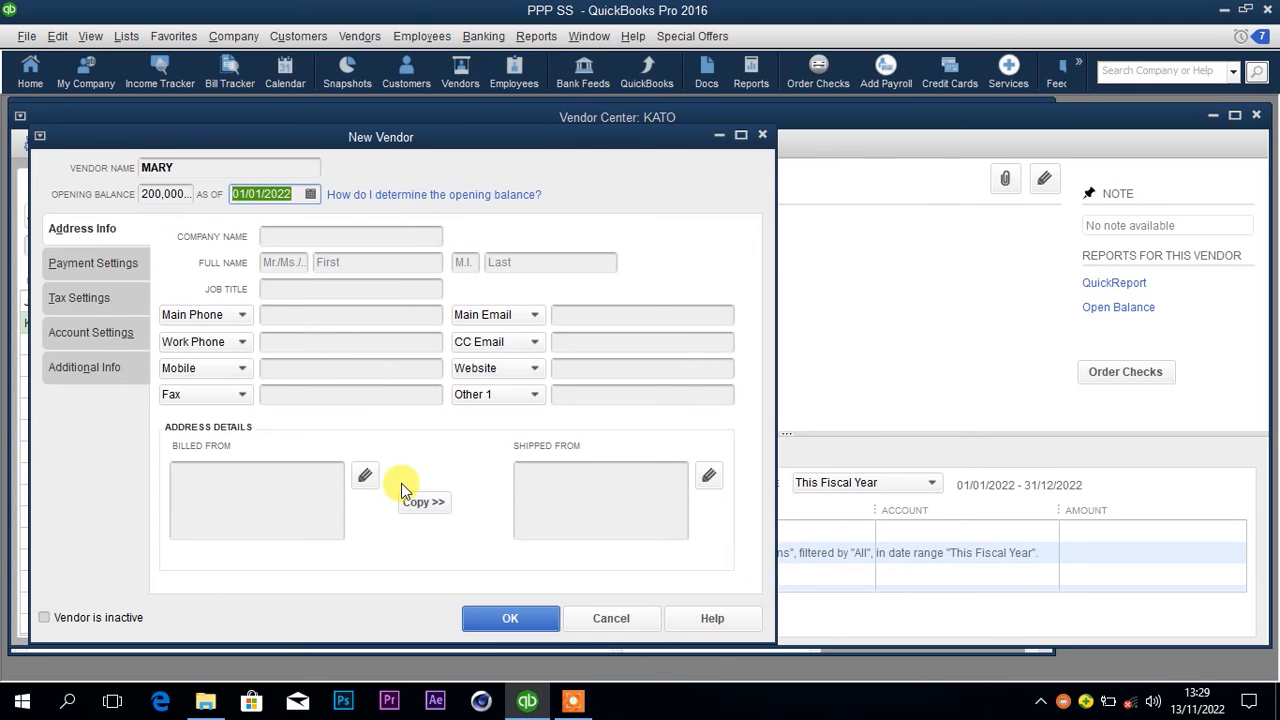
pyautogui.click(480, 615)
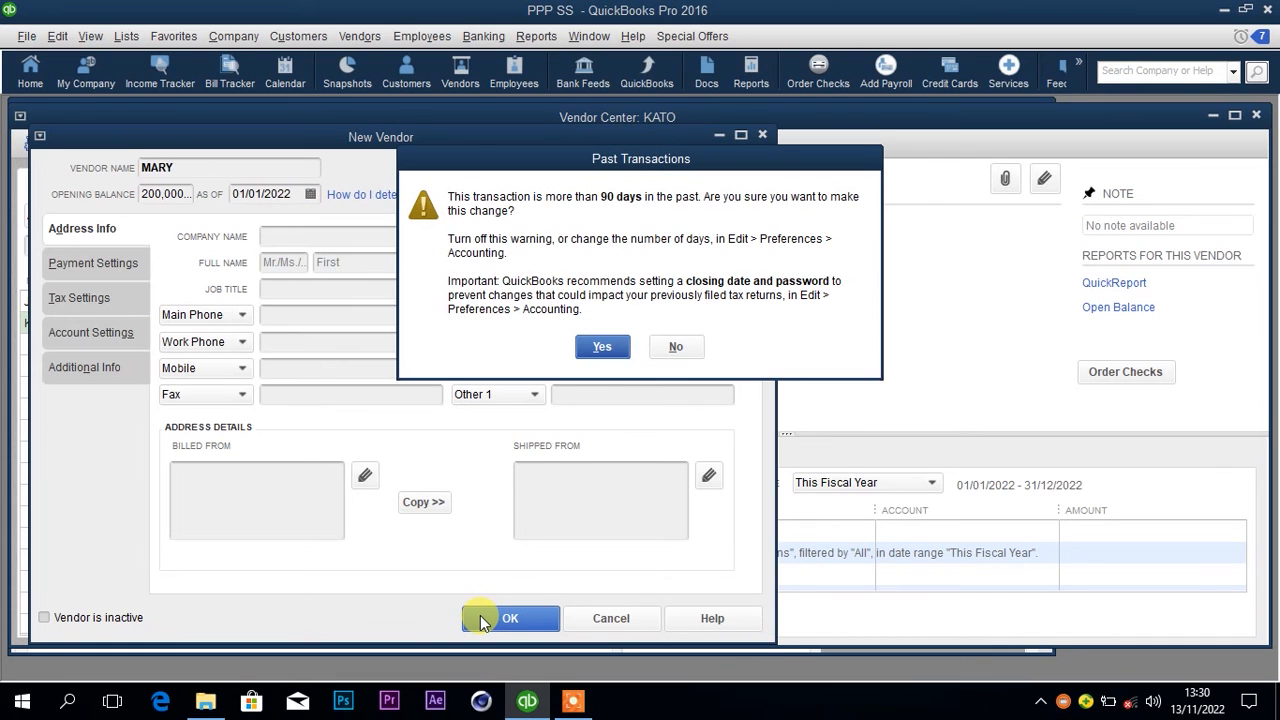
pyautogui.click(603, 347)
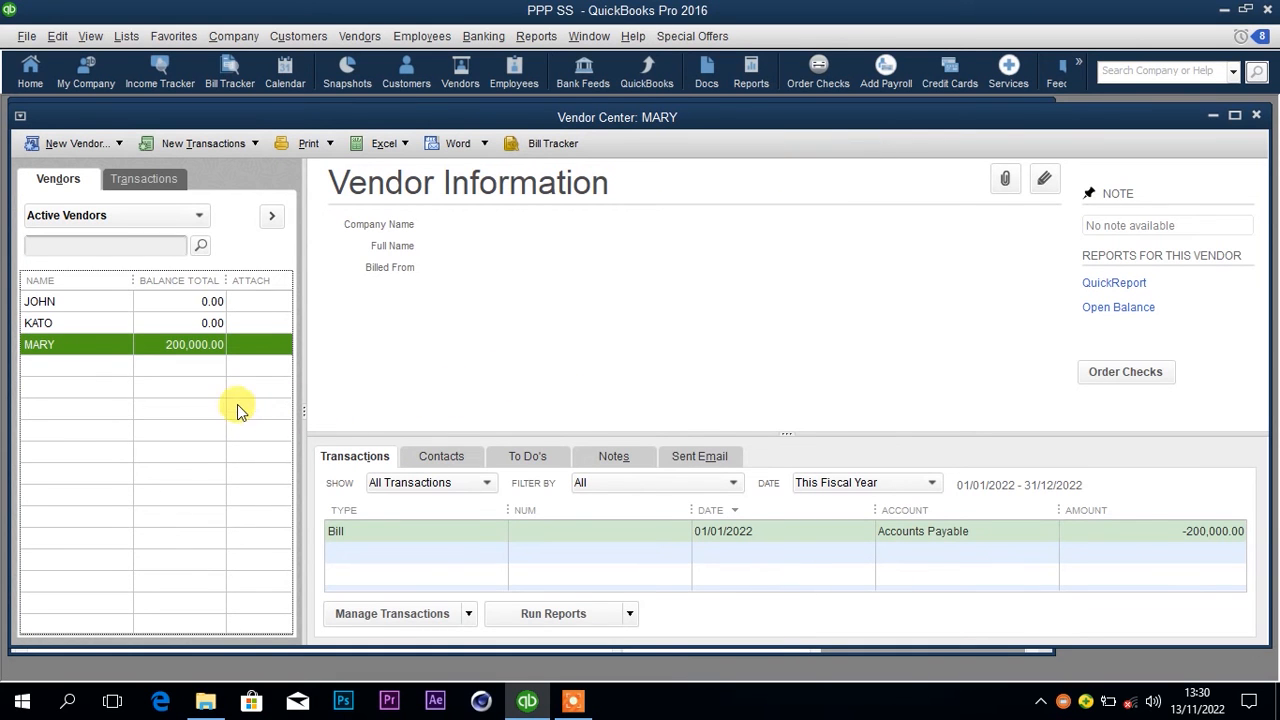
# Enter a bill for the first vendor with a Travel Expense line of 20,000
pyautogui.rightClick(157, 309)
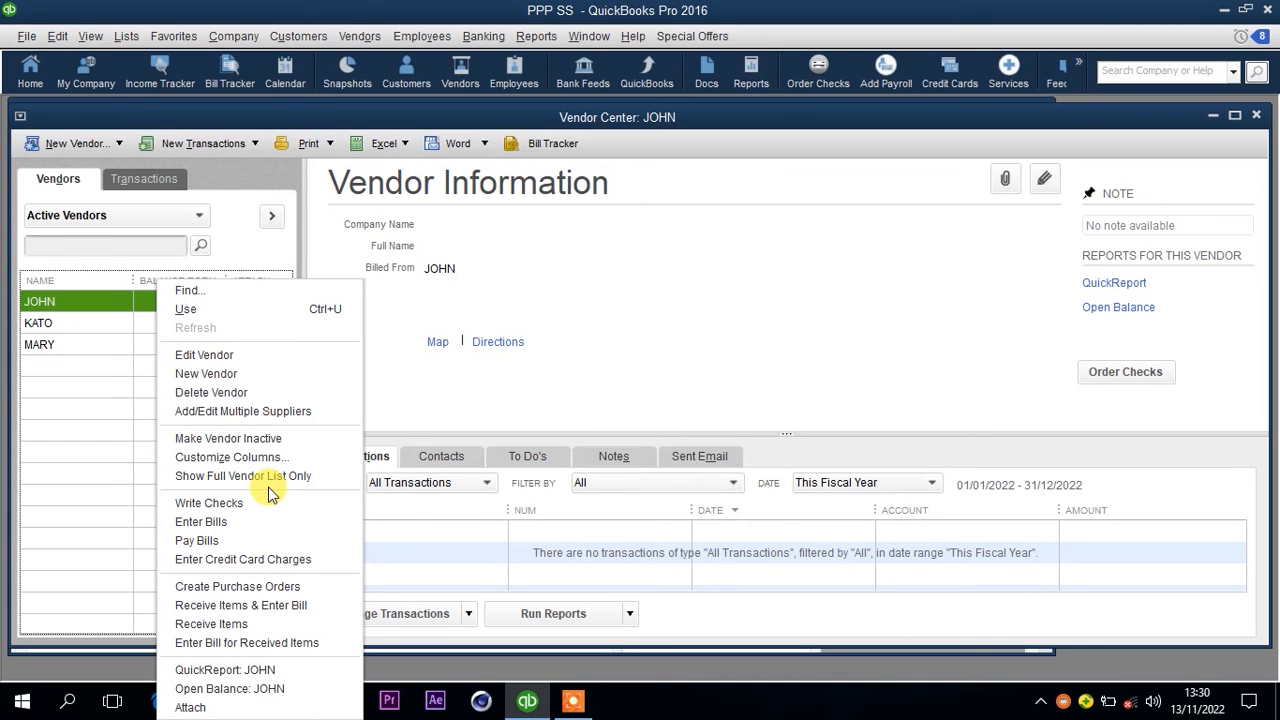
pyautogui.click(222, 521)
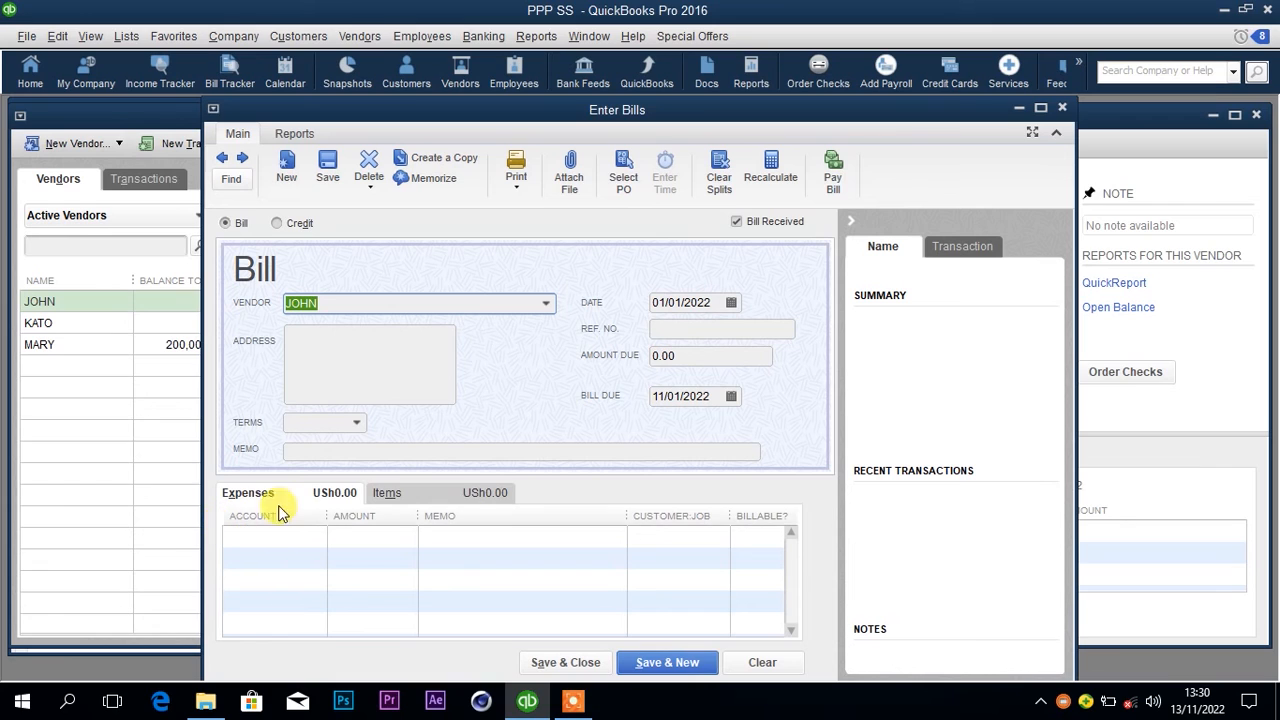
pyautogui.click(265, 539)
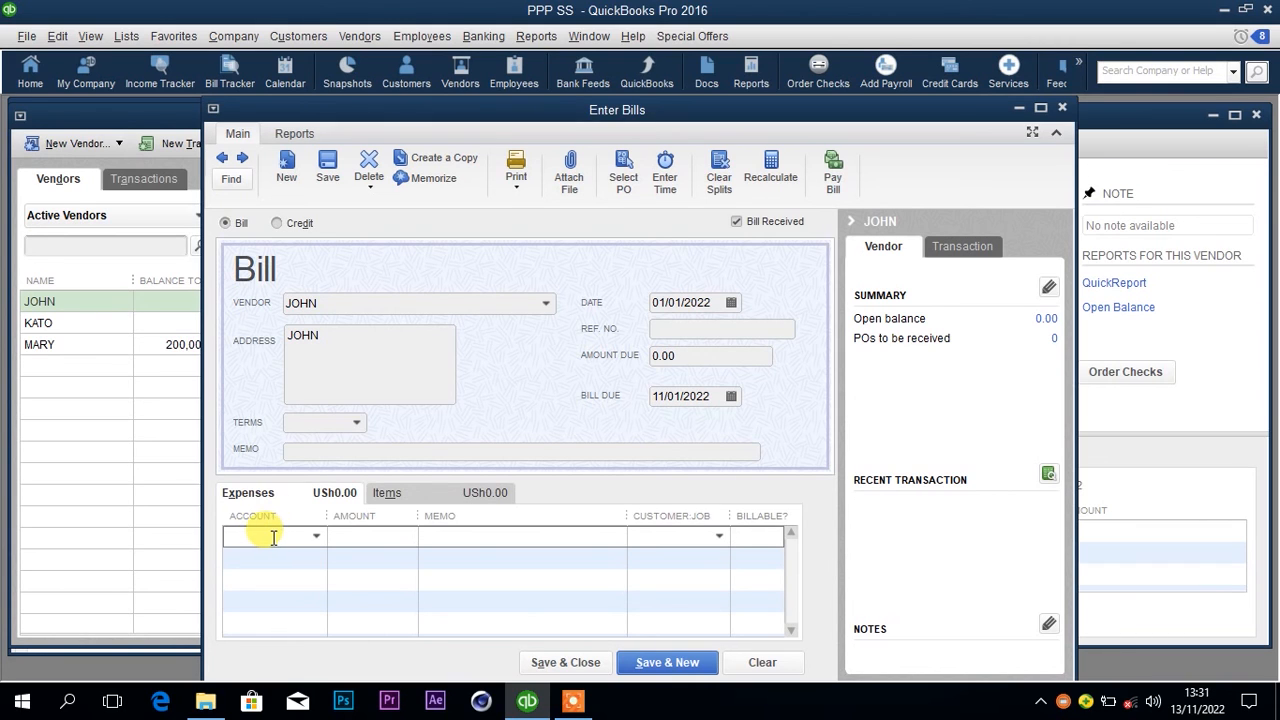
pyautogui.write('Travel Expense')
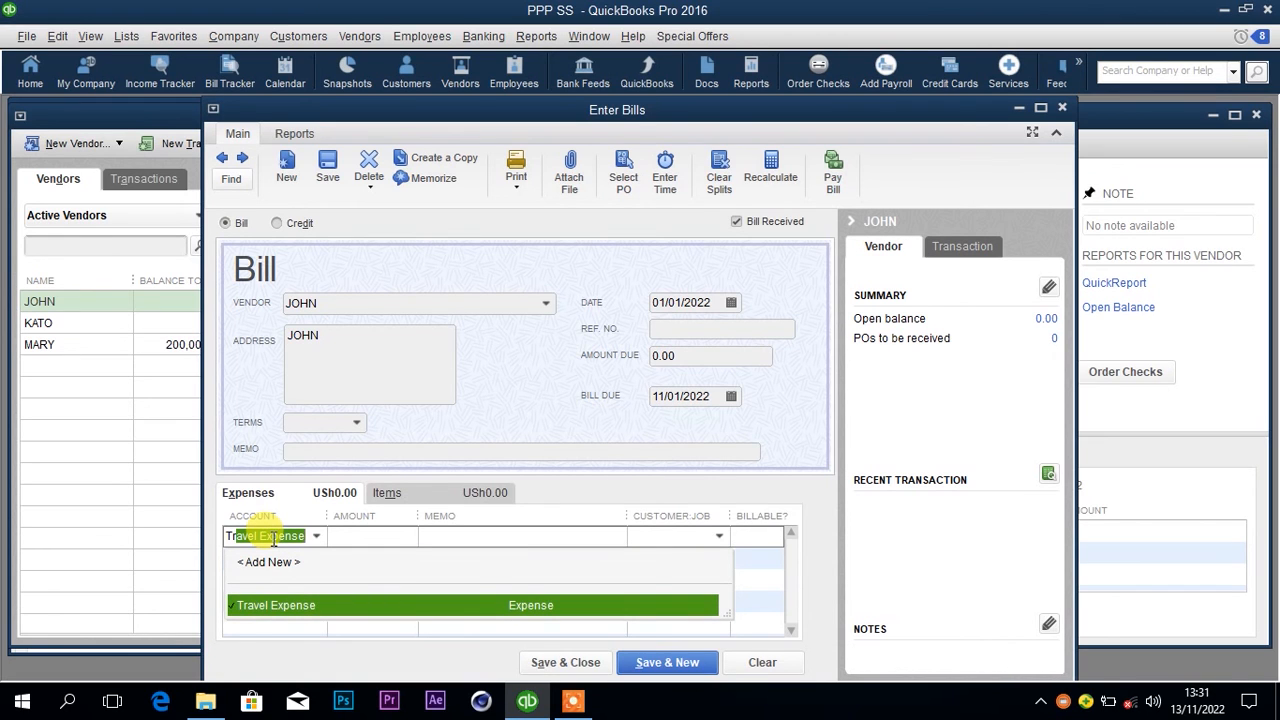
pyautogui.click(281, 604)
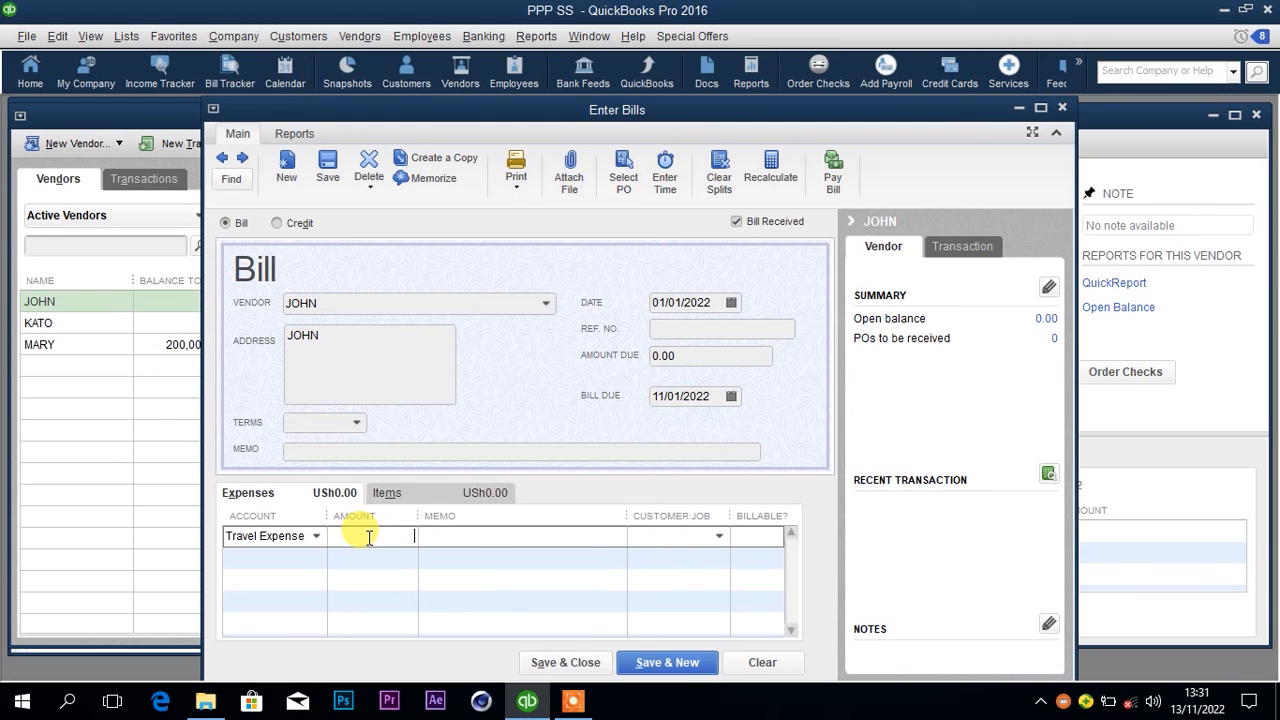
pyautogui.click(369, 537)
pyautogui.write('20000')
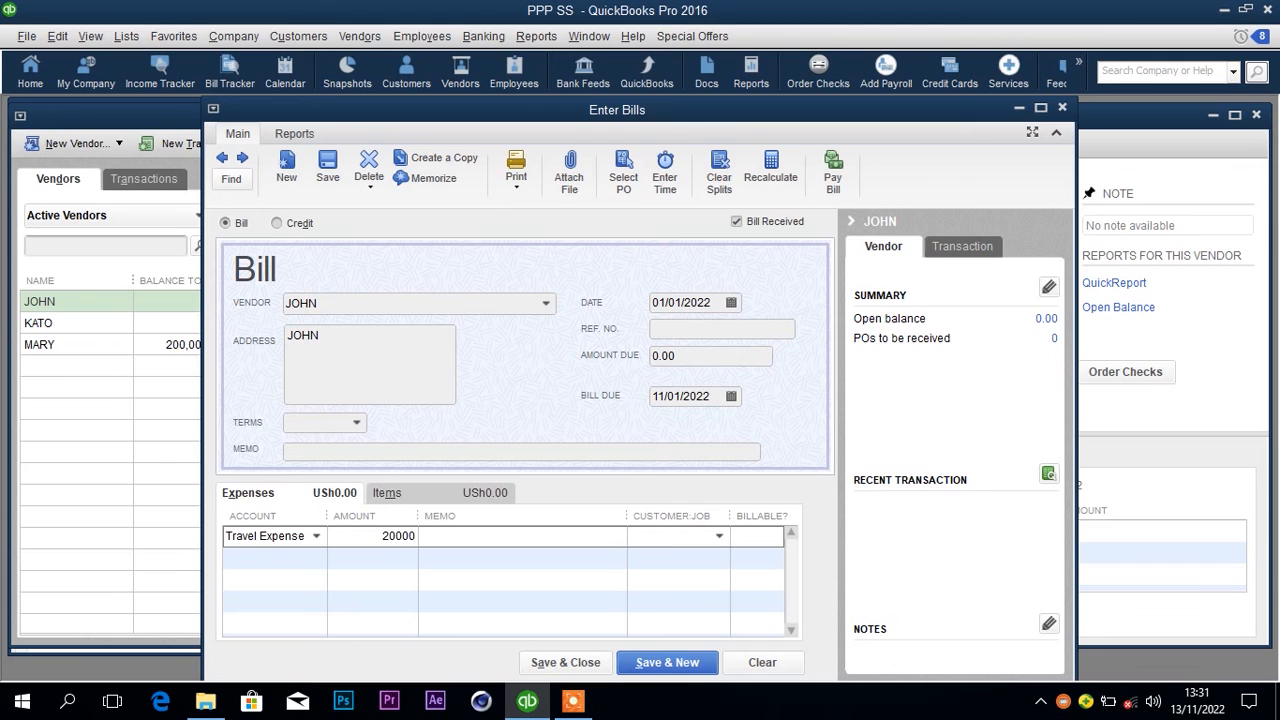
pyautogui.click(451, 537)
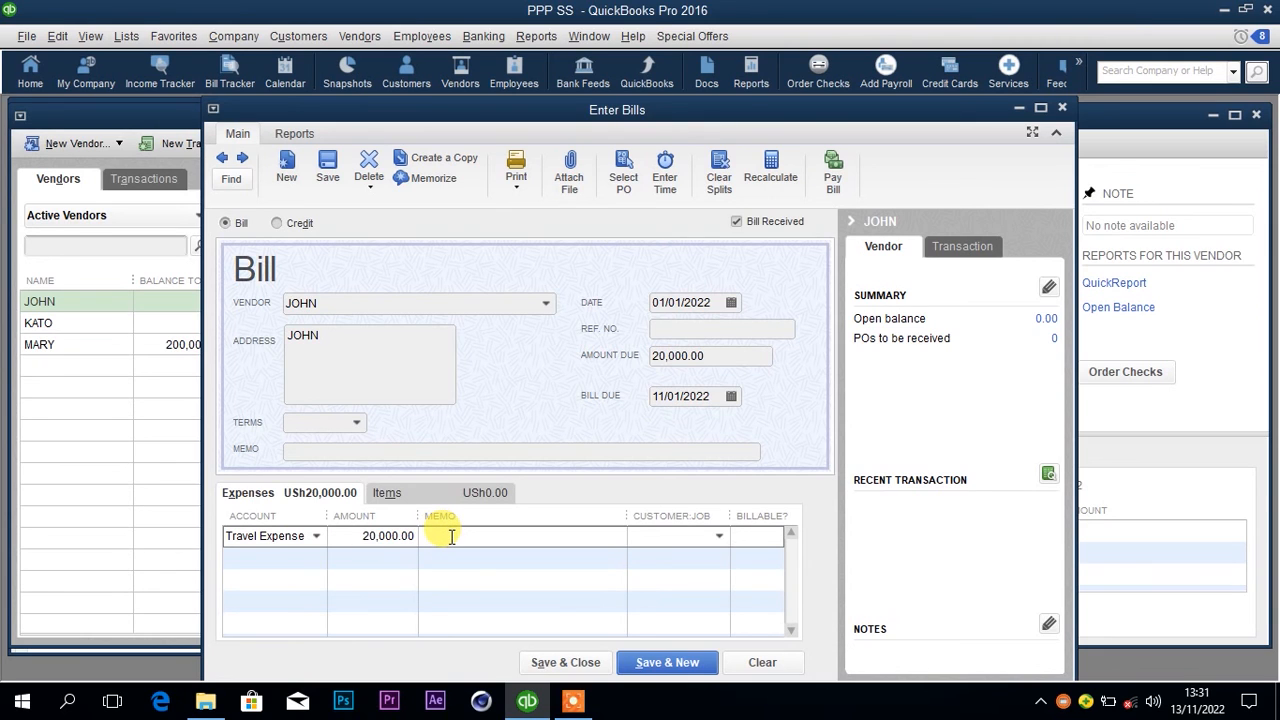
# Date the travel bill 08/01/2022, then save and close it, accepting the past transaction date
pyautogui.click(731, 303)
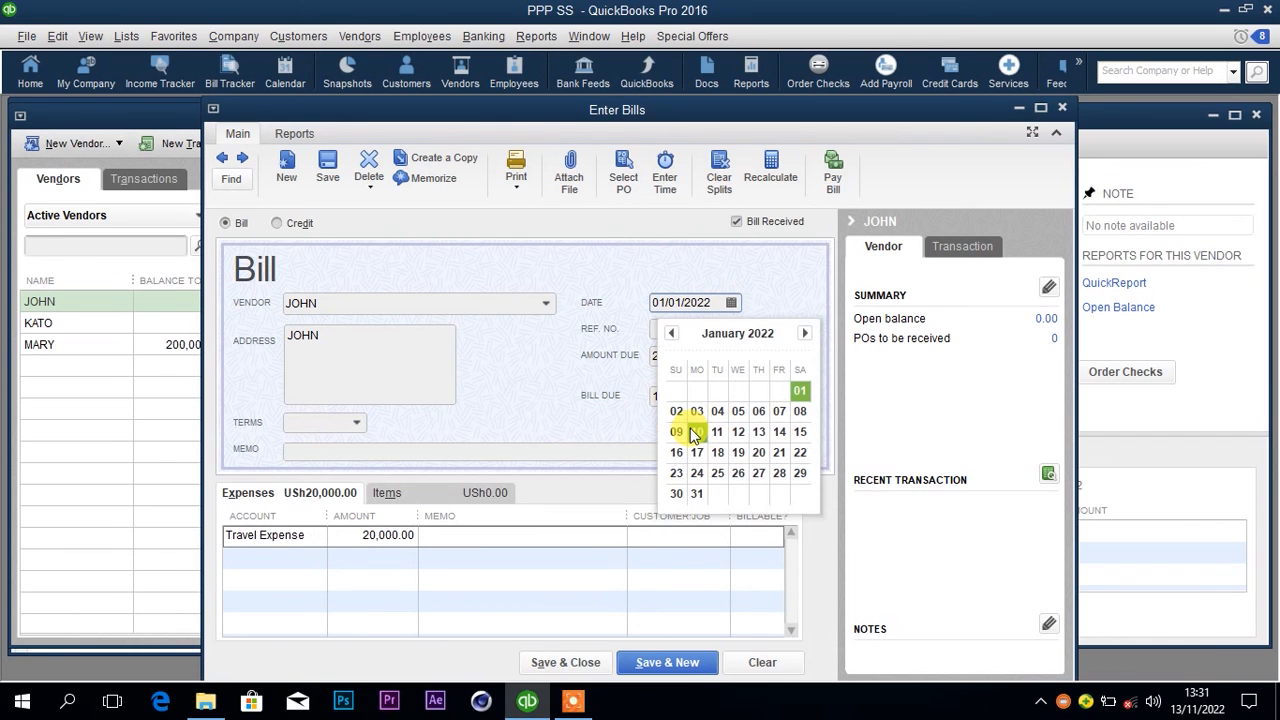
pyautogui.click(800, 414)
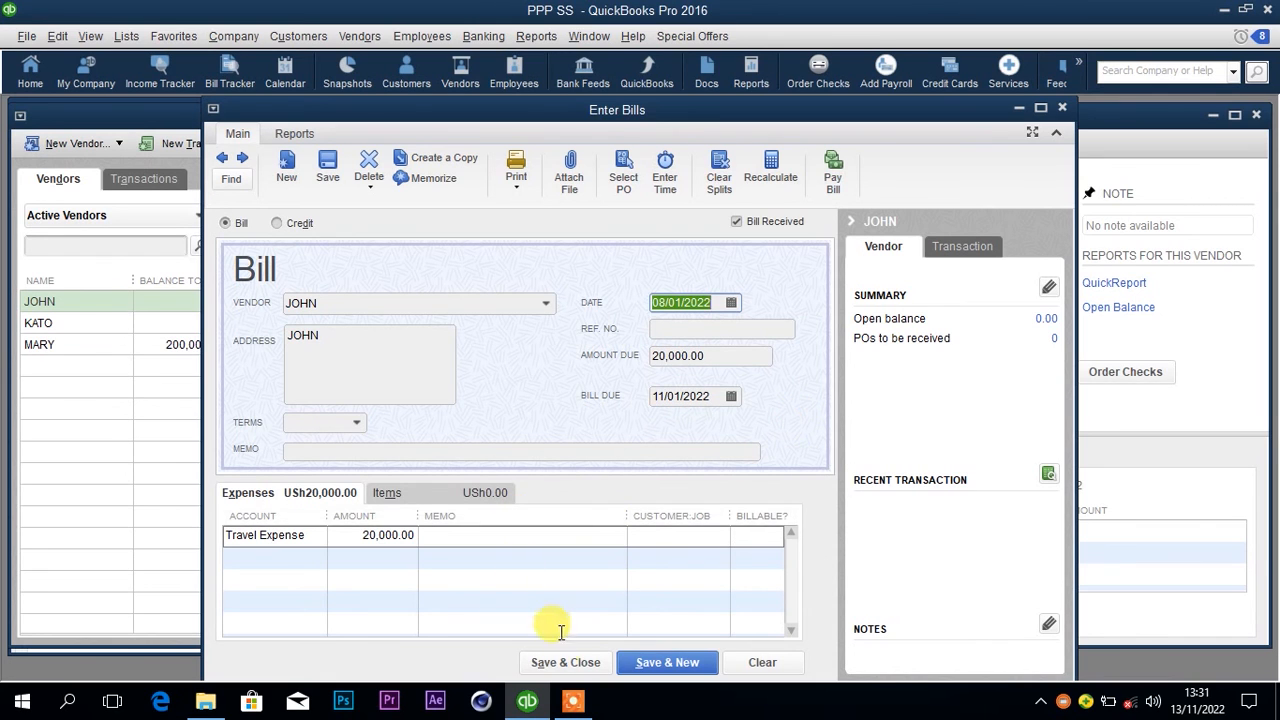
pyautogui.click(565, 663)
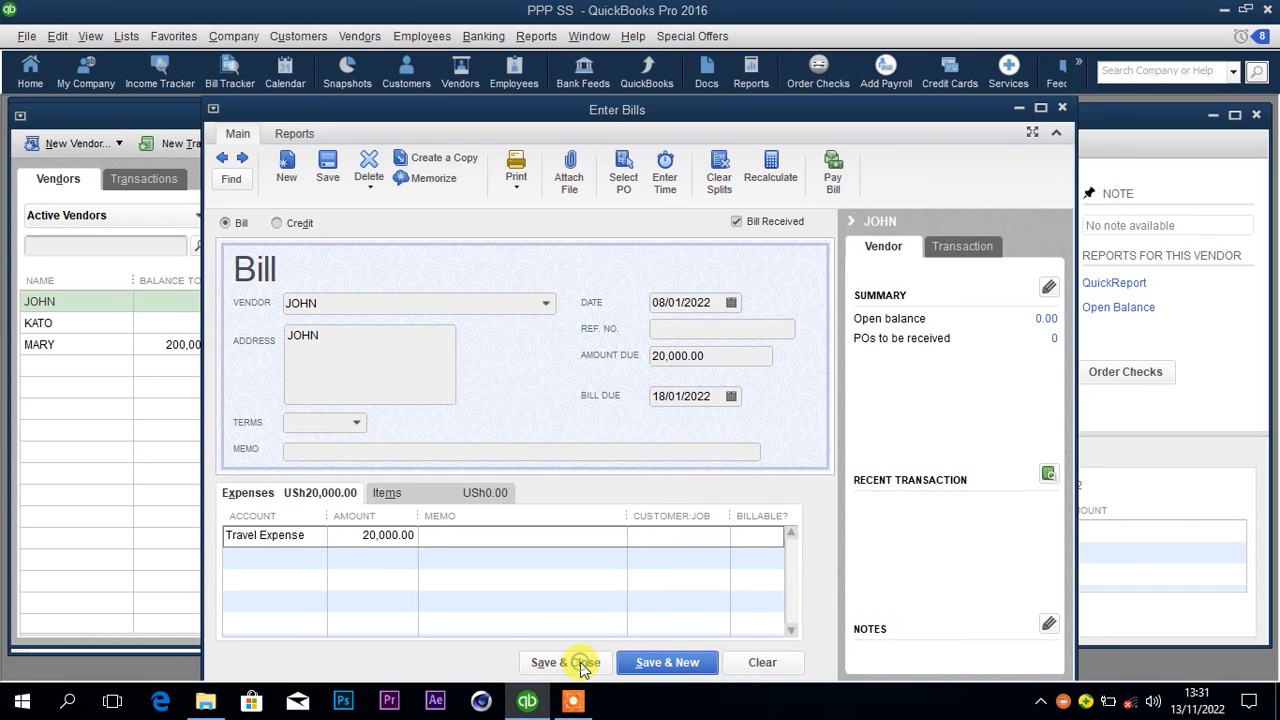
pyautogui.click(603, 349)
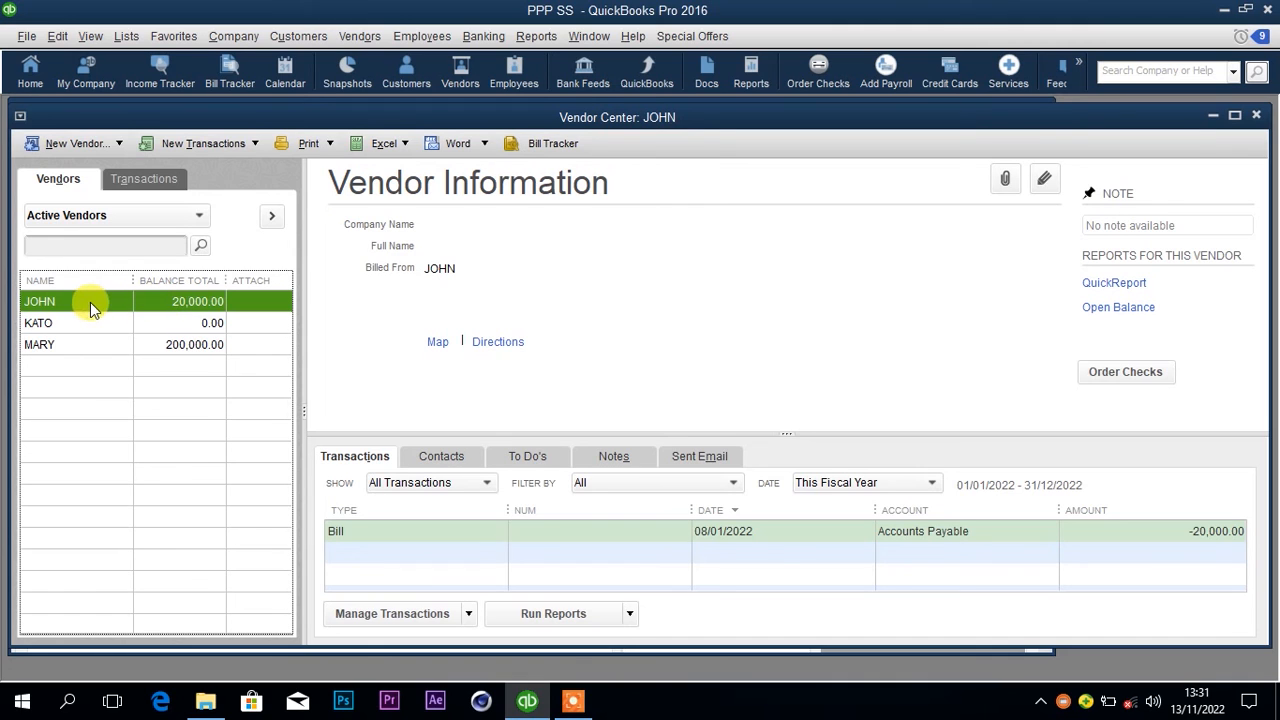
pyautogui.rightClick(163, 309)
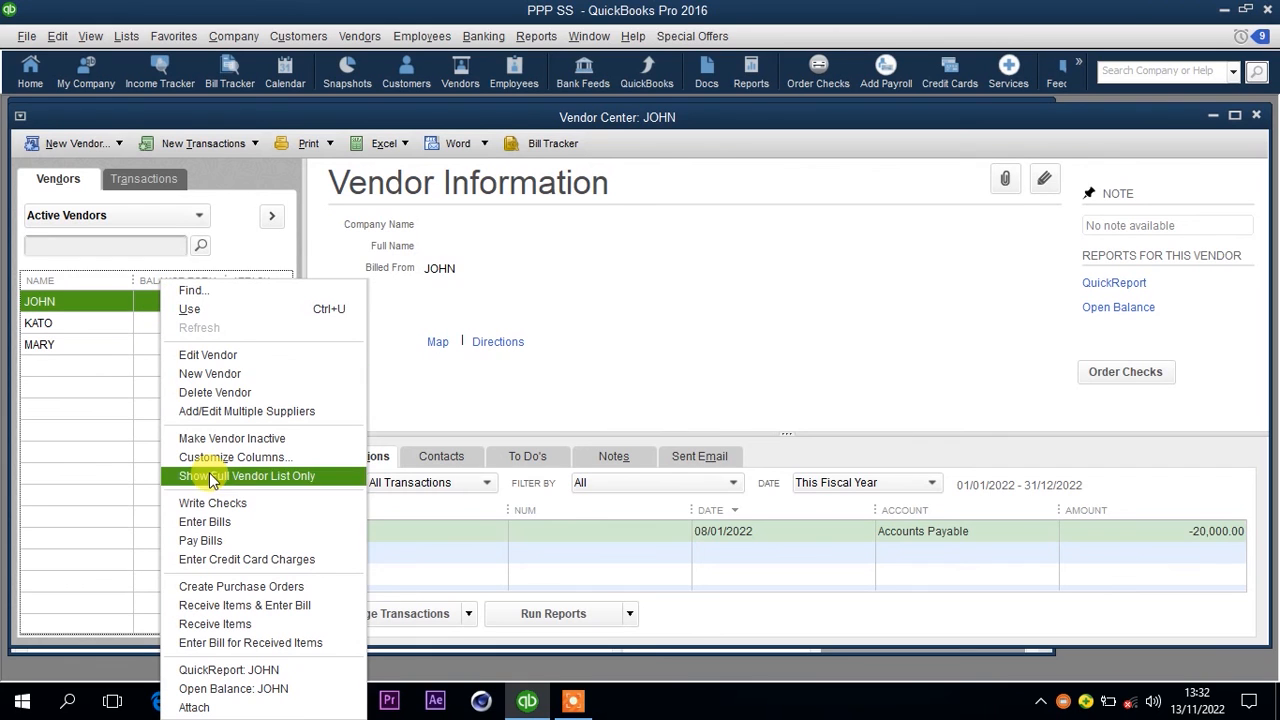
pyautogui.click(143, 476)
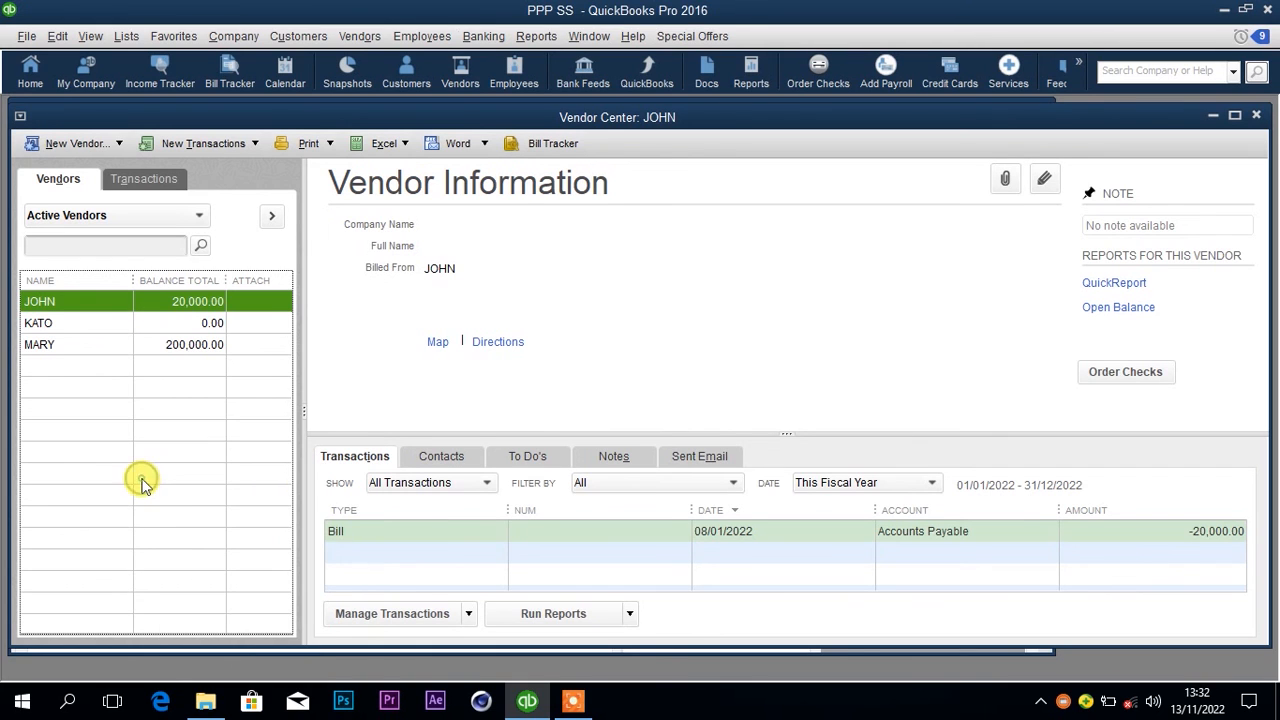
pyautogui.click(152, 321)
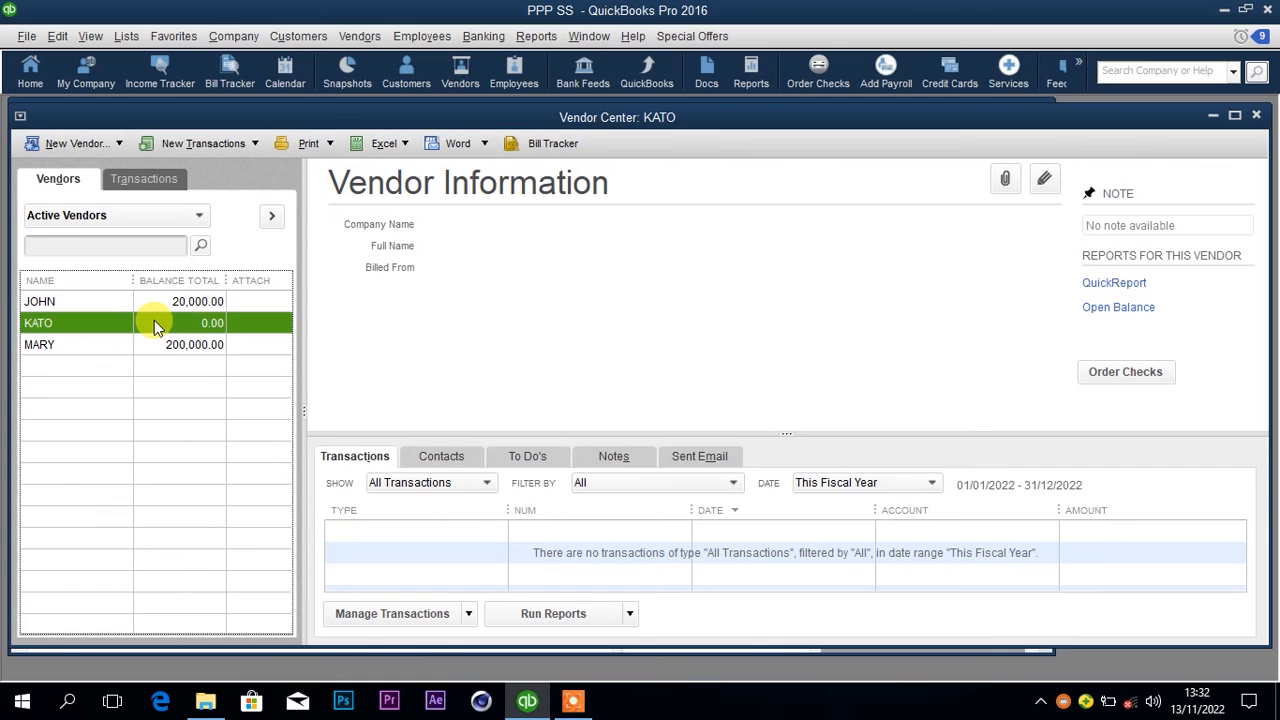
pyautogui.rightClick(154, 325)
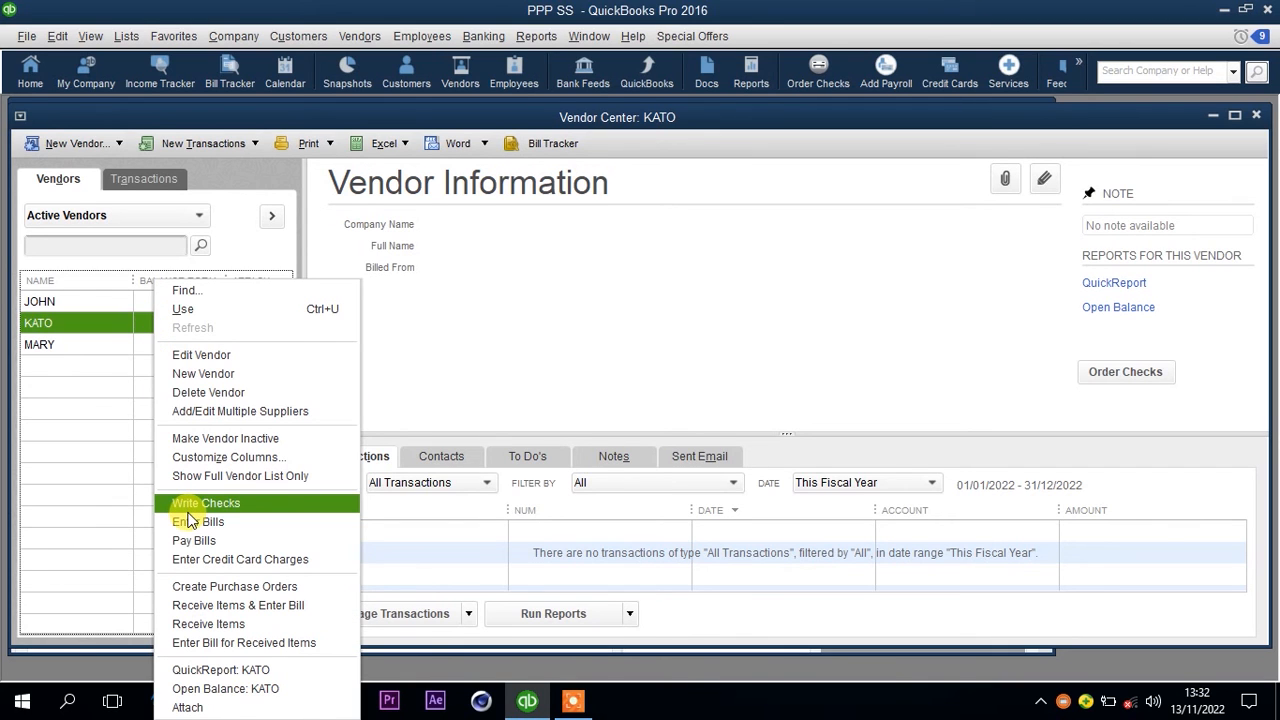
pyautogui.click(121, 454)
# Start paying bills from the first vendor's record and set the amount to pay on that vendor's bill to 20,000
pyautogui.click(166, 304)
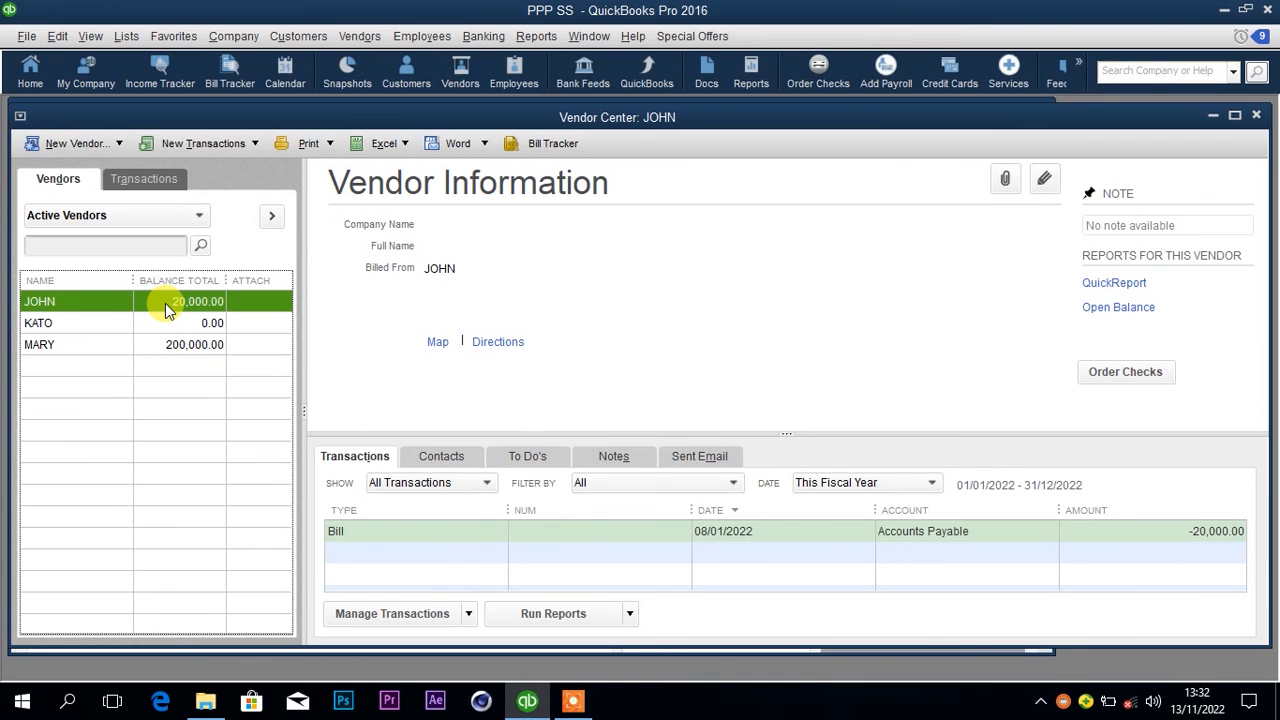
pyautogui.rightClick(165, 303)
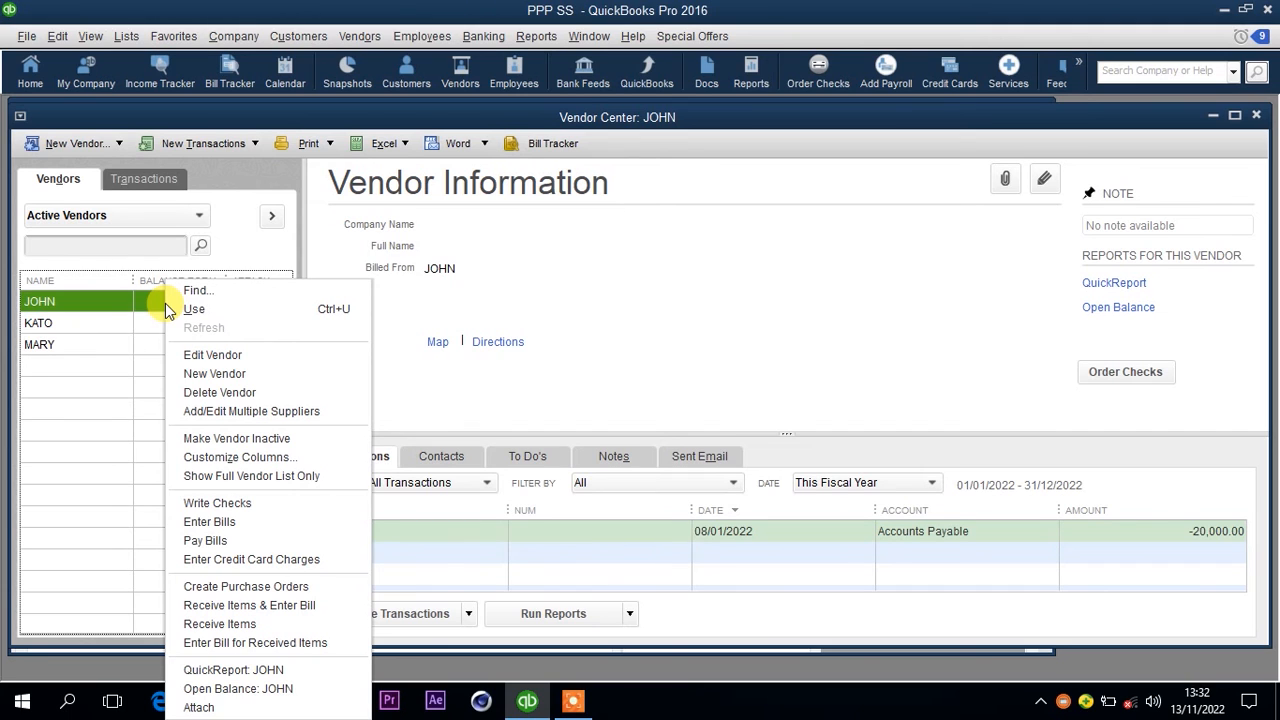
pyautogui.click(217, 541)
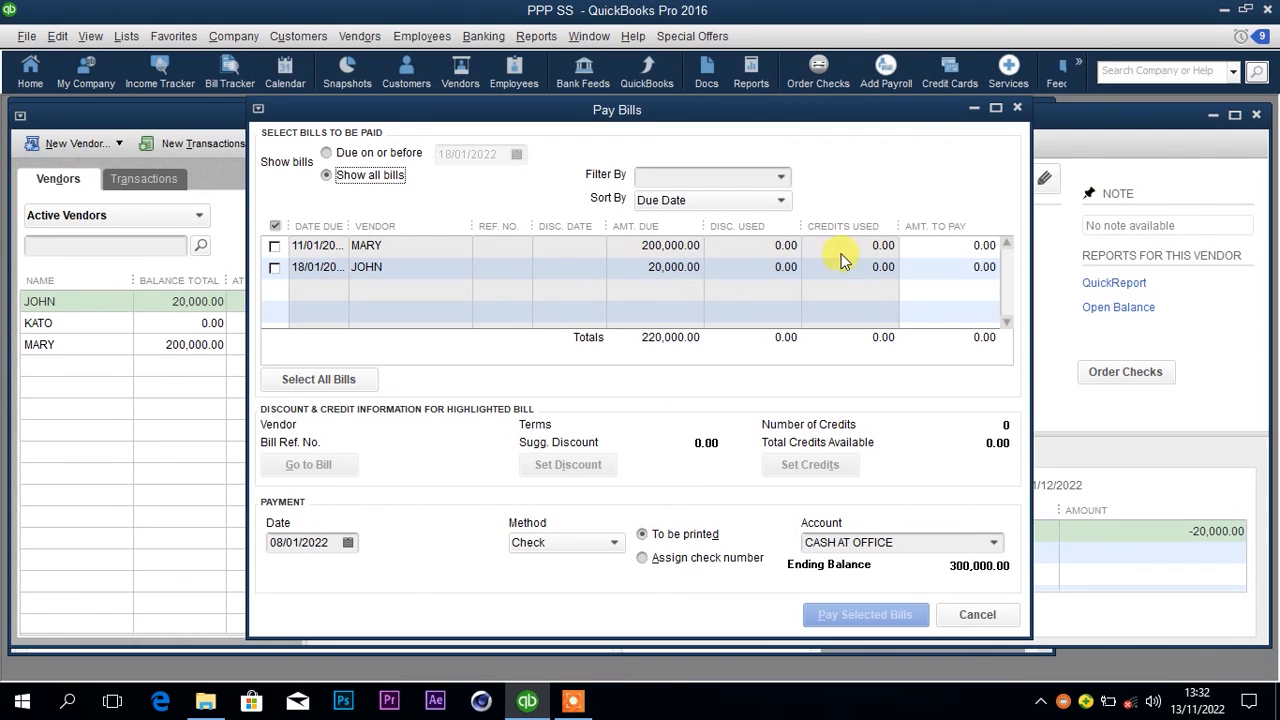
pyautogui.click(918, 268)
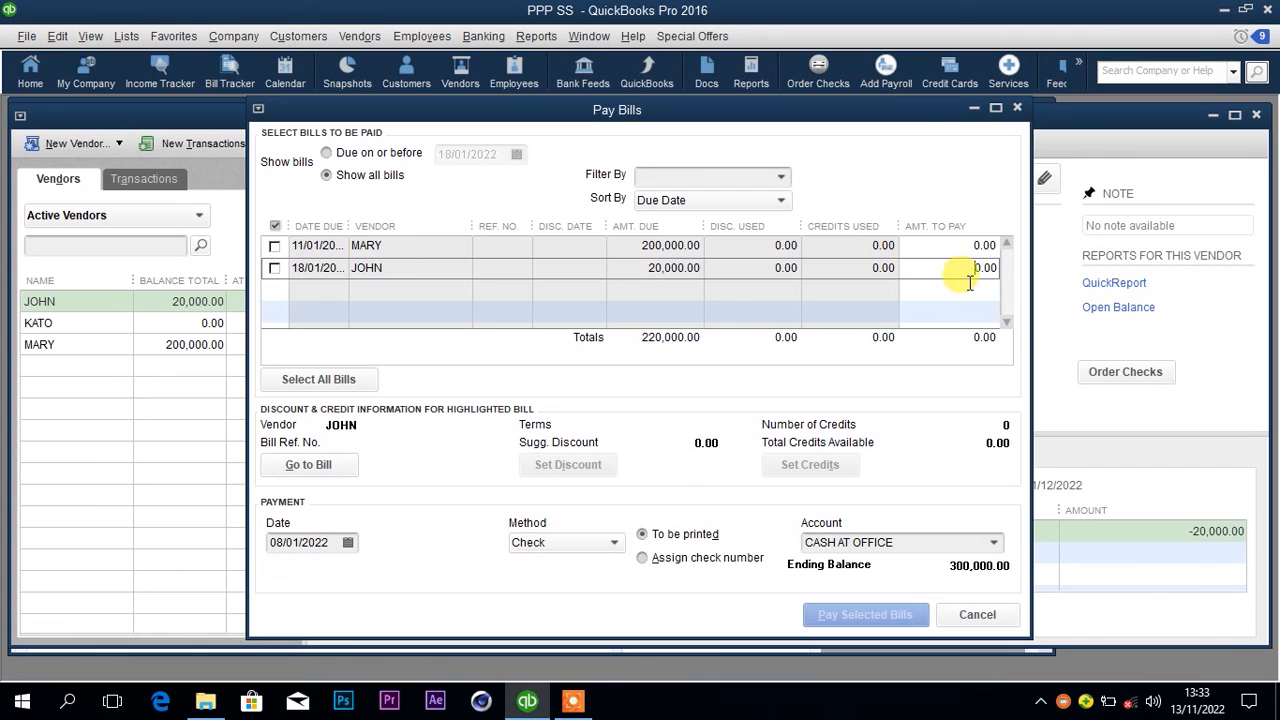
pyautogui.click(966, 268)
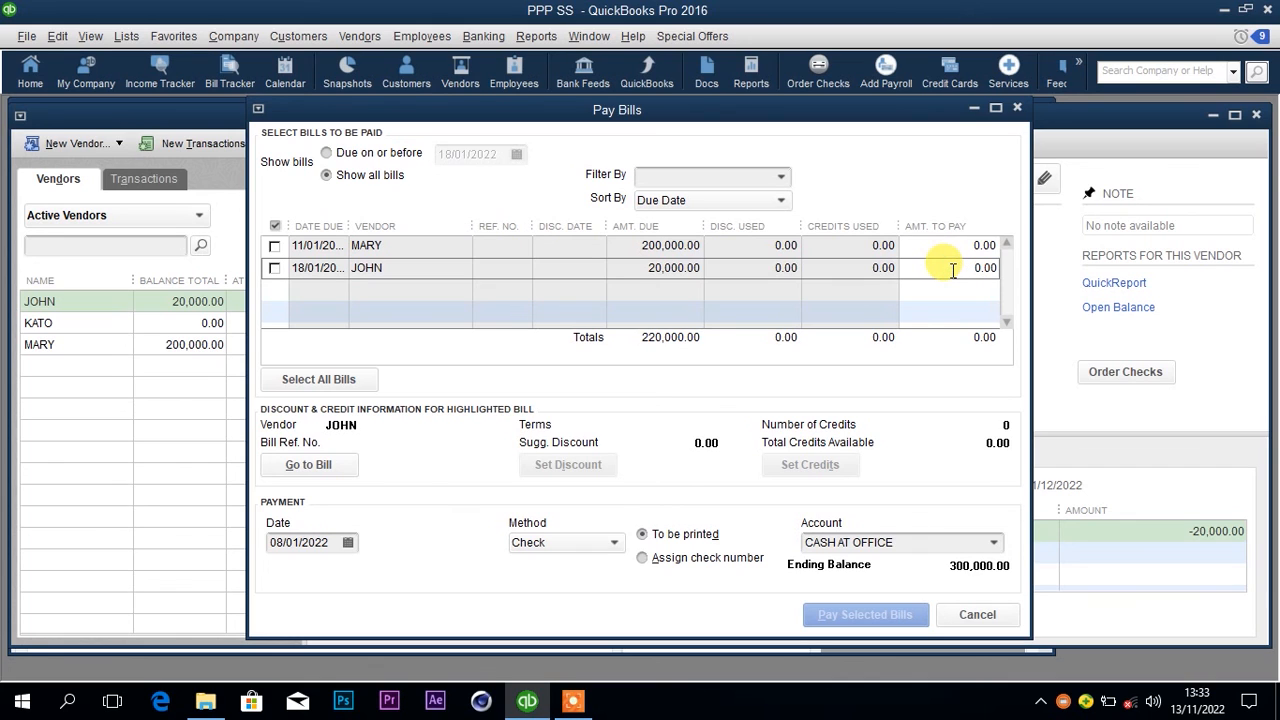
pyautogui.write('2000')
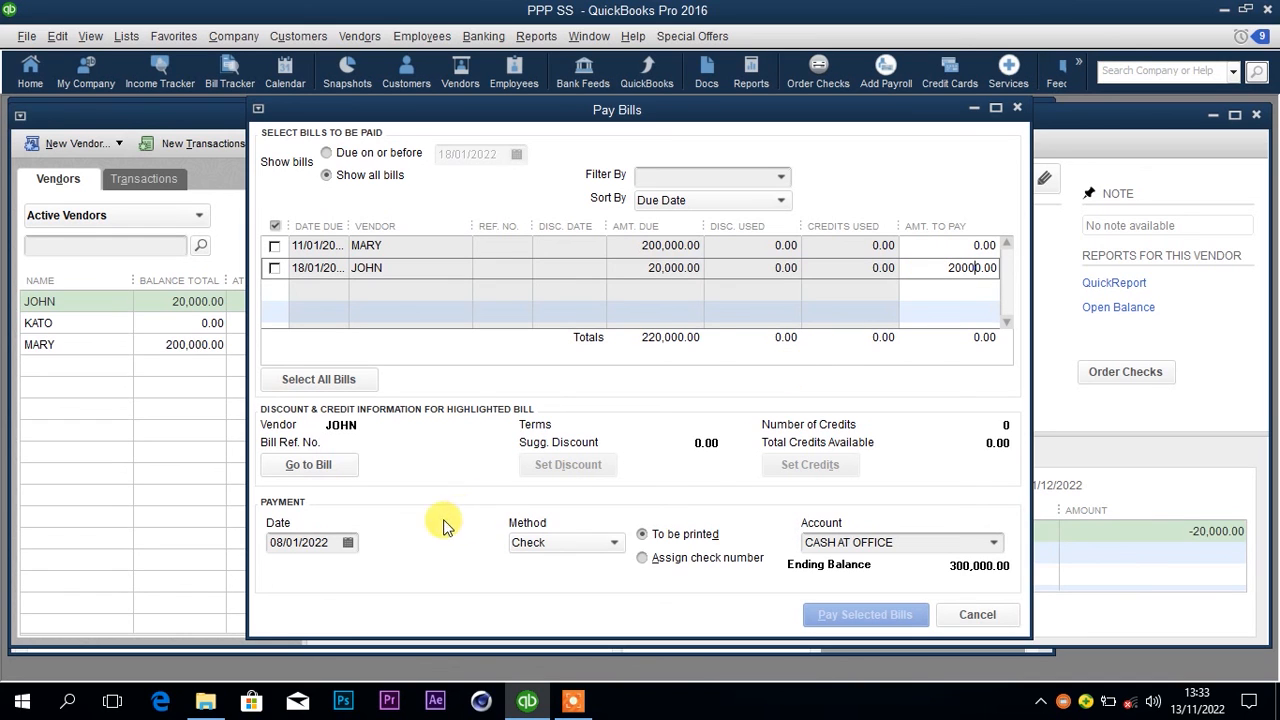
# Date the bill payment 10/01/2022, pay the selected bill from CASH AT OFFICE accepting the past transaction date, and close the payment summary
pyautogui.click(348, 544)
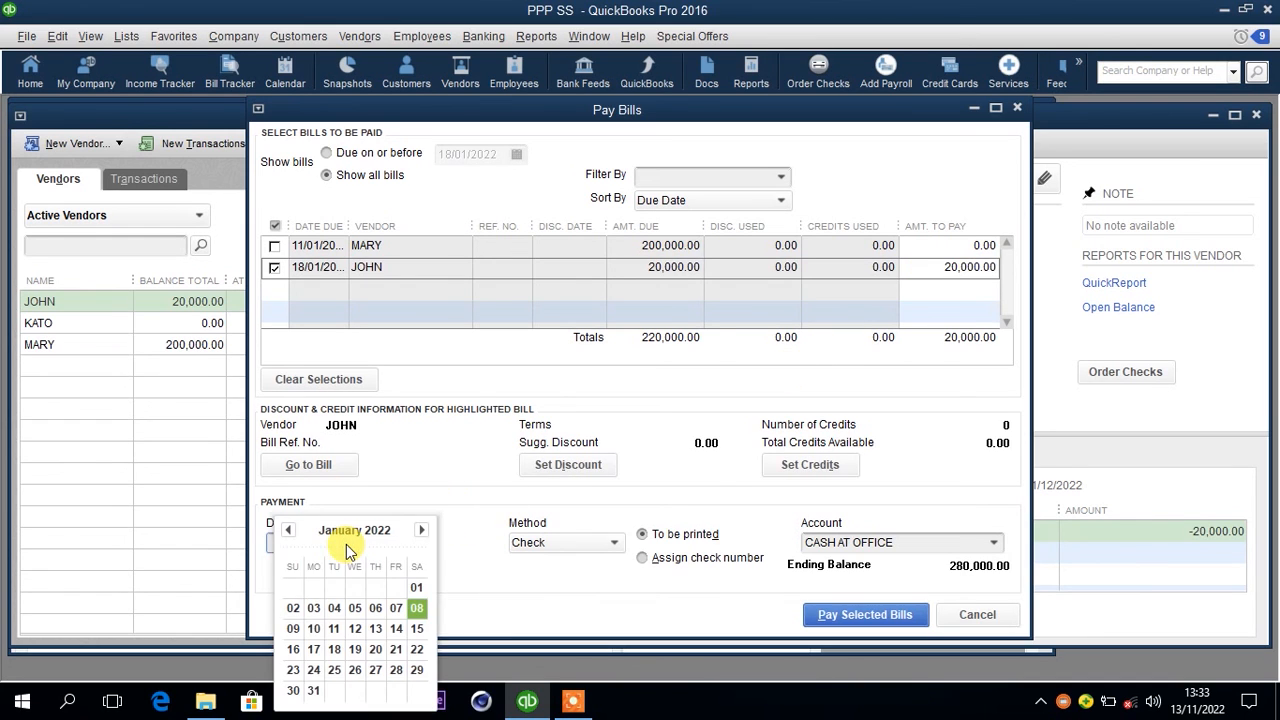
pyautogui.click(316, 630)
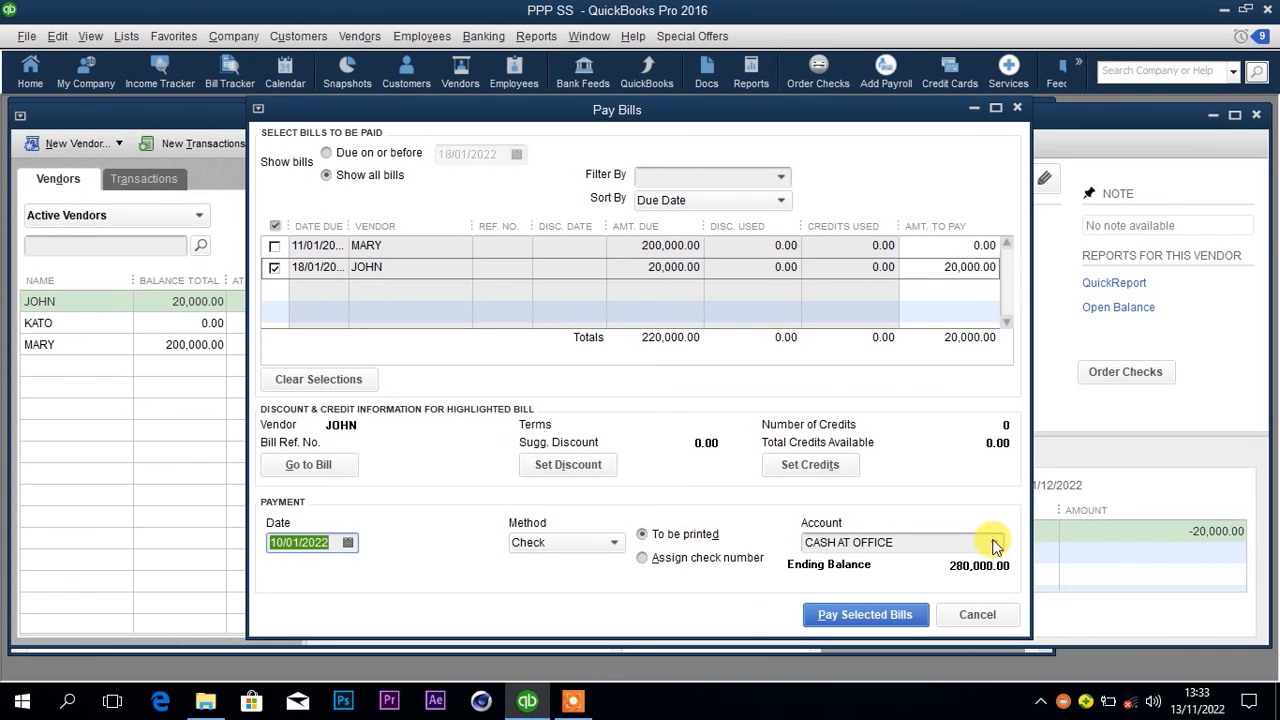
pyautogui.click(993, 542)
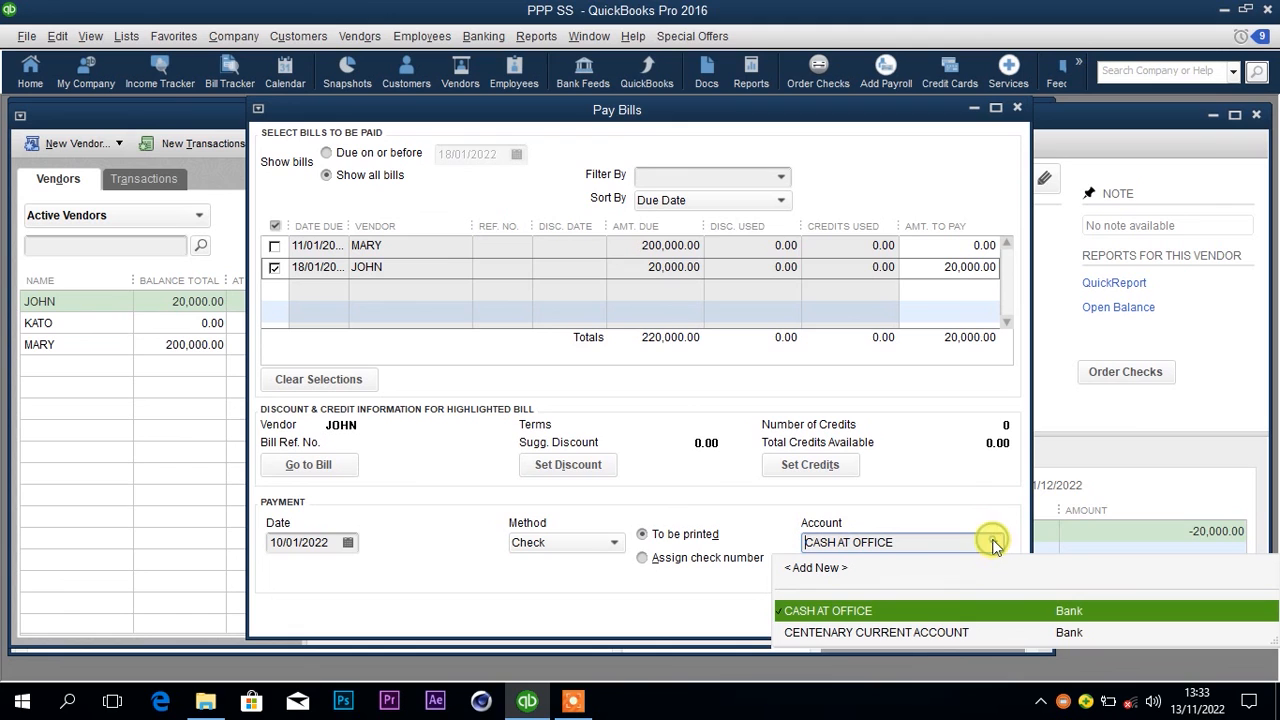
pyautogui.click(920, 612)
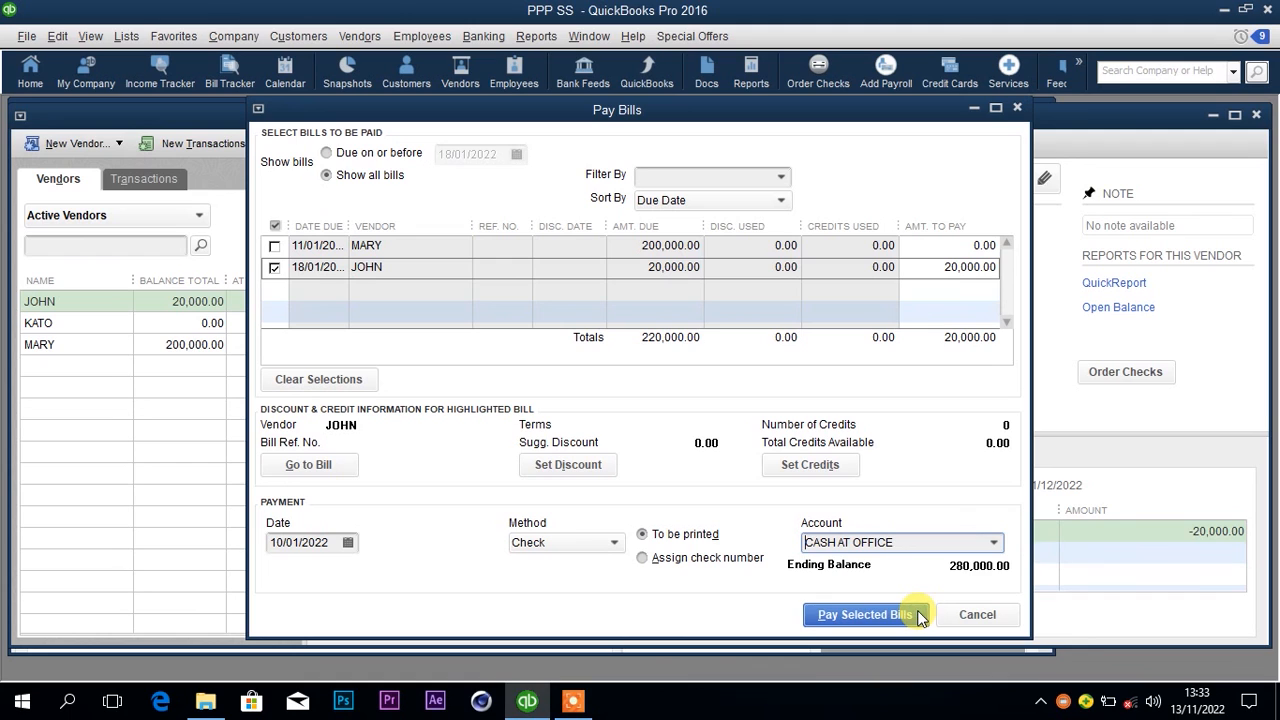
pyautogui.click(863, 615)
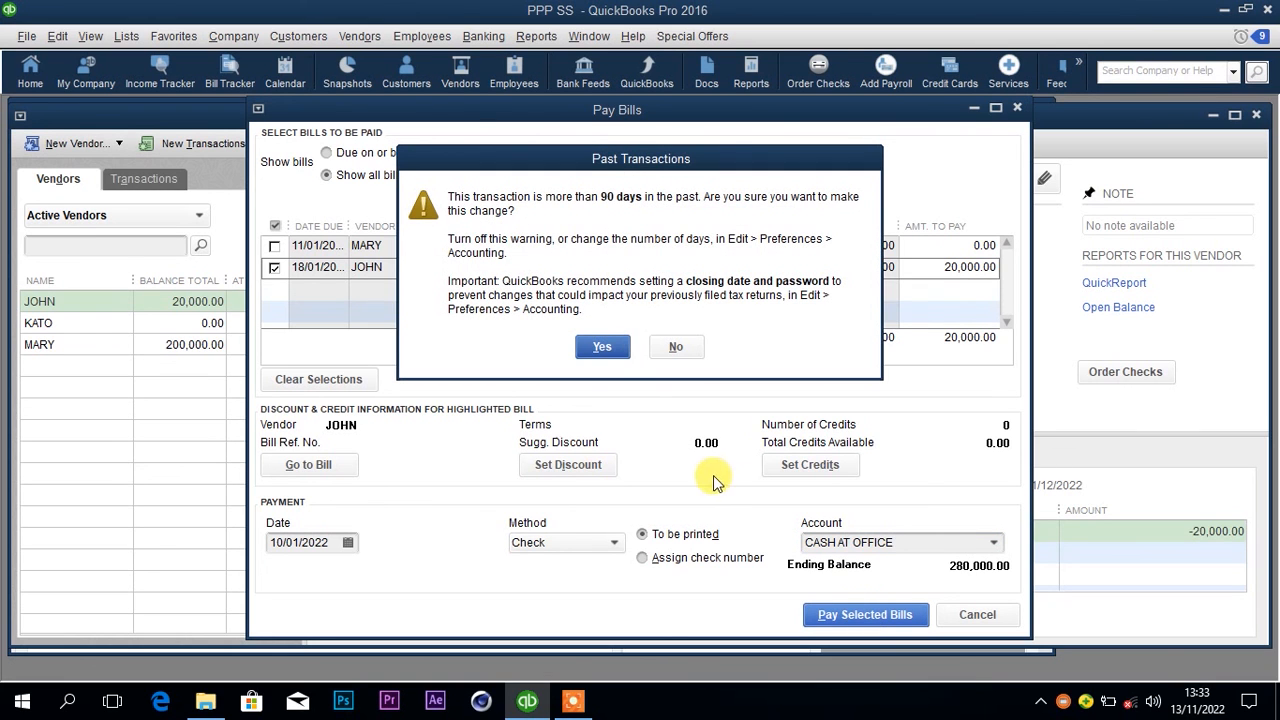
pyautogui.click(603, 347)
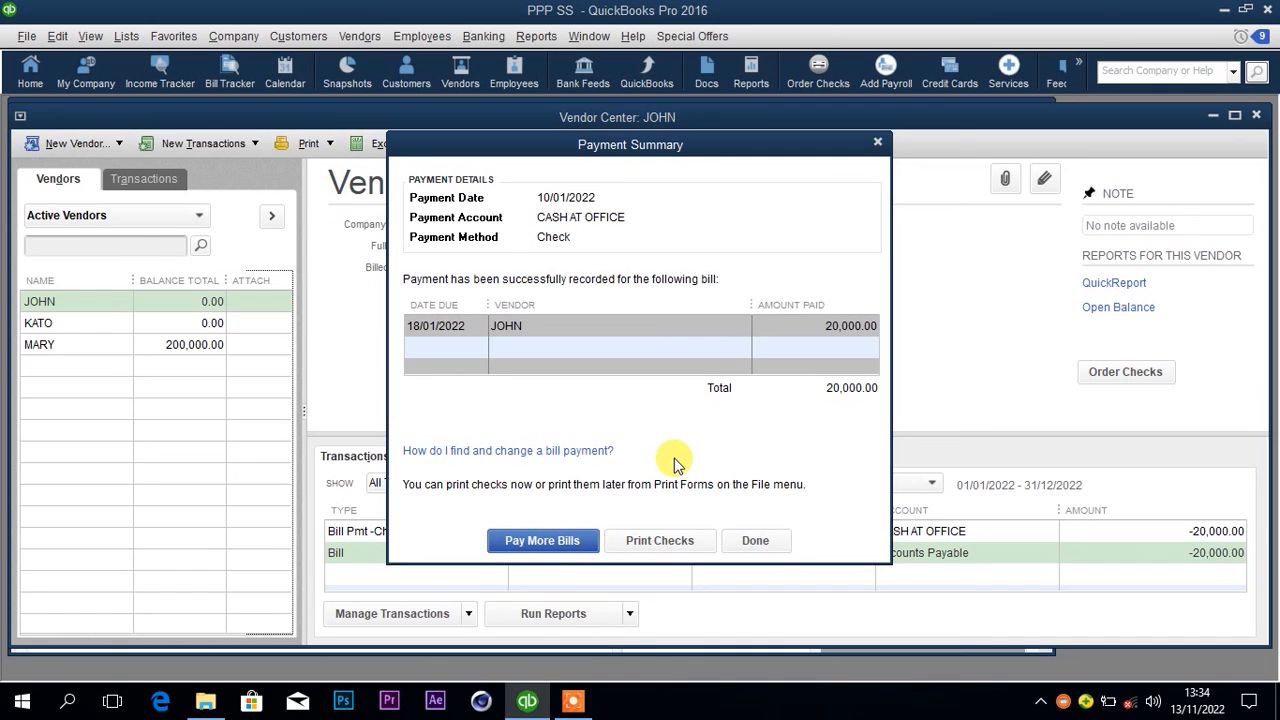
pyautogui.click(751, 542)
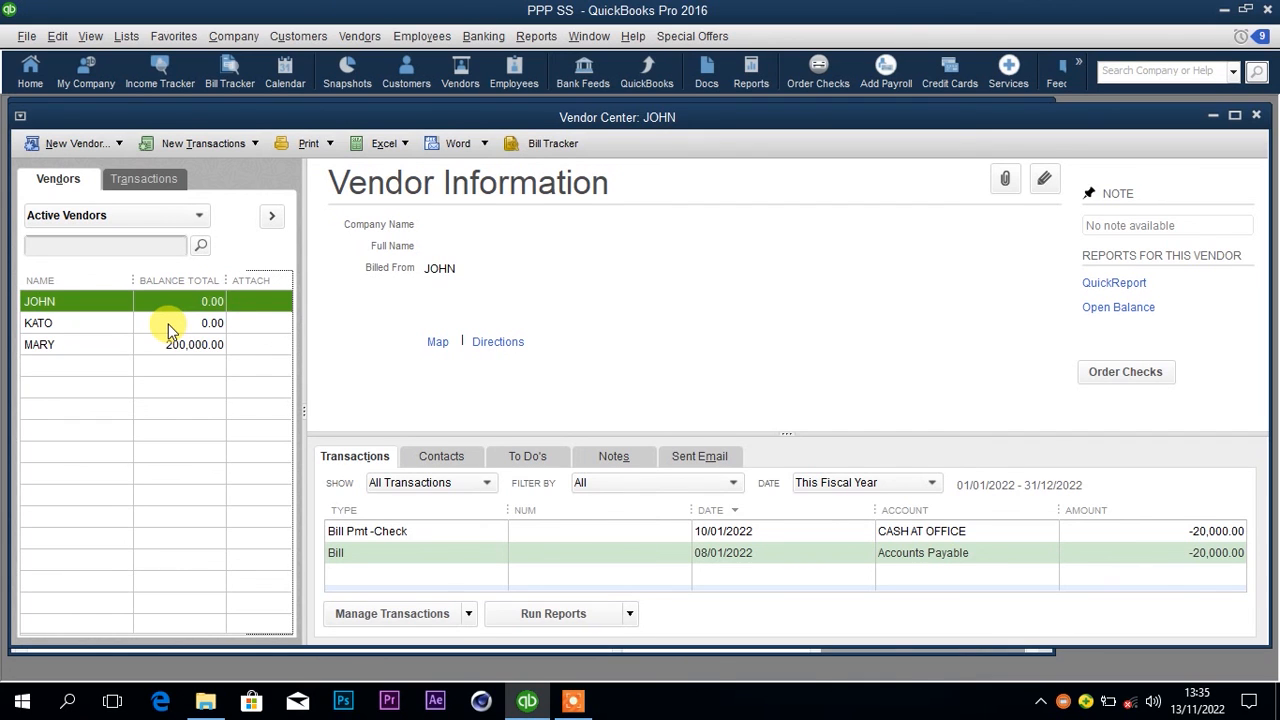
# Write a check to the second vendor with a Rent Expense line of 50,000
pyautogui.rightClick(168, 332)
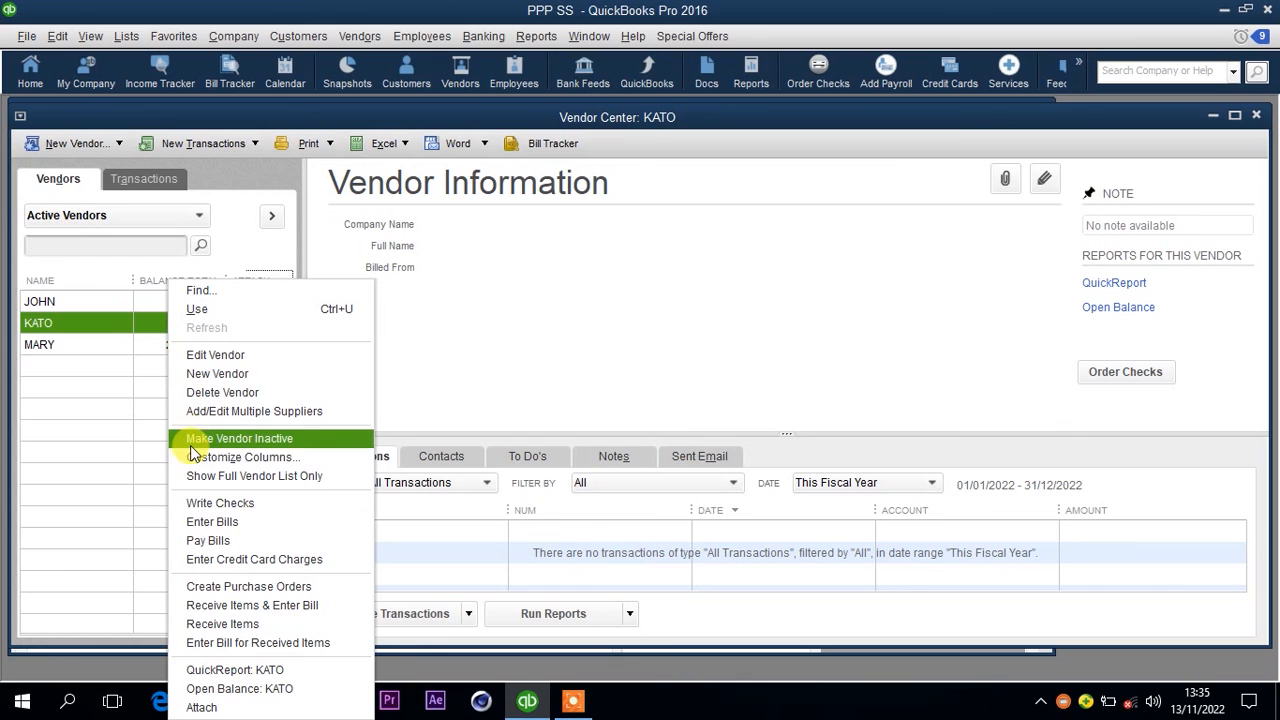
pyautogui.click(228, 503)
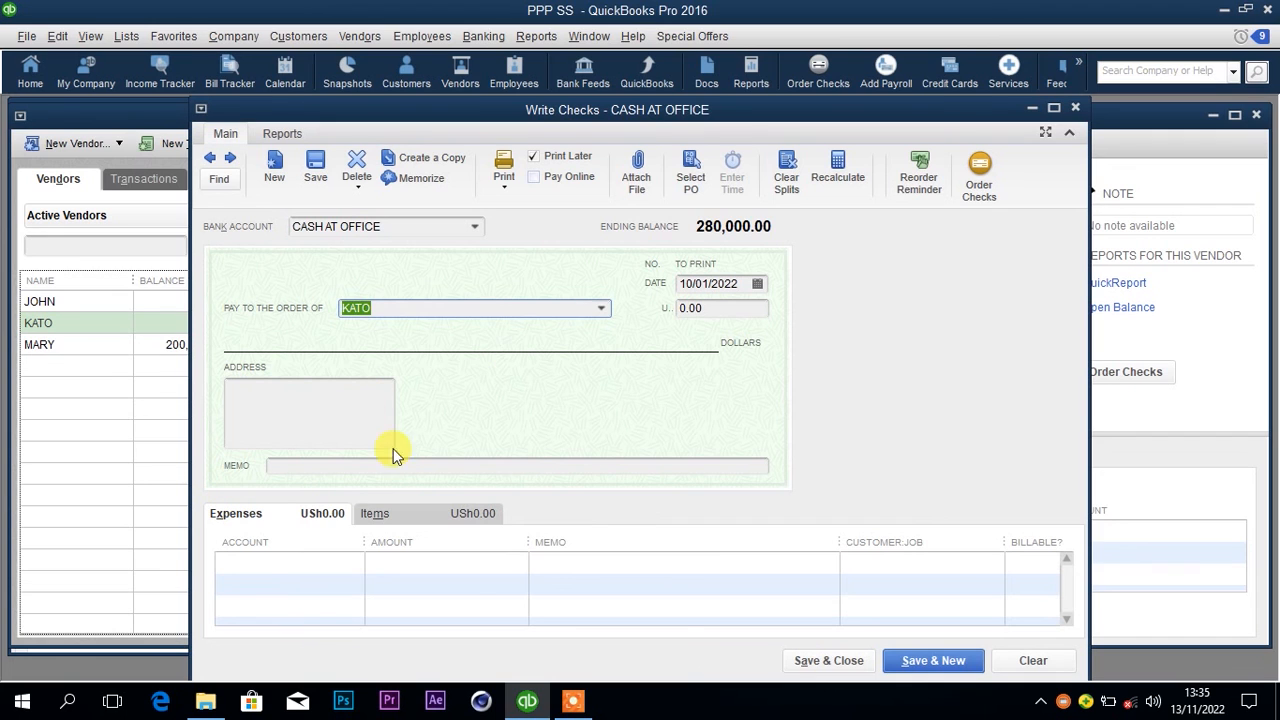
pyautogui.click(260, 561)
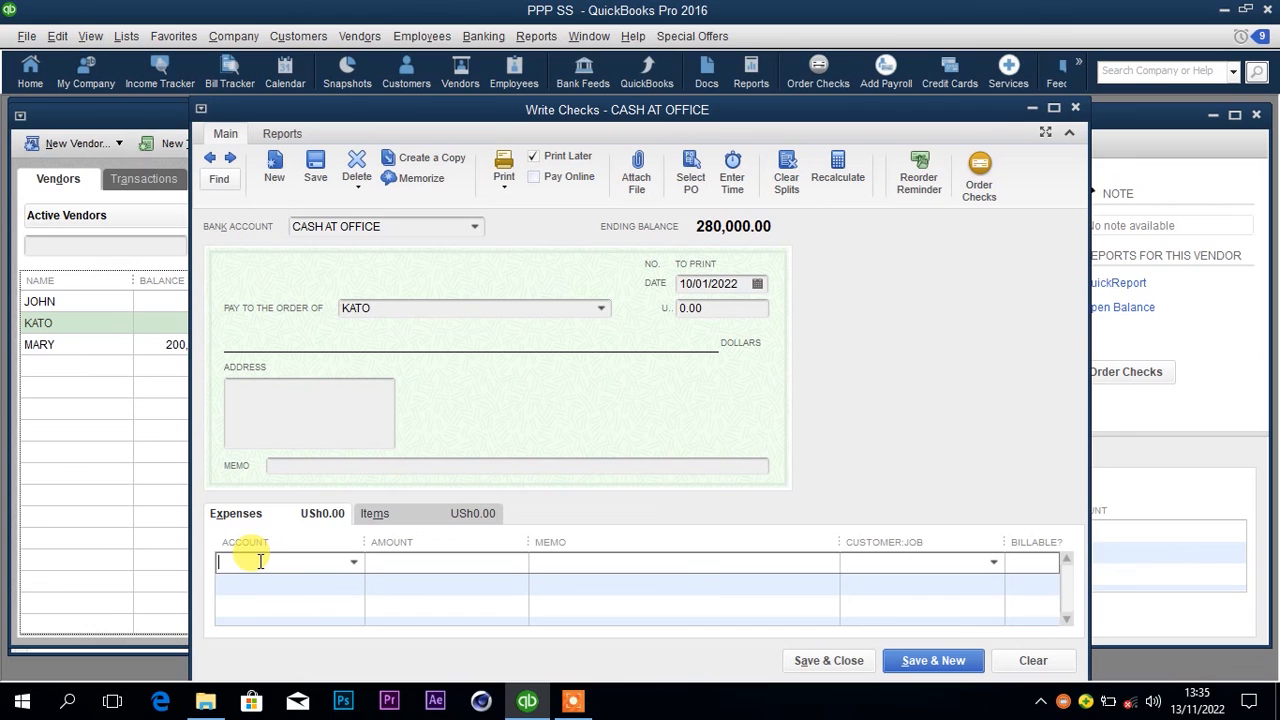
pyautogui.write('Rent Expense')
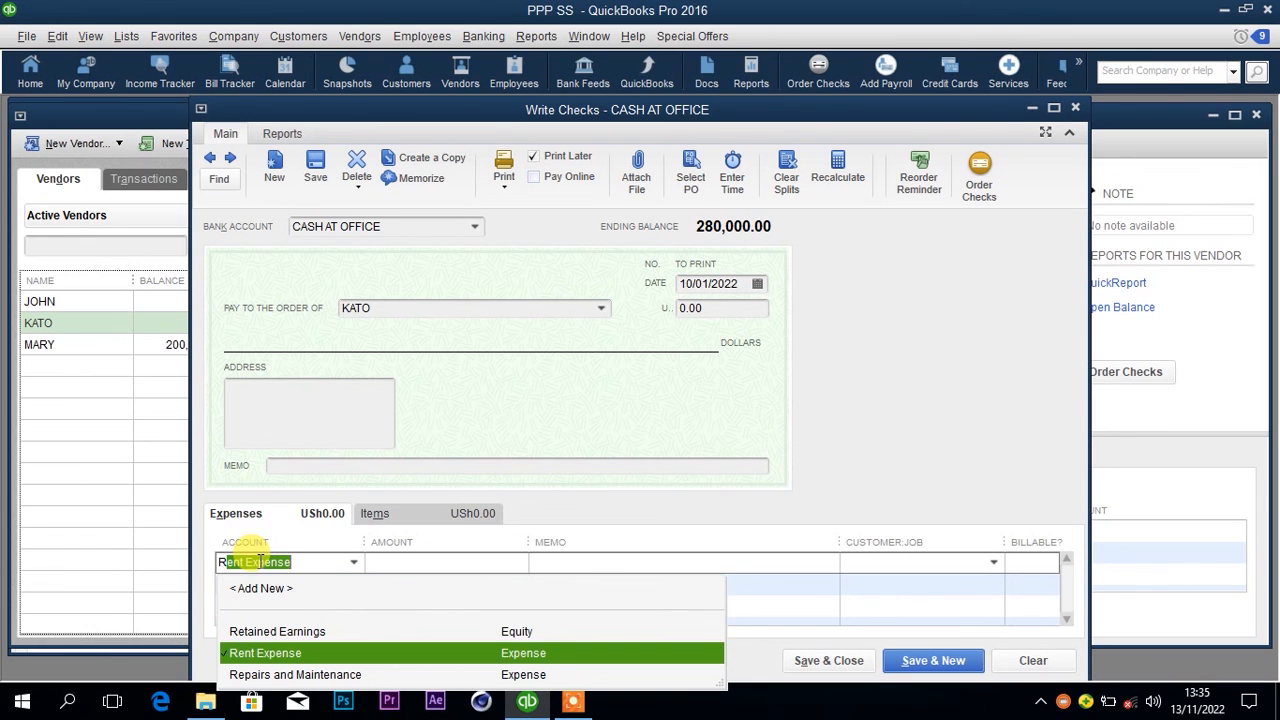
pyautogui.click(293, 654)
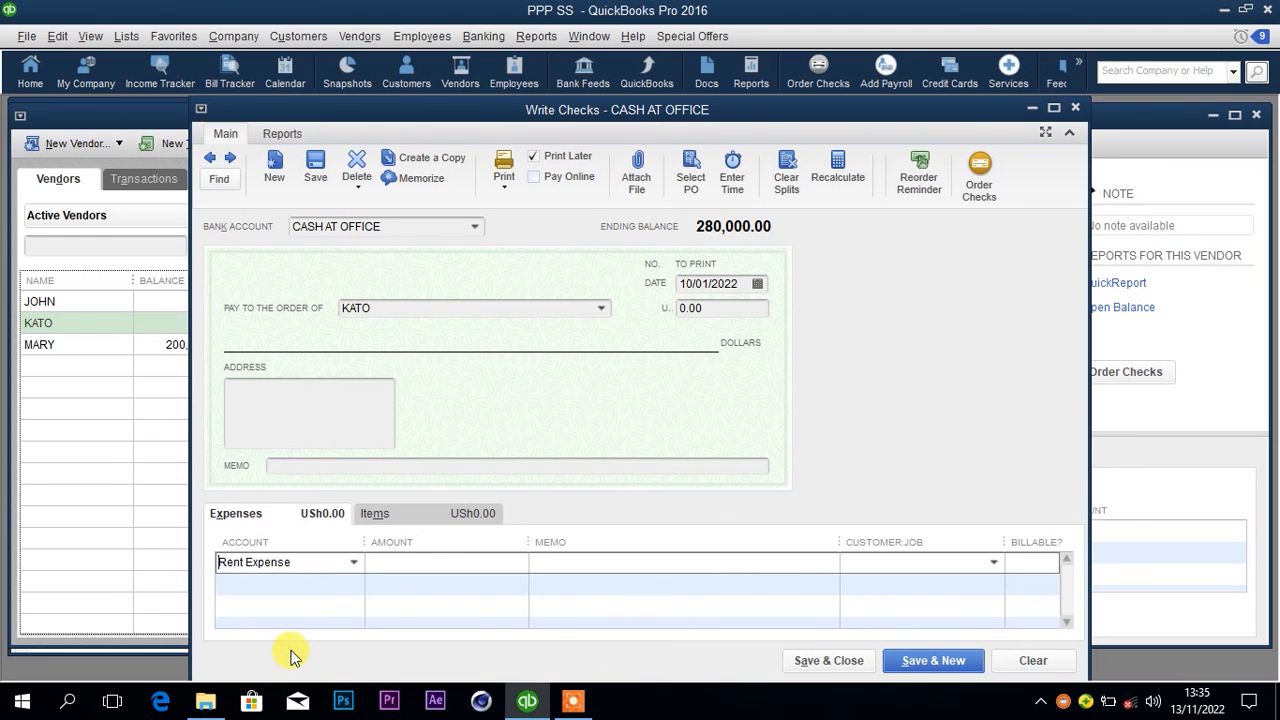
pyautogui.click(433, 562)
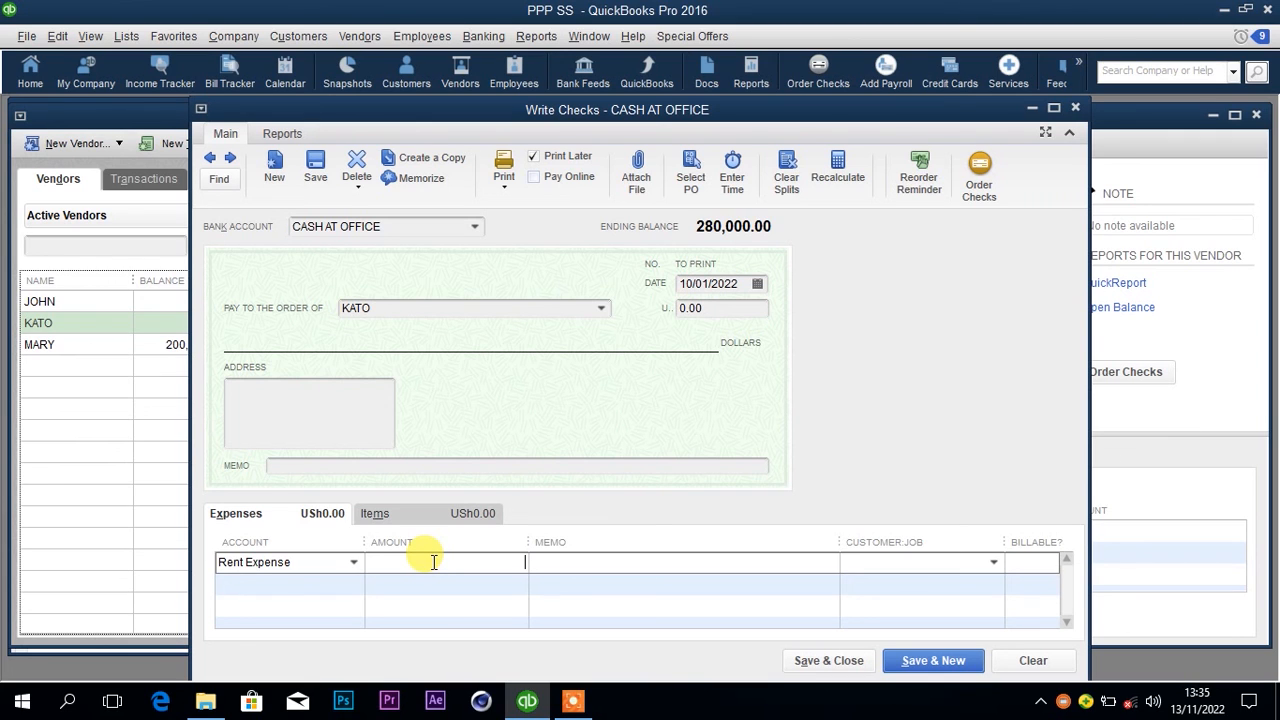
pyautogui.write('5000')
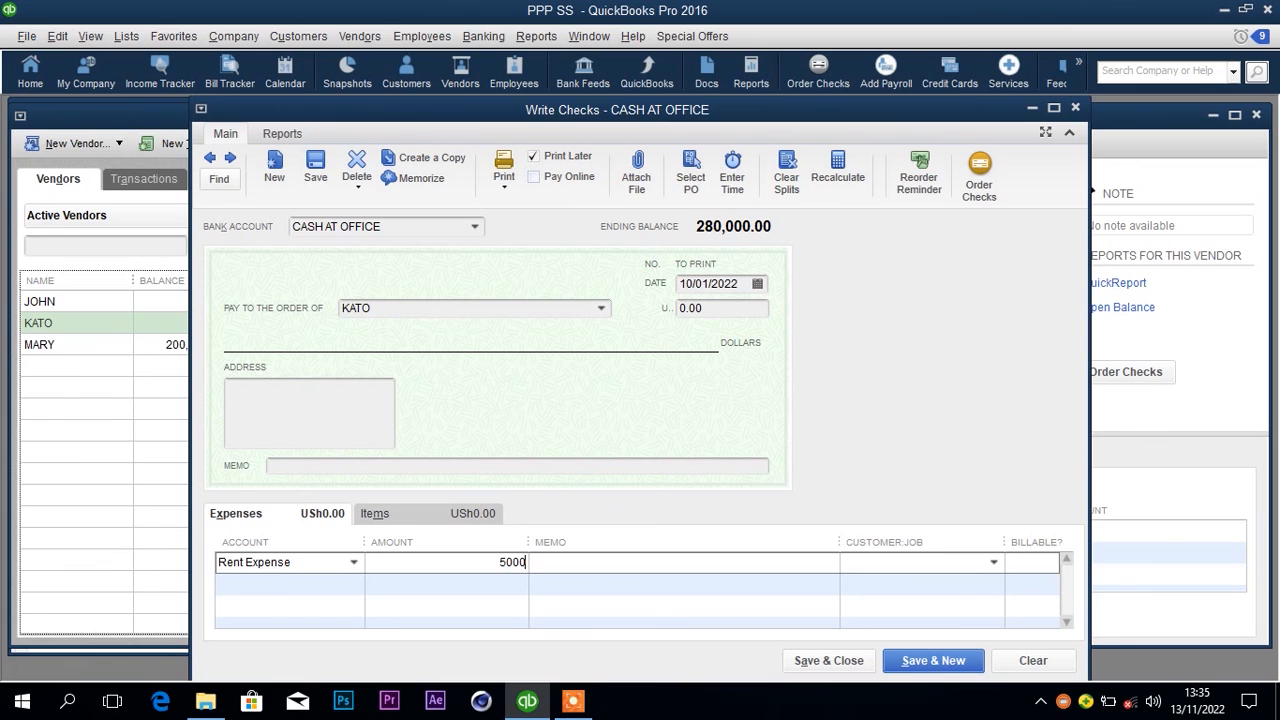
pyautogui.write('0')
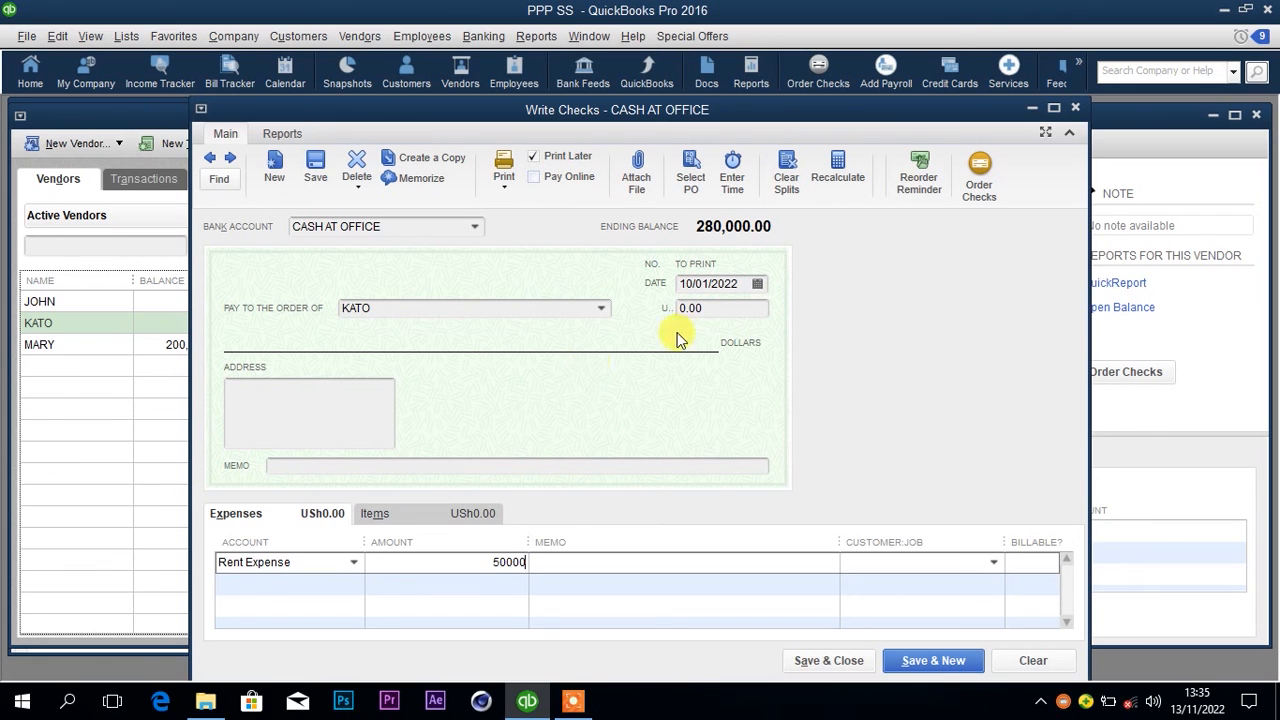
# Date the rent check 12/01/2022, drawn on CENTENARY CURRENT ACCOUNT, and save and close it, accepting the past transaction date
pyautogui.click(757, 284)
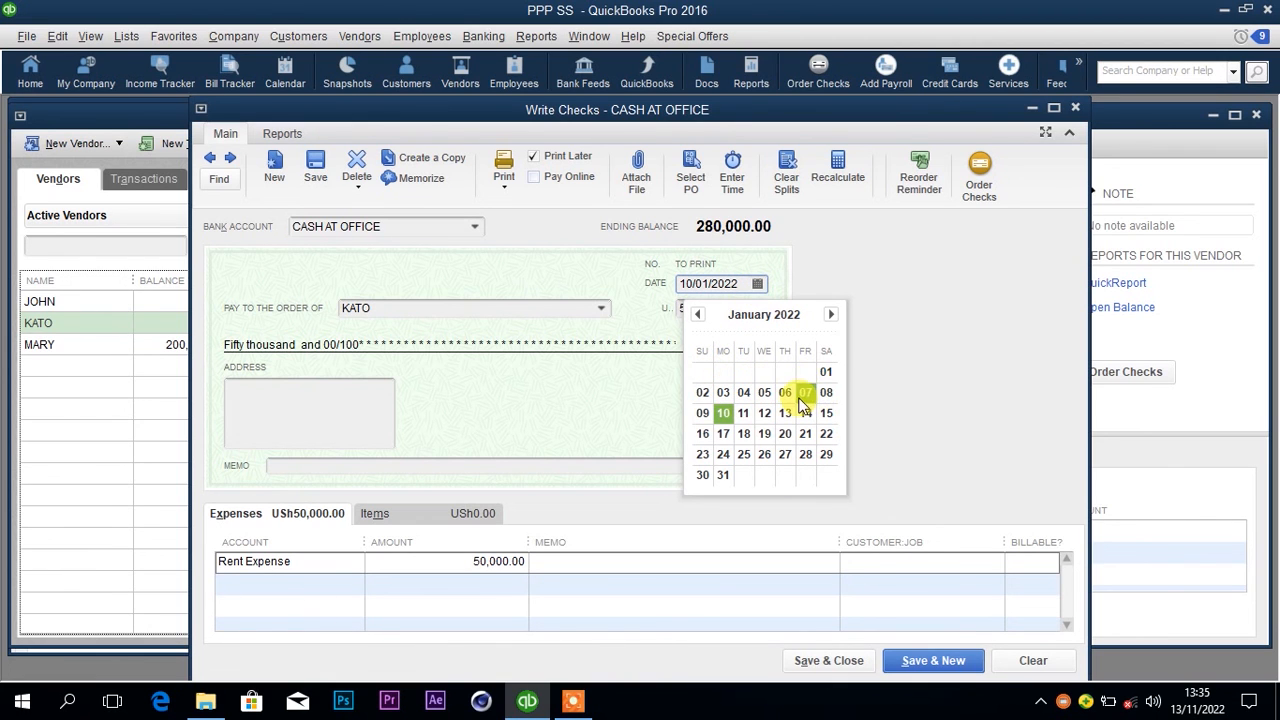
pyautogui.click(764, 413)
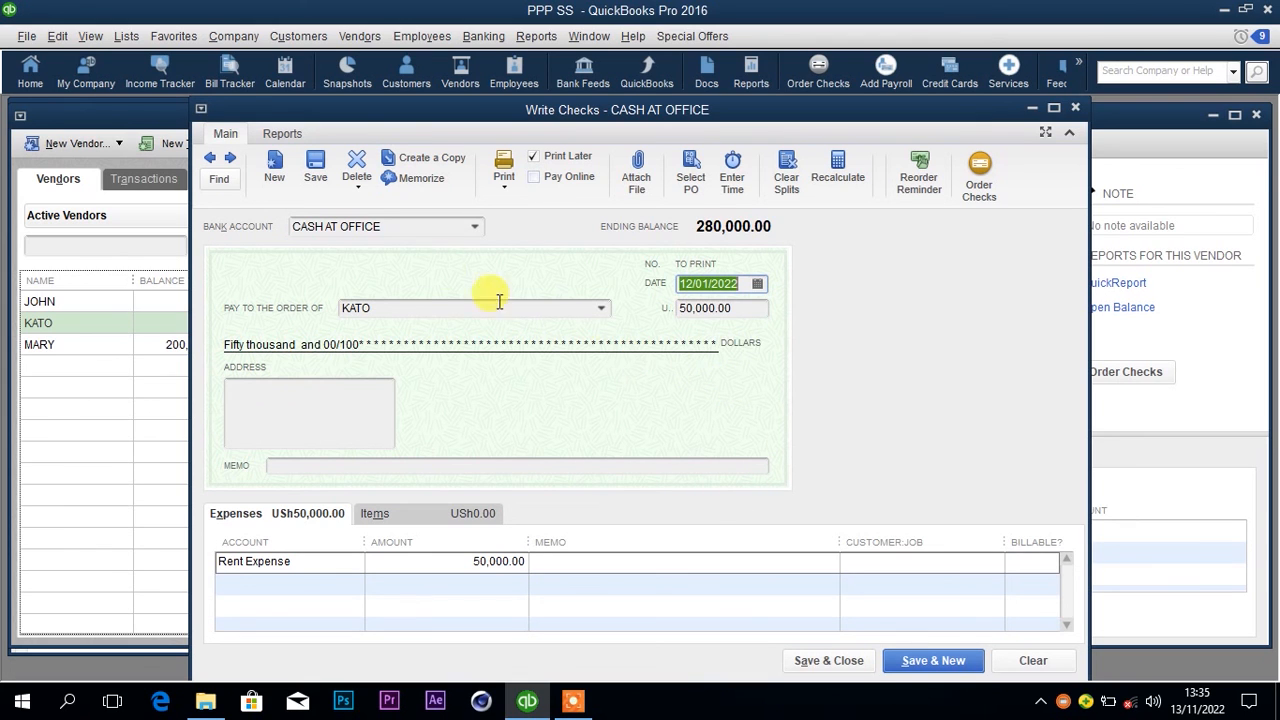
pyautogui.click(476, 228)
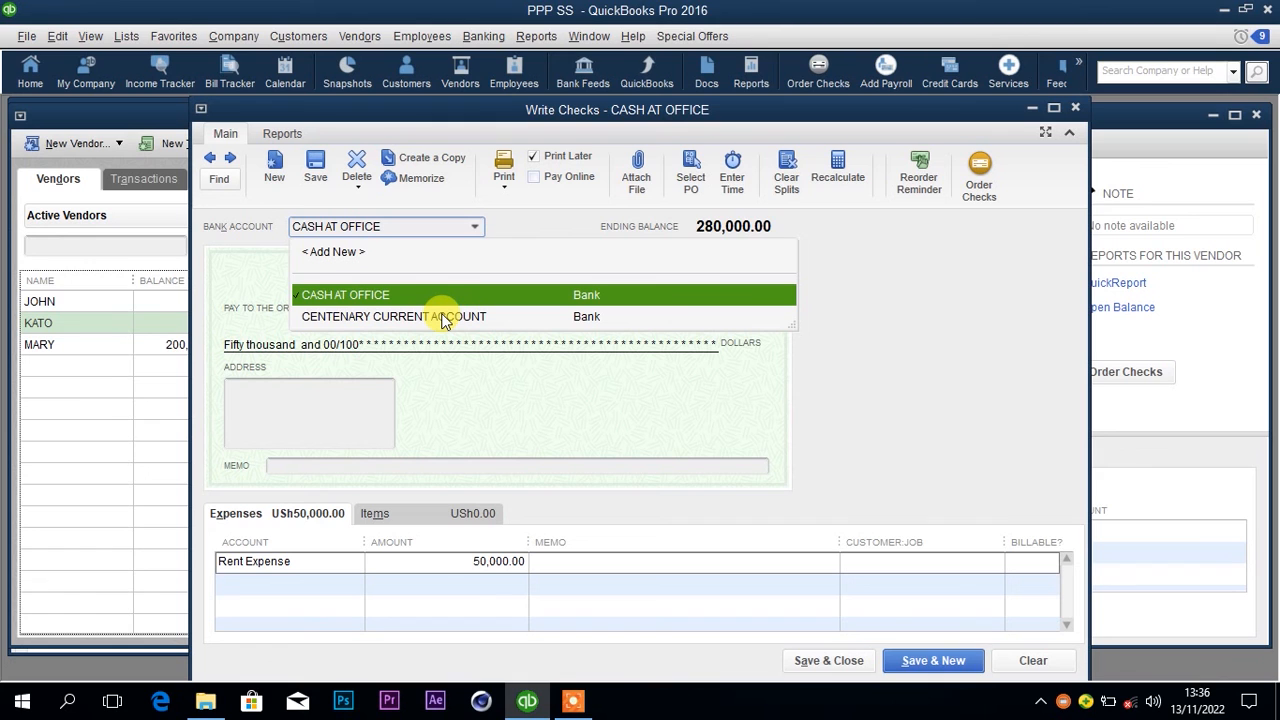
pyautogui.click(445, 317)
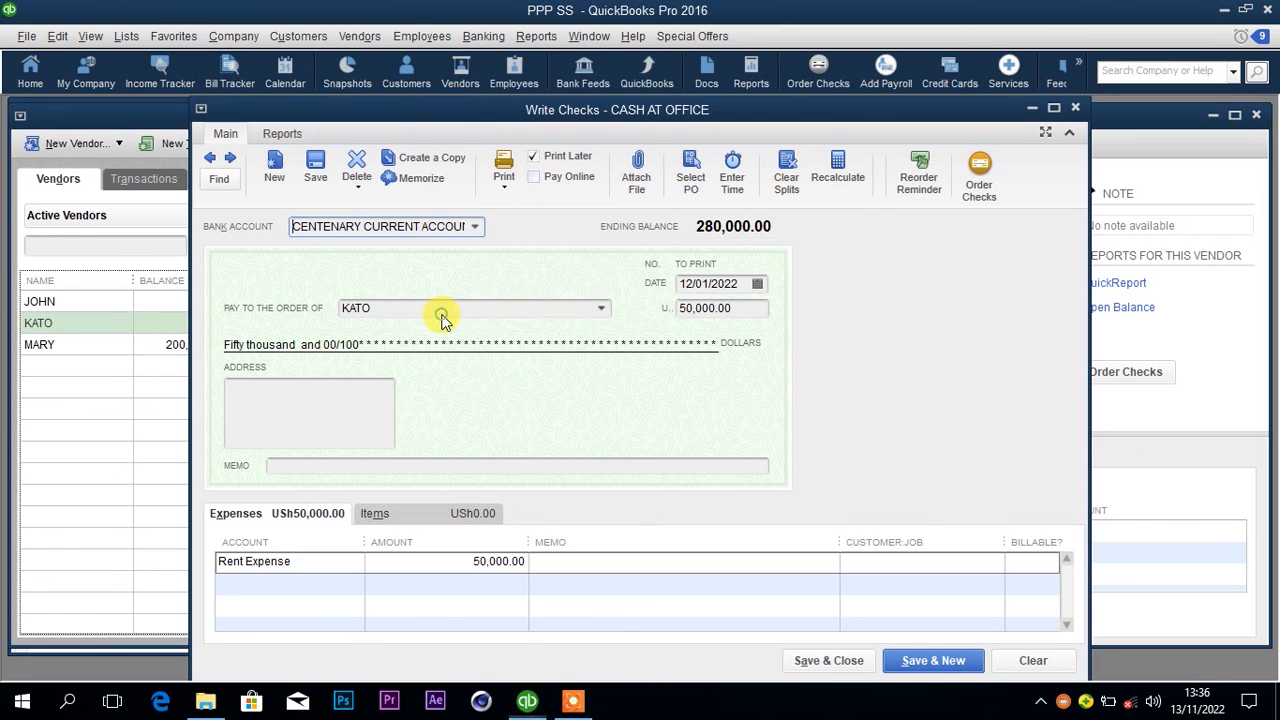
pyautogui.click(634, 358)
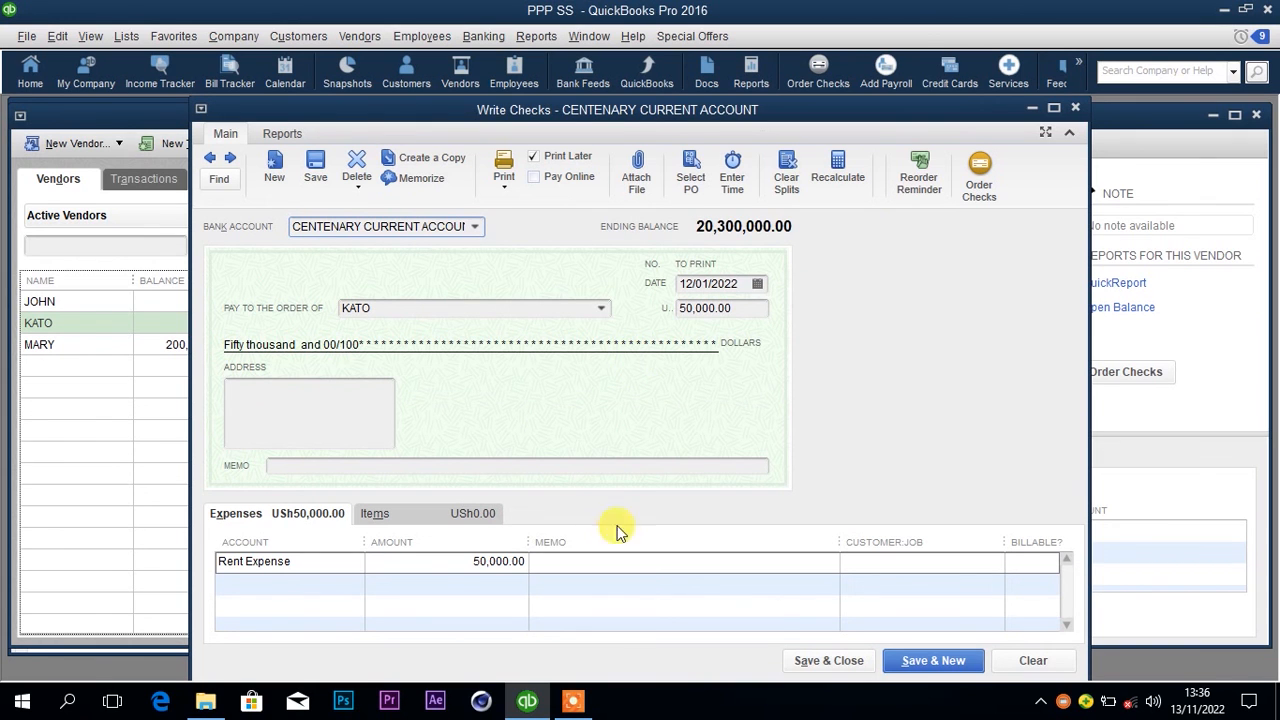
pyautogui.click(826, 662)
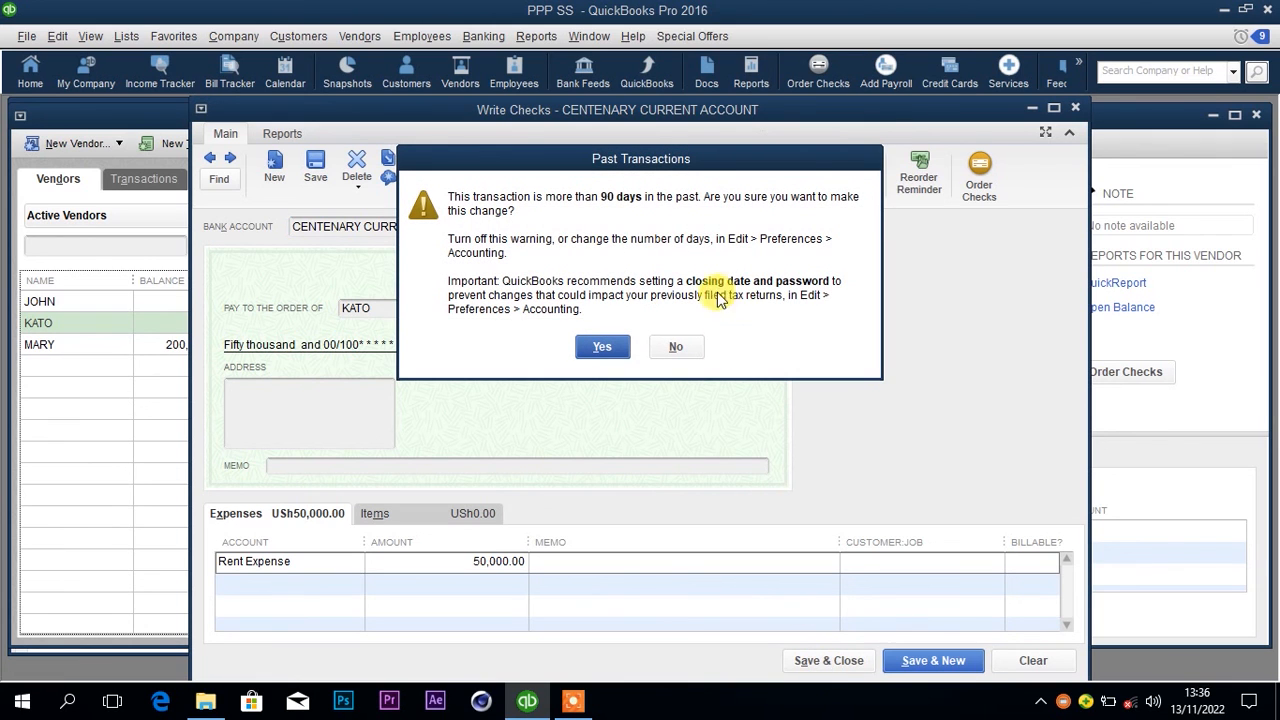
pyautogui.click(602, 347)
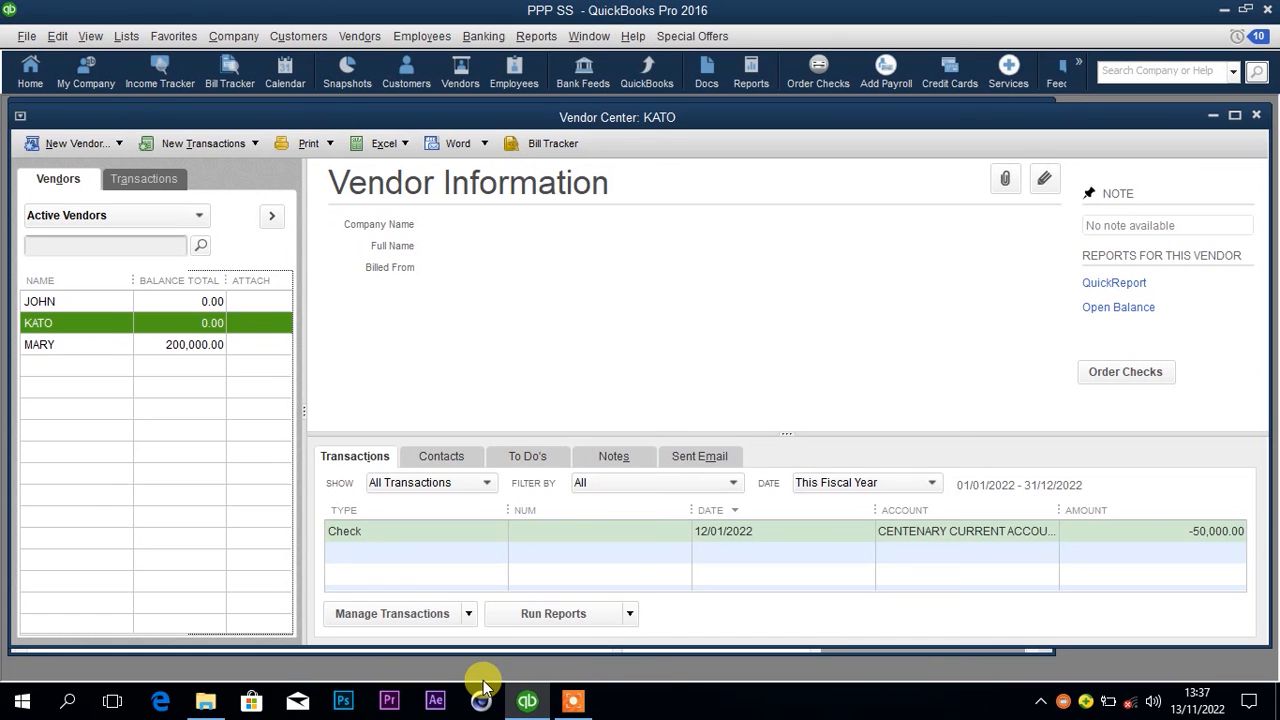
pyautogui.click(570, 702)
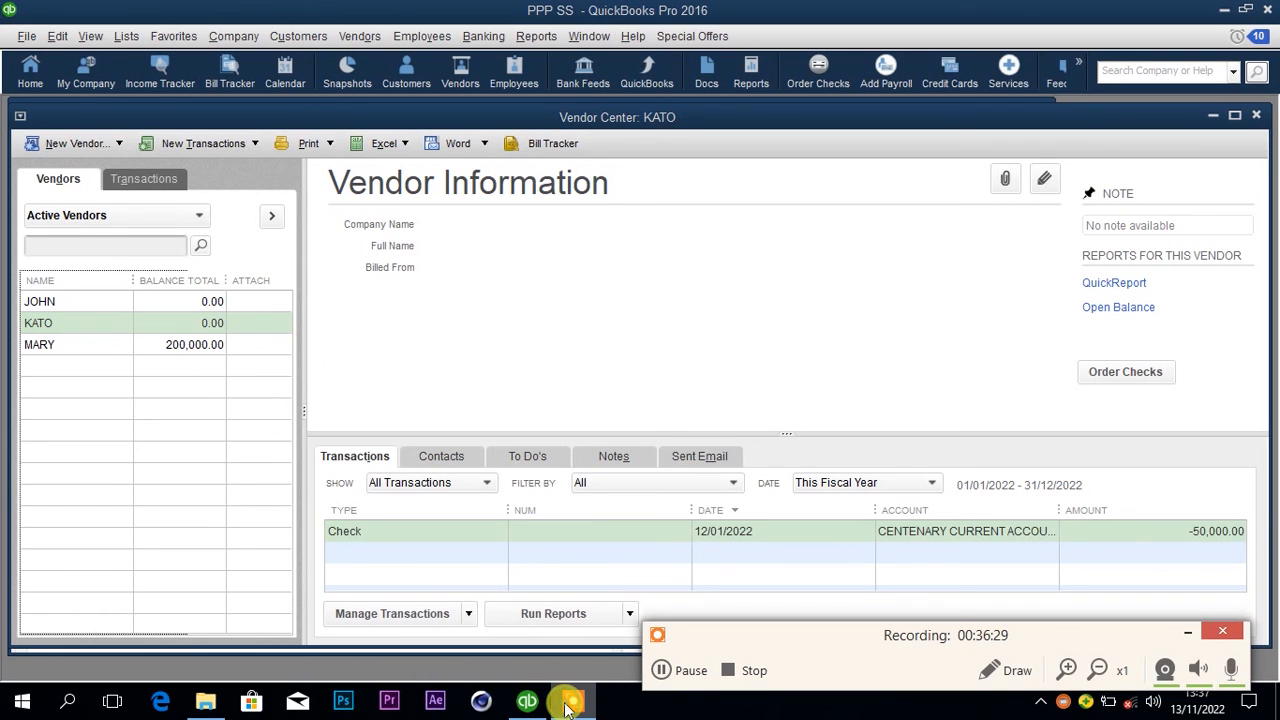